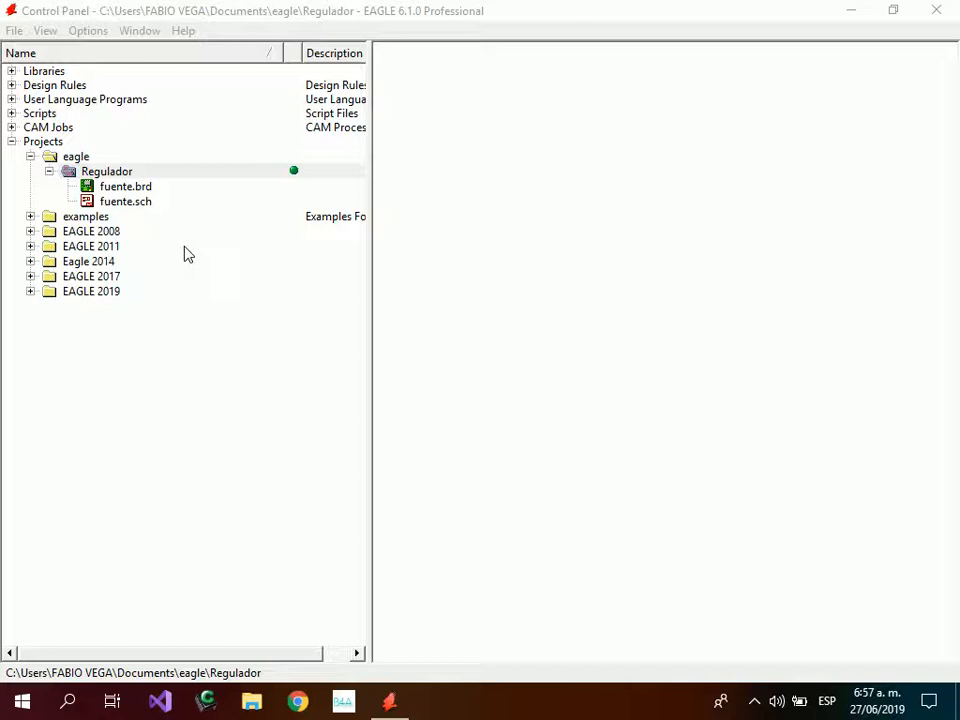
Close the EAGLE control panel and relaunch EAGLE 6.1.0 by finding it with a system search for "eagle".
left_click(73, 158)
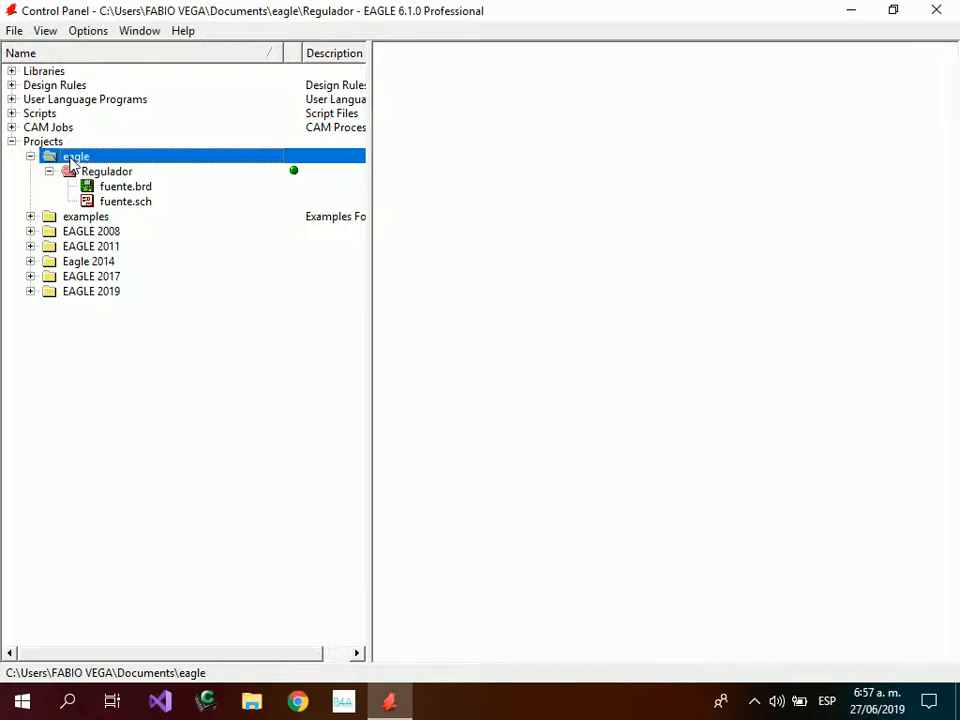
left_click(932, 10)
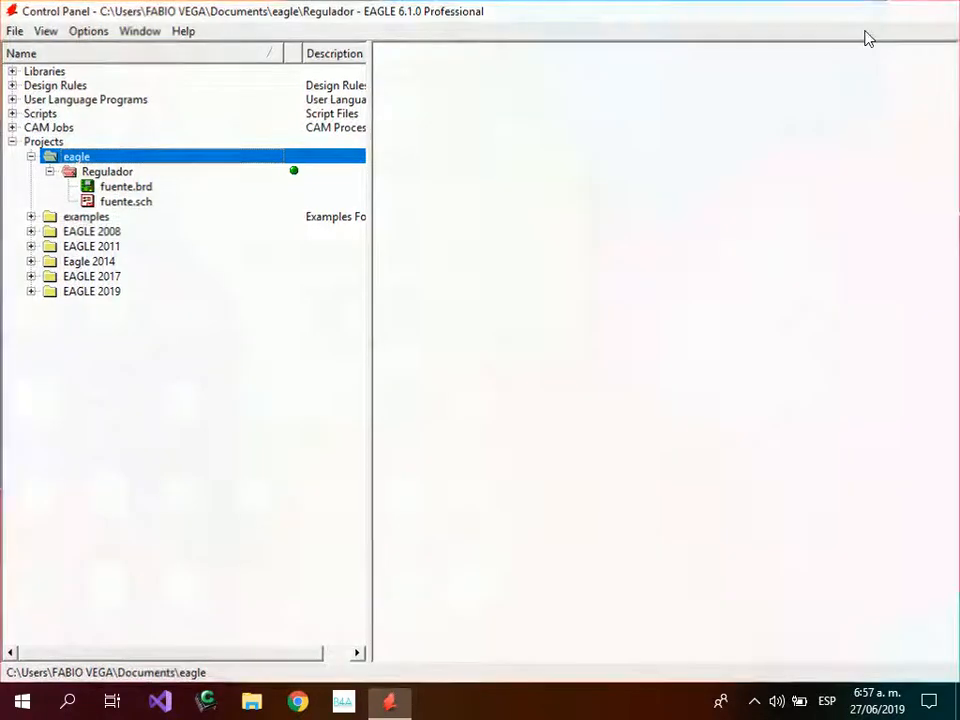
left_click(69, 702)
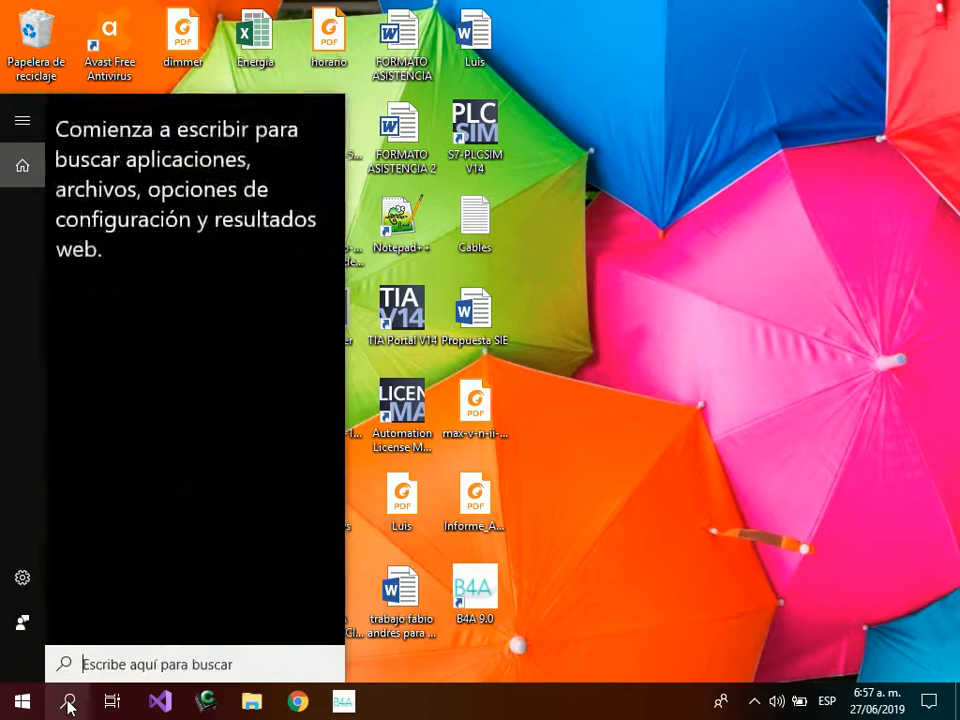
type("eagle")
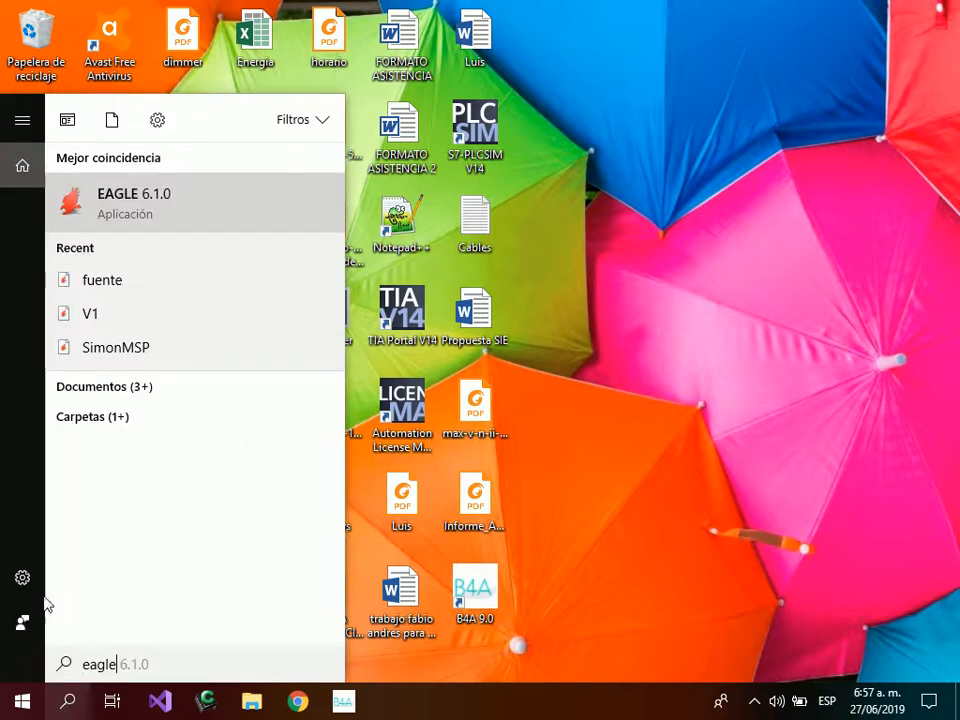
left_click(124, 212)
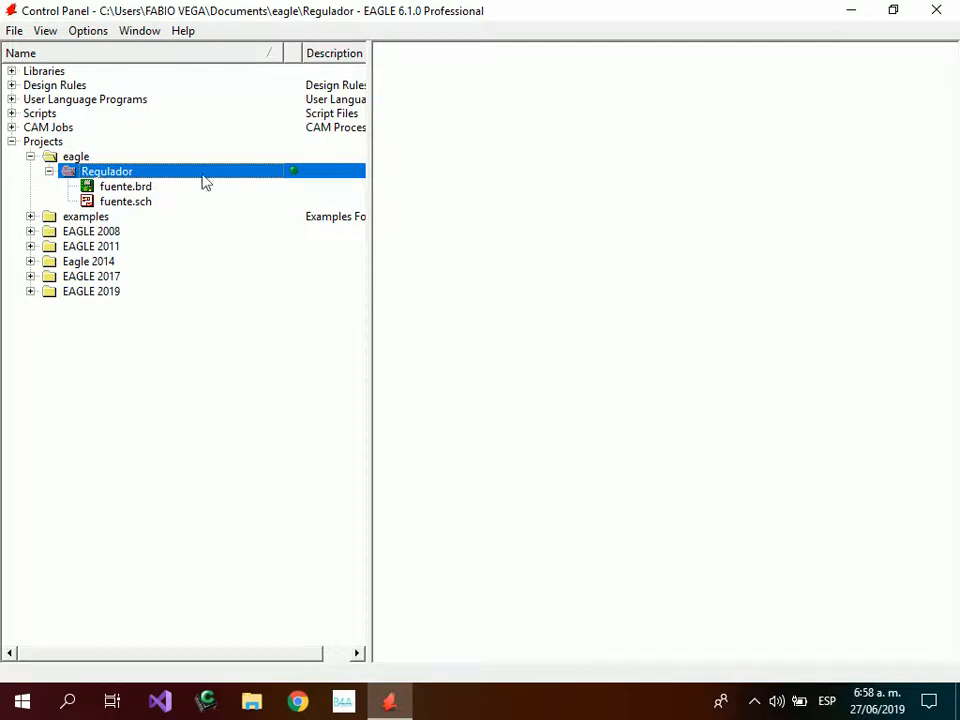
Look over the Regulador project's fuente.sch and fuente.brd files and the folders under Projects.
left_click(148, 212)
left_click(149, 203)
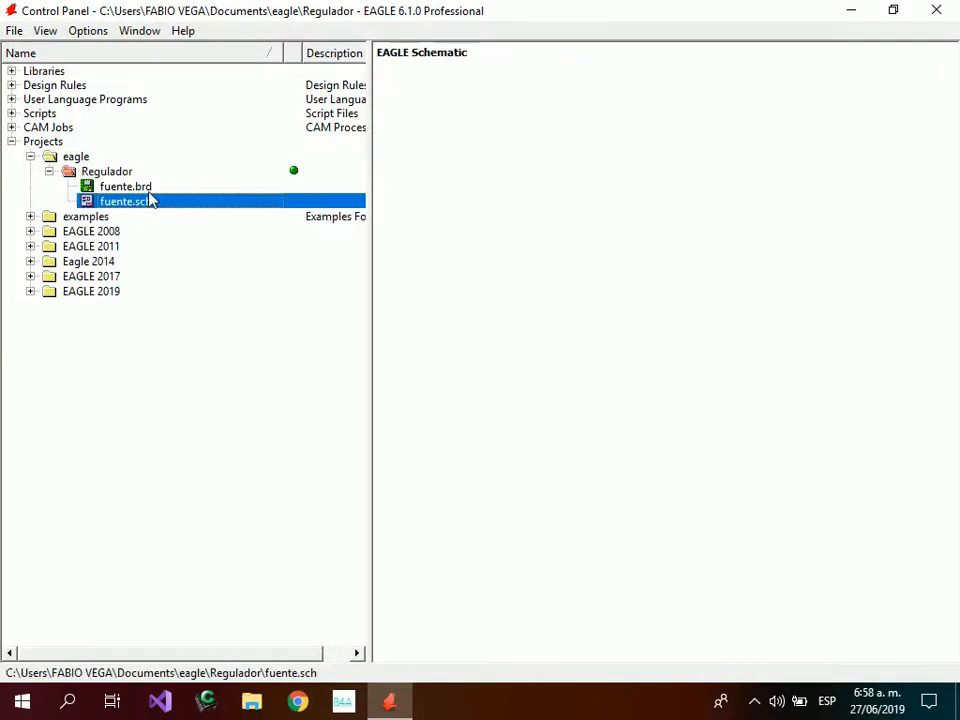
left_click(148, 193)
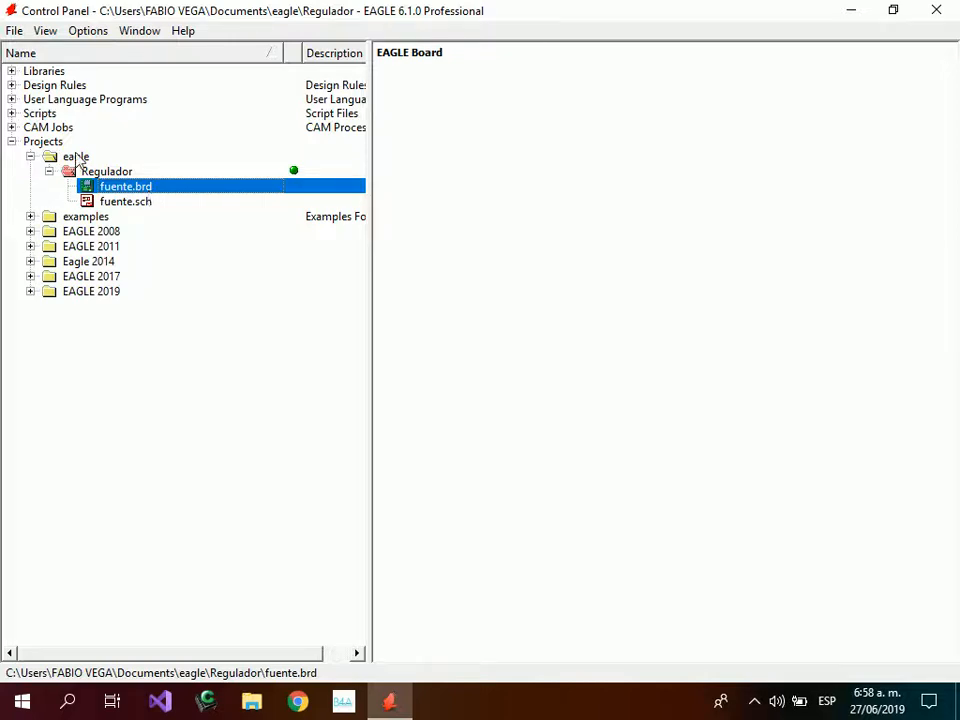
left_click(52, 160)
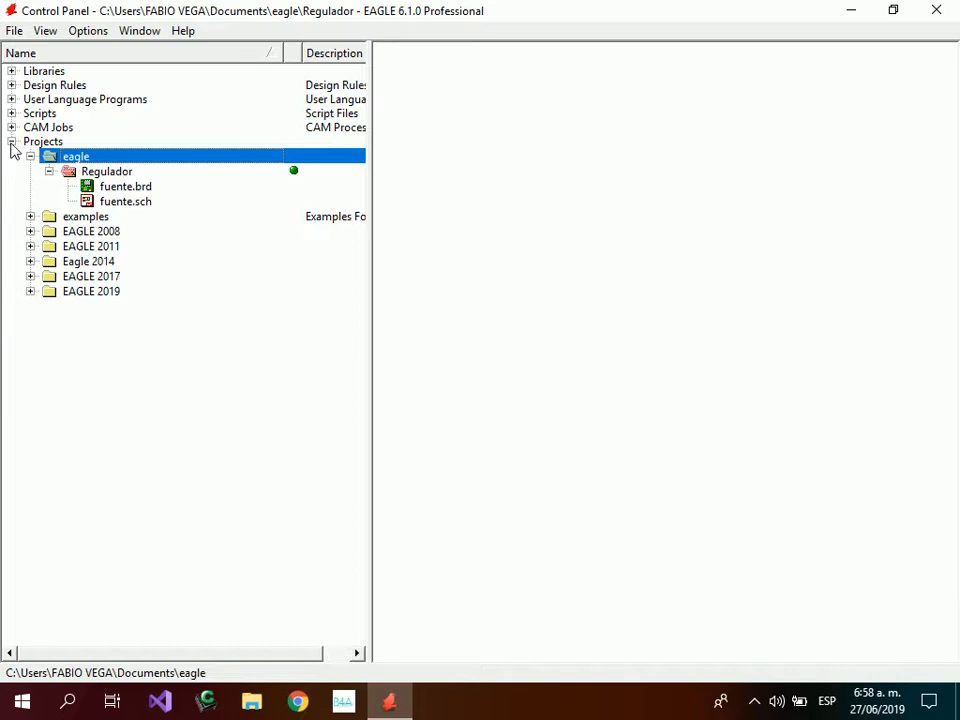
left_click(12, 142)
left_click(12, 142)
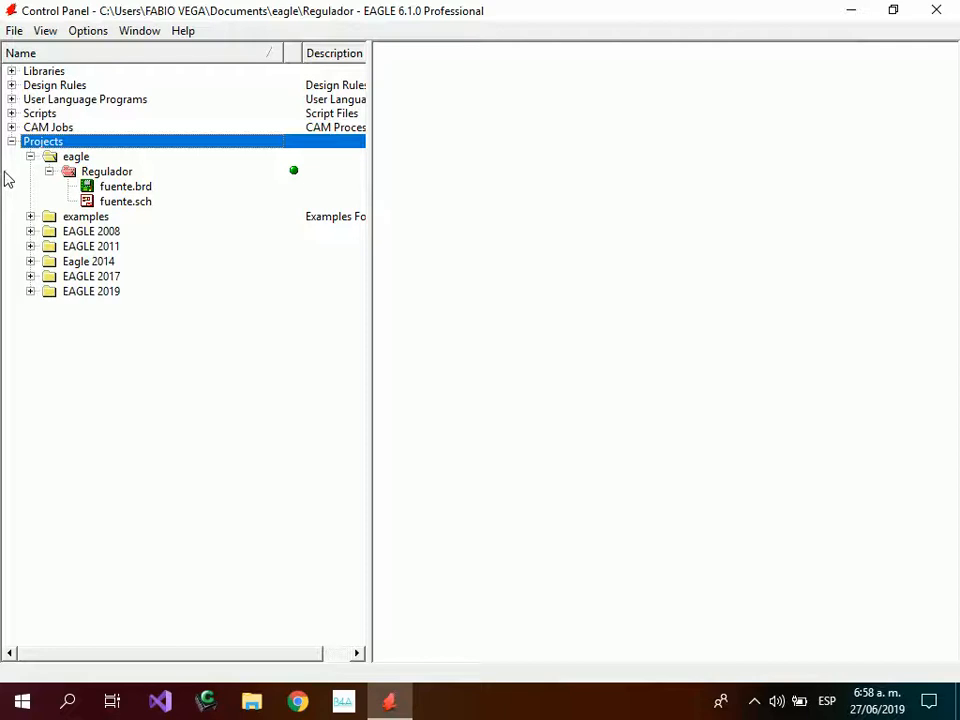
Create a new project named Fuente5v inside the eagle project folder.
left_click(73, 160)
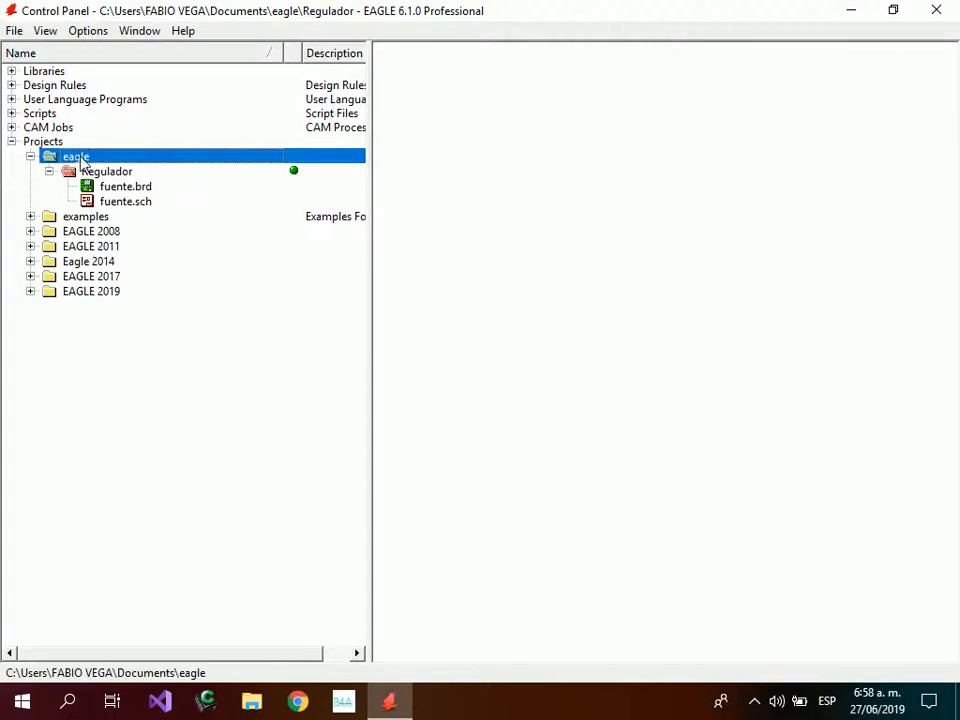
right_click(81, 160)
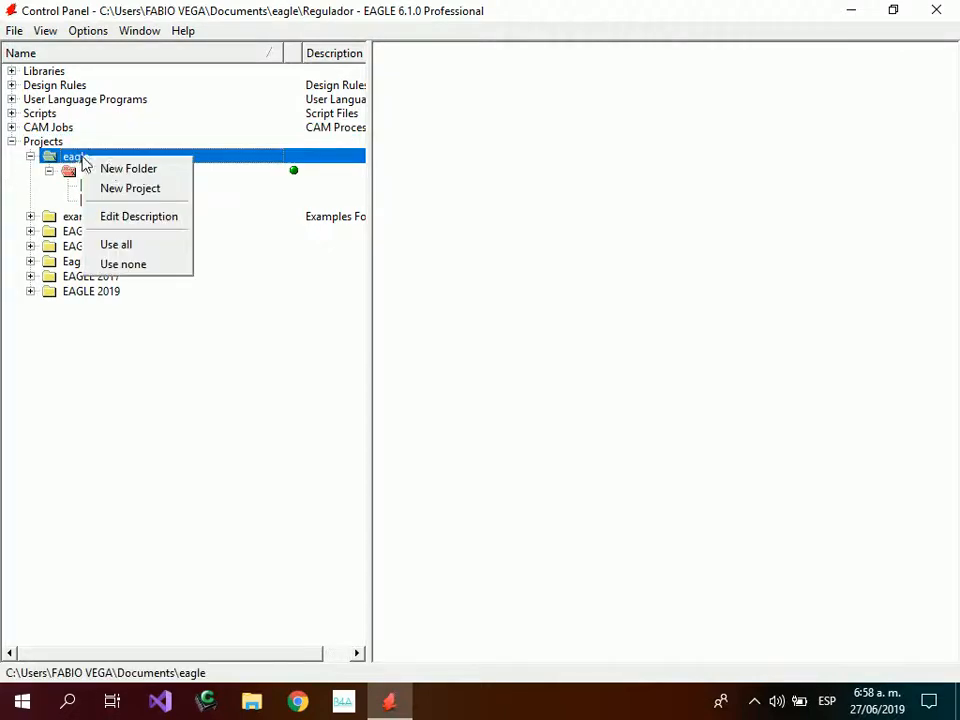
left_click(147, 189)
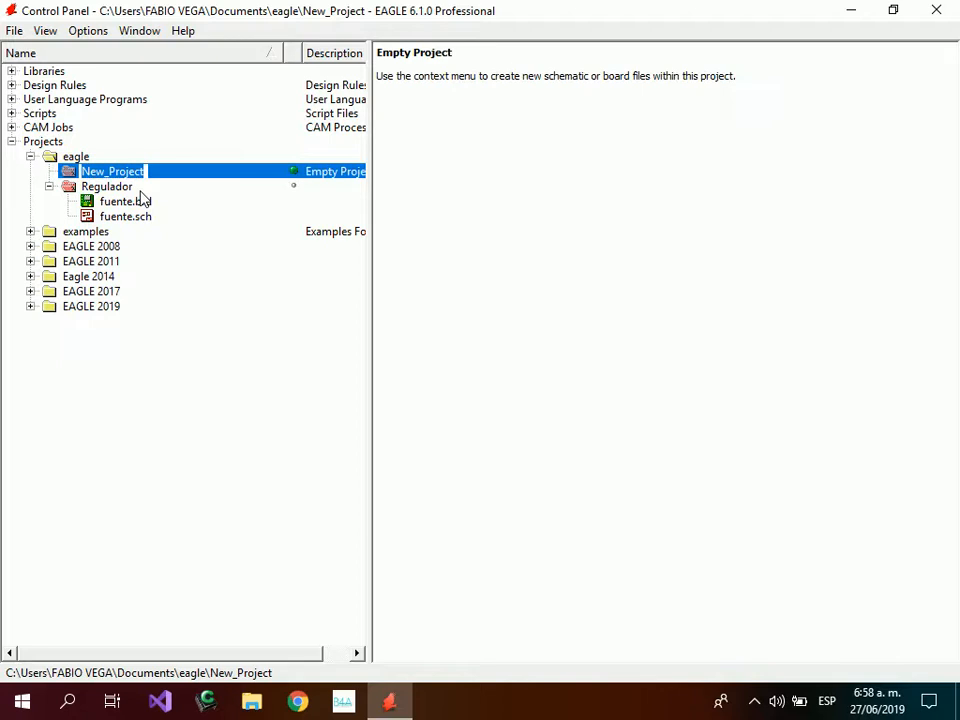
type("Fuente")
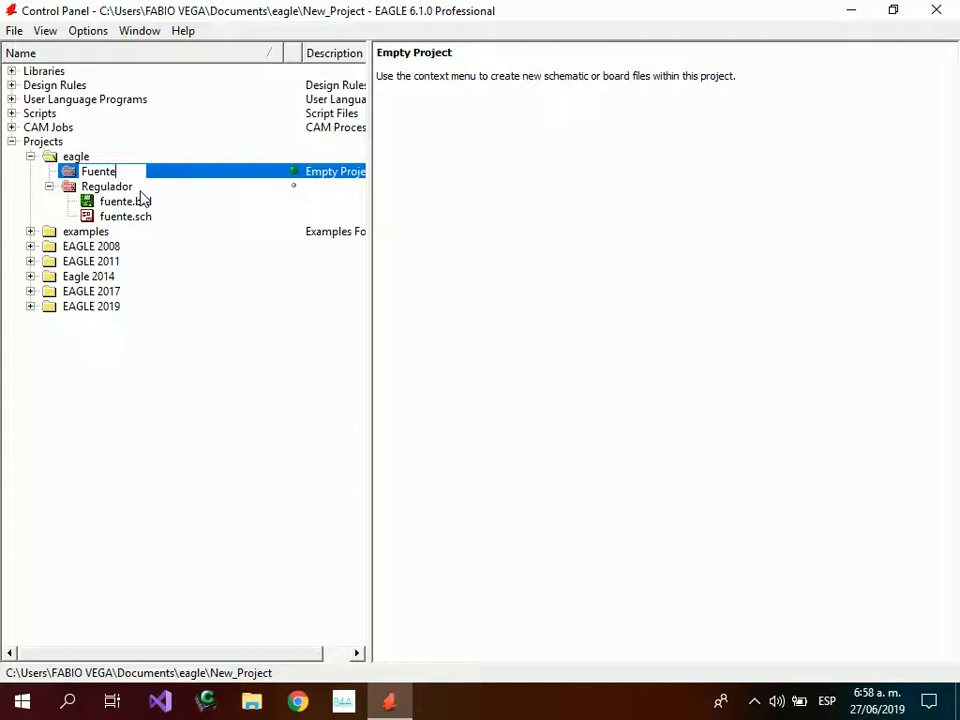
type("5v")
key("Return")
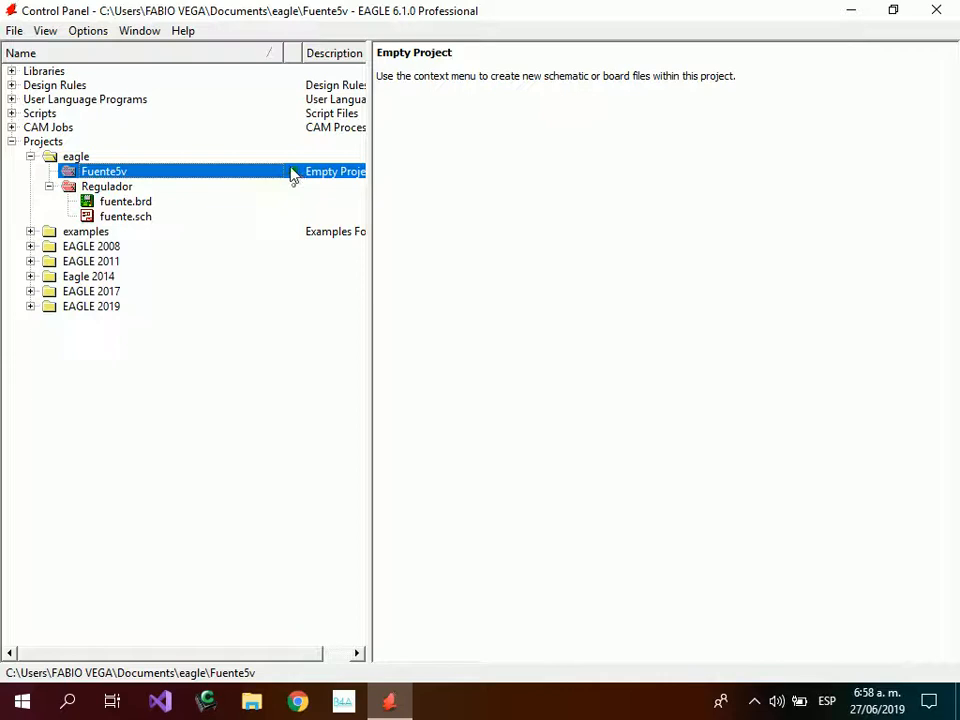
Create a new schematic in the Fuente5v project and maximize its window.
right_click(141, 177)
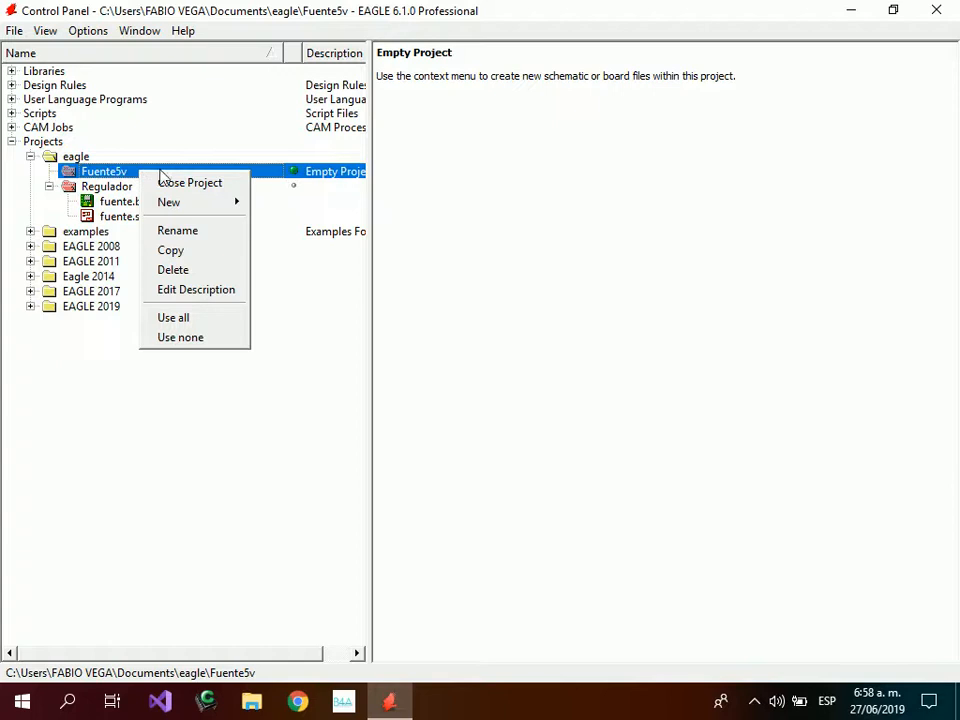
mouse_move(200, 202)
left_click(281, 204)
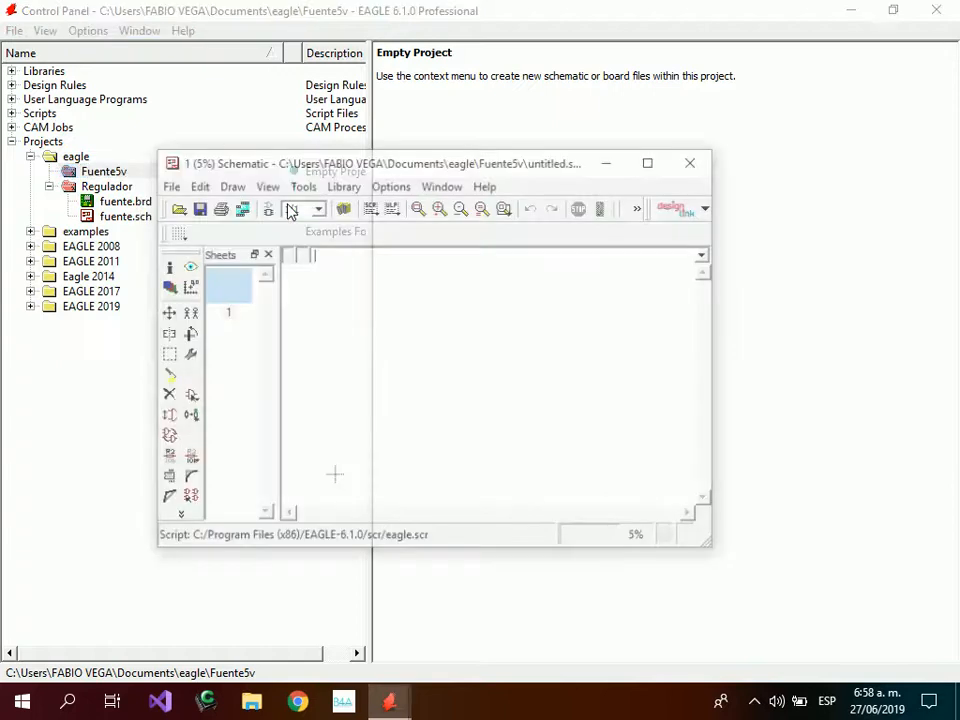
left_click(640, 161)
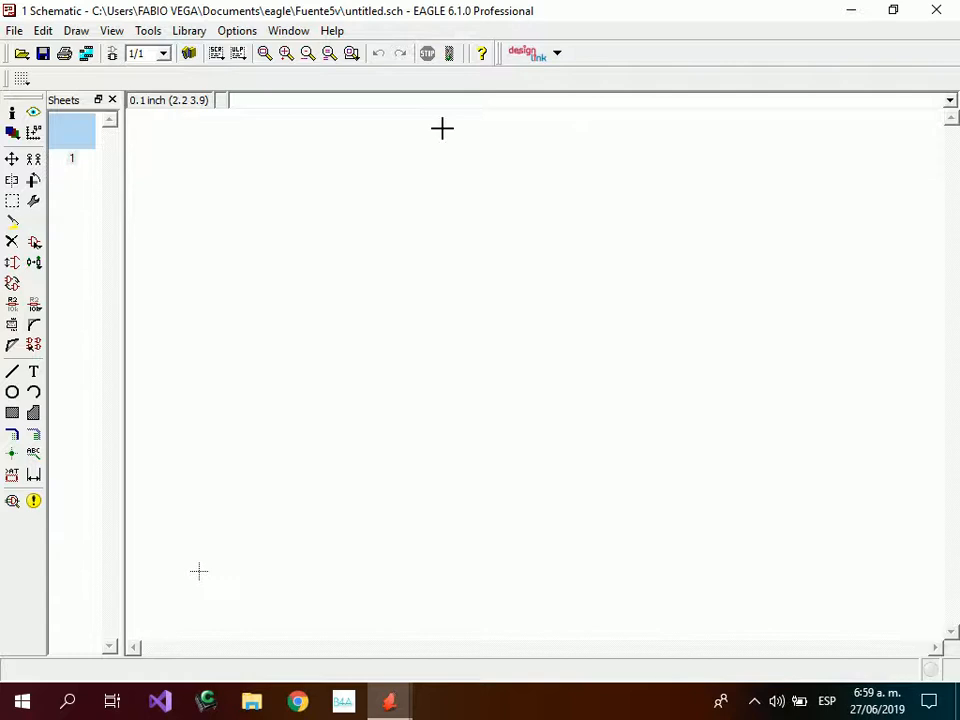
Save the schematic as Fuente5v in the project folder.
left_click(44, 56)
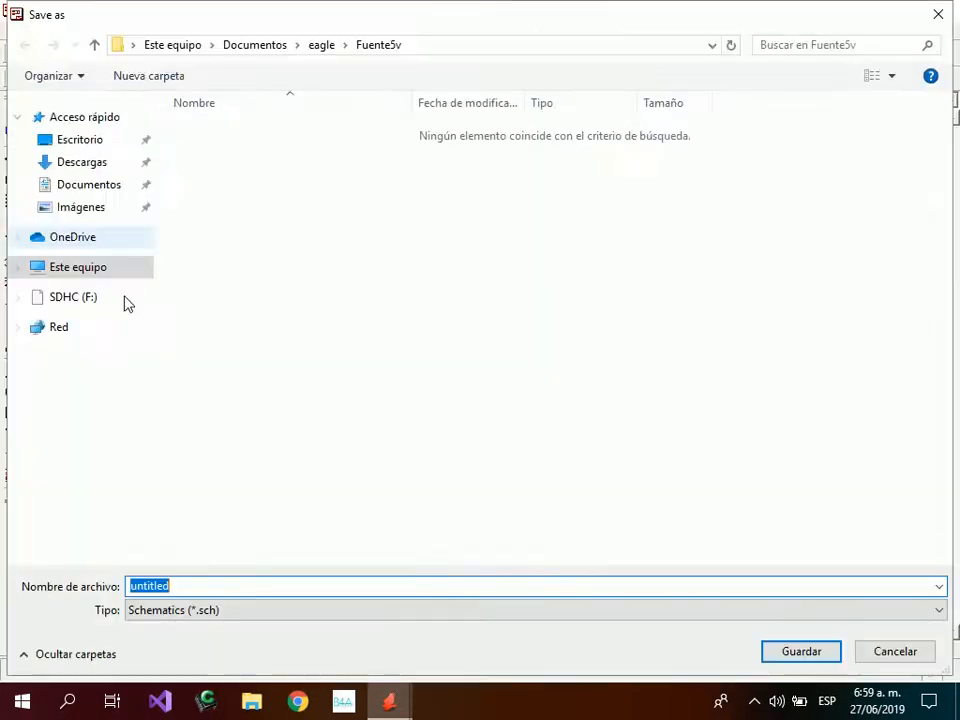
type("F")
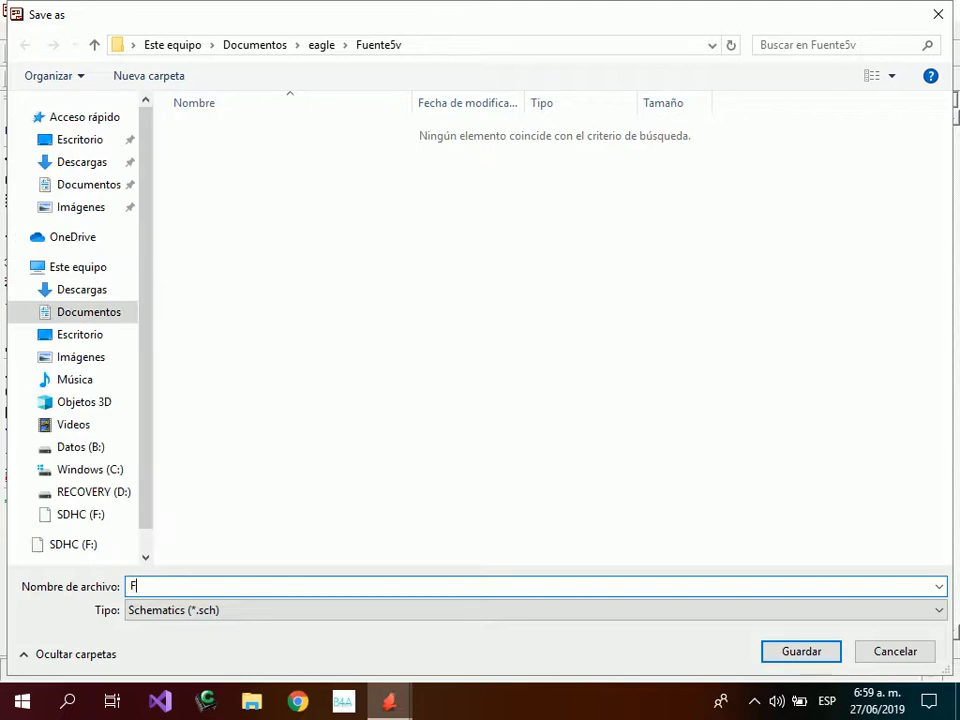
type("uente5v")
key("Return")
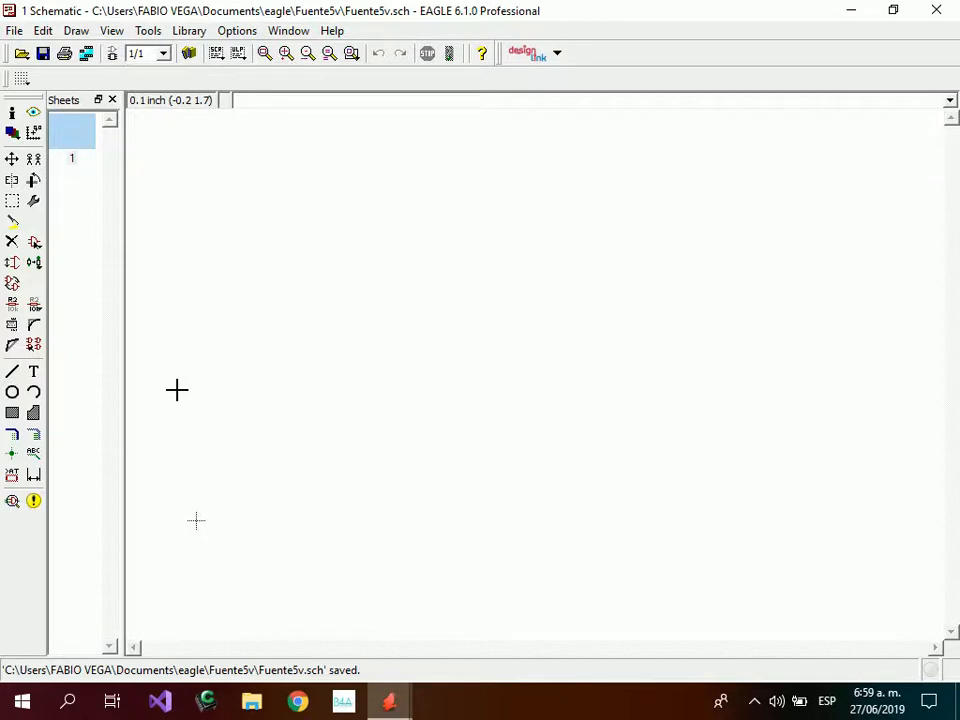
Switch to File Explorer and open the Notas Eagle text file in the Taller Diseño PCB folder on drive B:.
key("super+e")
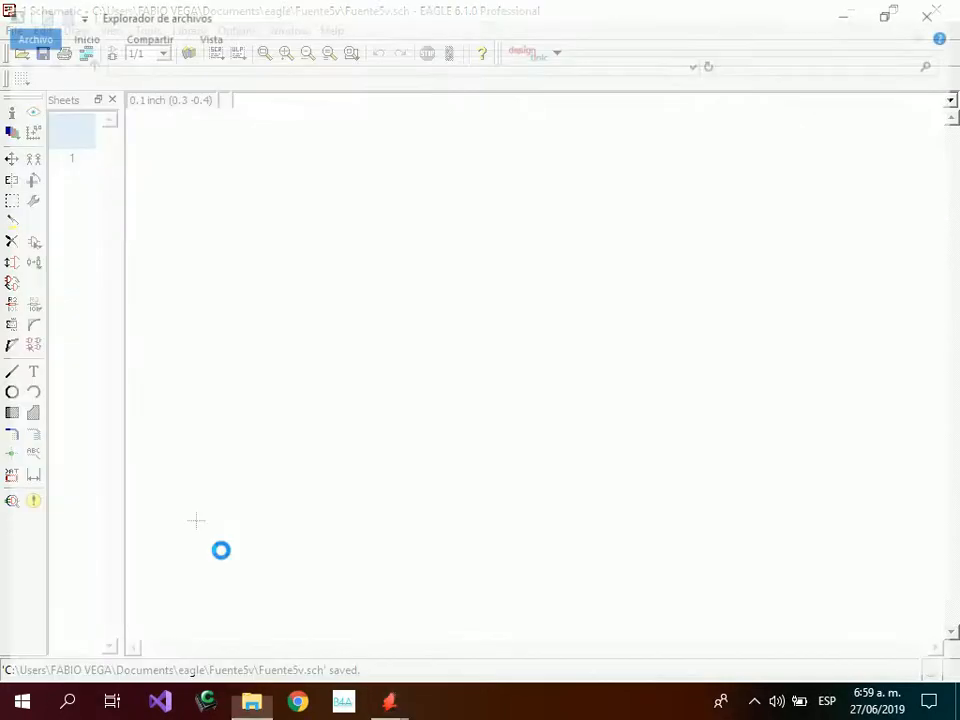
left_click(83, 436)
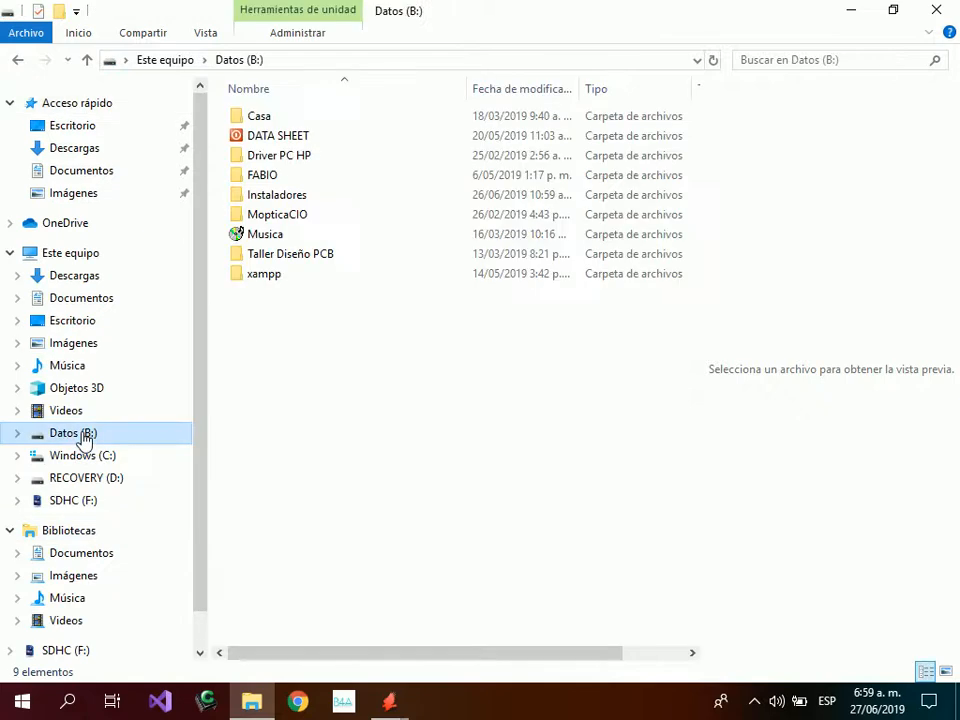
double_click(272, 176)
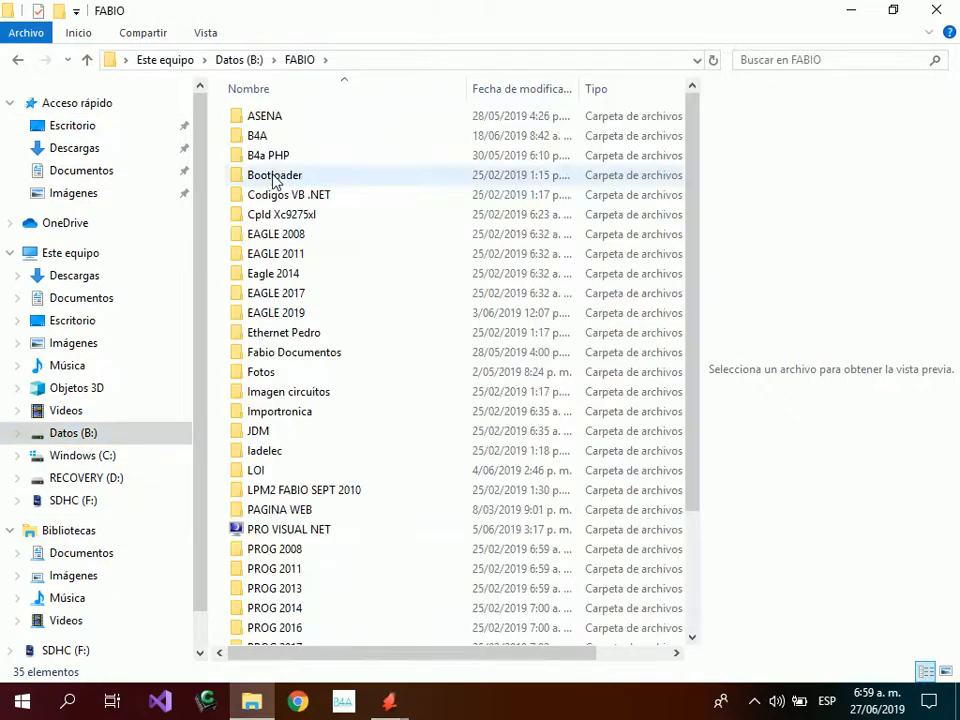
left_click(239, 60)
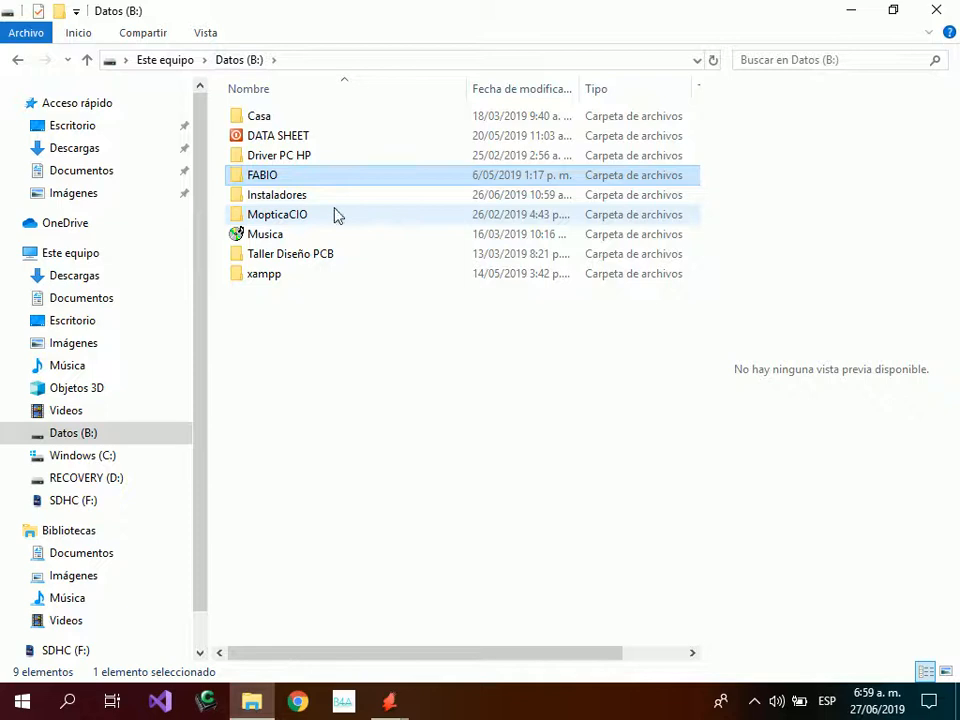
double_click(287, 256)
double_click(271, 181)
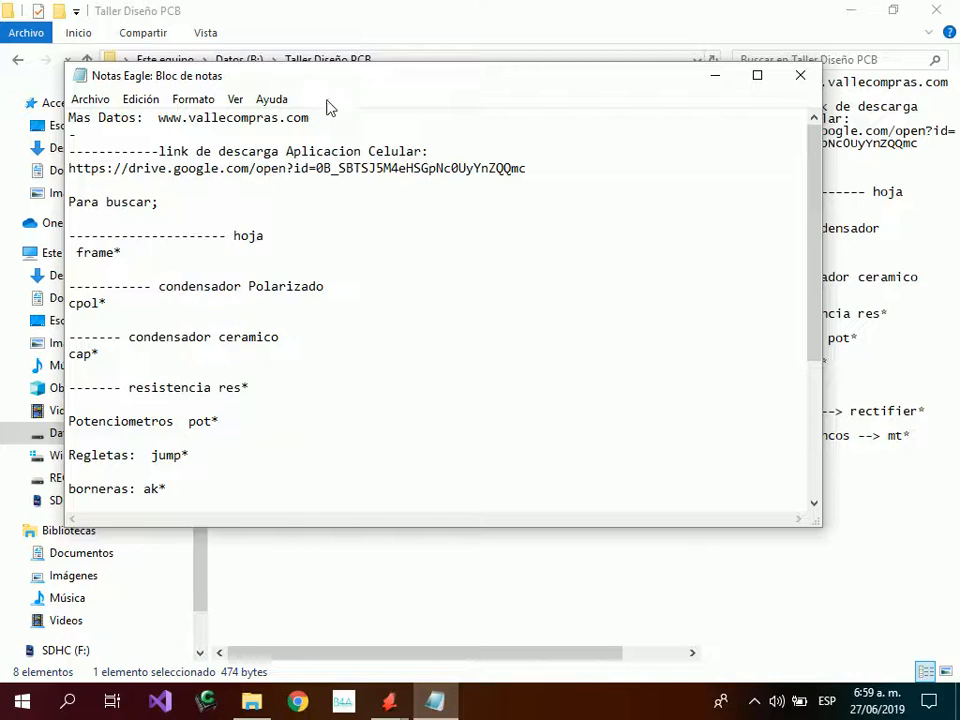
Read through the notes for the library search terms of the frame and the components.
left_click_drag(254, 77, 249, 44)
scroll(275, 206, "down", 4)
scroll(274, 206, "down", 1)
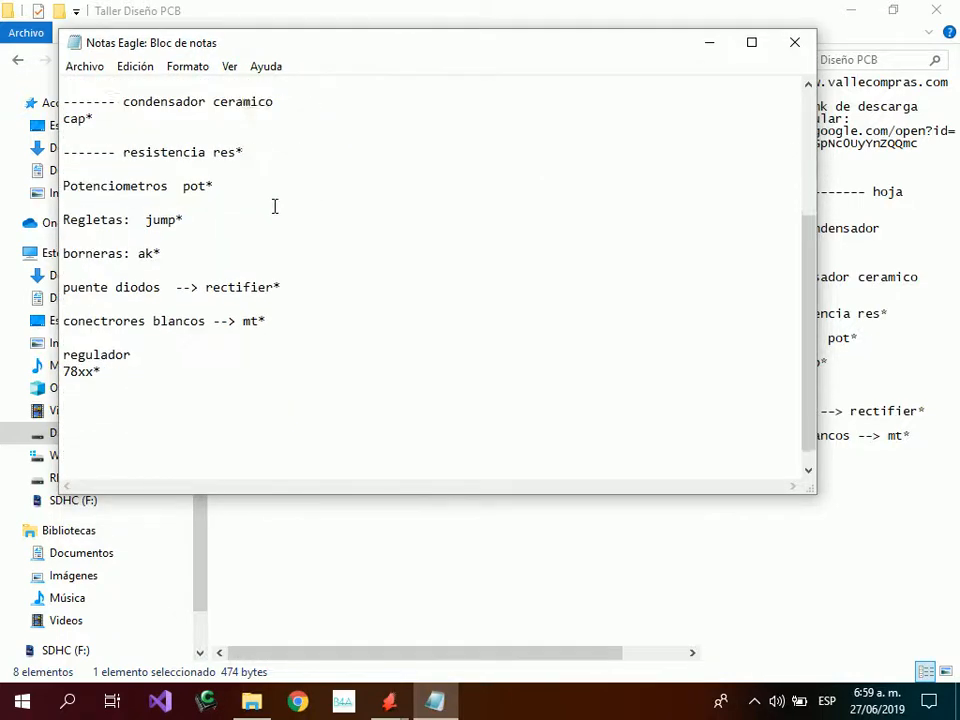
scroll(262, 218, "up", 4)
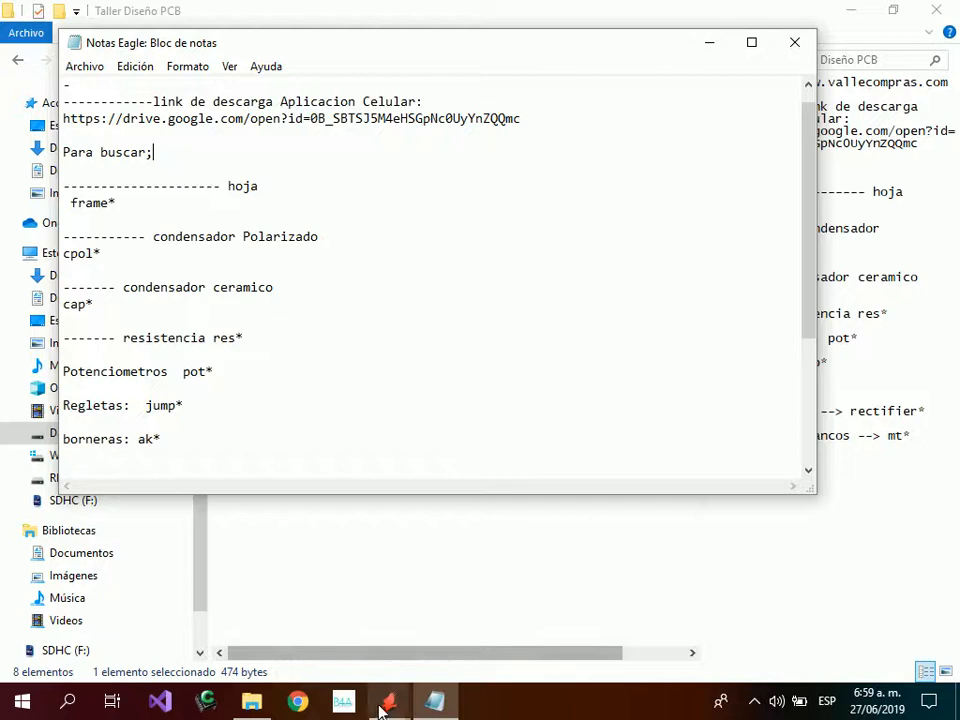
Switch back to the EAGLE schematic and search the component libraries for "frame*" with the Add command.
mouse_move(389, 700)
left_click(422, 643)
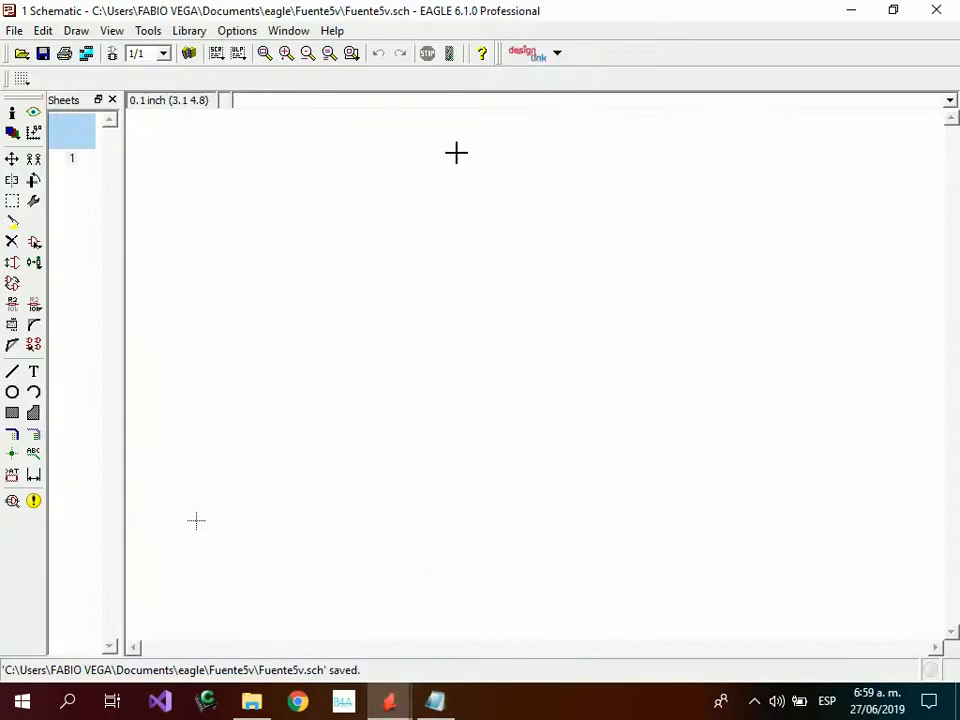
left_click(34, 243)
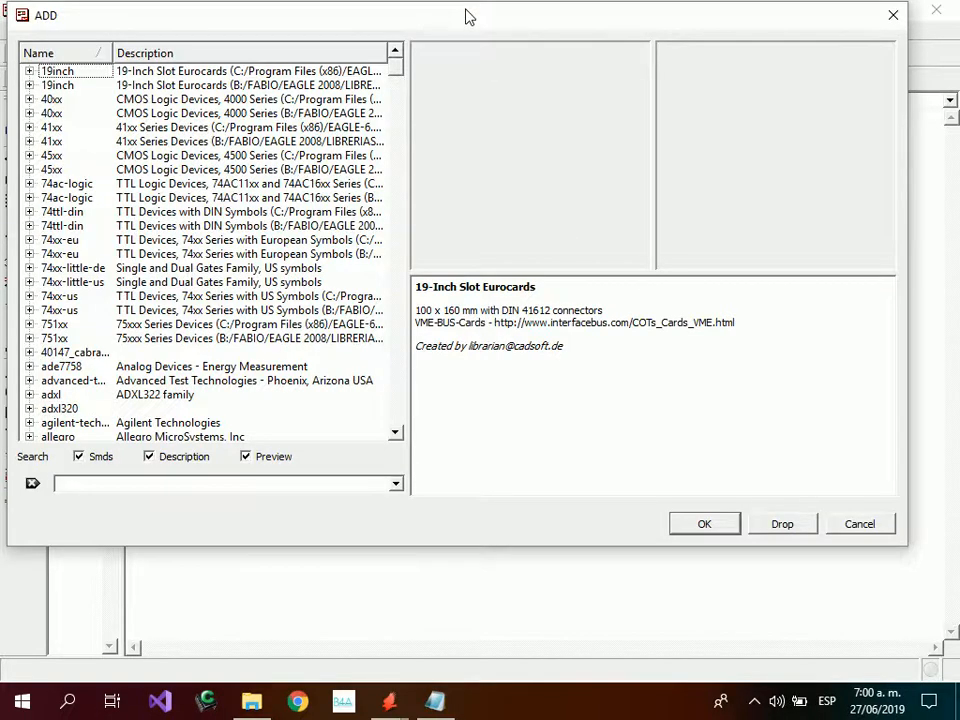
left_click(389, 701)
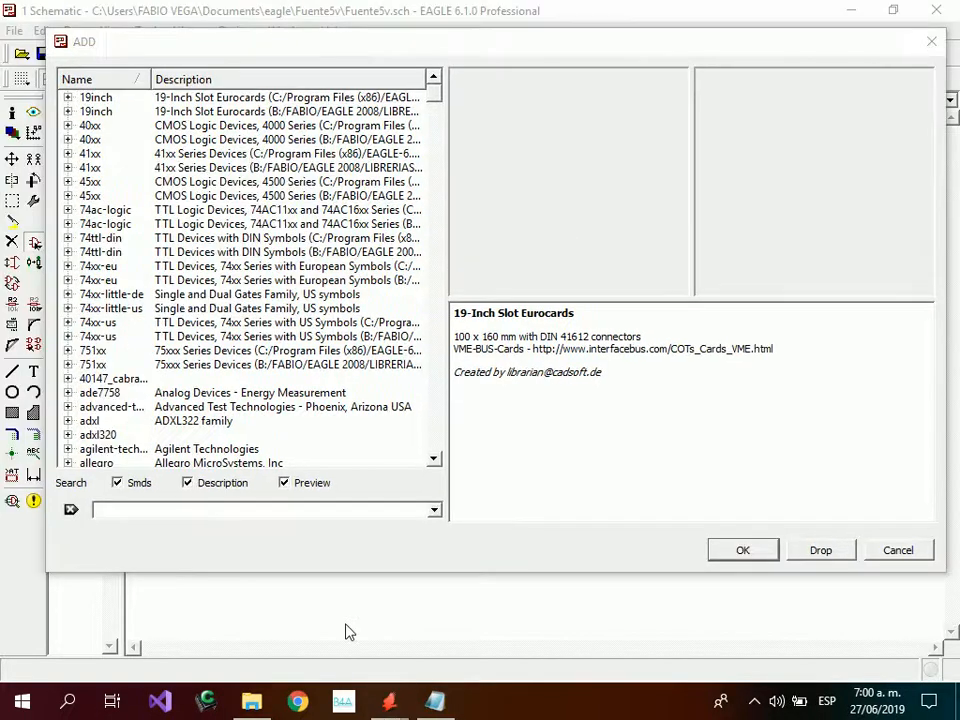
left_click(158, 513)
type("frame")
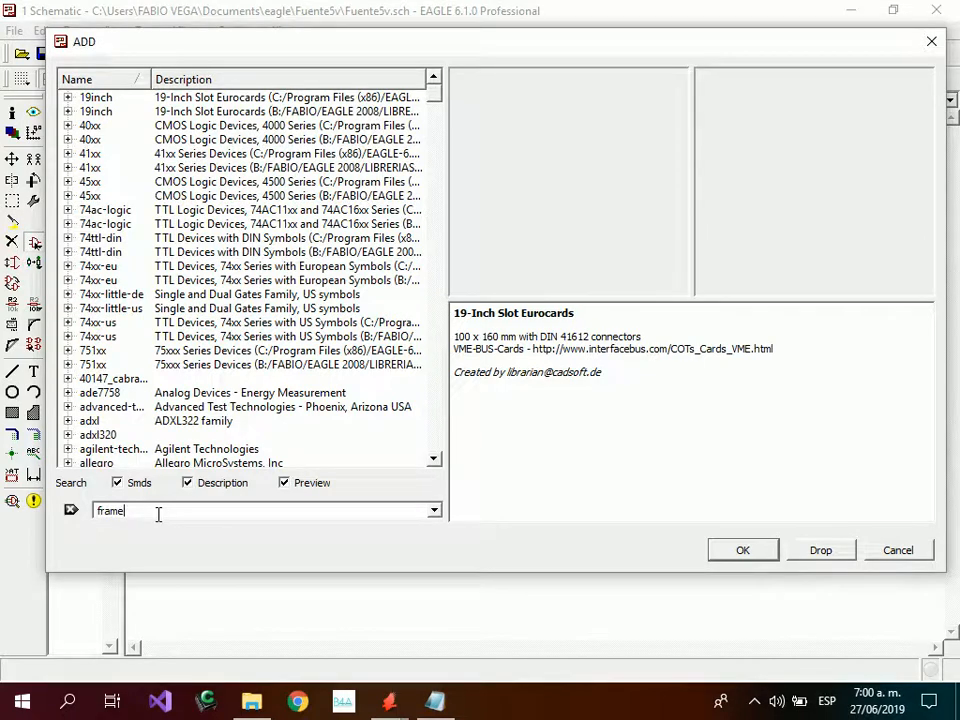
type("*")
key("Return")
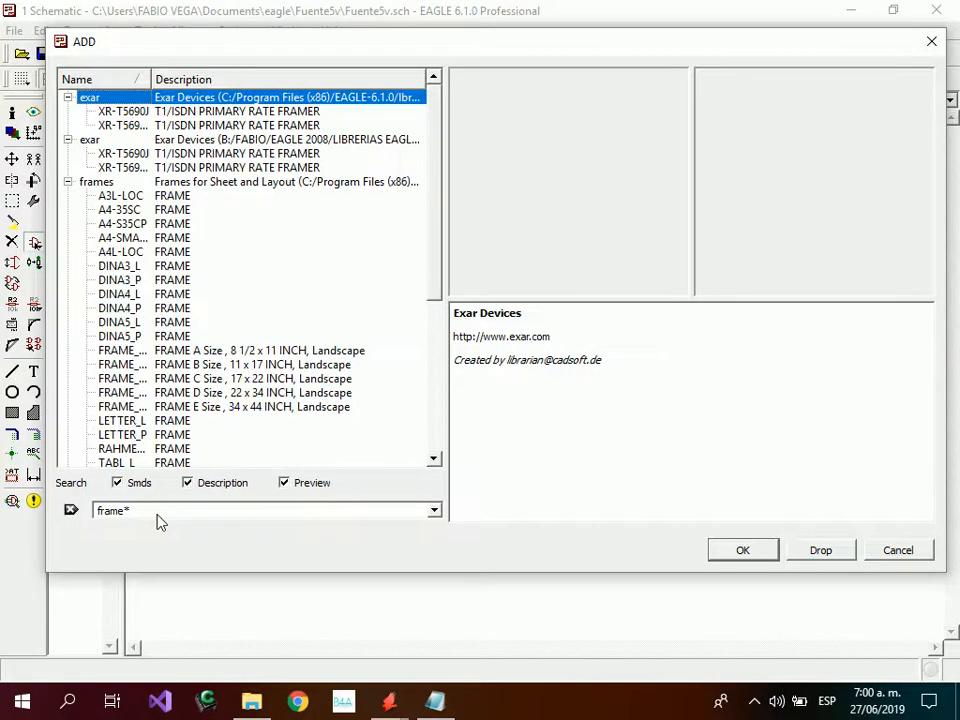
Compare the frame previews, place the A4L-LOC landscape frame with its lower-left corner near the schematic origin, and leave the Add command.
left_click(92, 183)
left_click(98, 196)
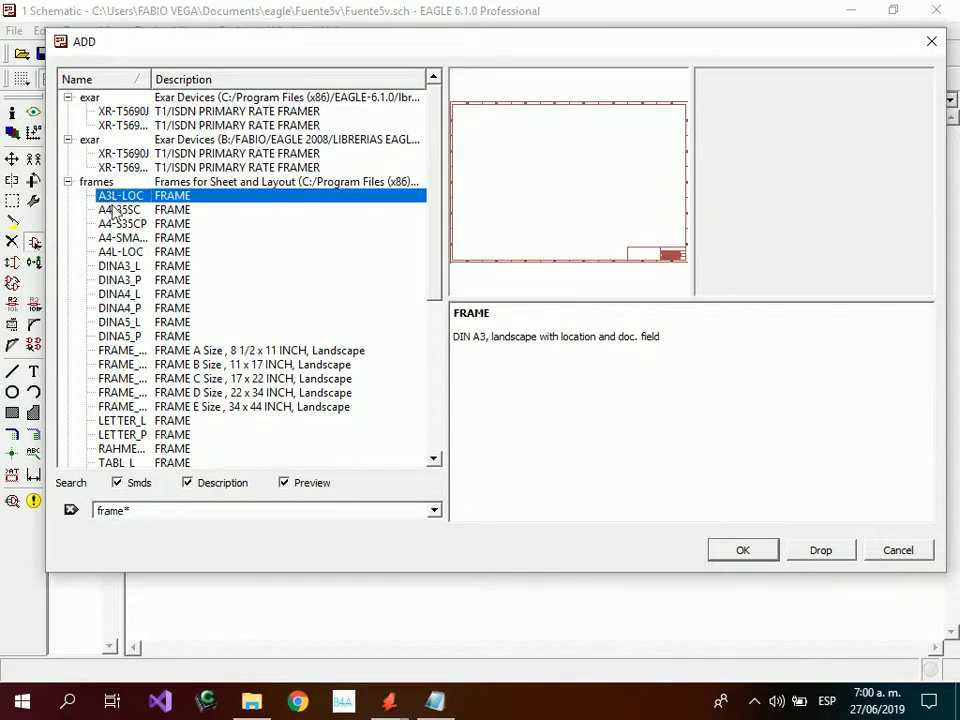
left_click(105, 210)
left_click(125, 238)
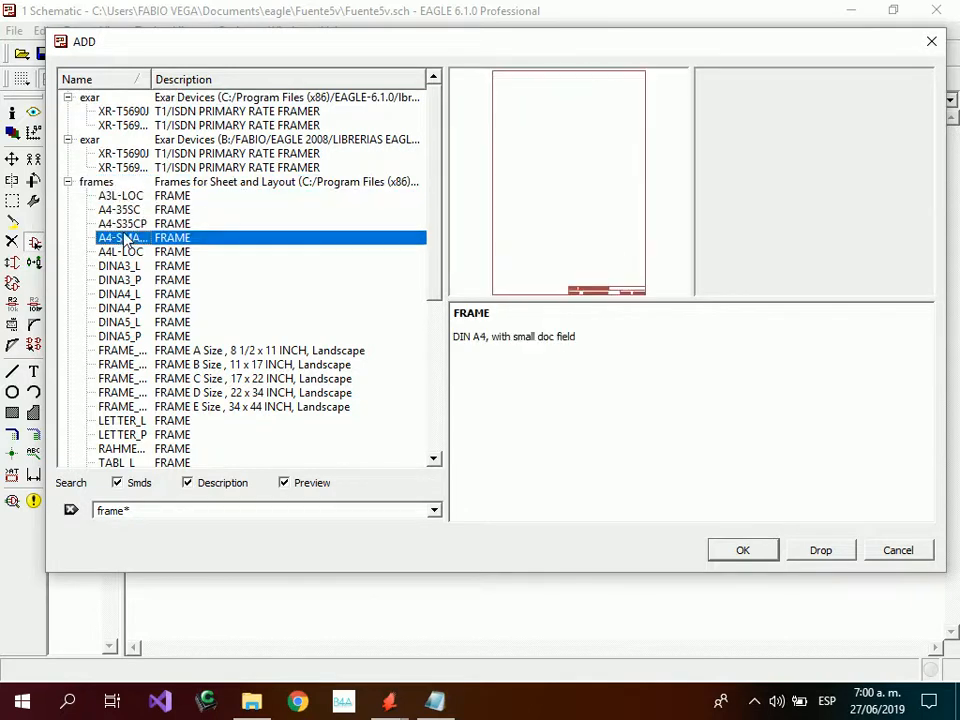
left_click(124, 251)
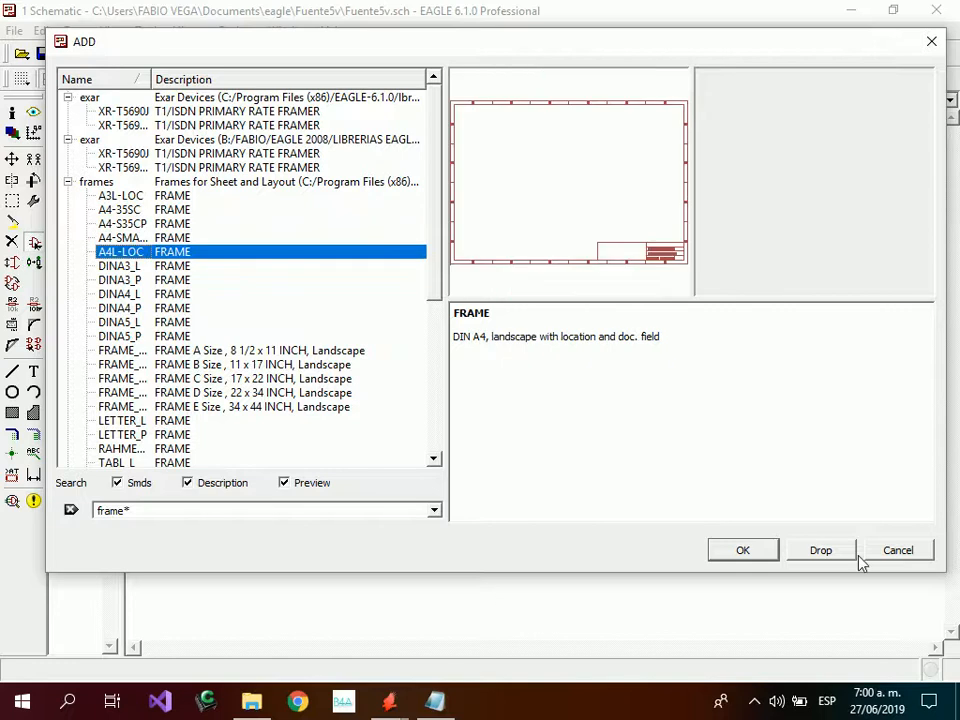
left_click(746, 553)
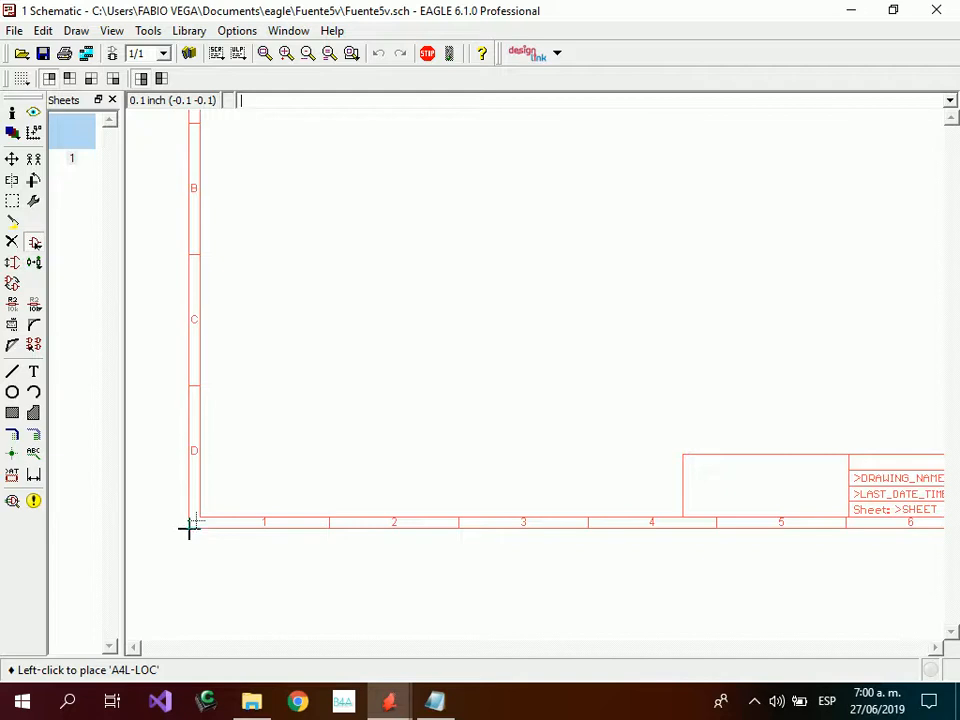
left_click(189, 529)
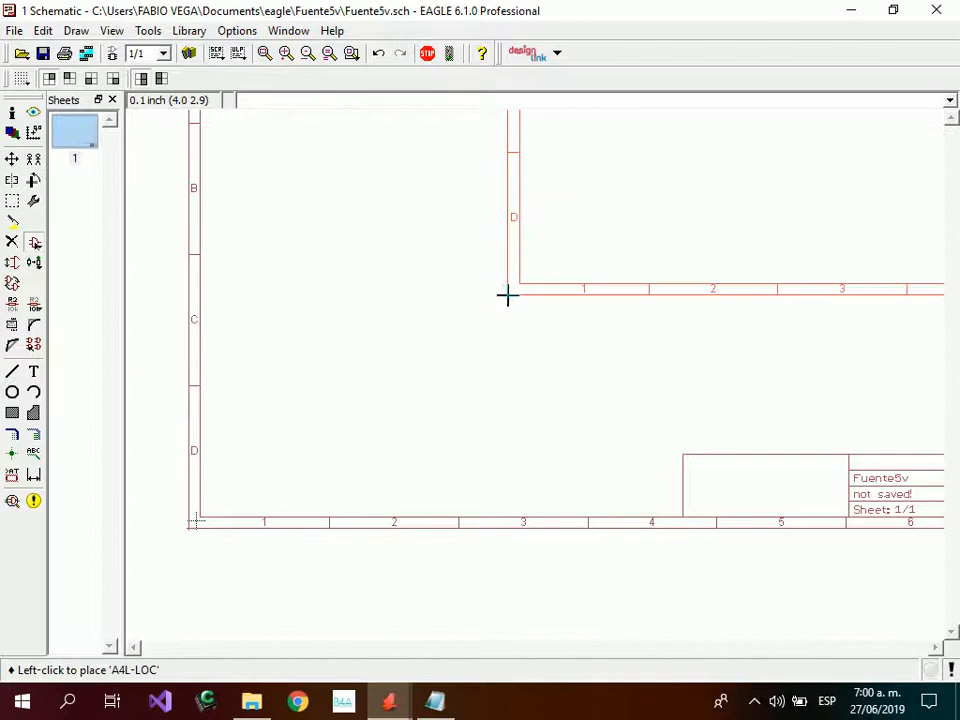
key("Escape")
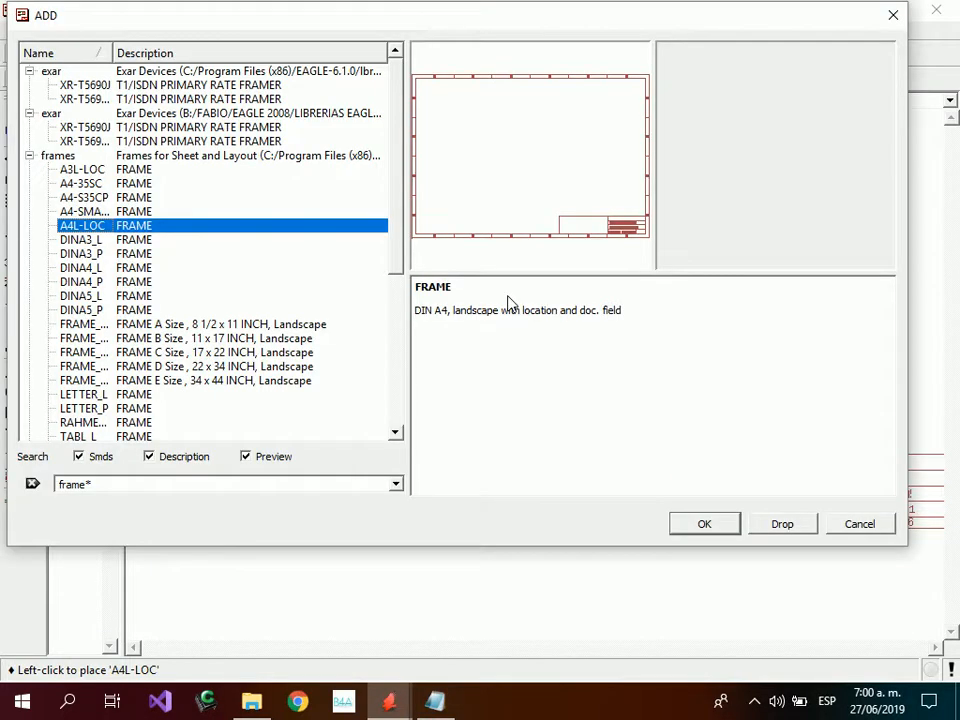
left_click(860, 526)
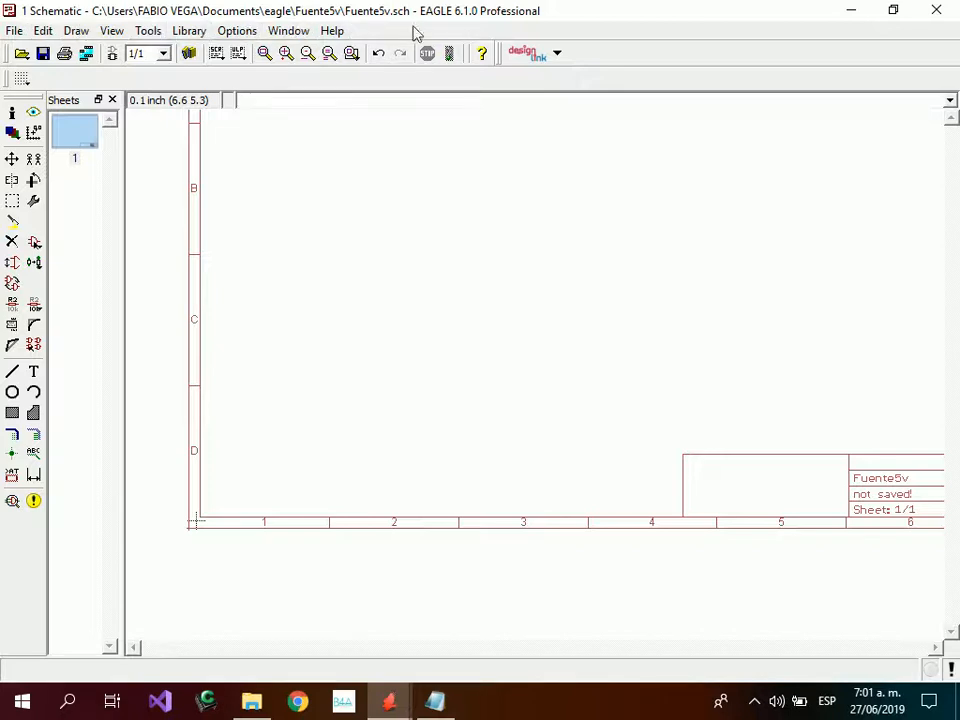
Zoom into an empty area inside the frame and fit the whole sheet back in view.
left_click(265, 55)
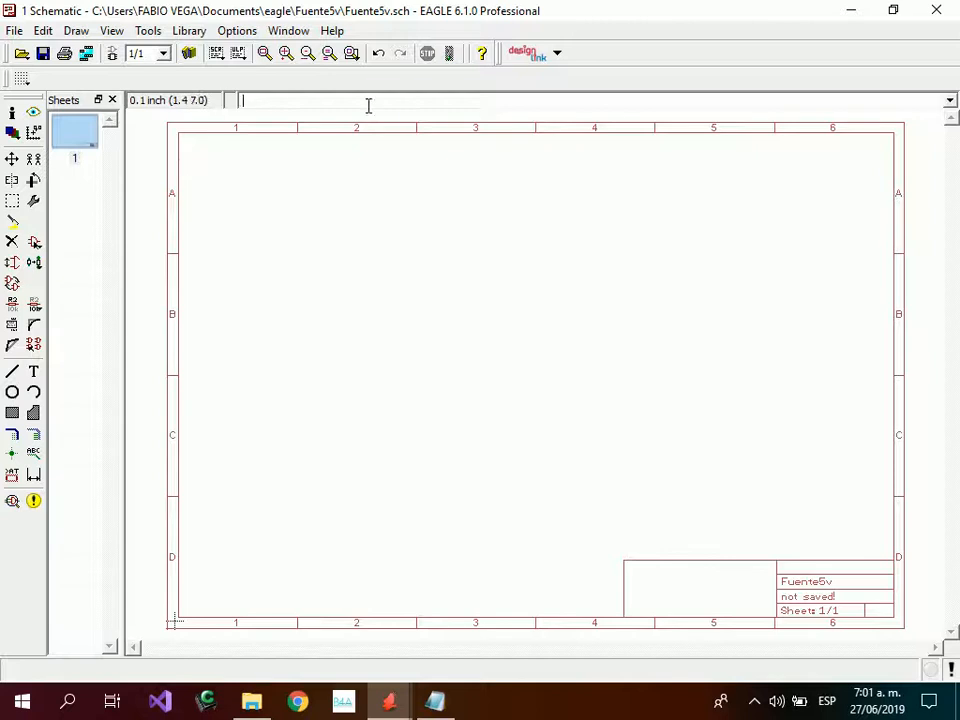
left_click(286, 55)
left_click(351, 53)
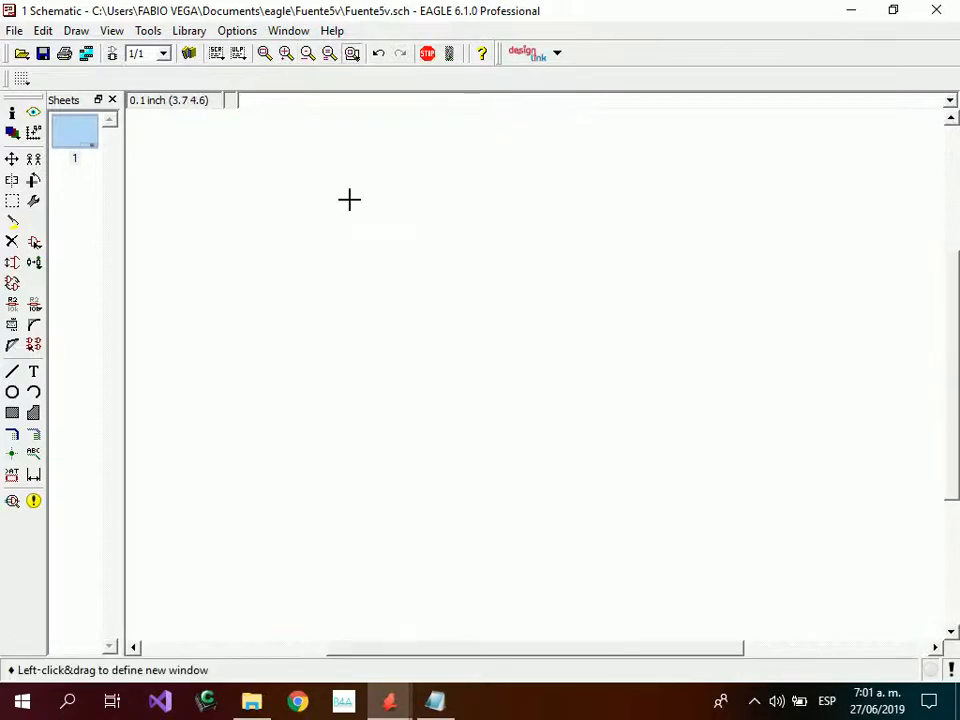
left_click_drag(349, 197, 527, 343)
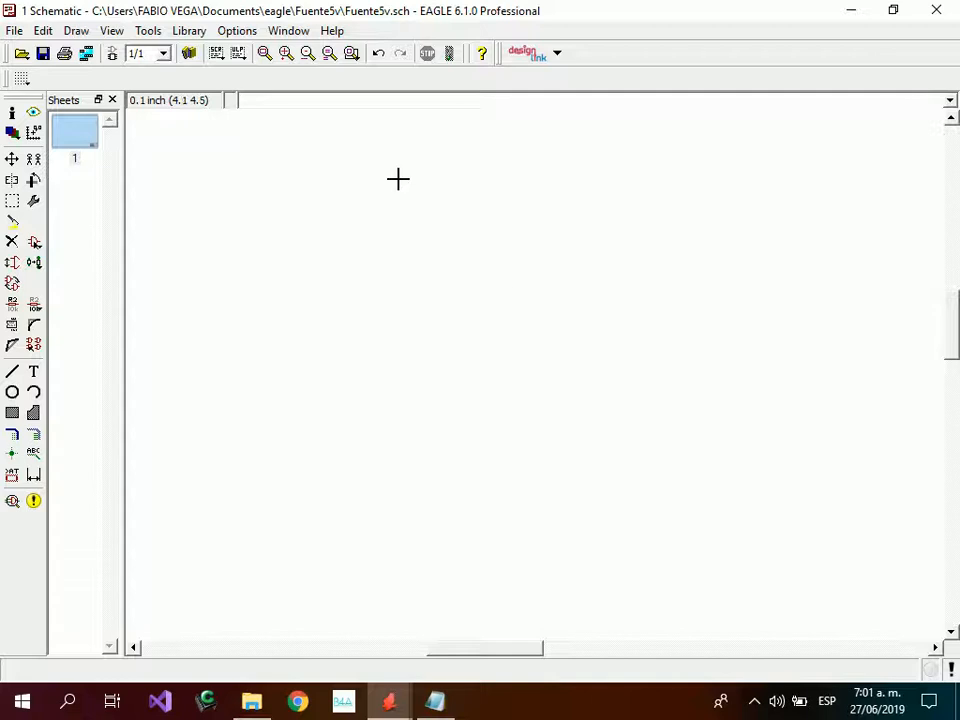
left_click(268, 56)
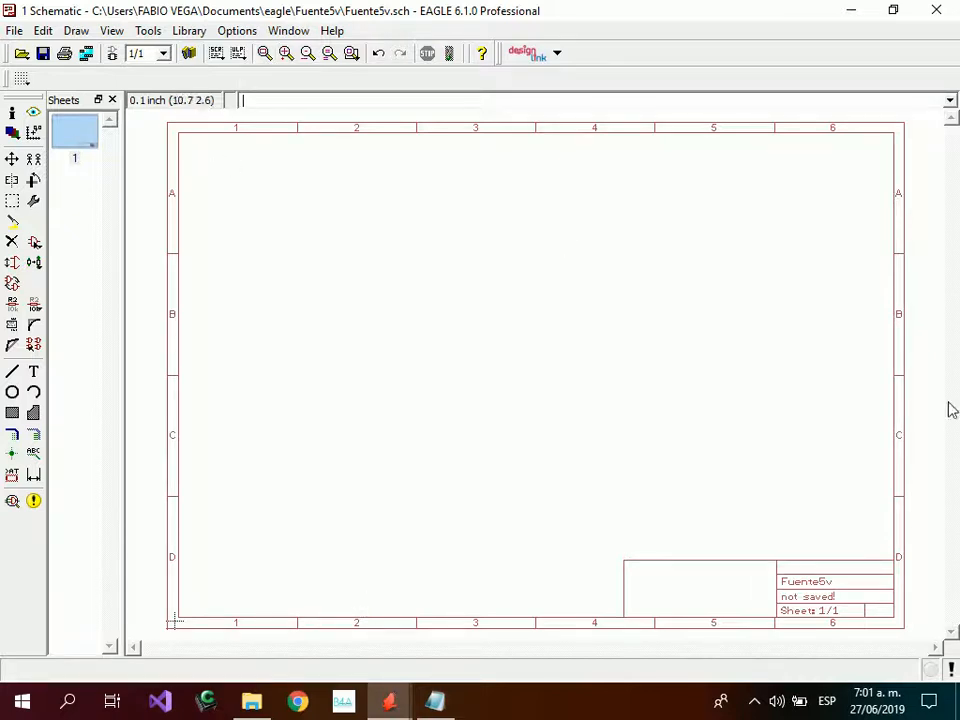
Switch to File Explorer and open the Taller Fabricacion PCB document to examine the 5 V supply circuit in Figura 2.
left_click(251, 695)
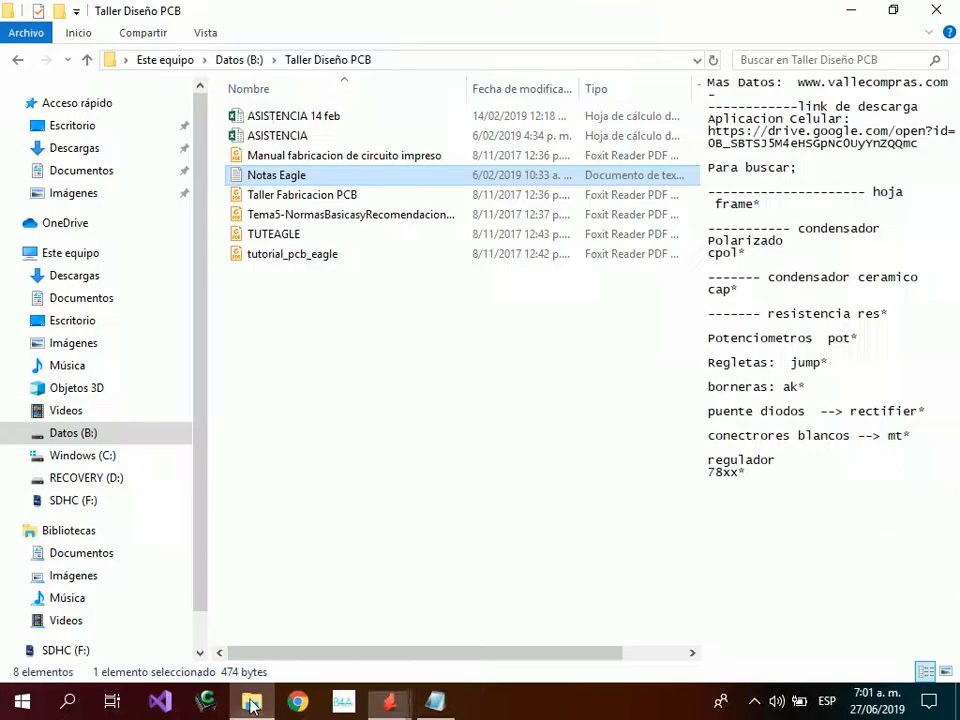
double_click(310, 196)
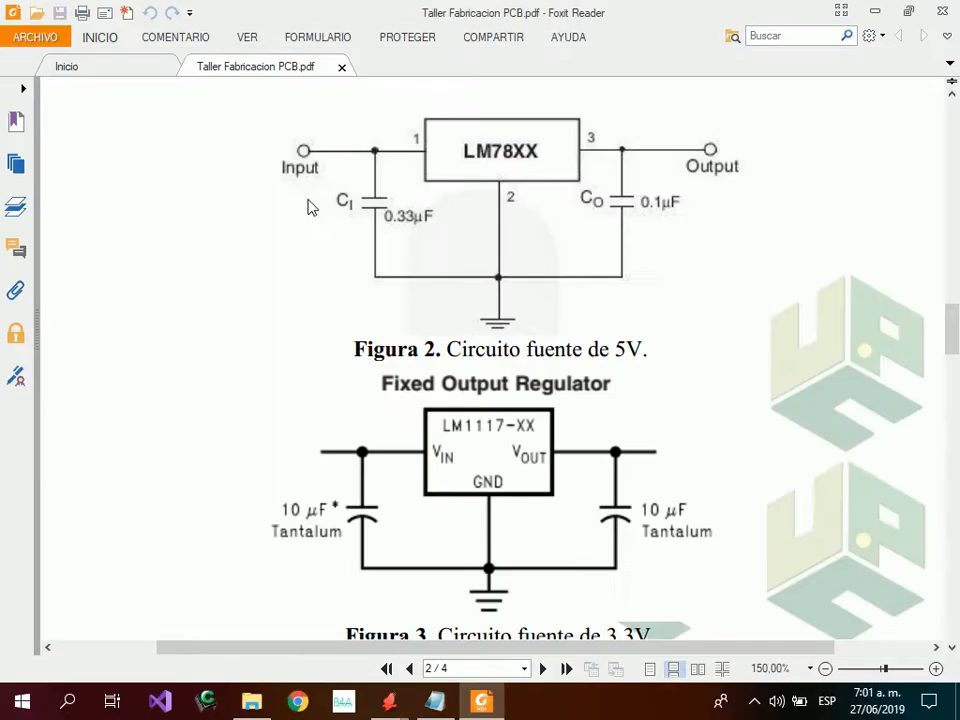
scroll(437, 242, "up", 1)
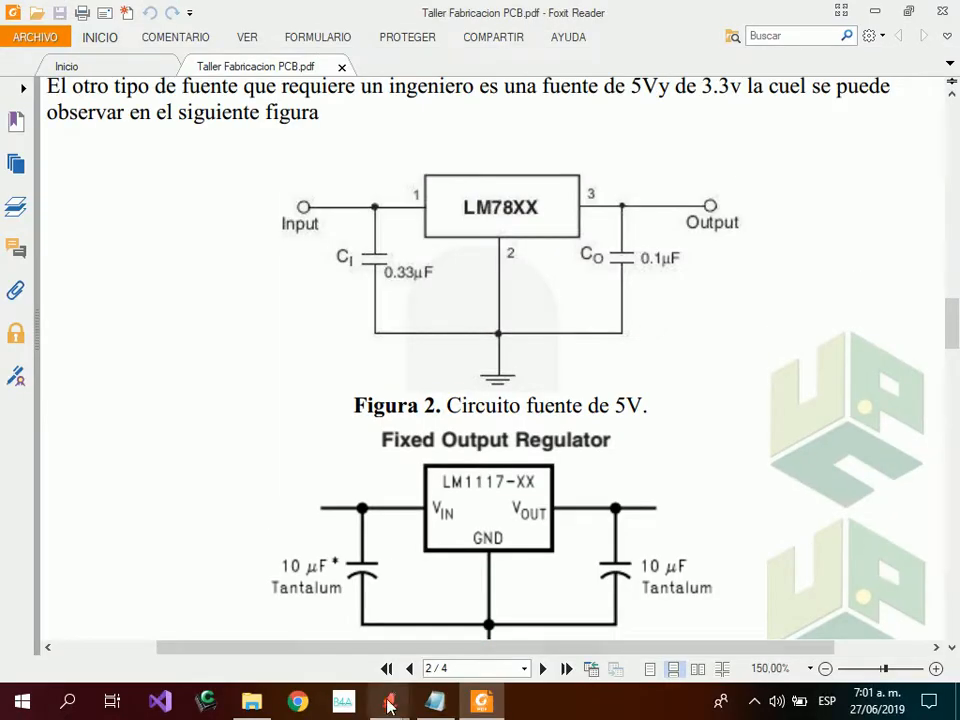
Switch back to the EAGLE schematic and start the Add command for a new part.
mouse_move(388, 700)
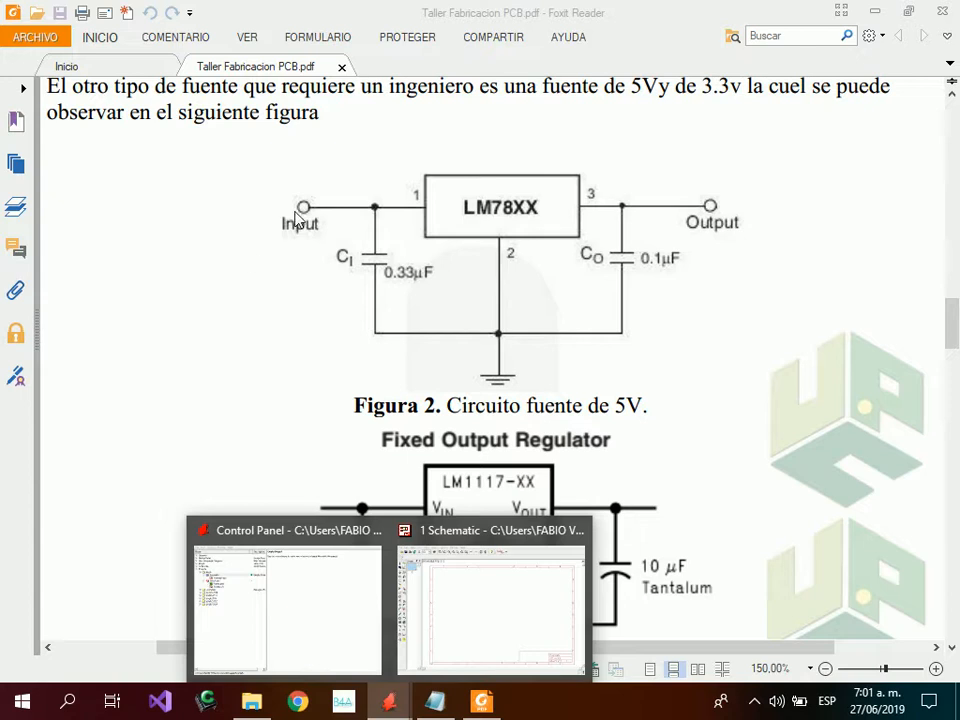
left_click(495, 578)
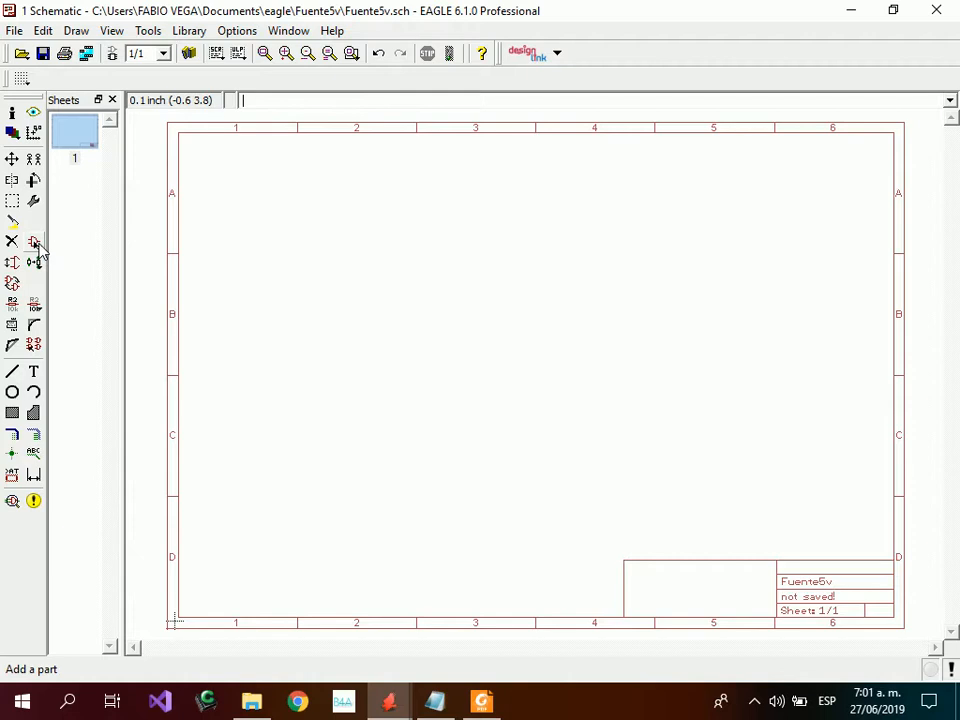
left_click(34, 243)
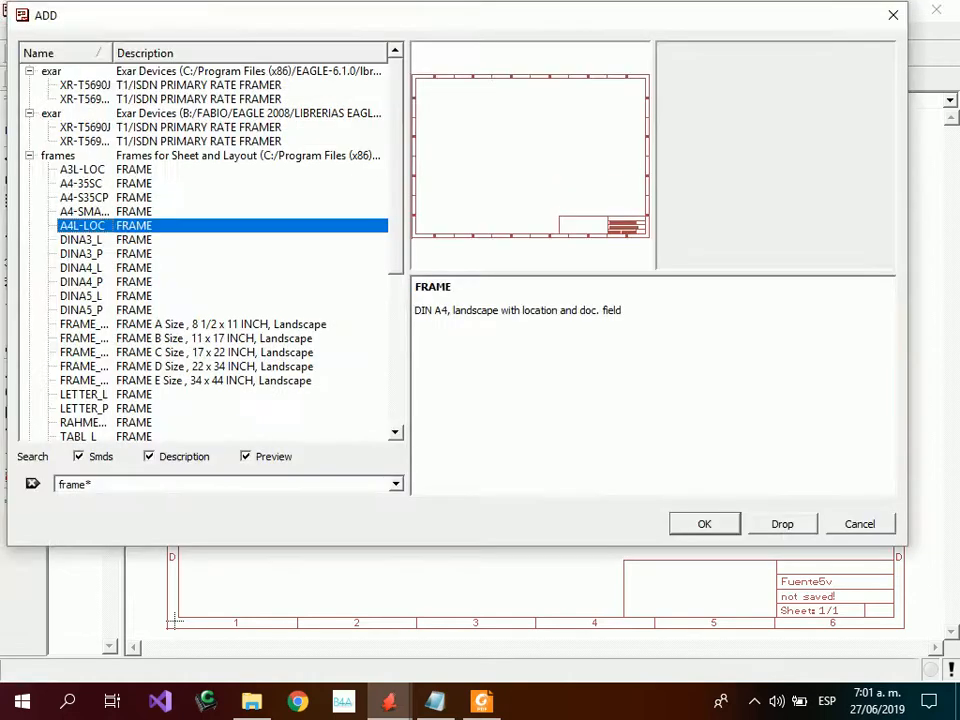
left_click(252, 704)
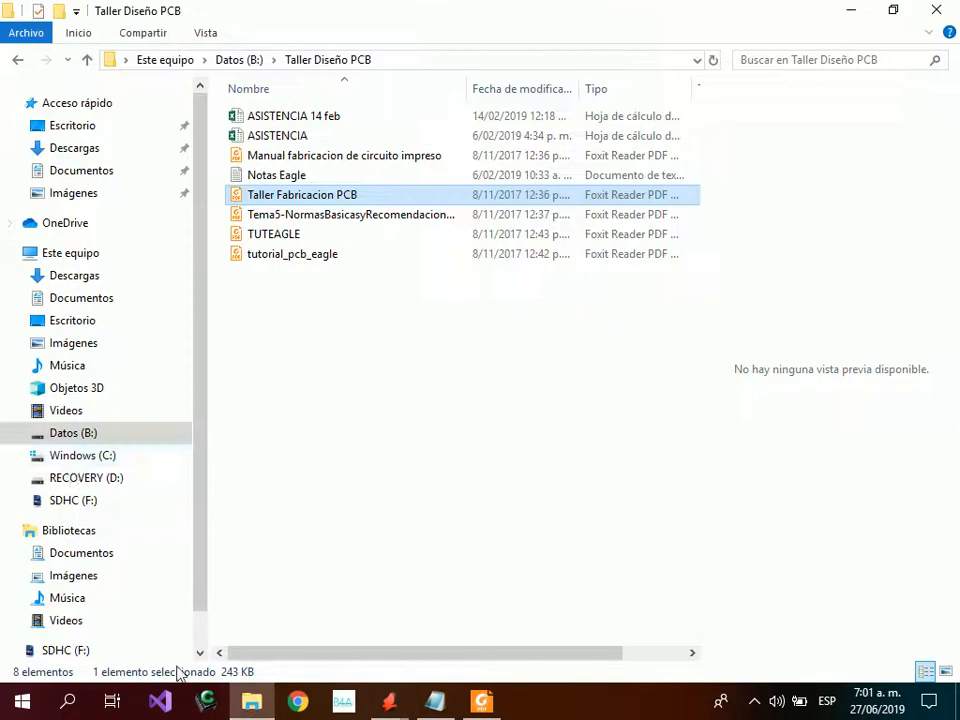
left_click(104, 478)
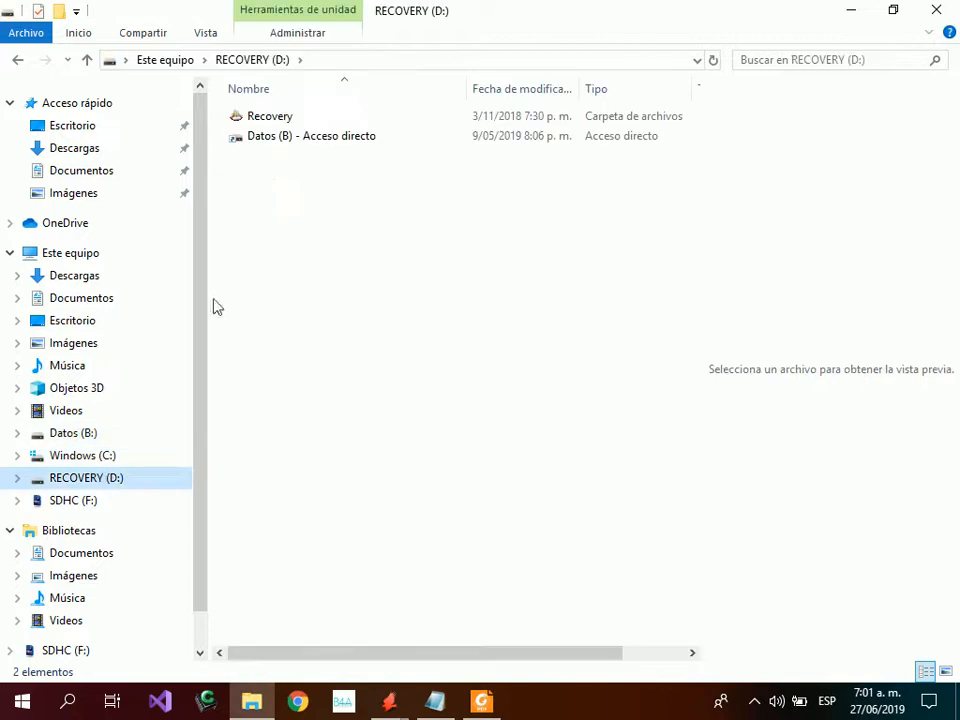
left_click(100, 436)
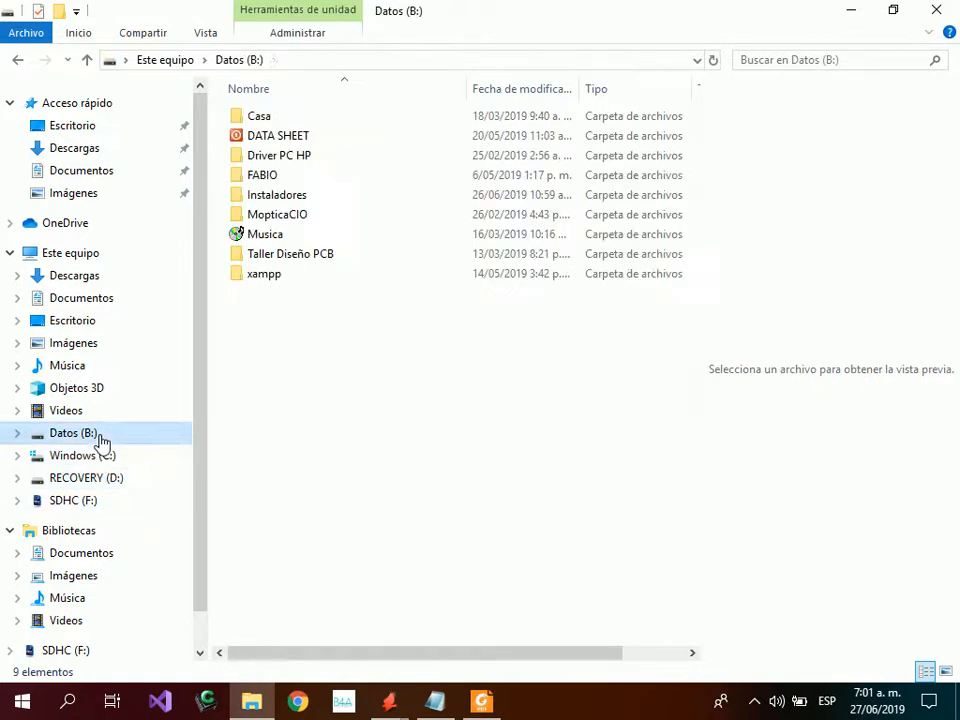
Switch to the SIE inventory program and open its new product form with the list of registered products.
left_click(754, 701)
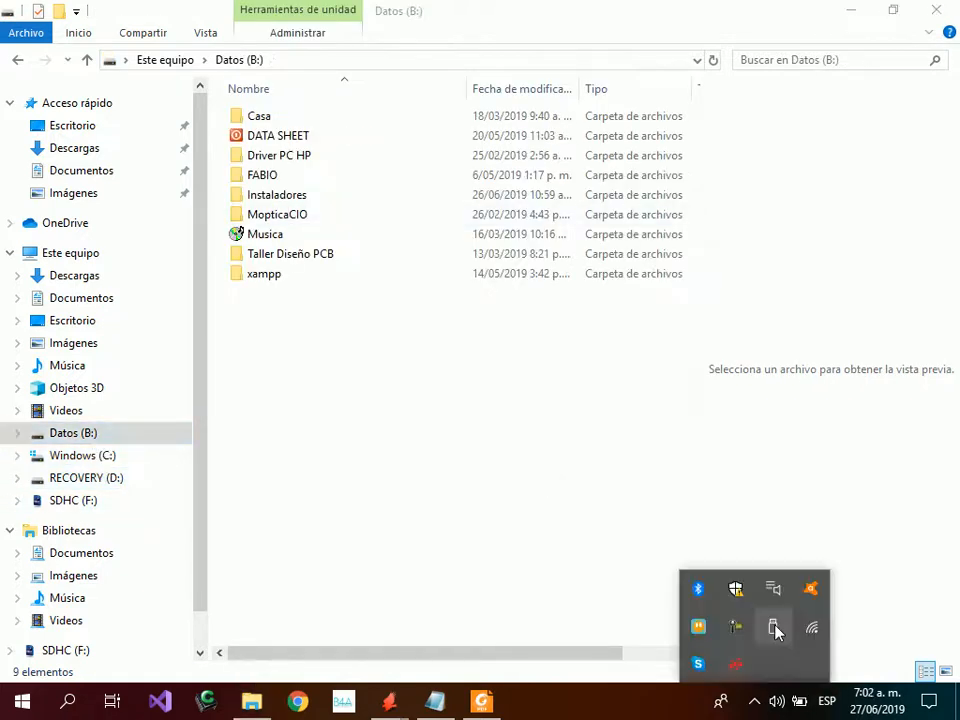
left_click(740, 638)
left_click(866, 630)
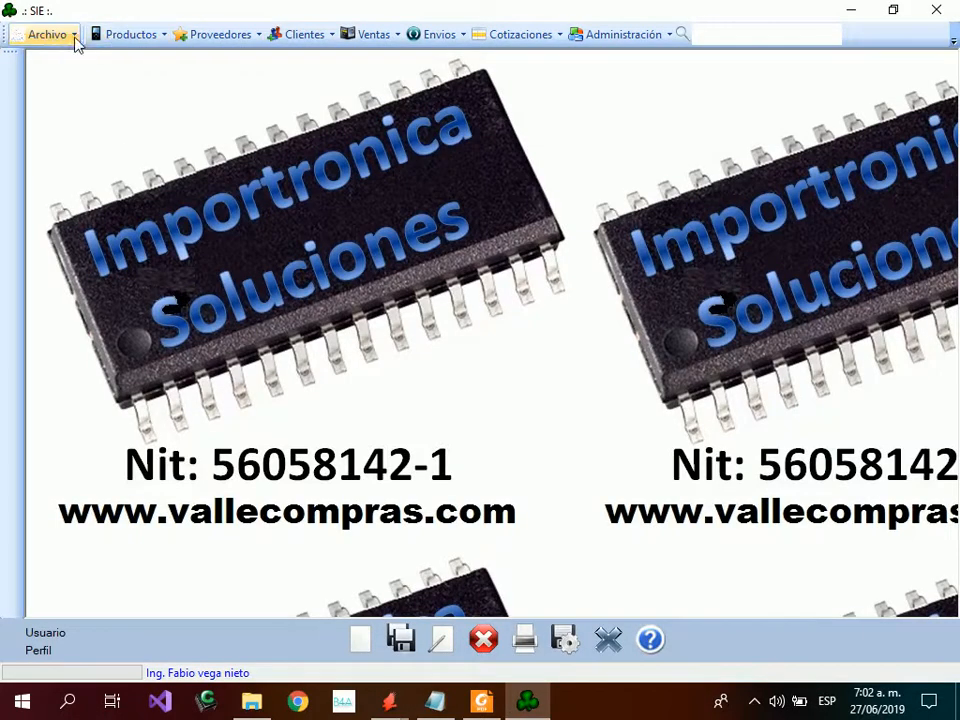
left_click(112, 37)
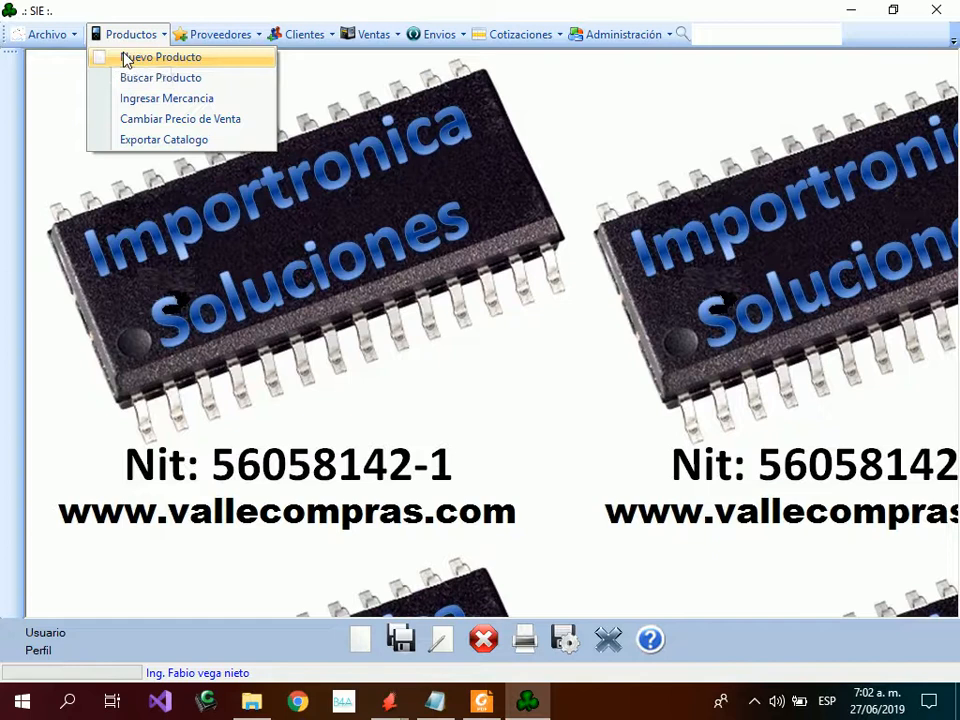
left_click(128, 58)
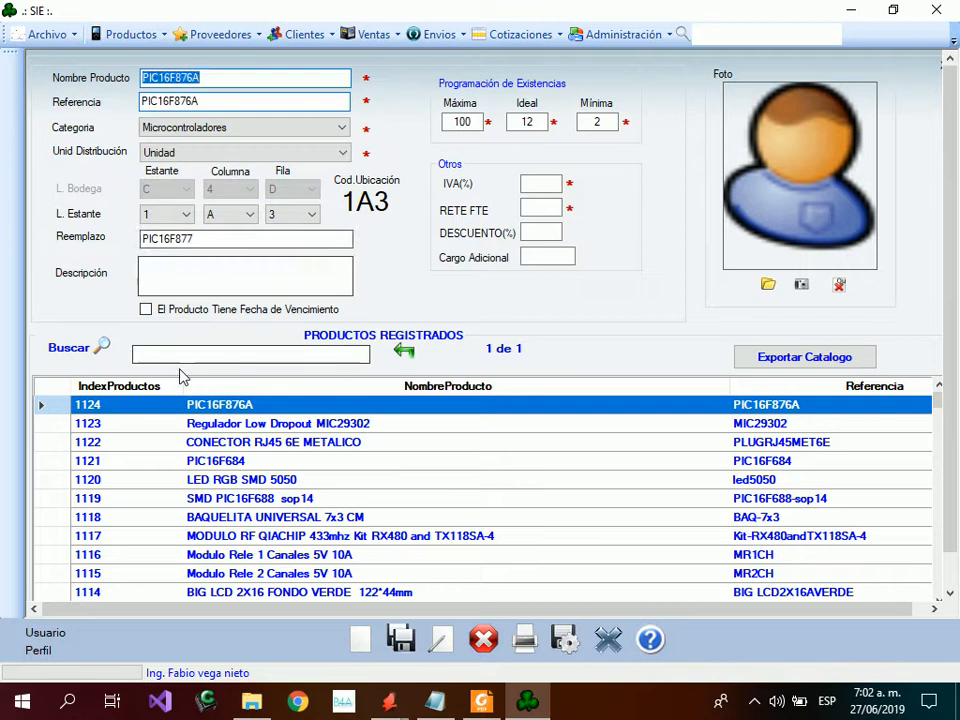
Search the registered products for "BORNERA" and view the enlarged photo of BORNERA 2 PINES.
left_click(186, 356)
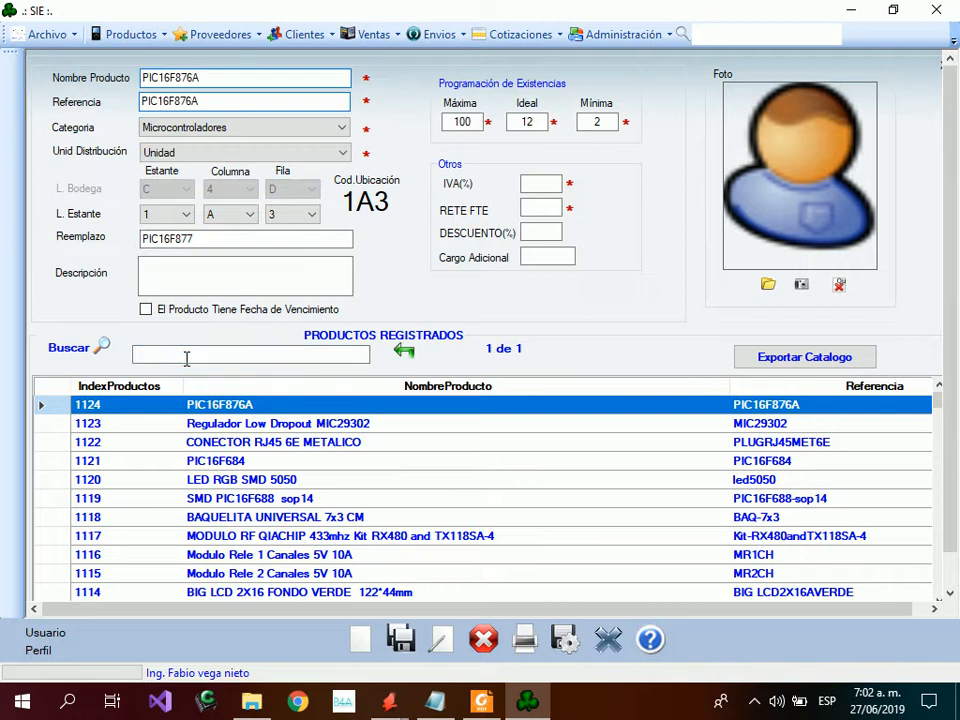
type("BORNERA")
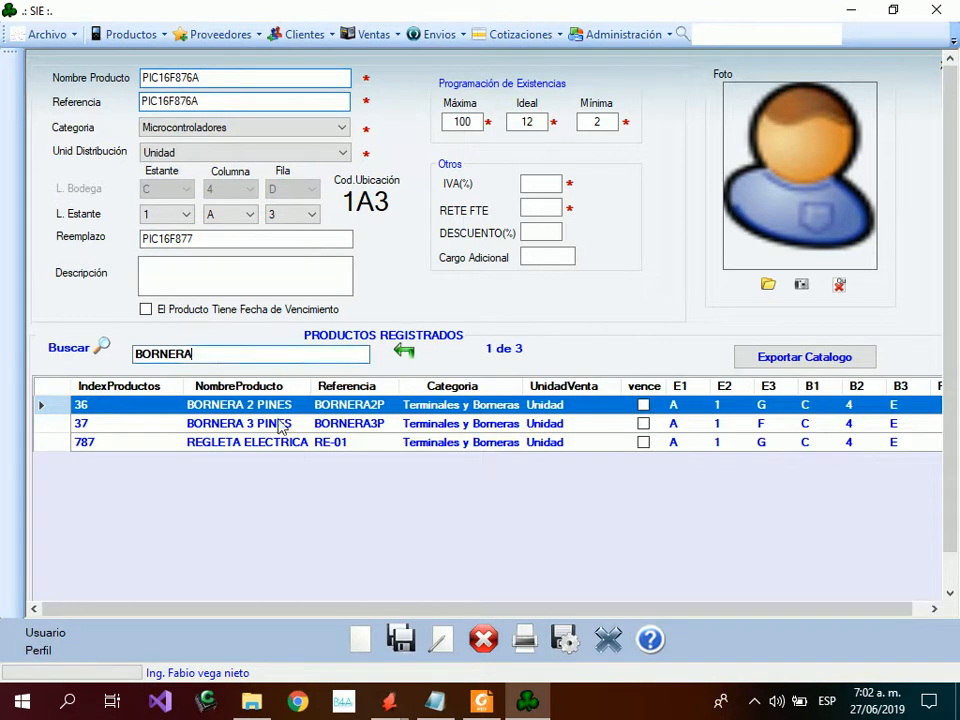
left_click(285, 405)
left_click(760, 180)
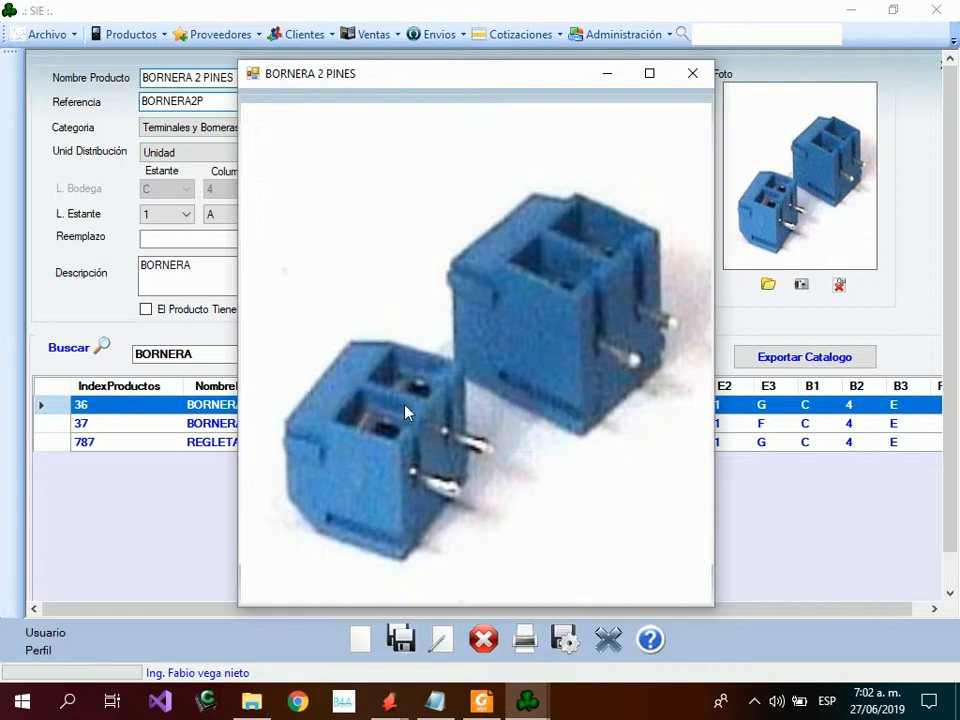
left_click(689, 76)
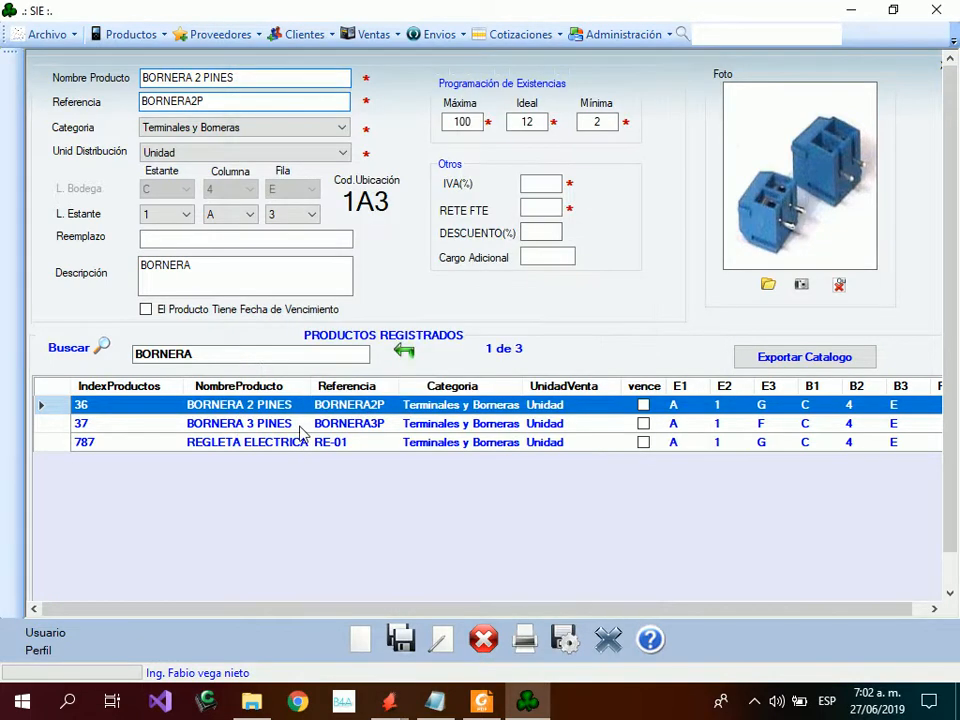
View the enlarged photo of BORNERA 3 PINES and close it again.
left_click(299, 426)
left_click(790, 180)
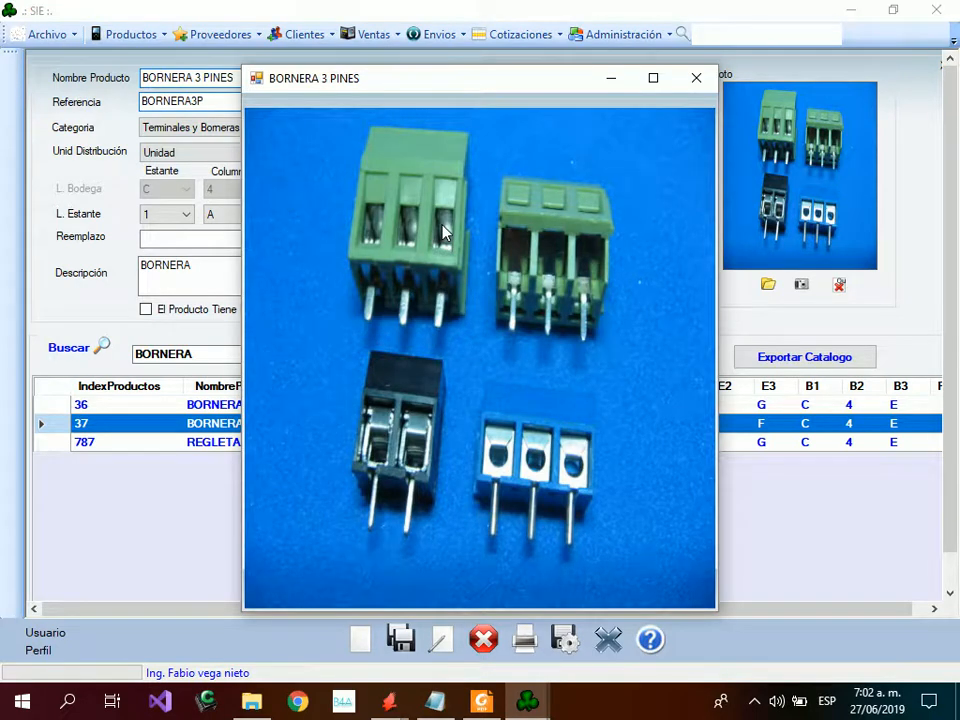
left_click(695, 80)
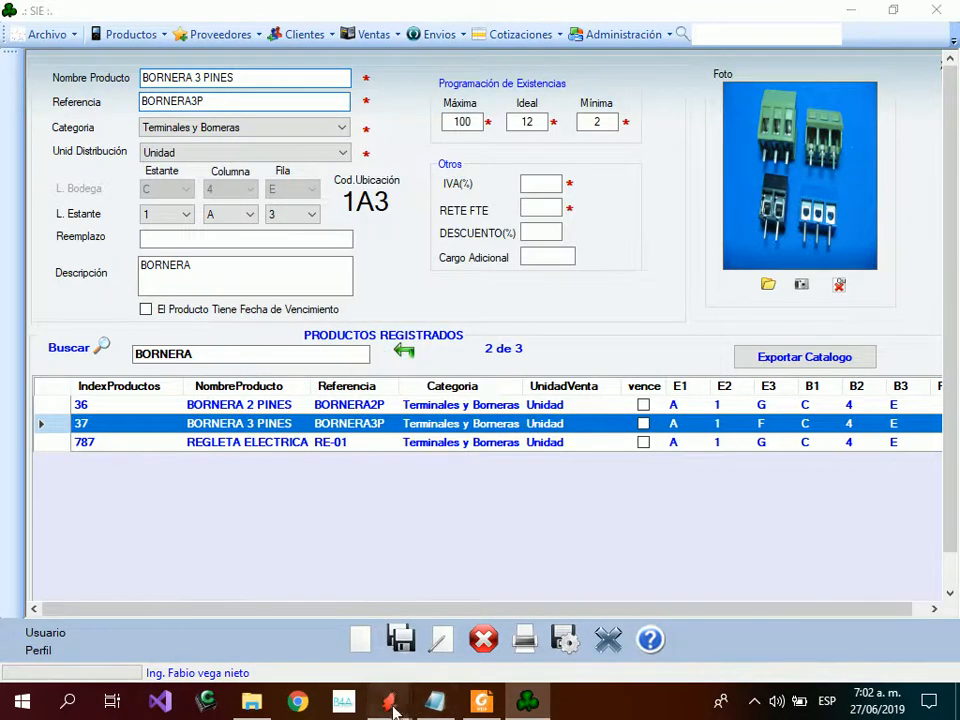
Switch to the EAGLE schematic, restart the Add command and search the part libraries for "ak*".
mouse_move(389, 701)
left_click(447, 604)
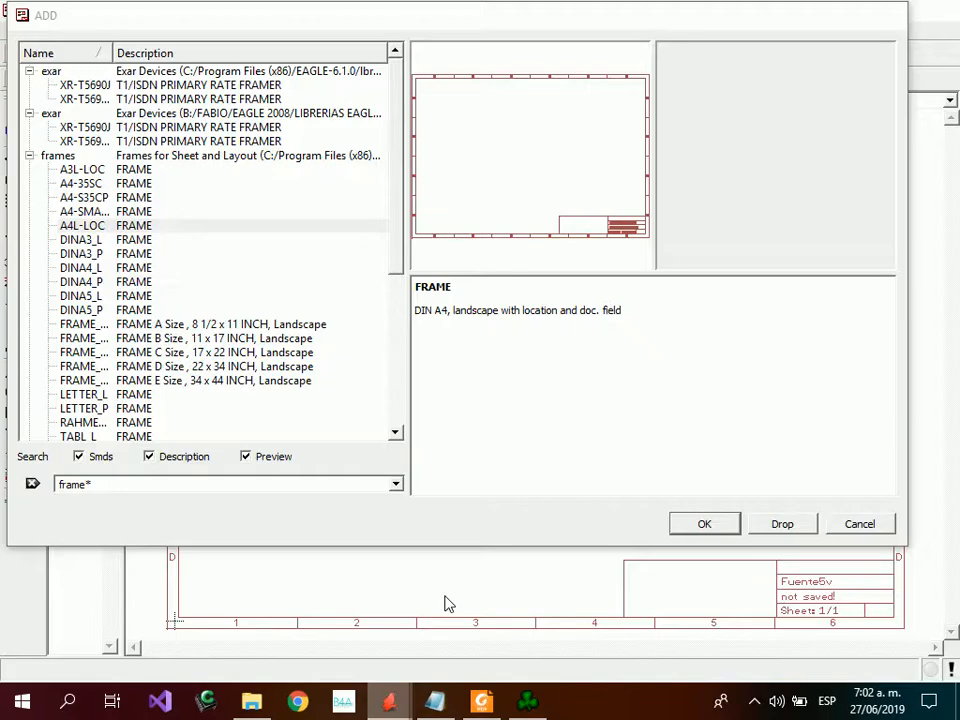
left_click(122, 484)
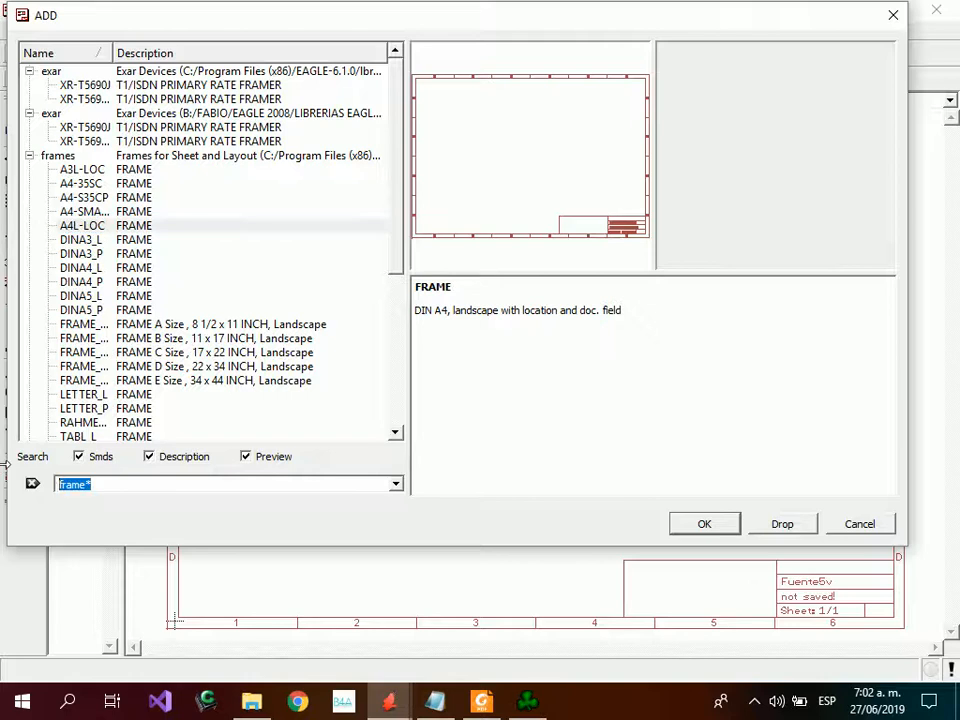
left_click(861, 526)
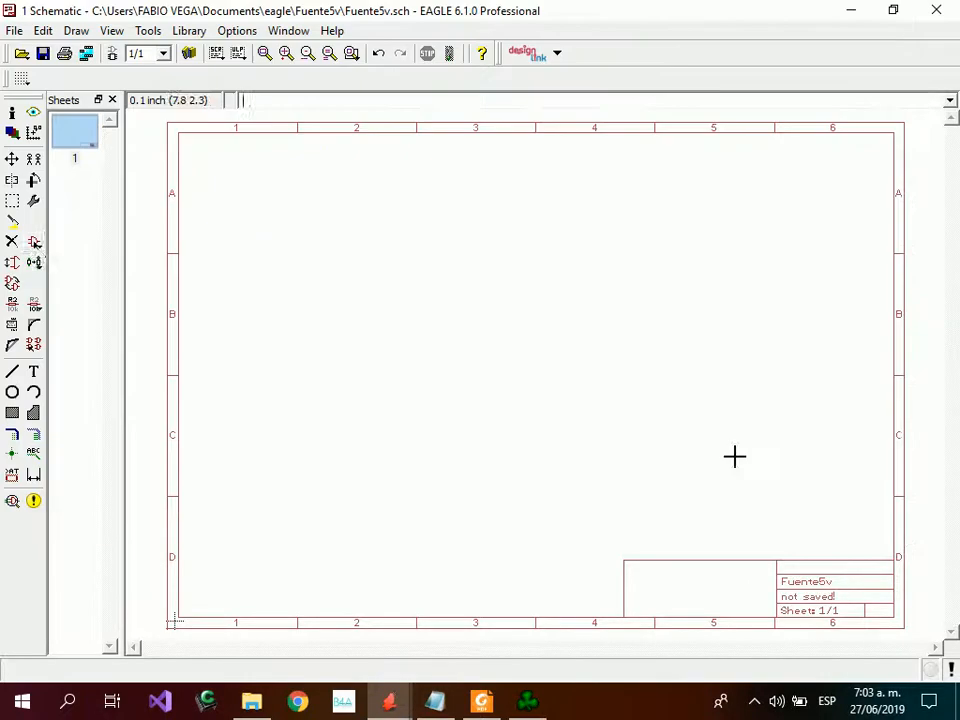
left_click(35, 245)
left_click(112, 487)
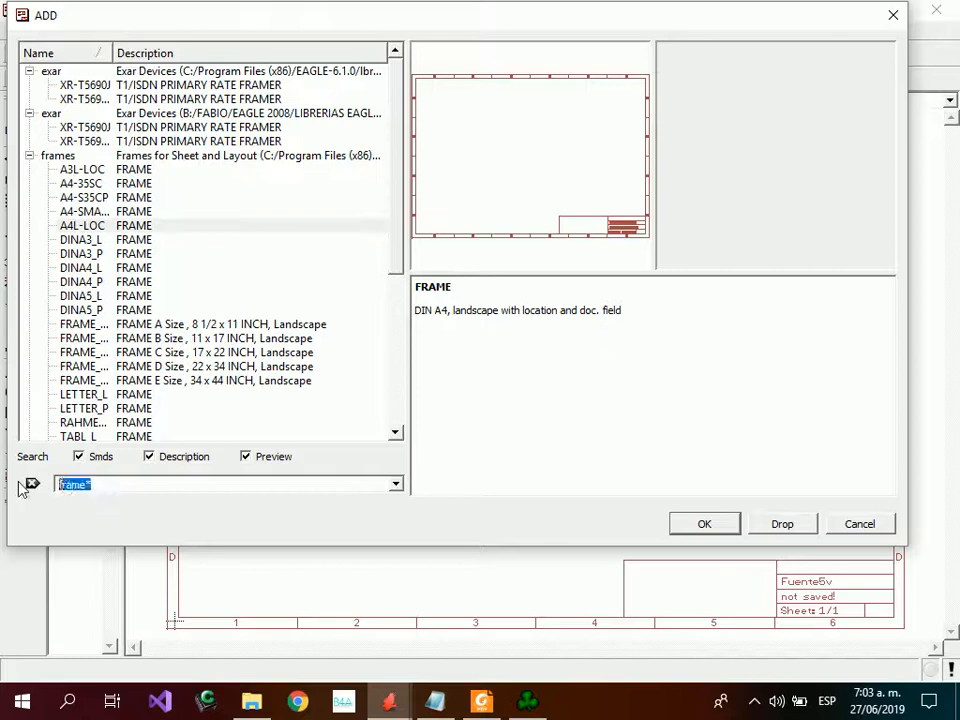
type("ak*")
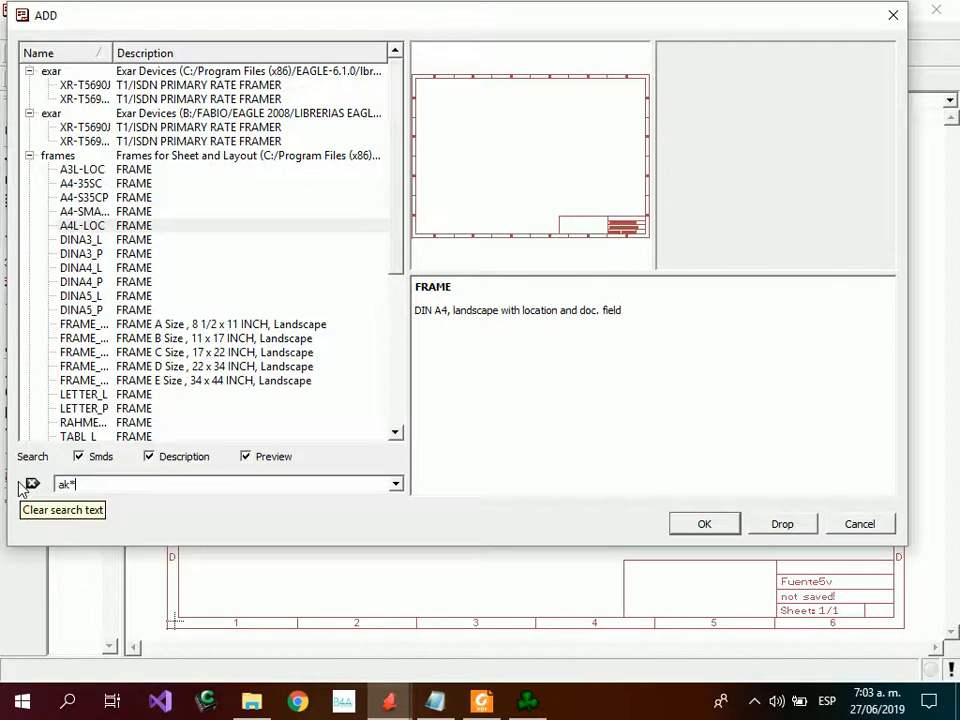
key("Return")
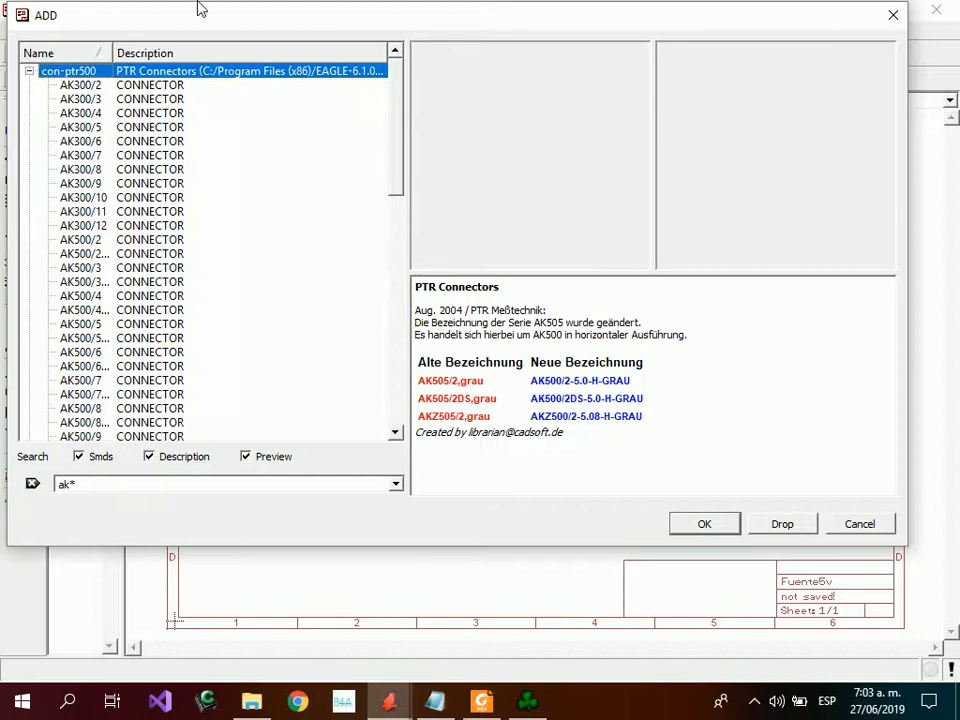
Preview the AK300/2 and AK300/4 connectors and compare them with the BORNERA 3 PINES photo in SIE, returning to EAGLE.
left_click(113, 90)
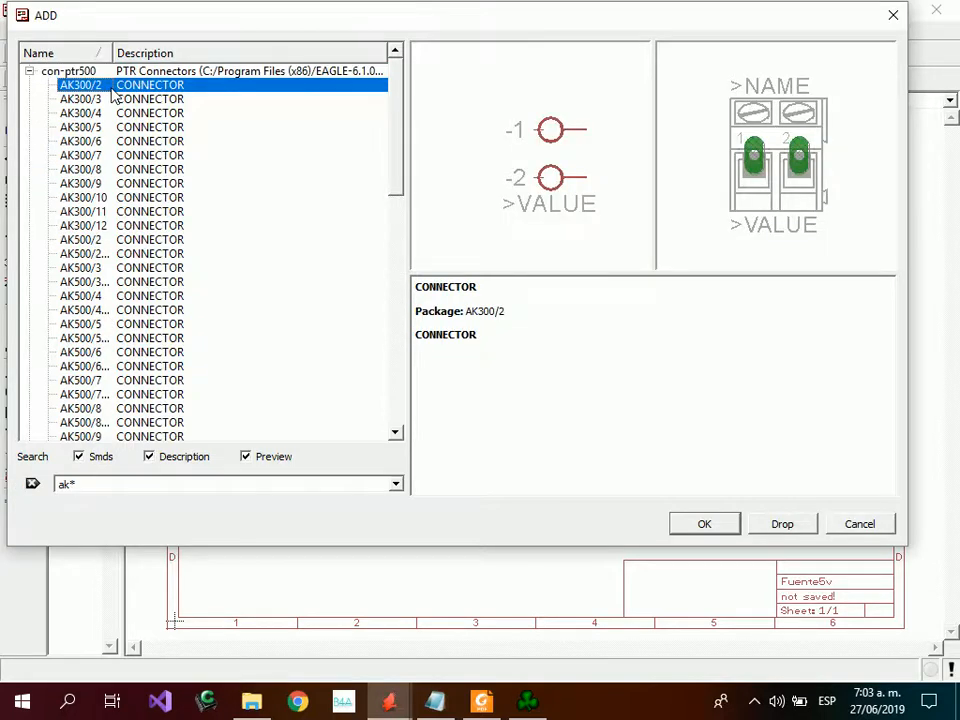
left_click(90, 113)
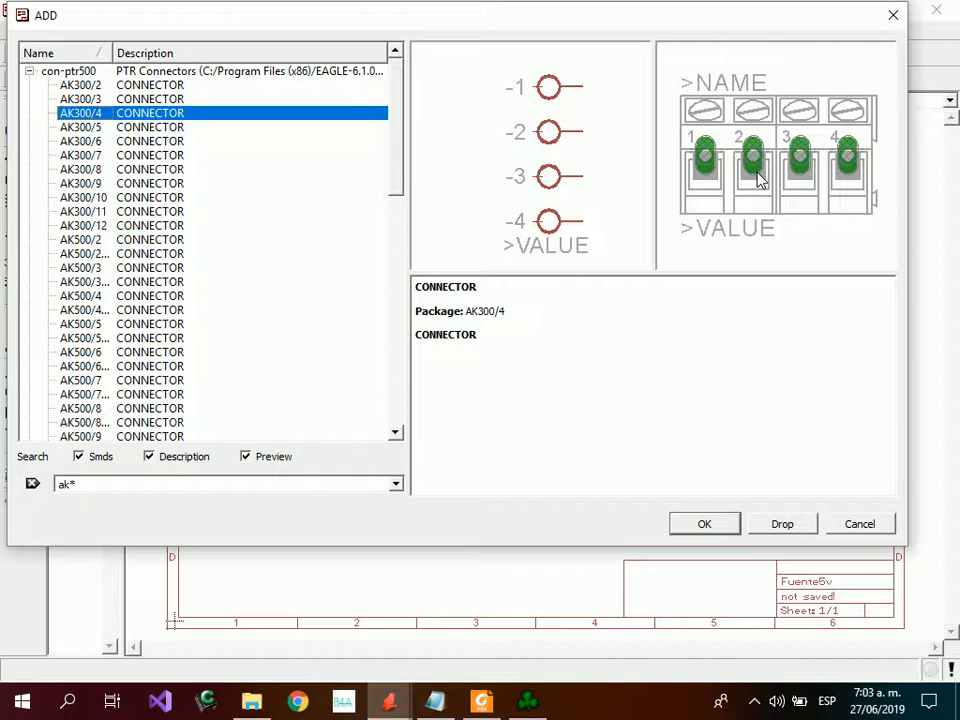
left_click(527, 701)
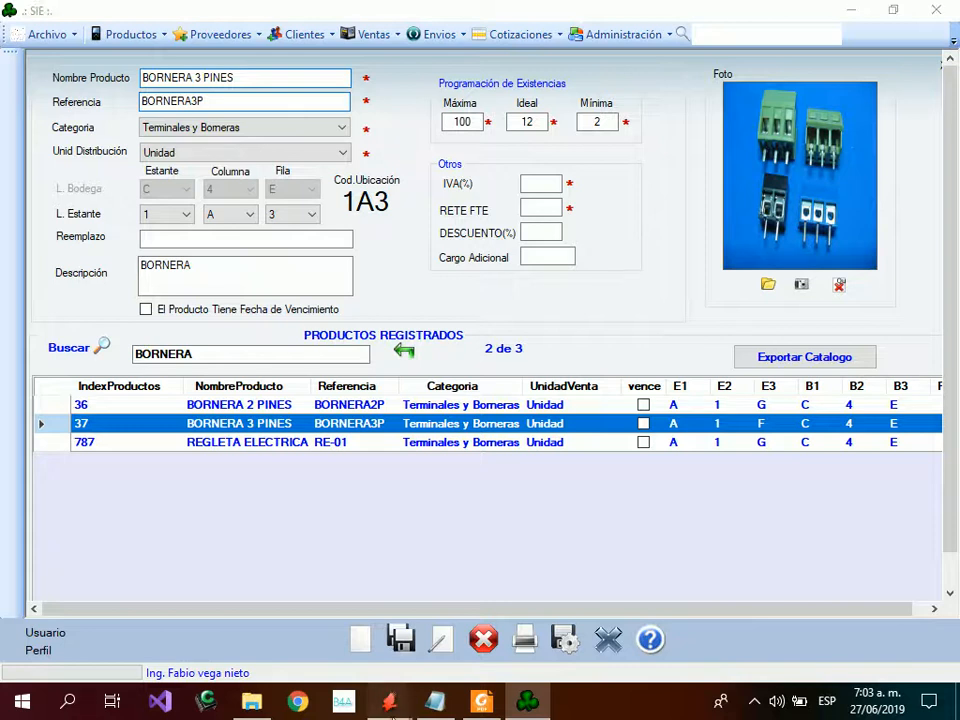
mouse_move(389, 702)
left_click(455, 647)
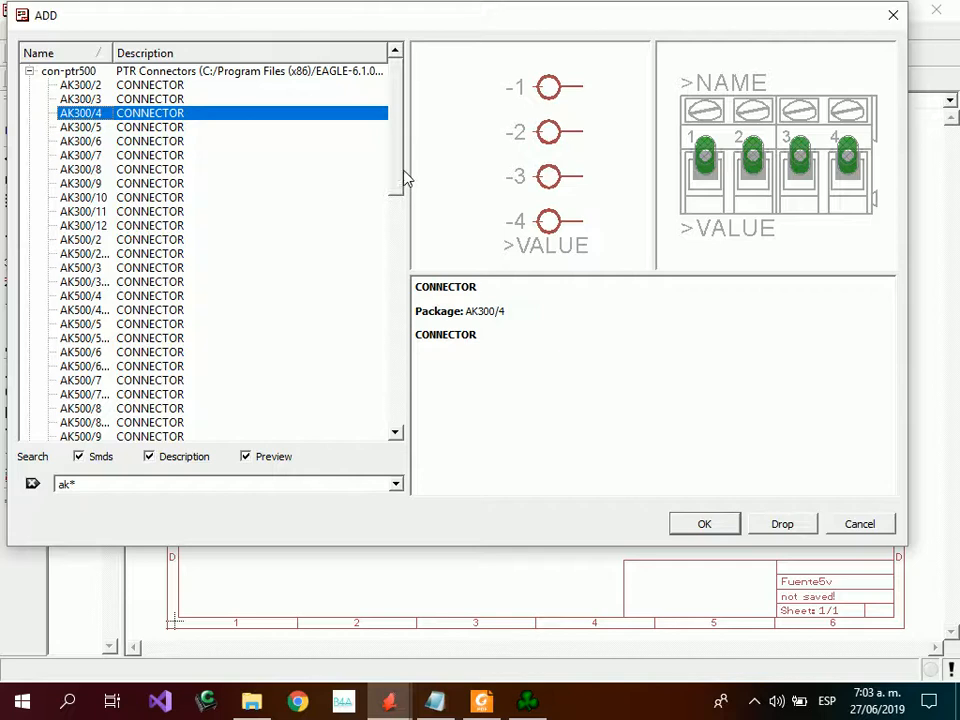
Compare the package previews of the two-pin connectors AK300/2 and AK500/2.
left_click(80, 85)
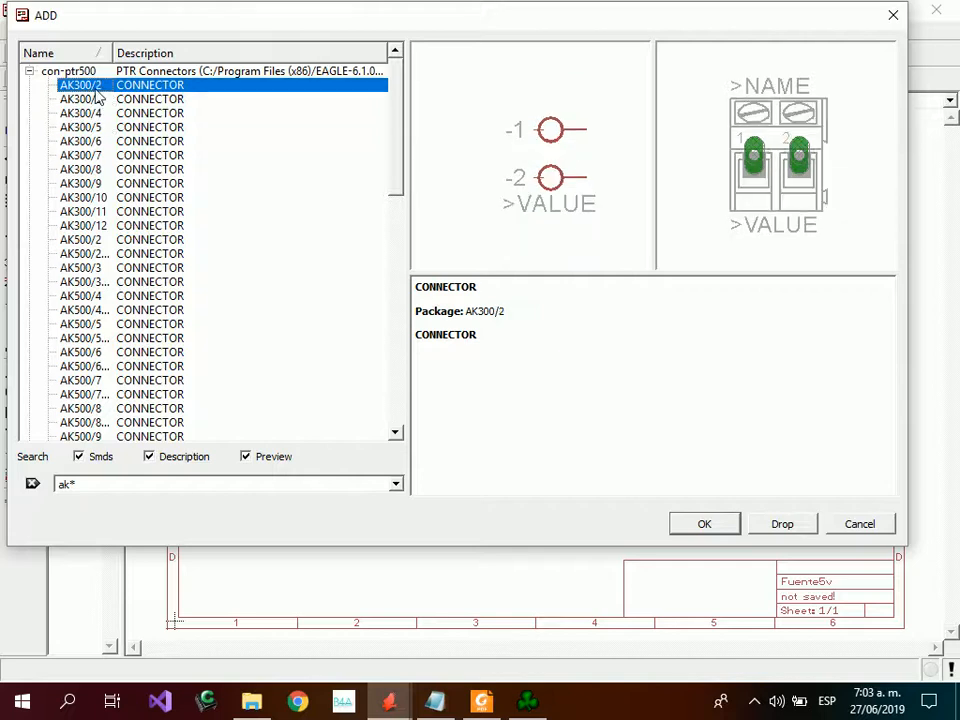
left_click(88, 240)
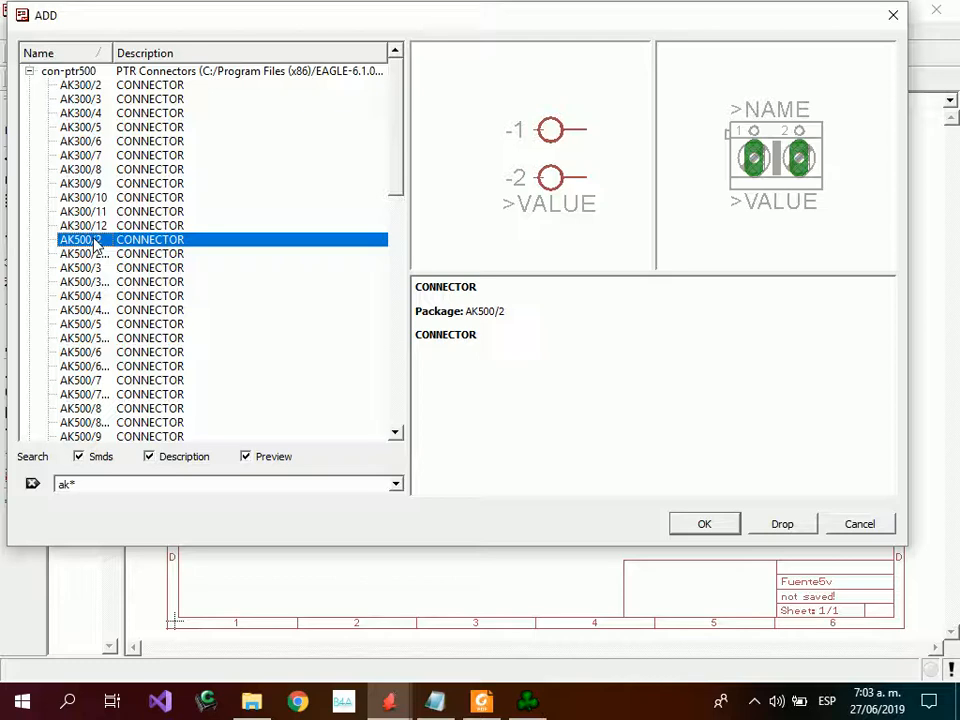
left_click(90, 87)
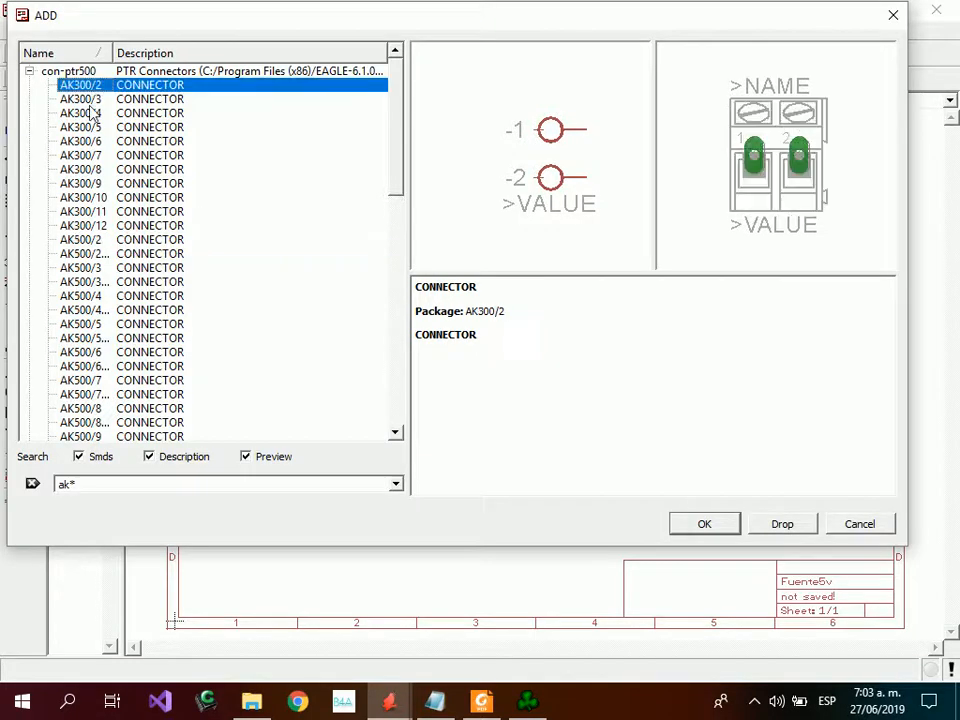
Place one AK500/2 two-pin connector in the upper-left area of the schematic frame and end the placement.
left_click(86, 241)
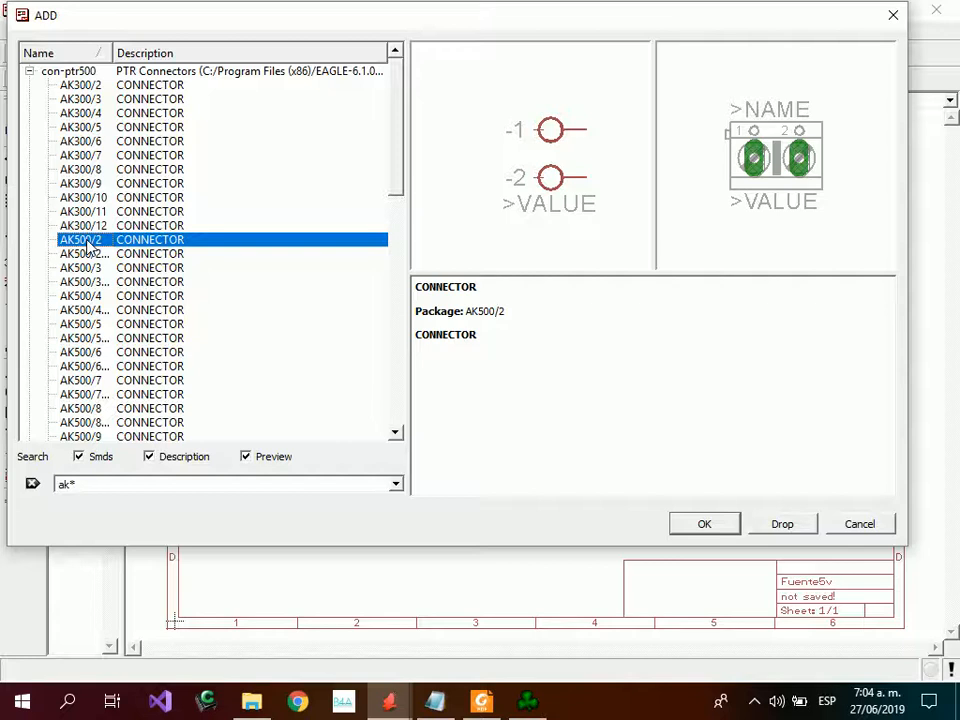
left_click(712, 525)
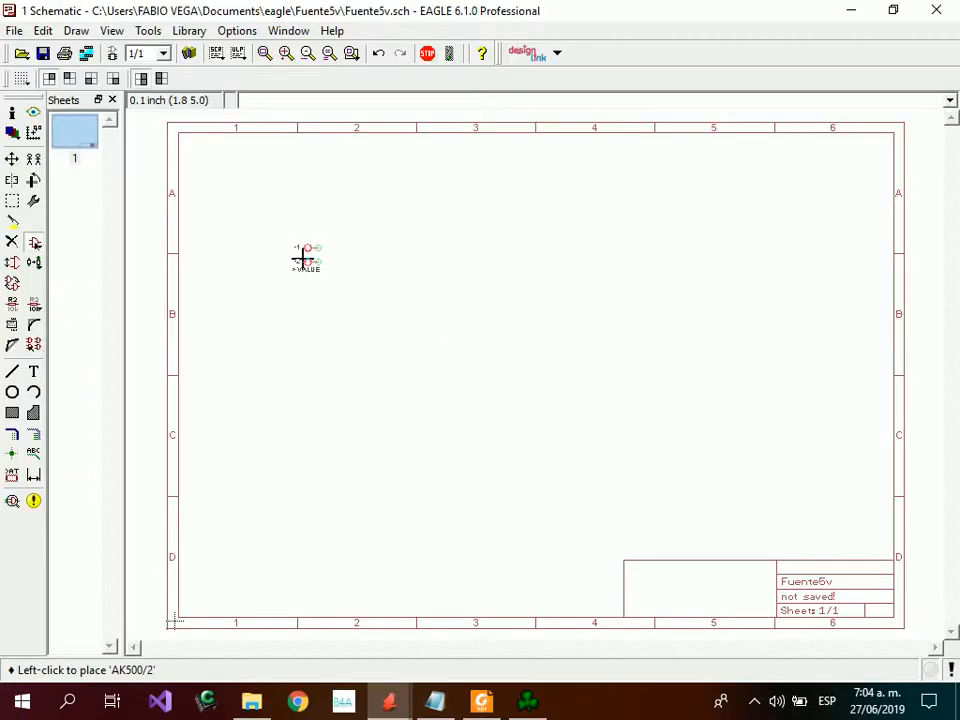
left_click(303, 258)
scroll(317, 270, "up", 3)
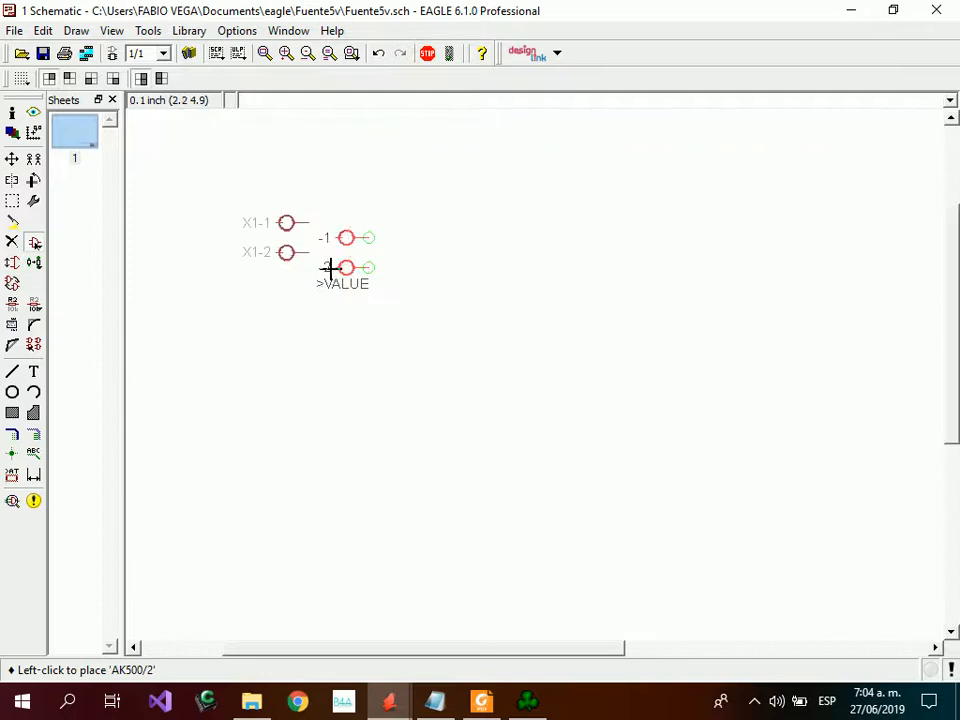
key("Escape")
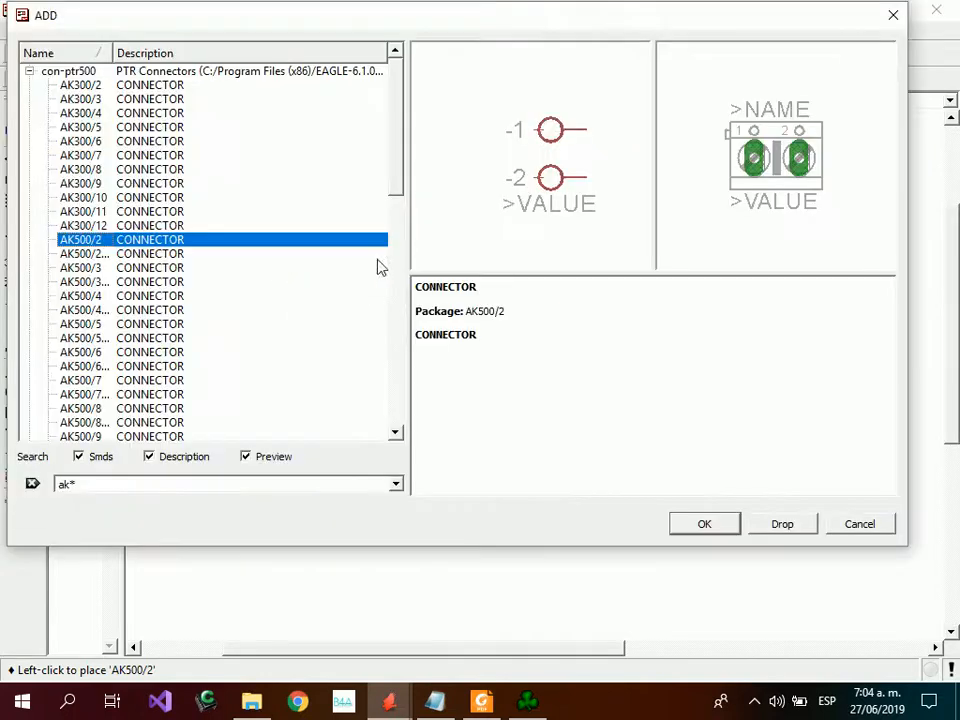
Search the part libraries for "cpol*" and expand the CPOL-EU polarized capacitor variants, previewing package 085CS_1AW.
left_click_drag(79, 485, 34, 488)
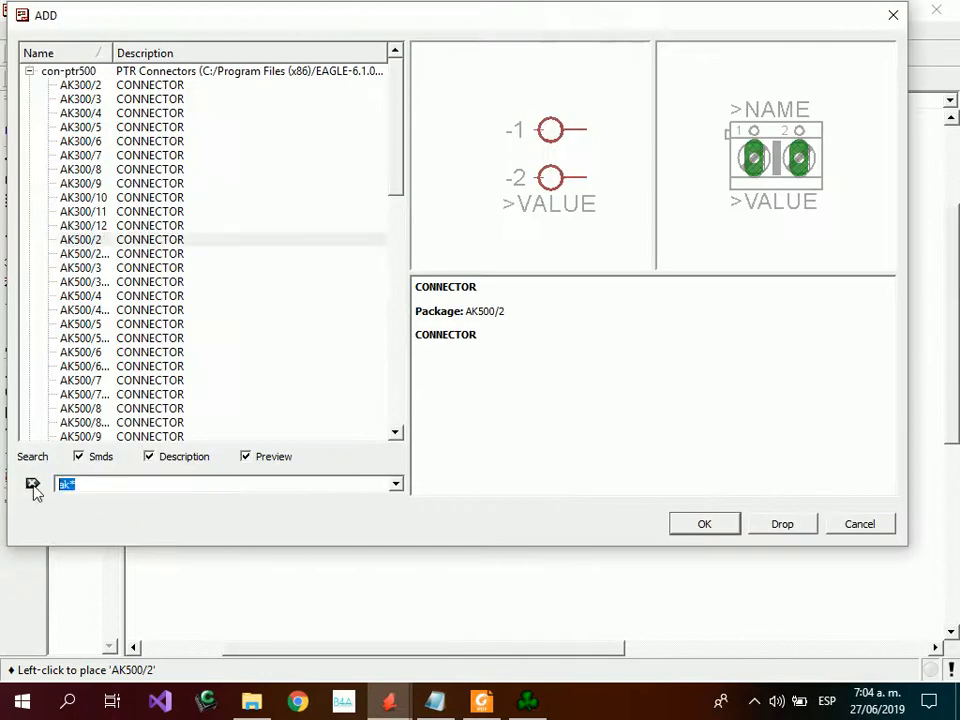
type("cpol*")
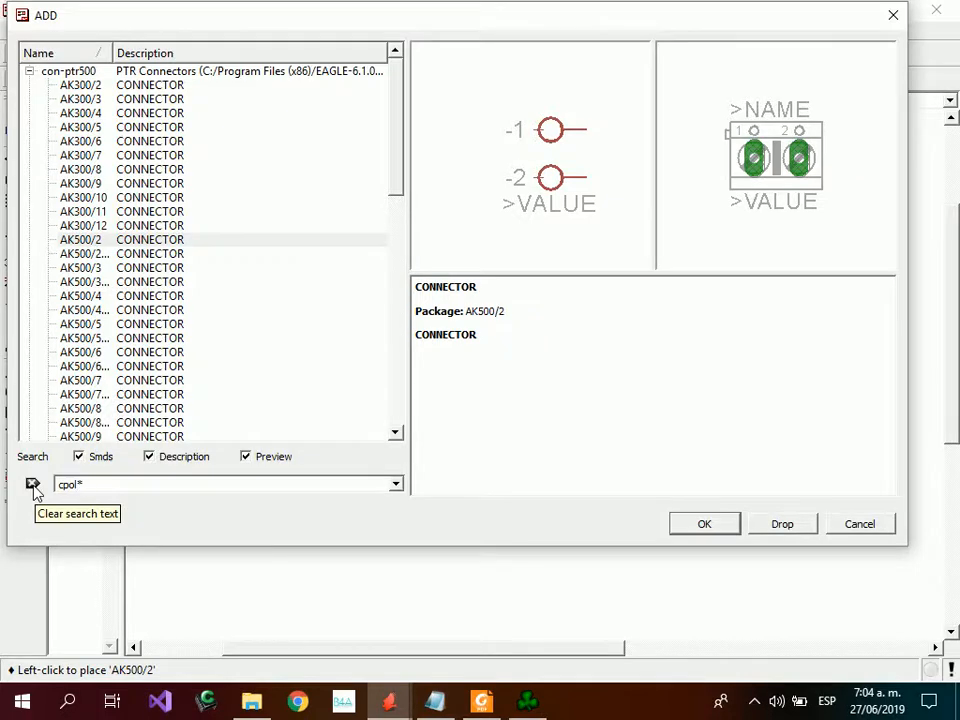
key("Return")
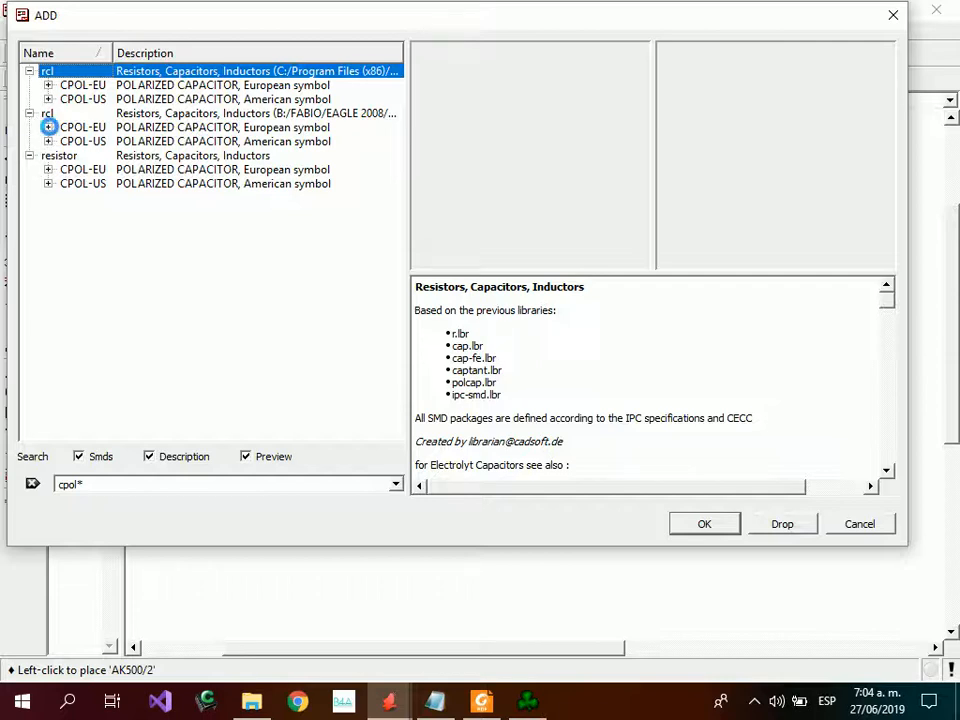
left_click(48, 127)
left_click(86, 99)
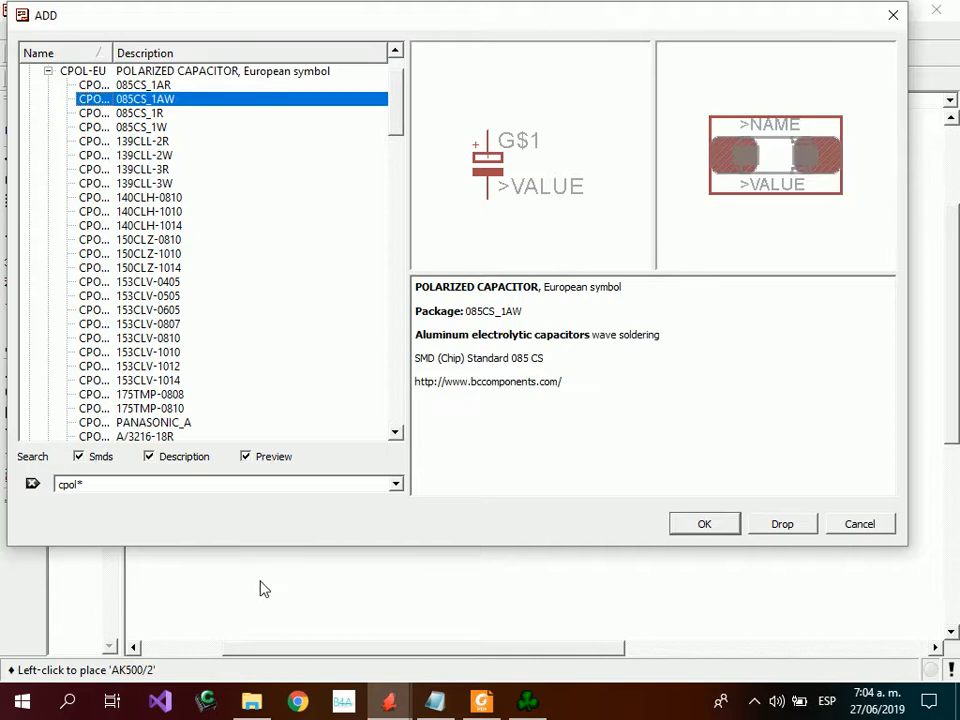
Switch to SIE, search the registered products for "10 UF" and view CONDENSADOR 104 CERAMICO 0.1UF and CONDENSADOR CERAMICO 1UF 80V.
left_click(528, 702)
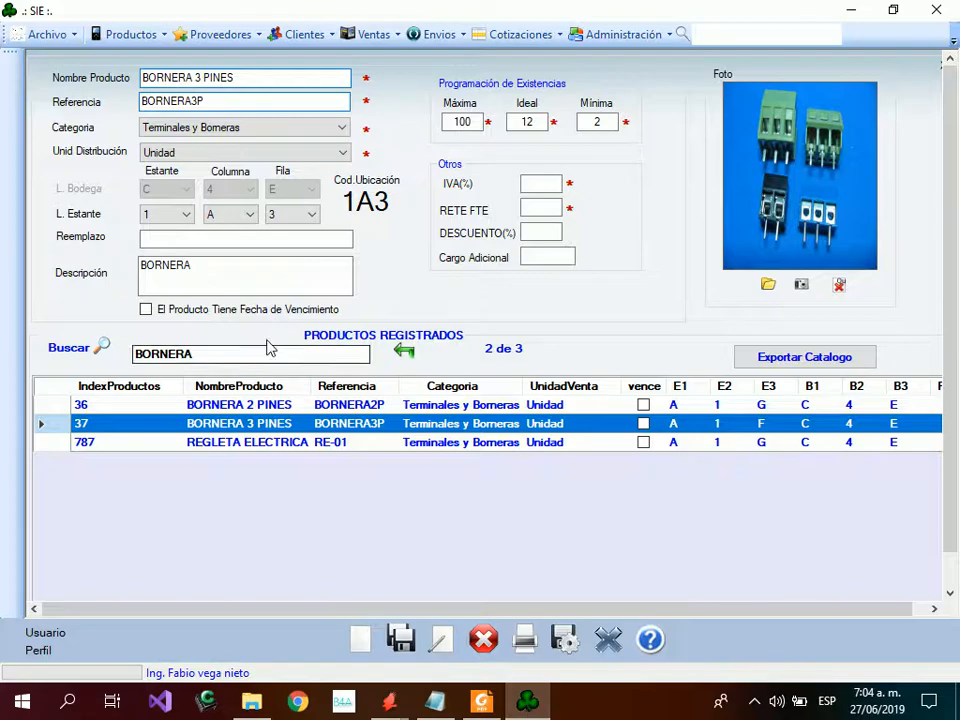
left_click_drag(225, 353, 84, 357)
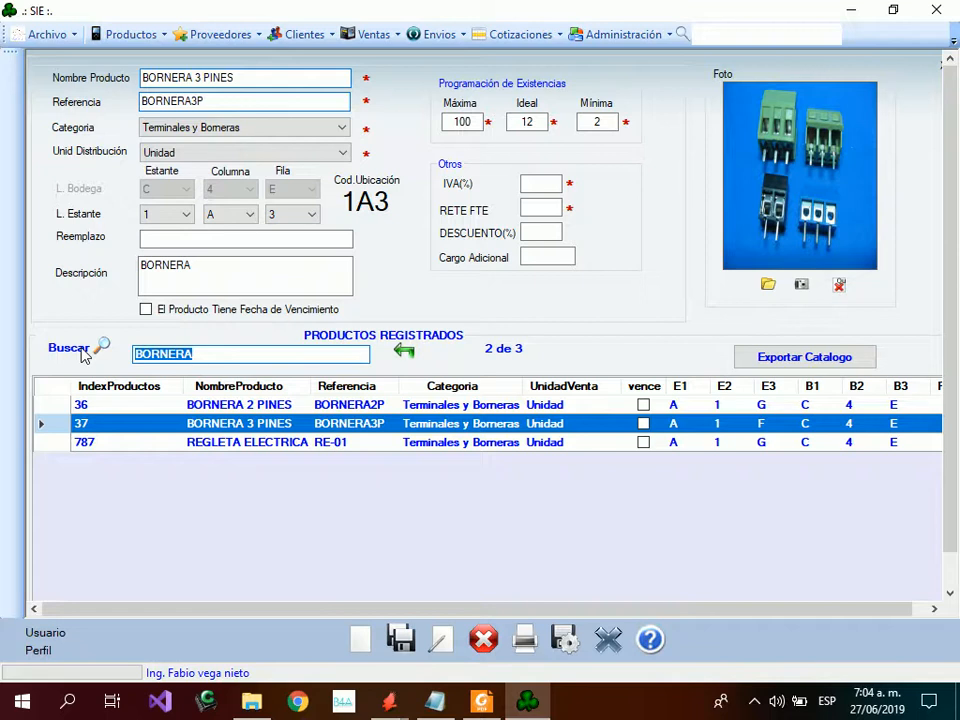
type("10 U")
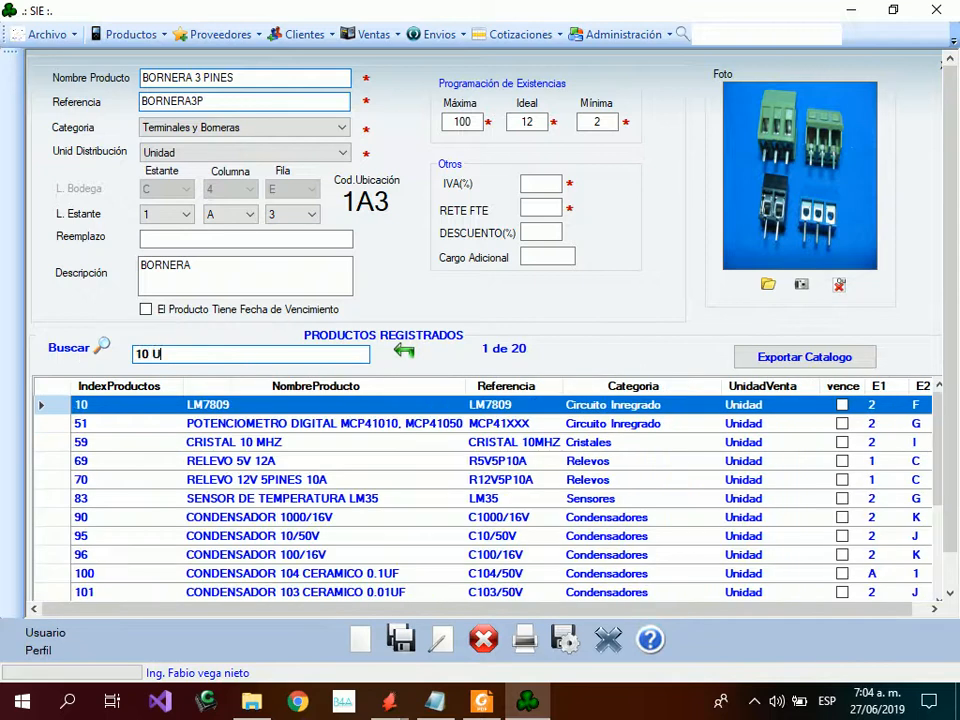
type("F")
left_click(343, 404)
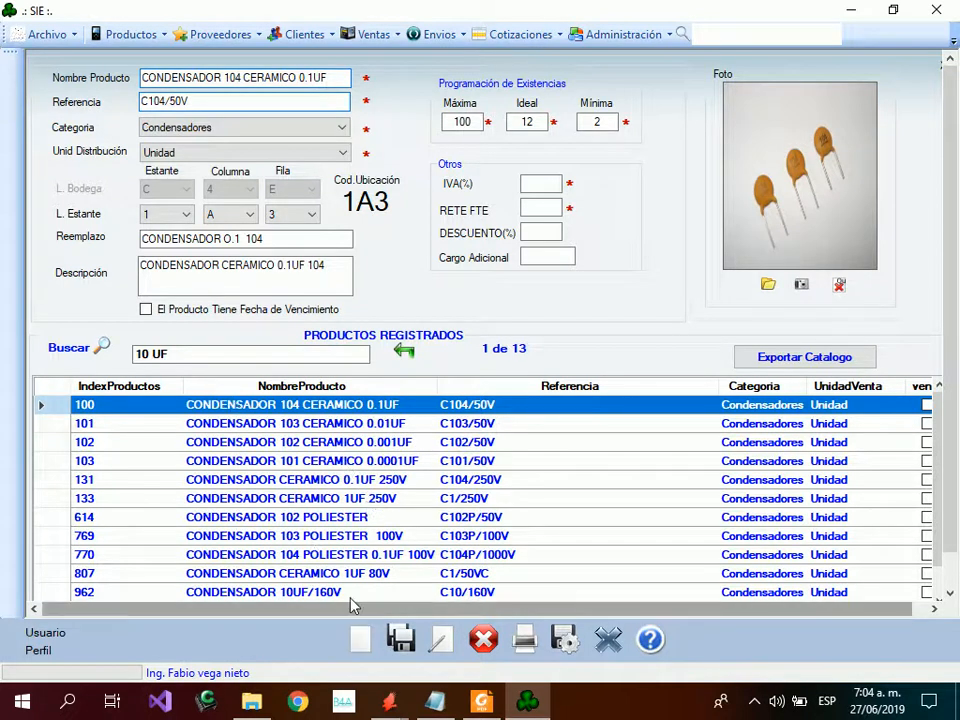
left_click(372, 573)
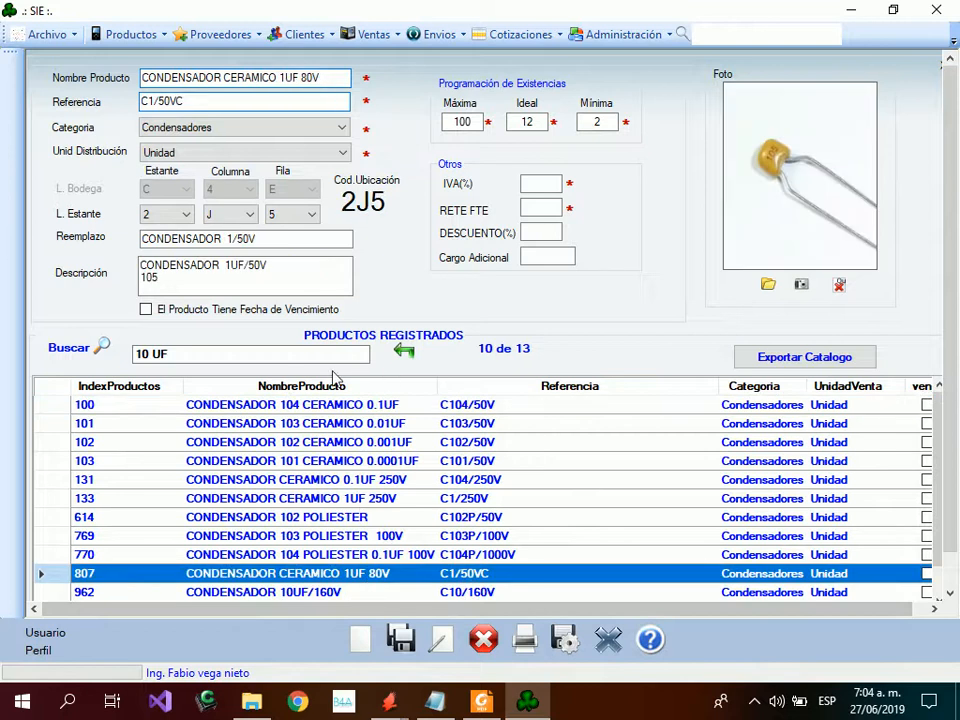
Search the registered products for "1 UF", view the enlarged photo of CONDENSADOR 1UF/50V and close it.
left_click(147, 354)
key("BackSpace")
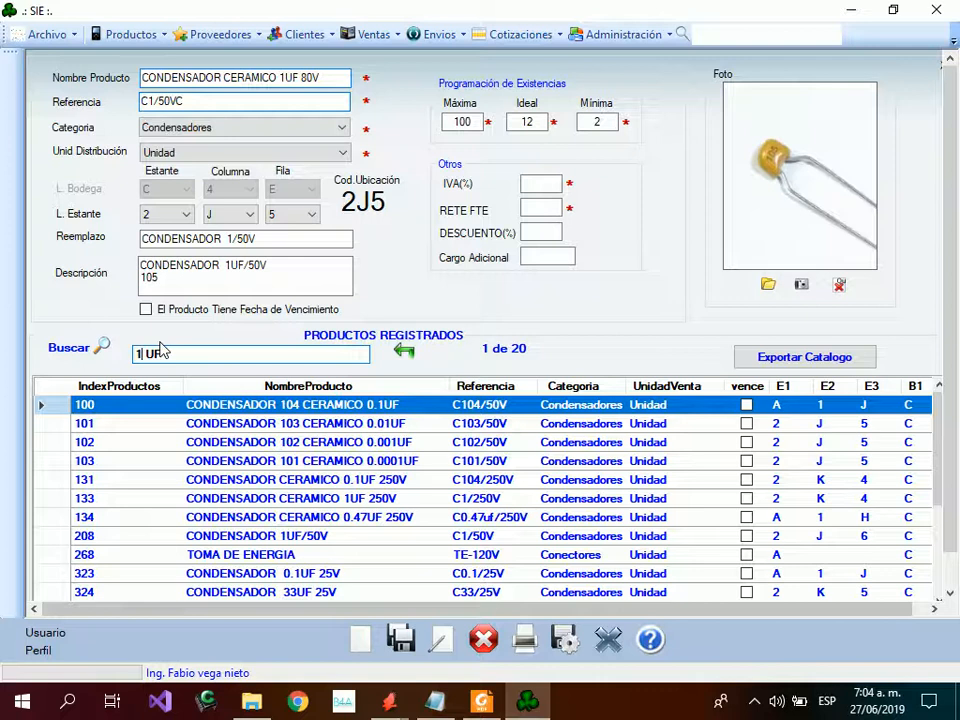
left_click(312, 538)
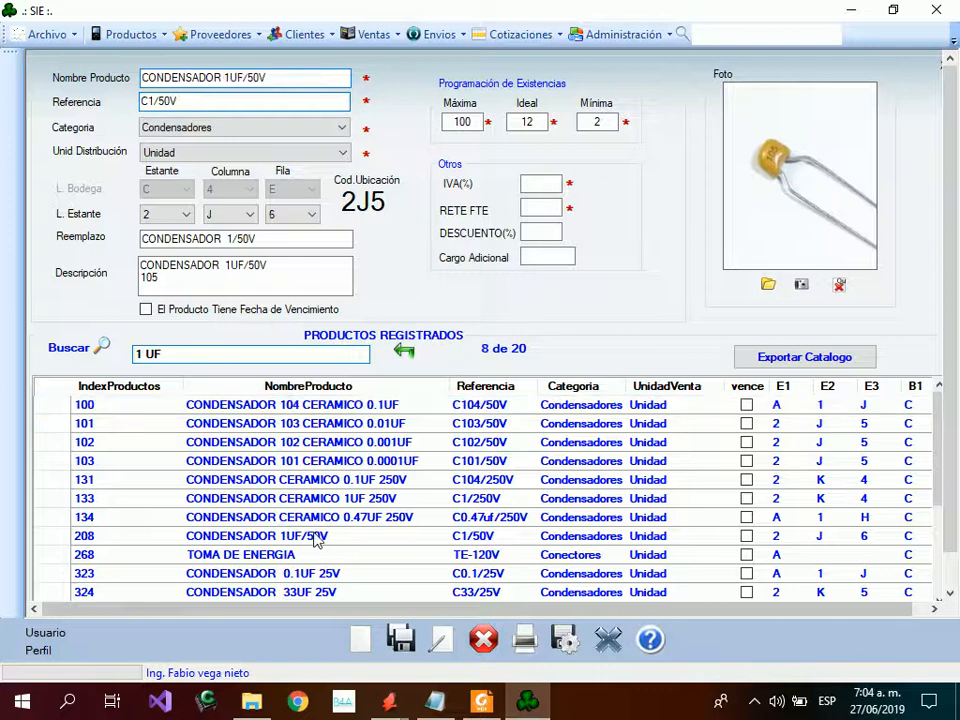
left_click(840, 193)
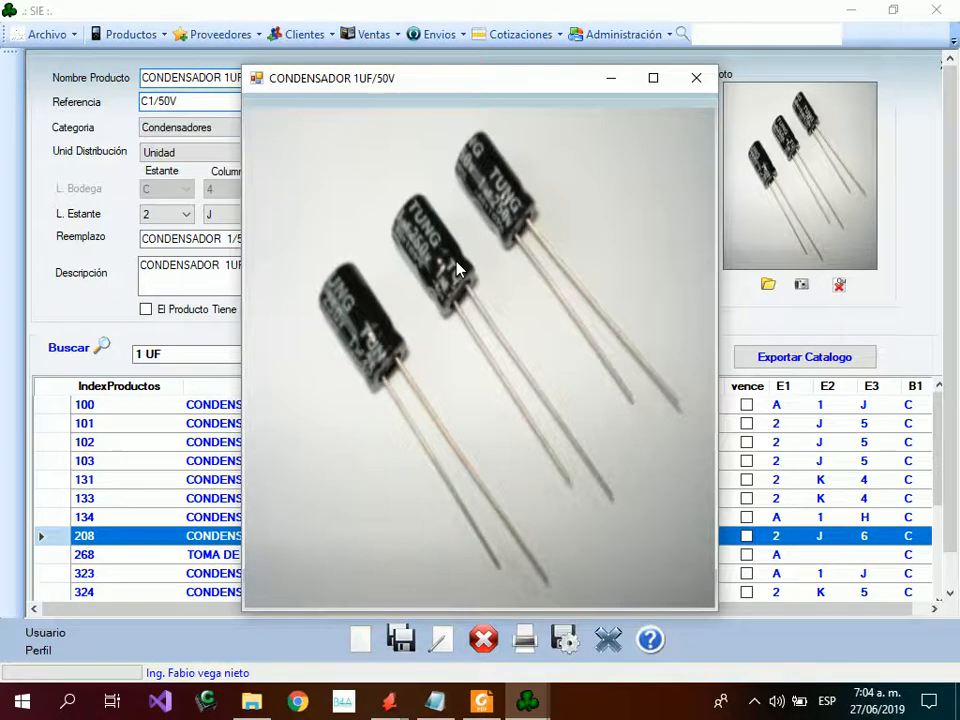
left_click(696, 78)
Search the registered products for "2200 UF", view the enlarged photo of CONDENSADOR 2200UF/25V and close it.
left_click(142, 353)
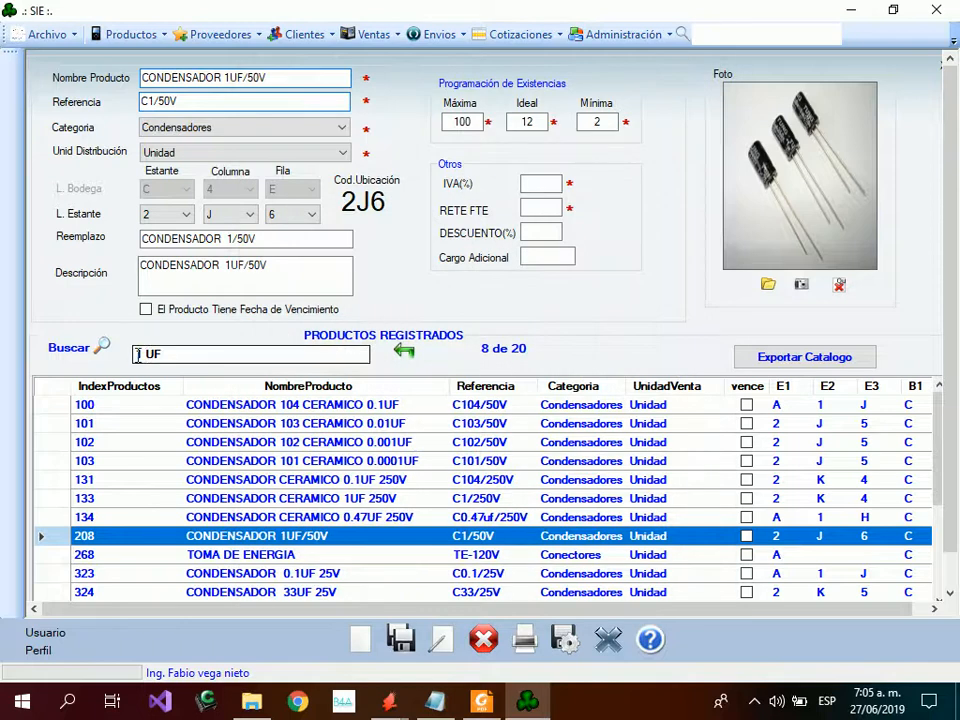
key("BackSpace")
type("220")
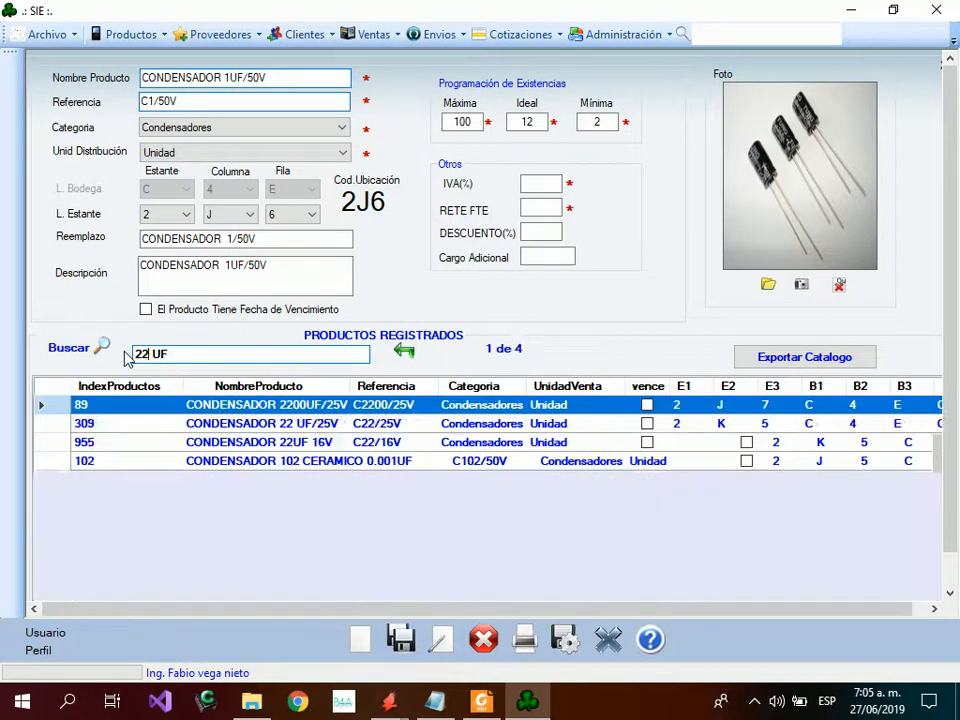
type("0")
left_click(221, 405)
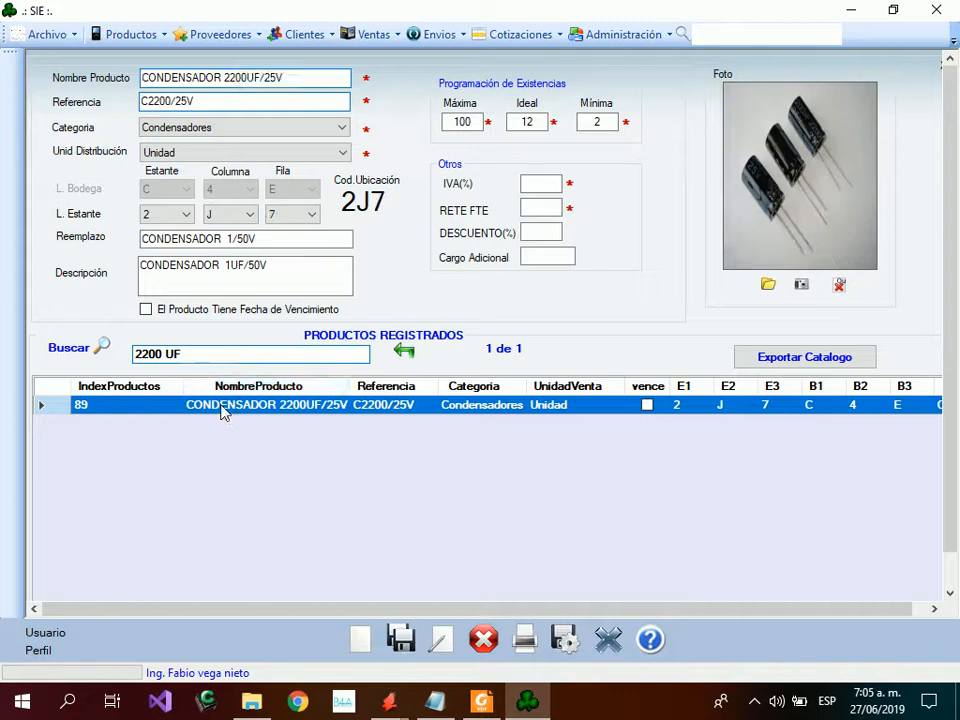
left_click(773, 192)
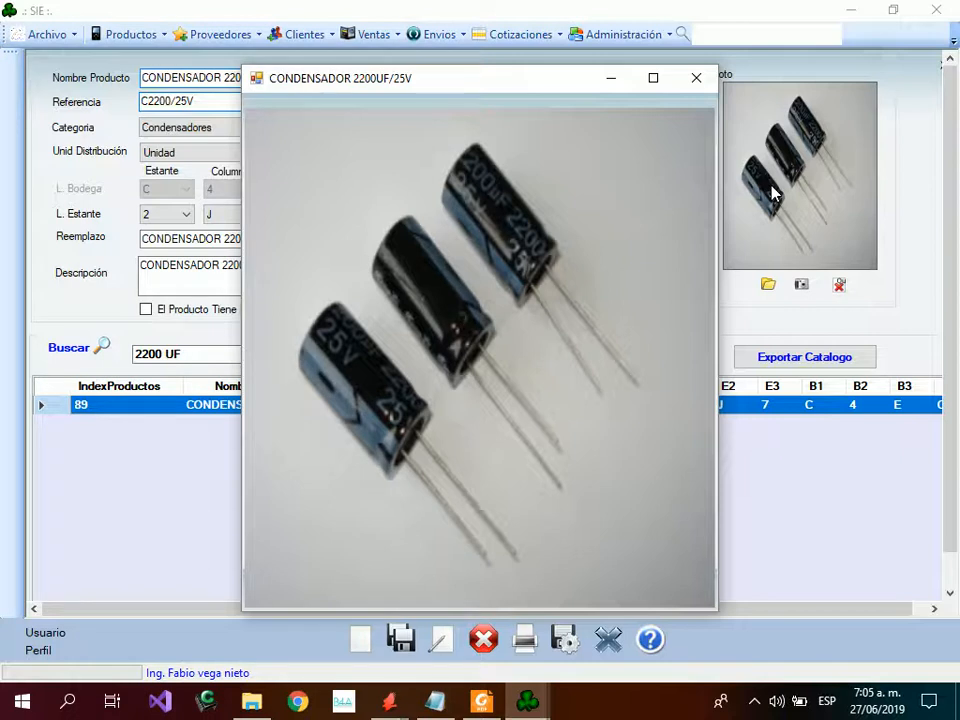
left_click(696, 80)
Switch to the EAGLE schematic and preview the CPOL-EU capacitor packages 085CS_1W and 085CS_1AR.
mouse_move(392, 690)
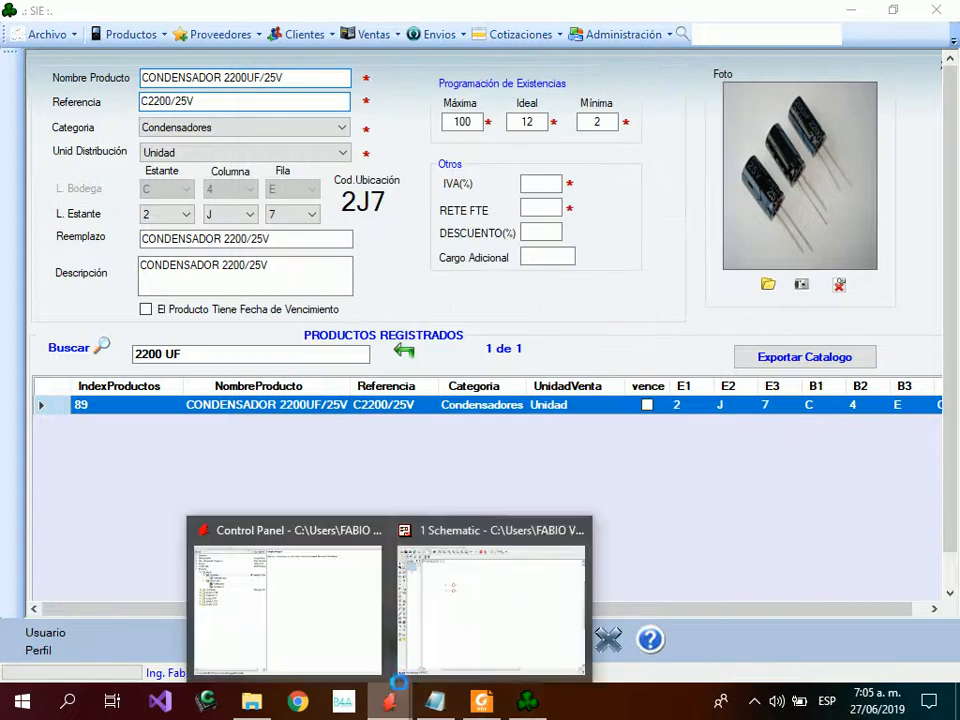
left_click(450, 639)
left_click(141, 128)
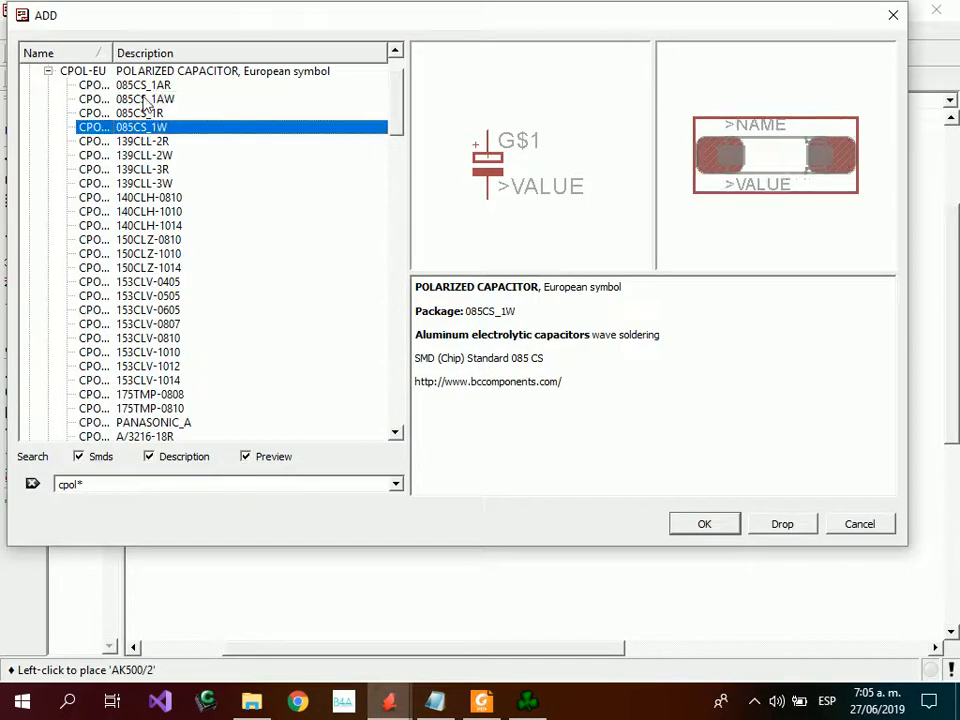
left_click(140, 85)
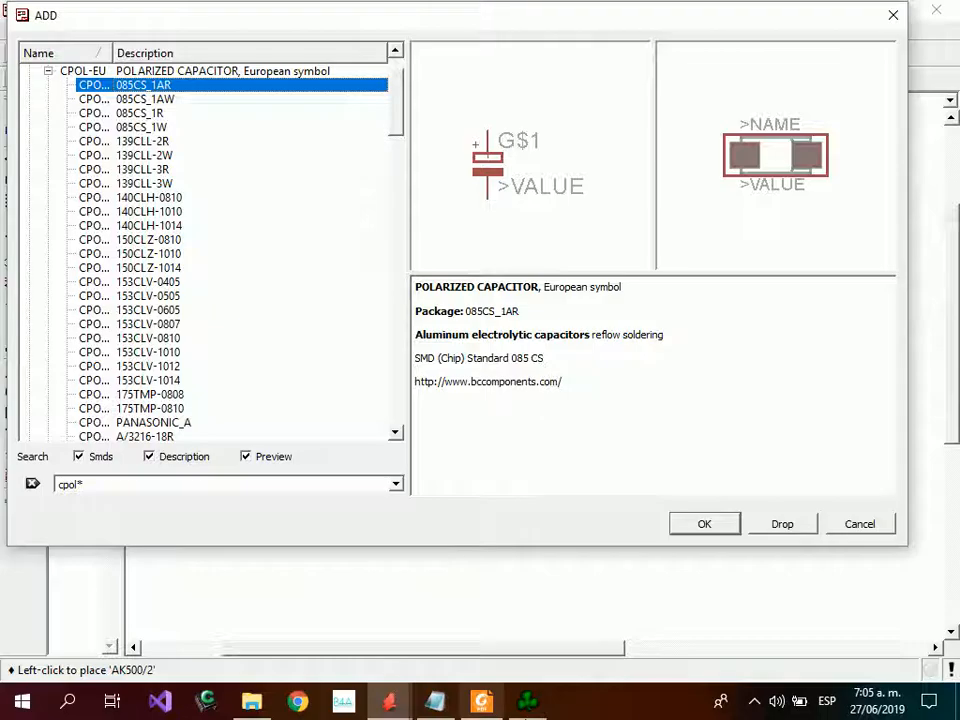
Switch to SIE, reopen the enlarged photo of CONDENSADOR 2200UF/25V and close it.
left_click(527, 702)
left_click(796, 221)
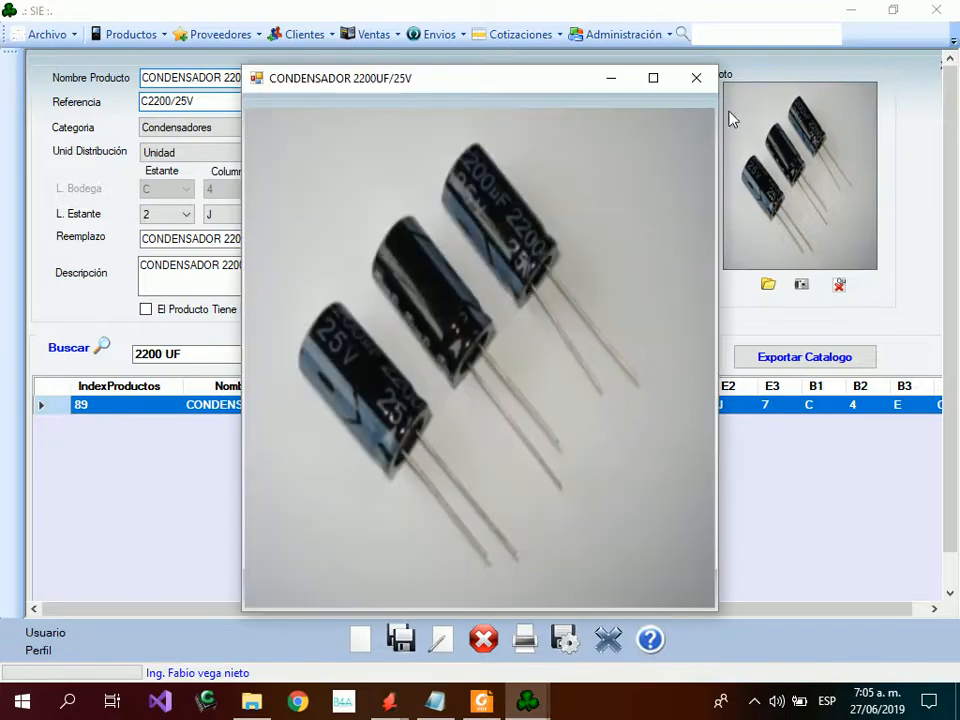
left_click(708, 89)
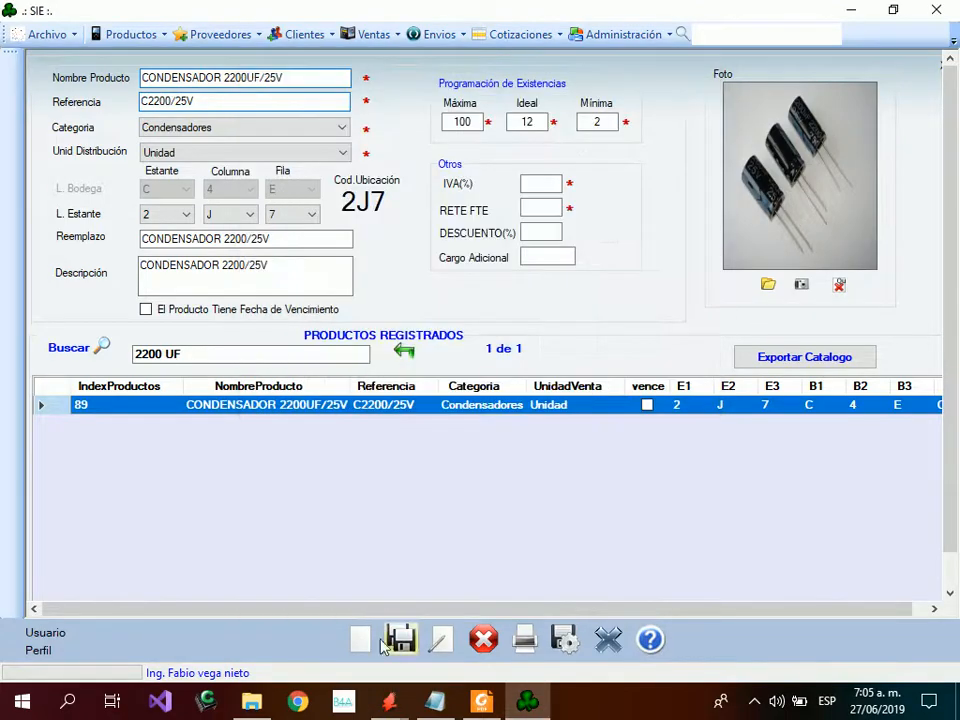
Switch to the EAGLE schematic and preview the CPOL-EU packages one after another from 085CS_1AW through E2,5-6E.
mouse_move(393, 708)
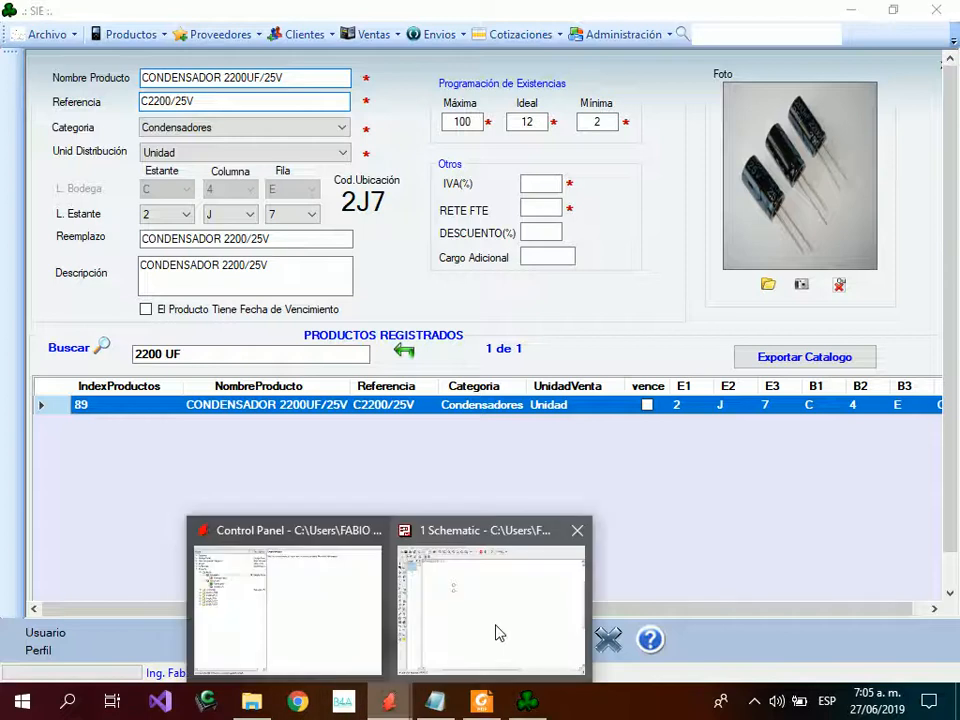
left_click(497, 632)
left_click(143, 101)
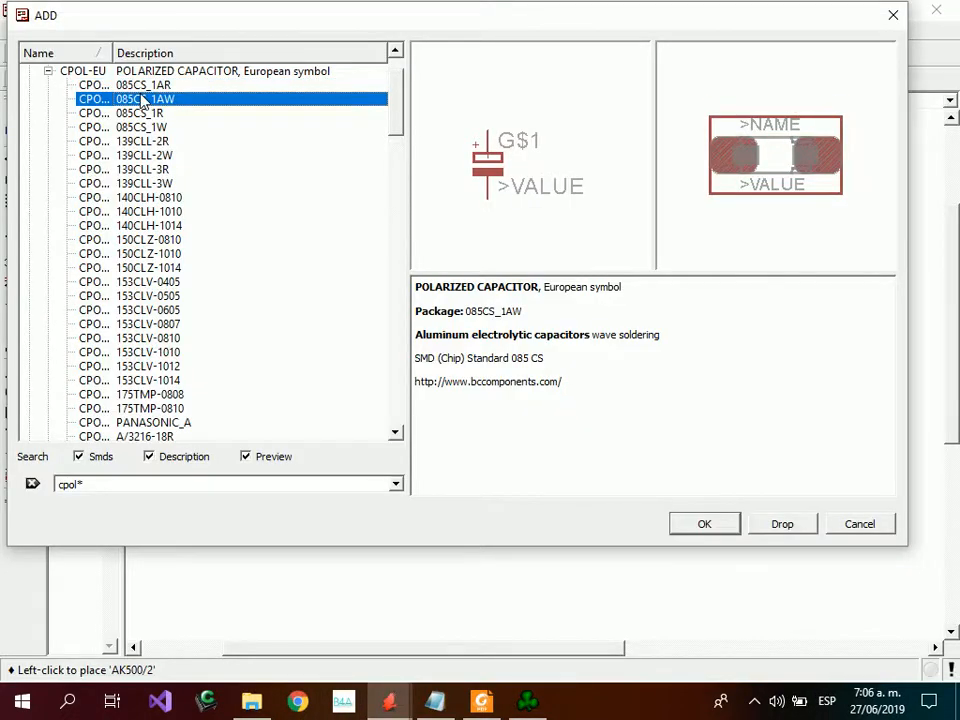
key("Down")
key("Down")
key("Down")
key("Down")
key("Down")
key("Down")
key("Down")
key("Down")
key("Down")
key("Down")
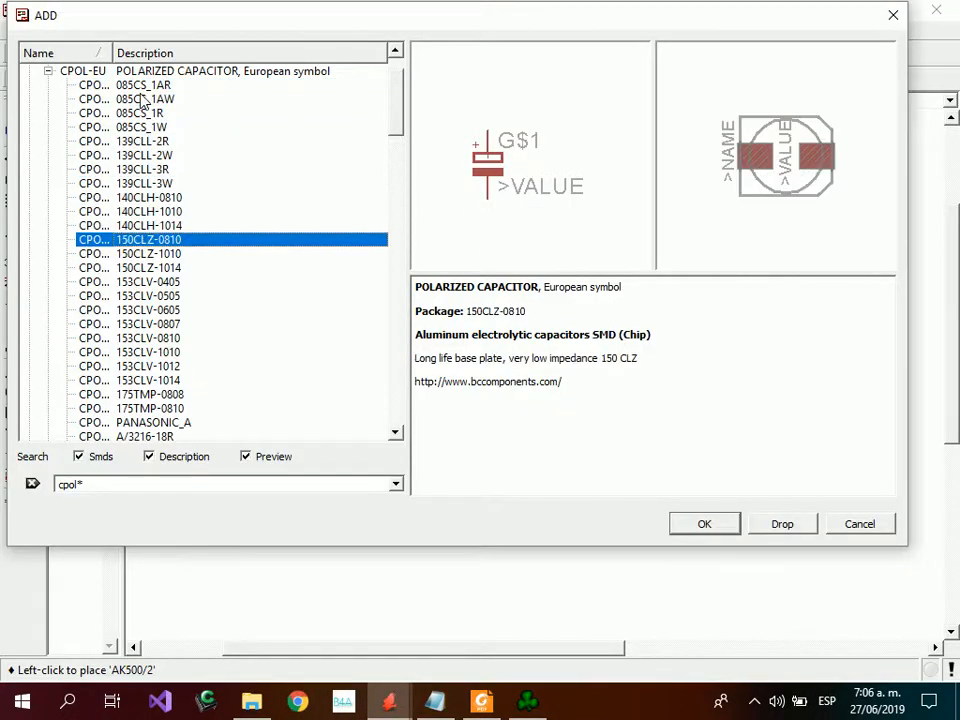
key("Down")
key("Down")
key("Down")
key("Down")
key("Down")
key("Down")
key("Down")
key("Down")
key("Down")
key("Down")
key("Down")
key("Down")
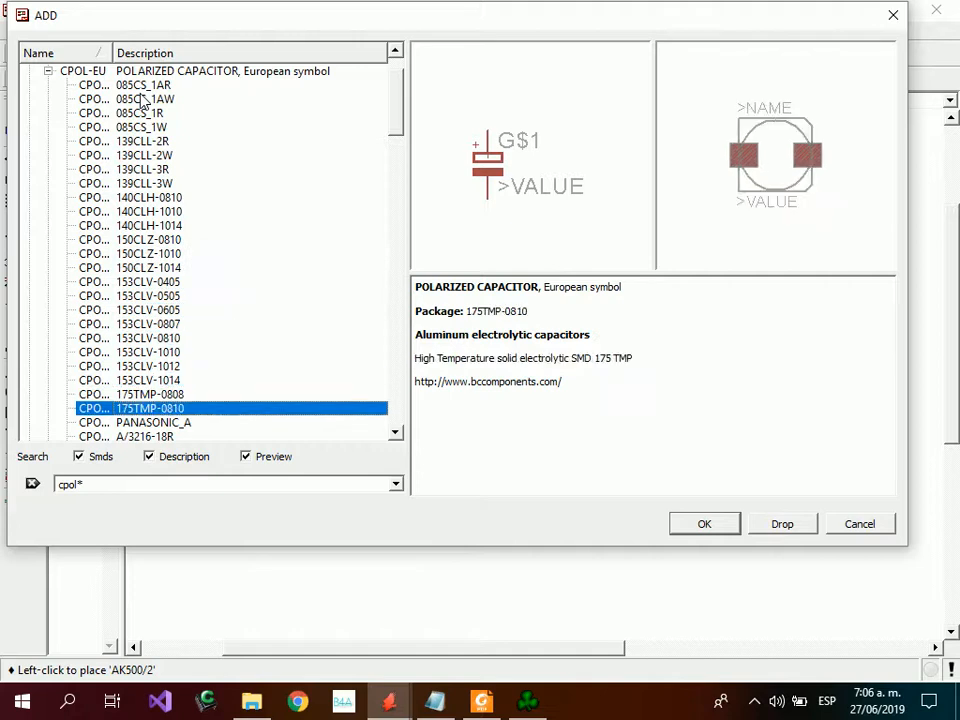
key("Down")
key("Down")
key("Down")
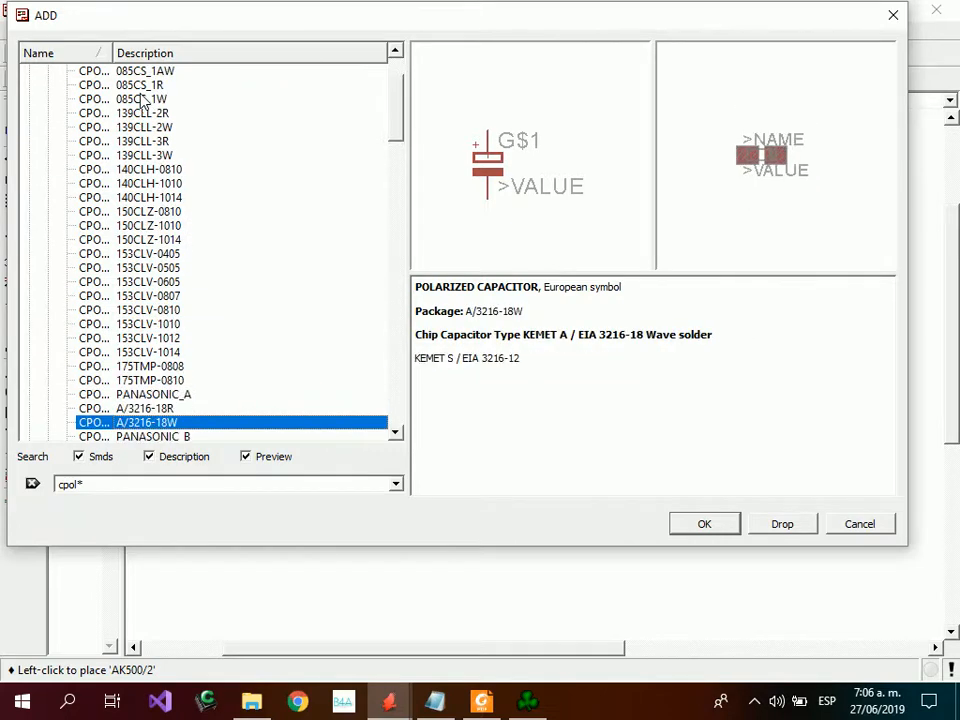
key("Down")
key("Down")
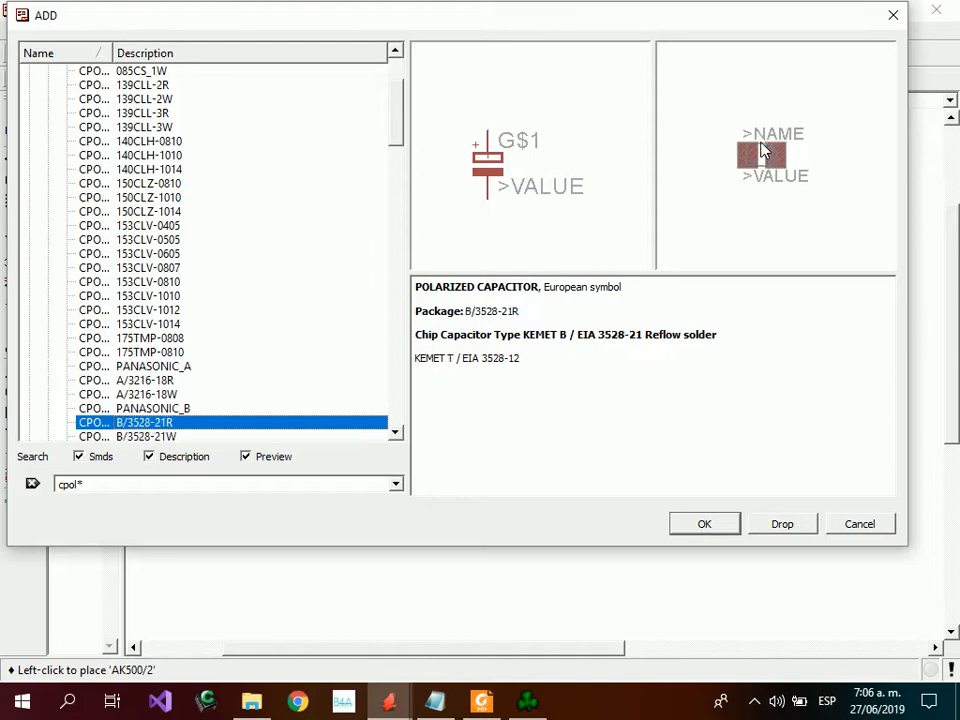
key("Down")
key("Down")
key("Down")
key("Down")
key("Up")
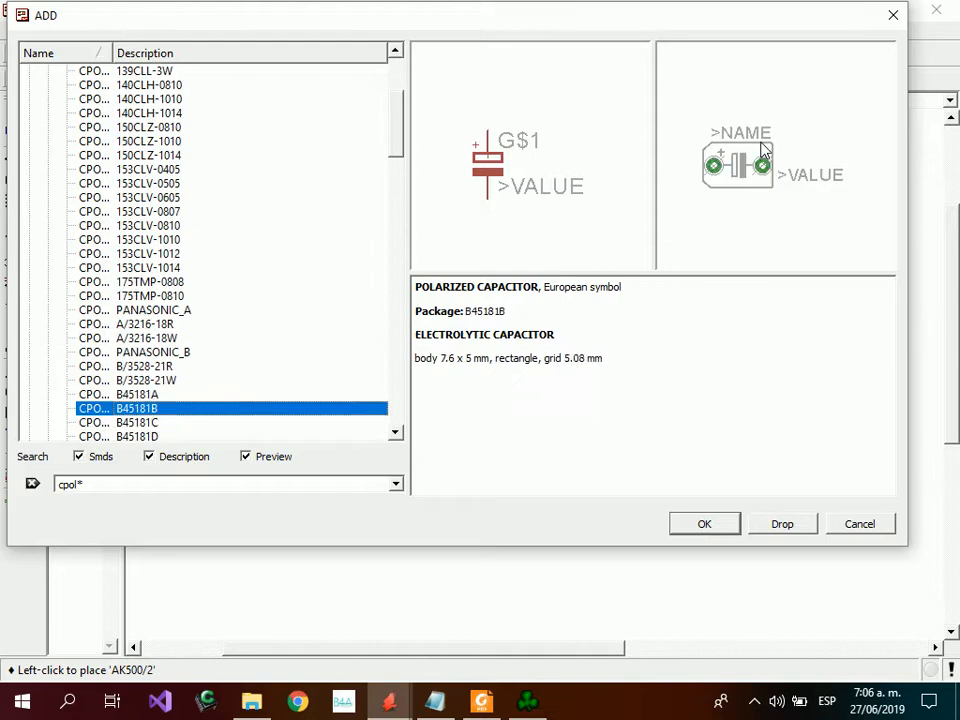
key("Down")
key("Down")
key("Down")
key("Down")
key("Down")
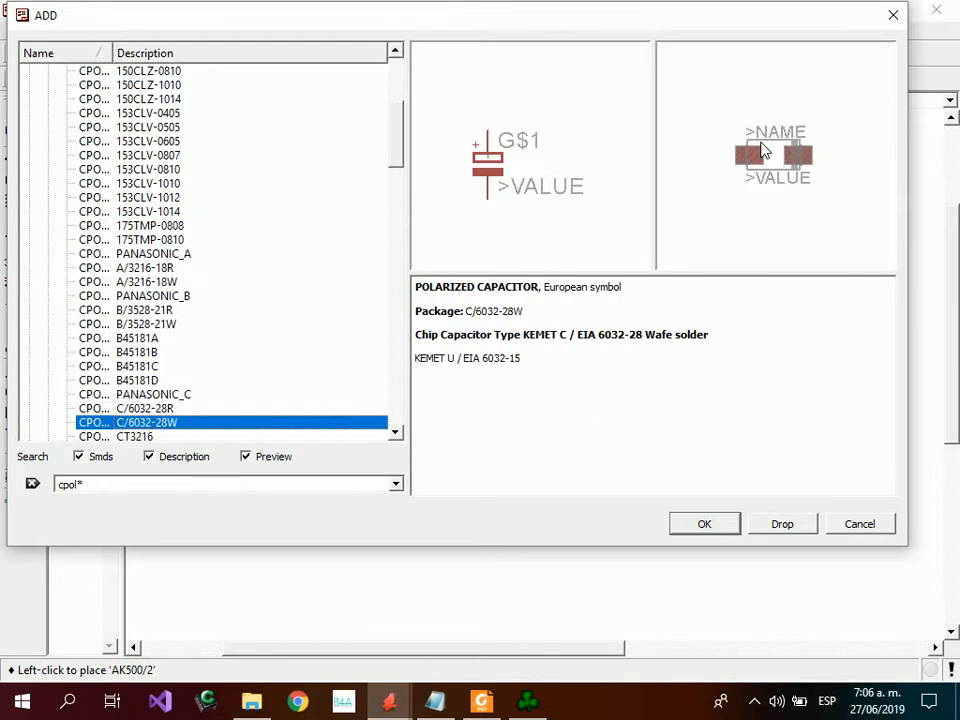
key("Down")
key("Down")
key("Down")
key("Down")
key("Down")
key("Down")
key("Down")
key("Down")
key("Down")
key("Down")
key("Down")
key("Down")
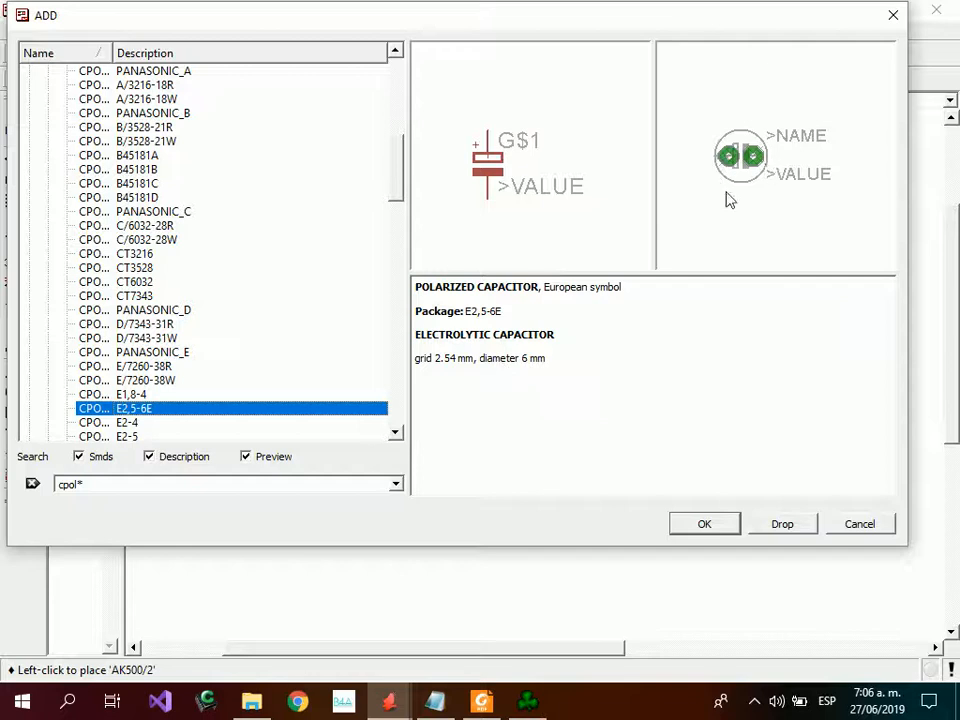
Preview the following radial electrolytic packages of CPOL-EU through E3,5-10 and return to E3,5-8.
key("Down")
key("Down")
key("Down")
key("Down")
key("Down")
key("Down")
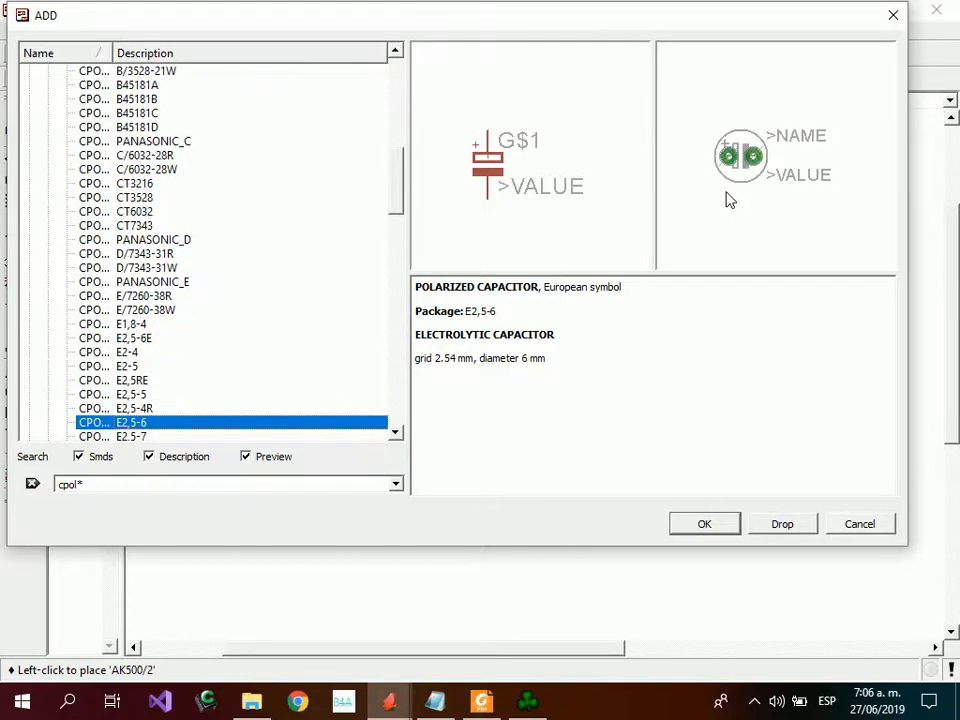
key("Down")
key("Down")
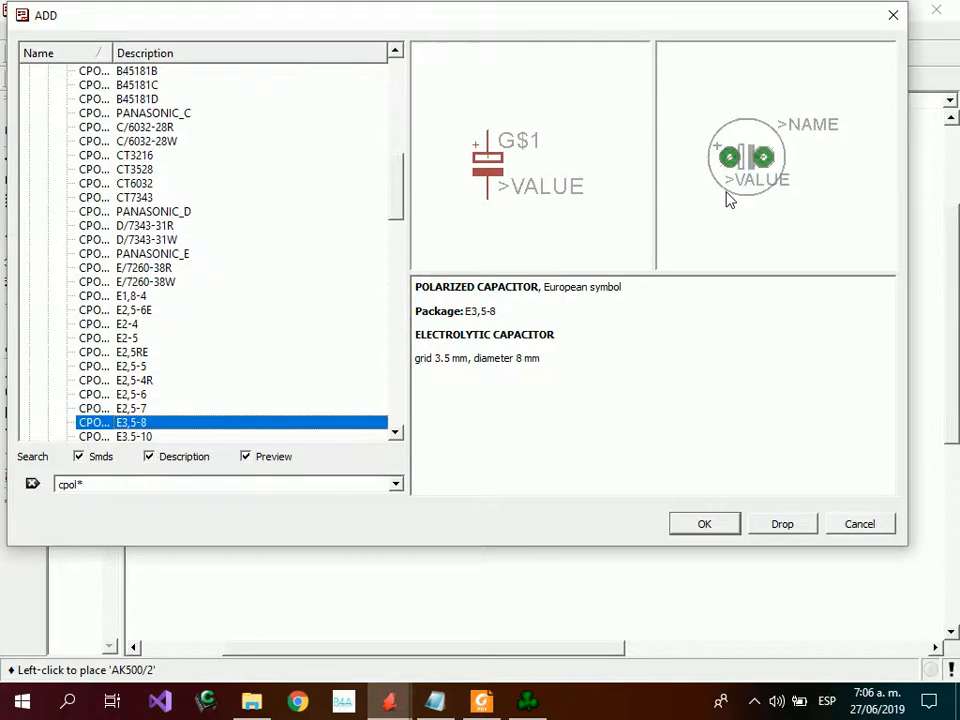
key("Down")
key("Up")
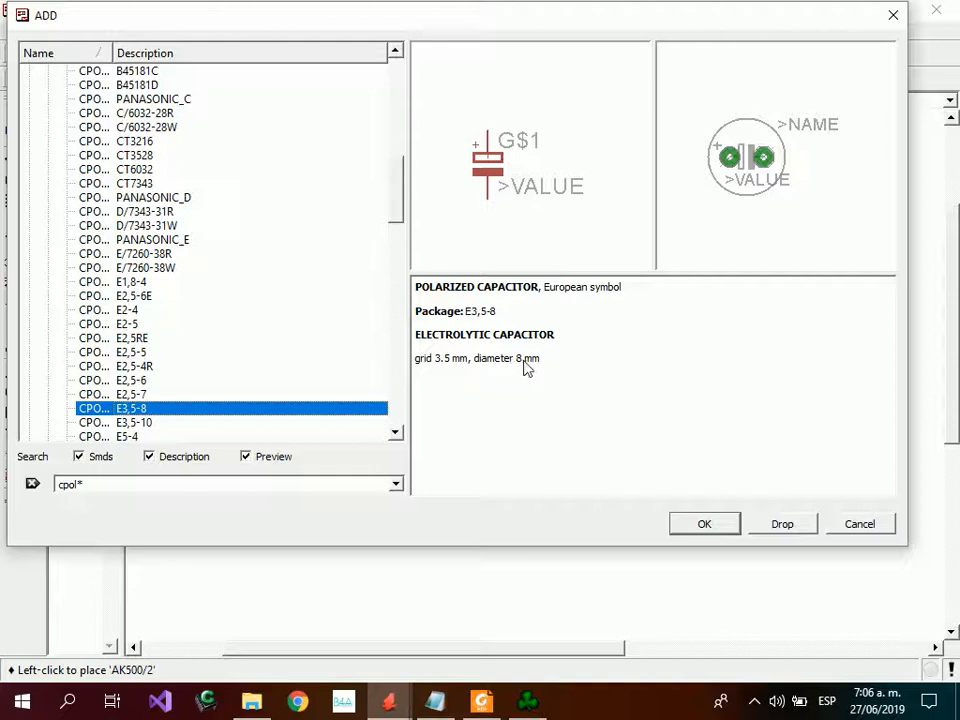
Compare the footprints and diameters of the CPOL-EU packages E3,5-8 and E3,5-10.
key("Down")
key("Up")
key("Down")
key("Up")
key("Down")
key("Up")
key("Down")
key("Up")
key("Down")
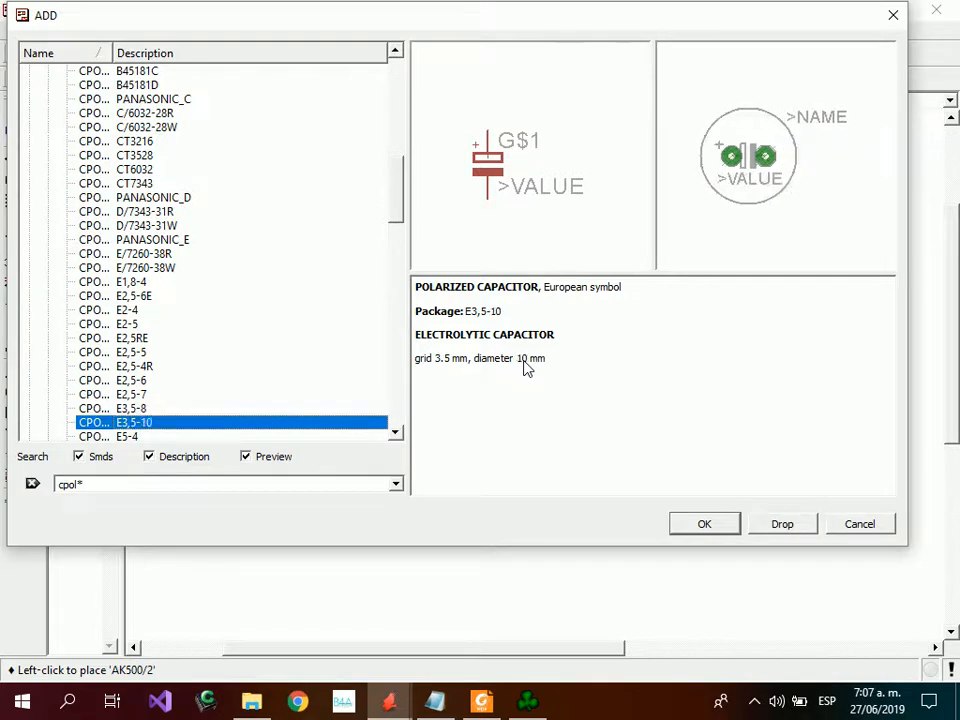
Place one CPOL-EU polarized capacitor with package E3,5-8 to the right of the X1 terminal block.
key("Up")
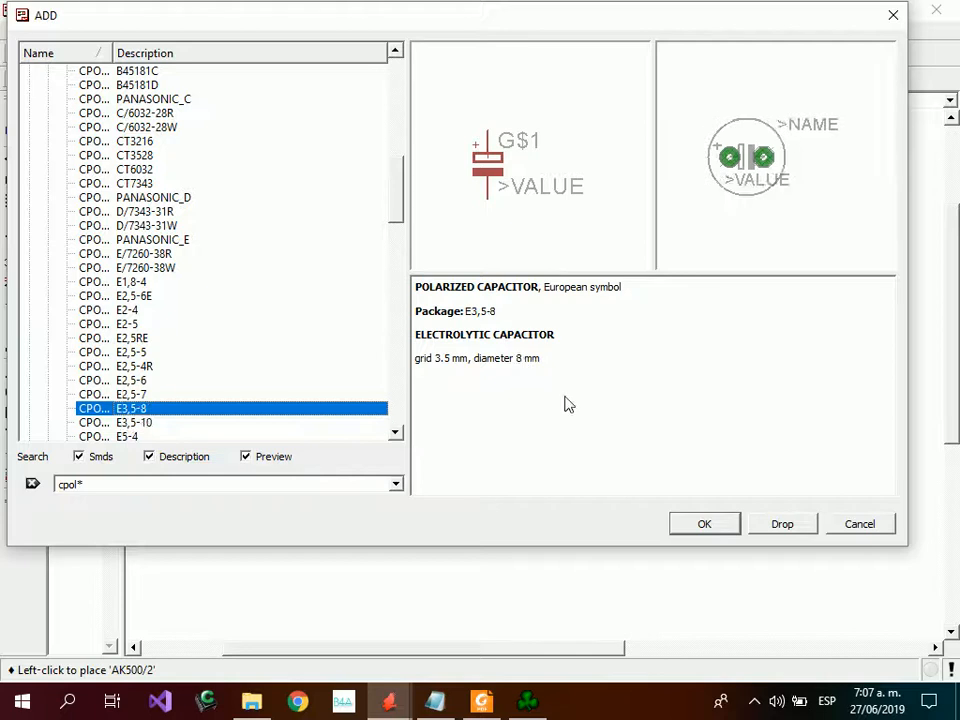
left_click(693, 526)
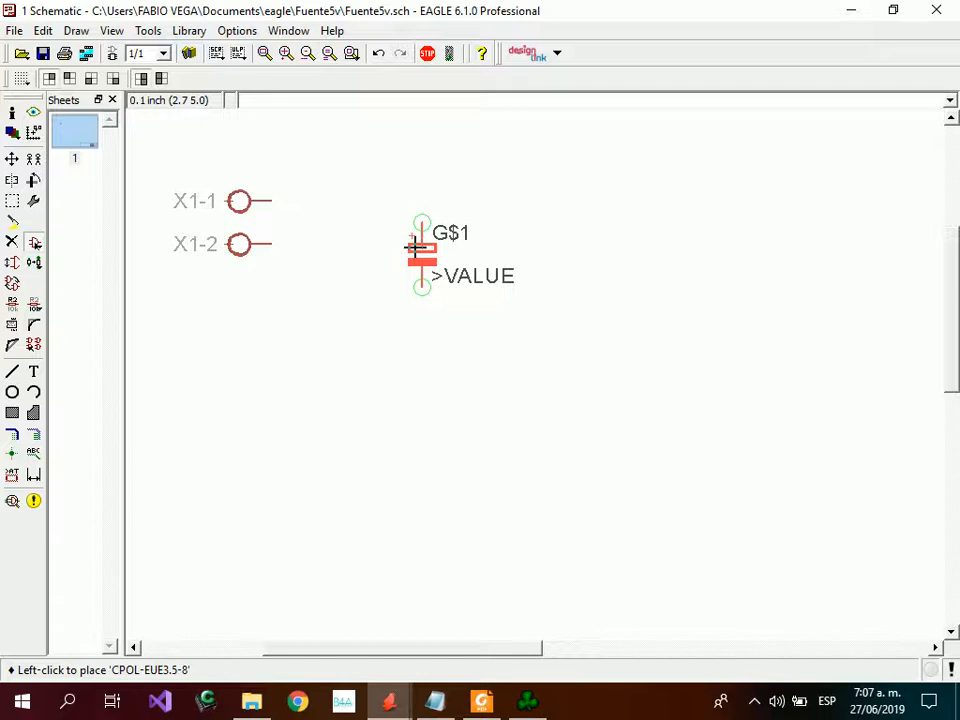
left_click(413, 246)
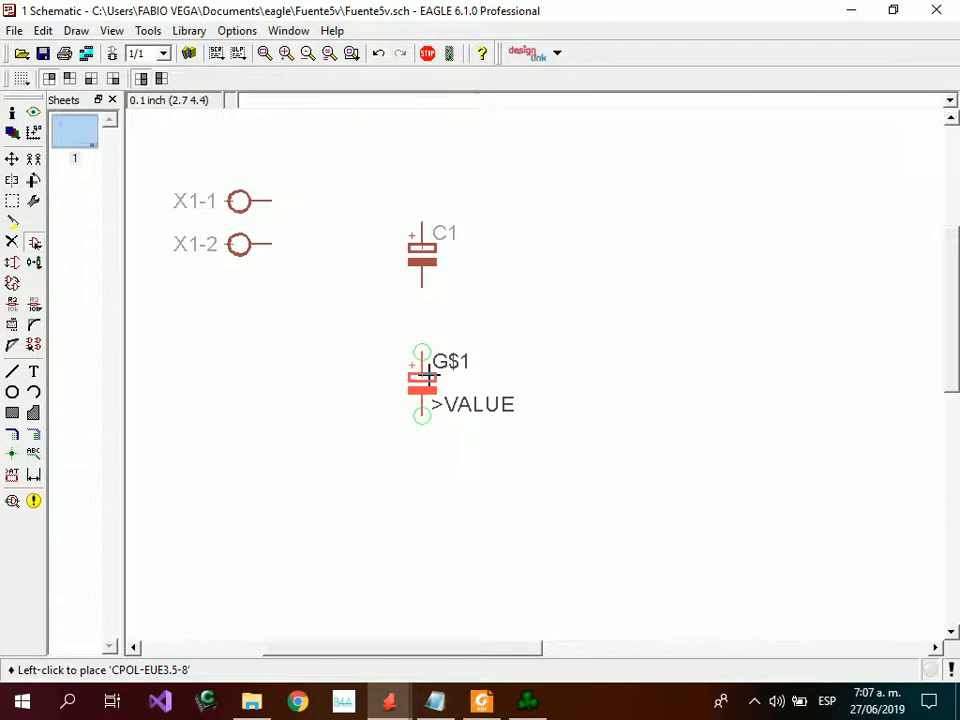
key("Escape")
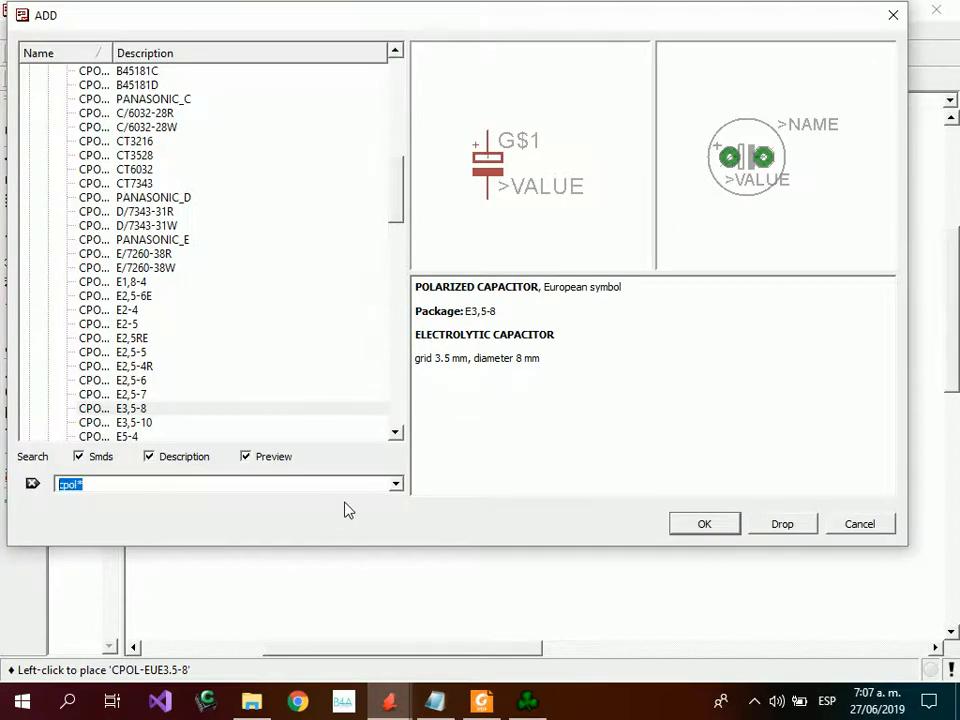
Search the part libraries for "cap*" and expand the C-EU capacitor variants in the rcl library.
type("cap*")
key("Return")
scroll(213, 218, "down", 6)
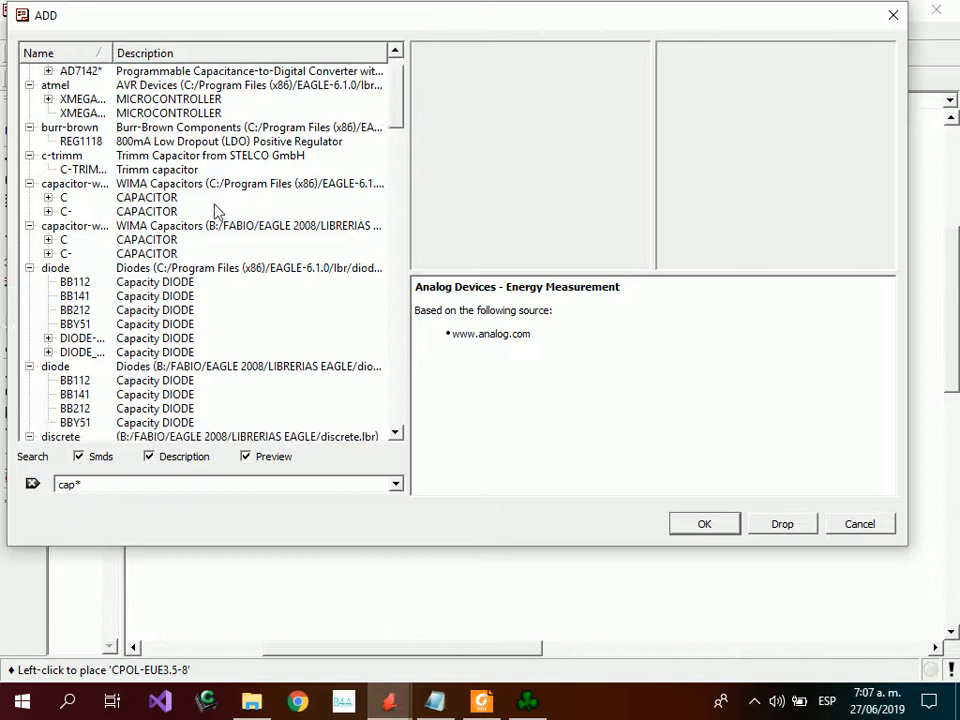
left_click(29, 227)
scroll(34, 225, "down", 9)
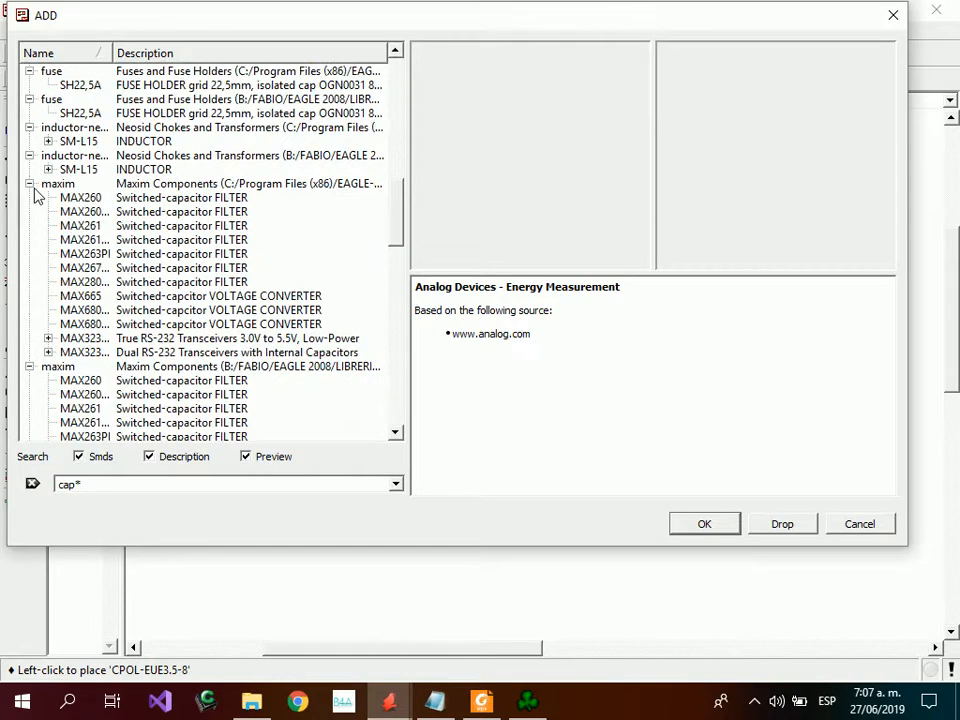
scroll(44, 255, "down", 12)
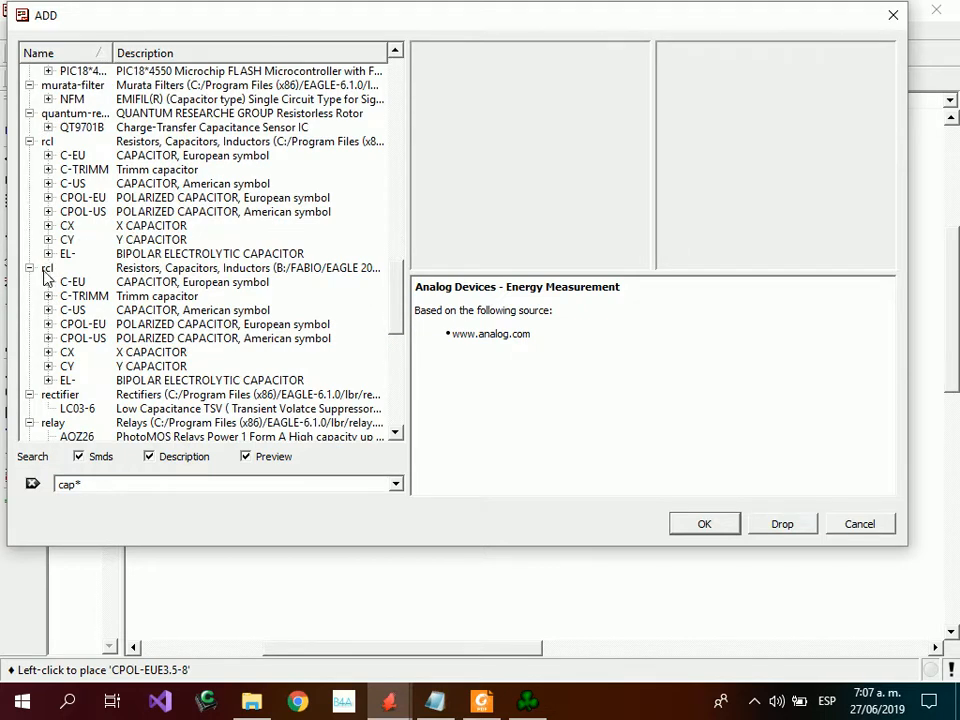
left_click(44, 269)
left_click(49, 283)
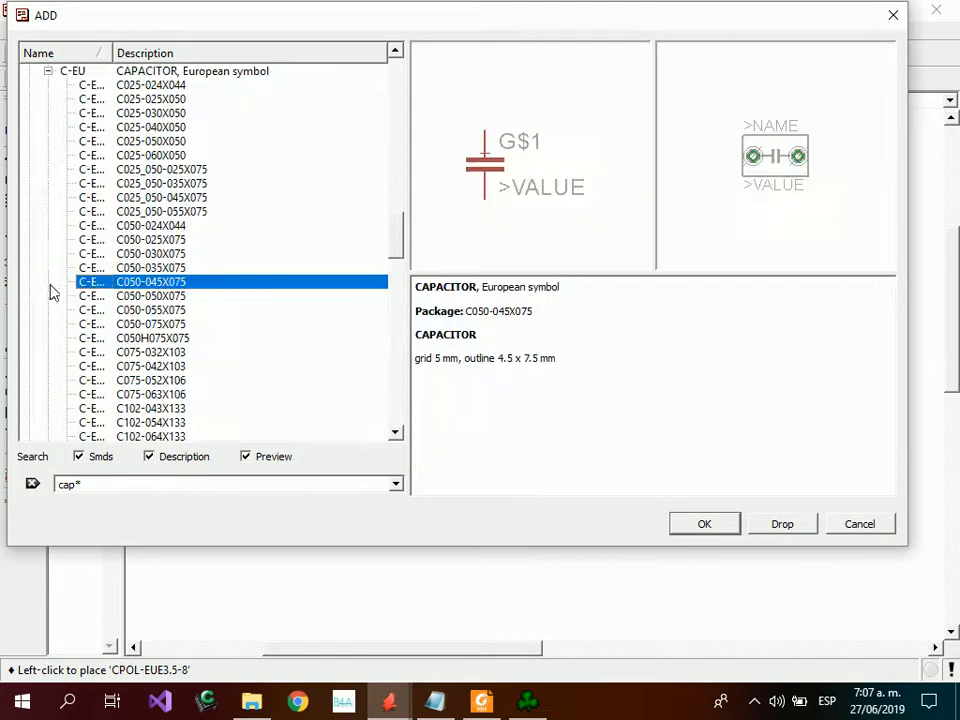
Place one C-EU capacitor with package C025-024X044 just right of C1 and finish adding parts.
left_click(121, 87)
key("Down")
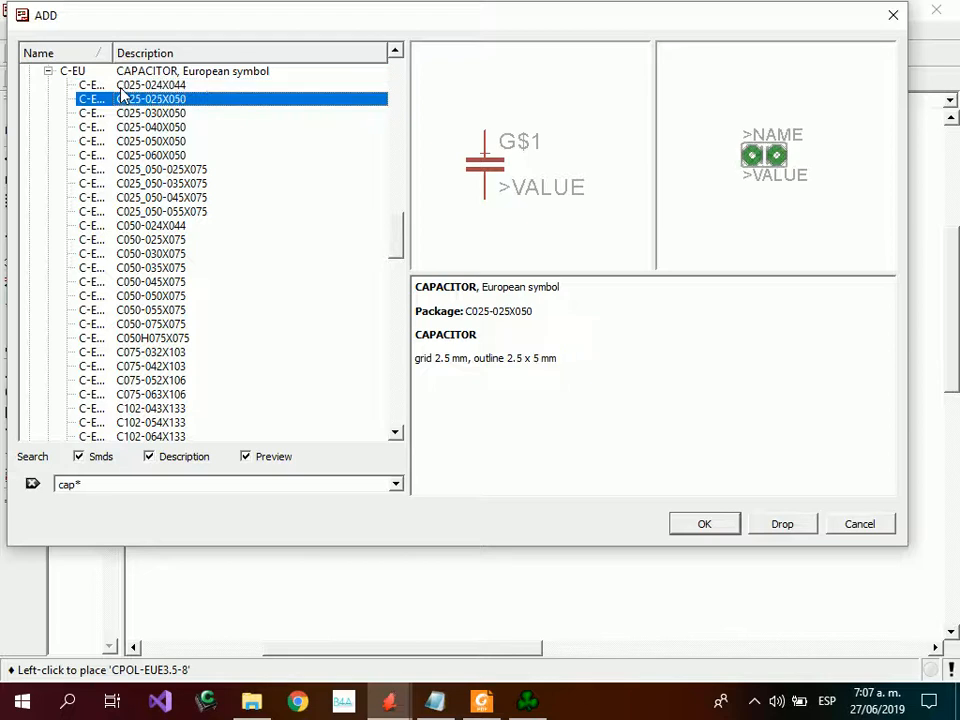
key("Up")
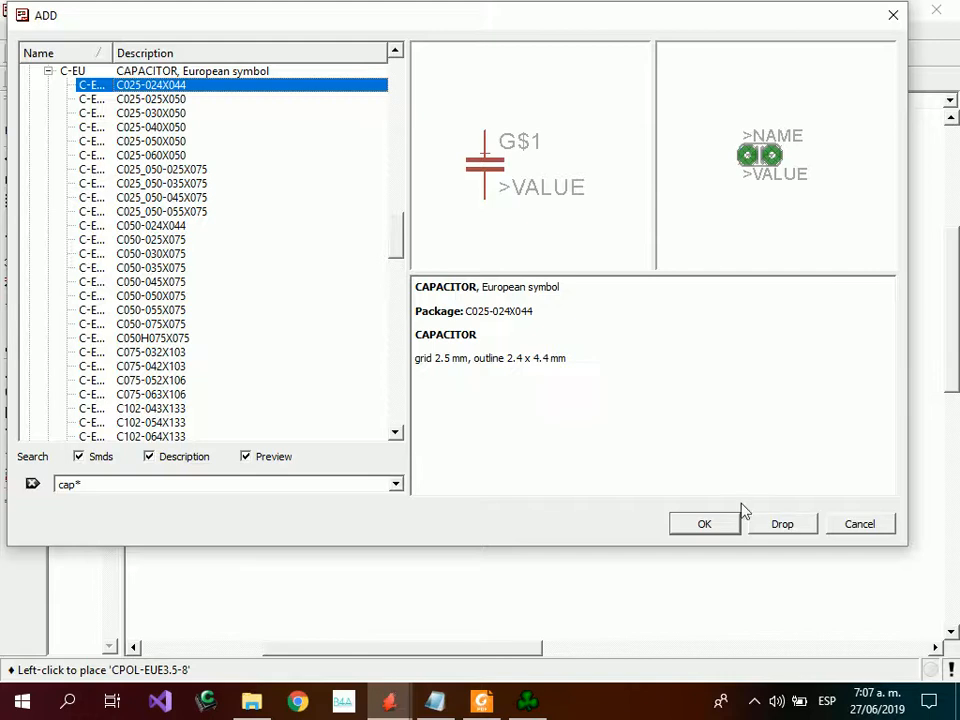
left_click(714, 527)
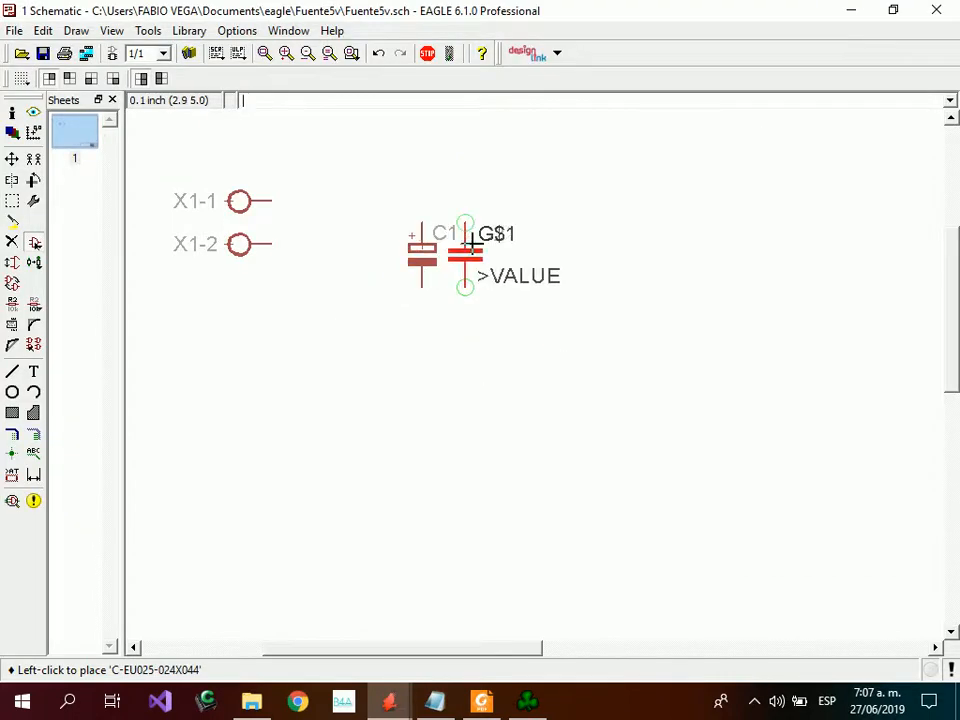
left_click(470, 241)
key("Escape")
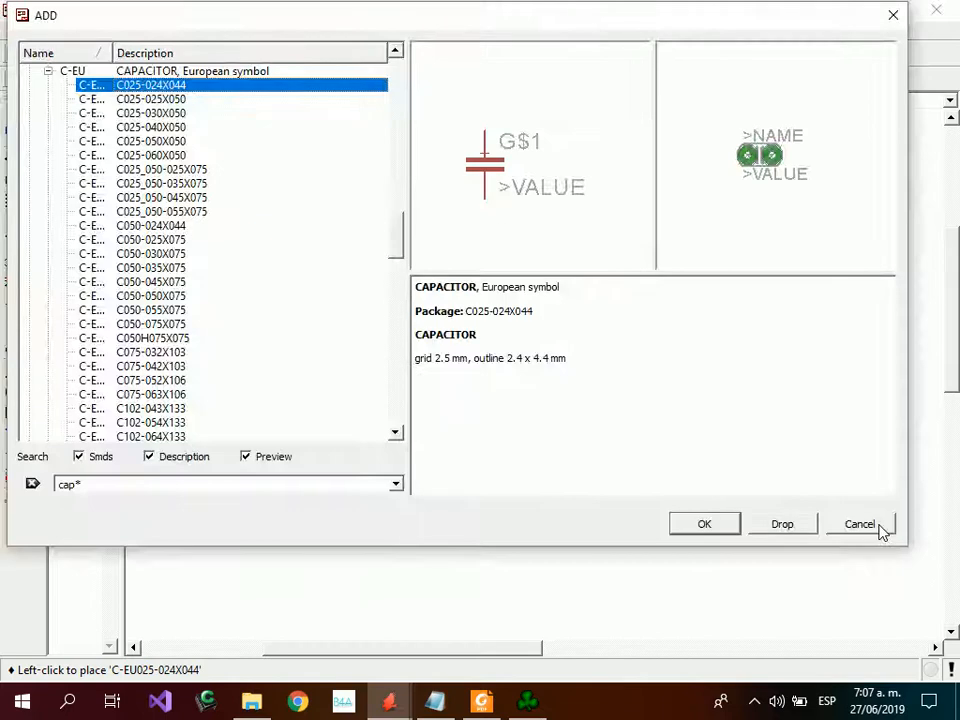
left_click(859, 524)
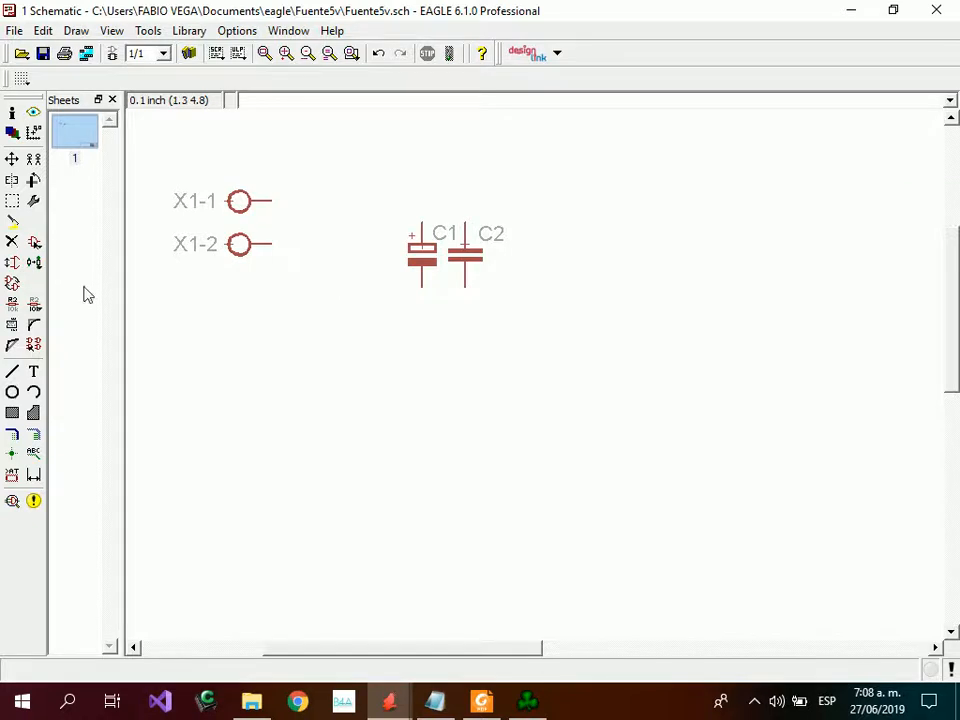
Set the value of capacitor C2 to 104.
left_click(34, 306)
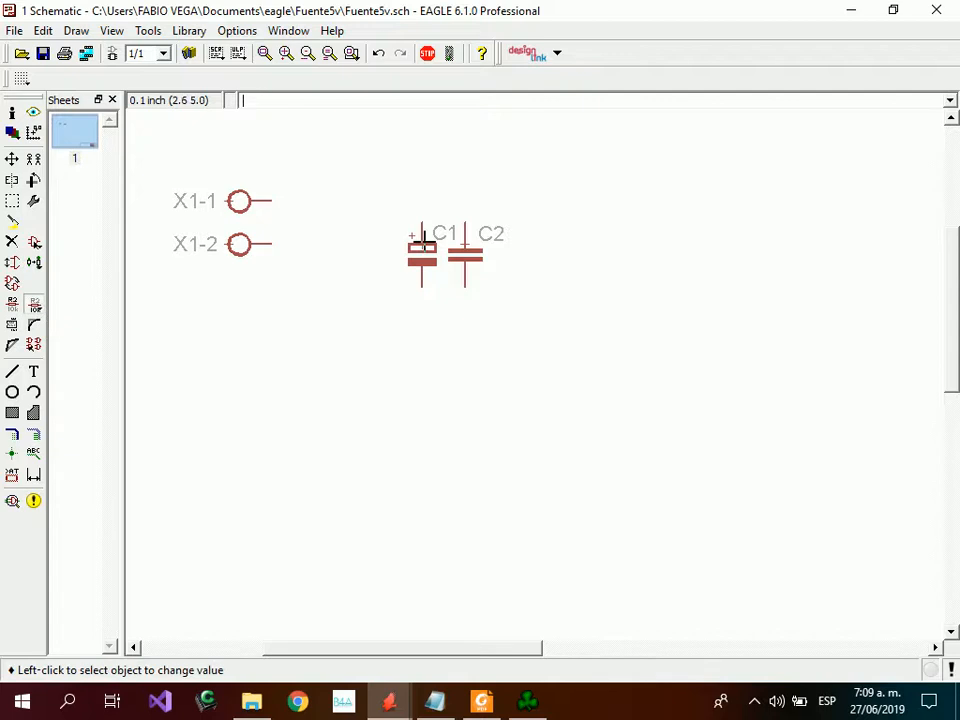
left_click(467, 262)
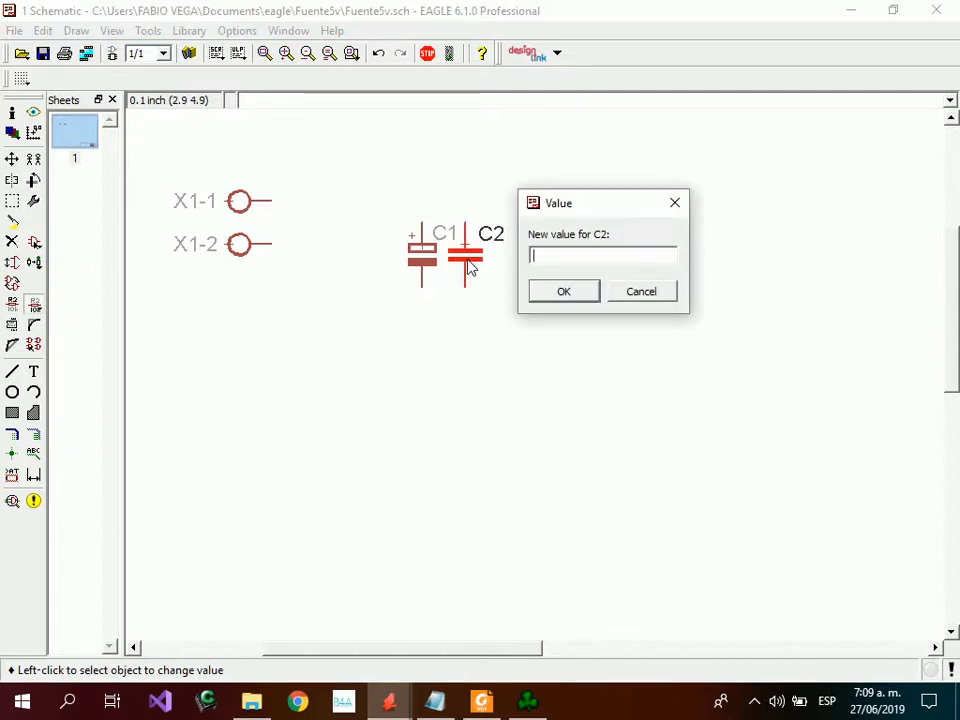
type("104")
key("Return")
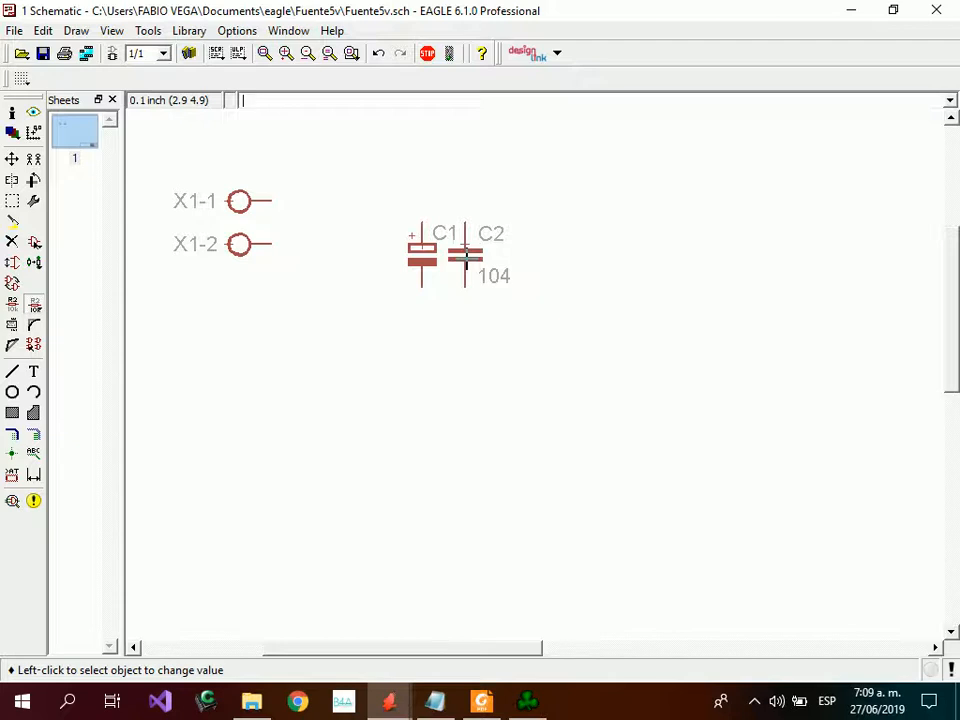
Set the value of capacitor C1 to 1000/16v.
left_click(422, 262)
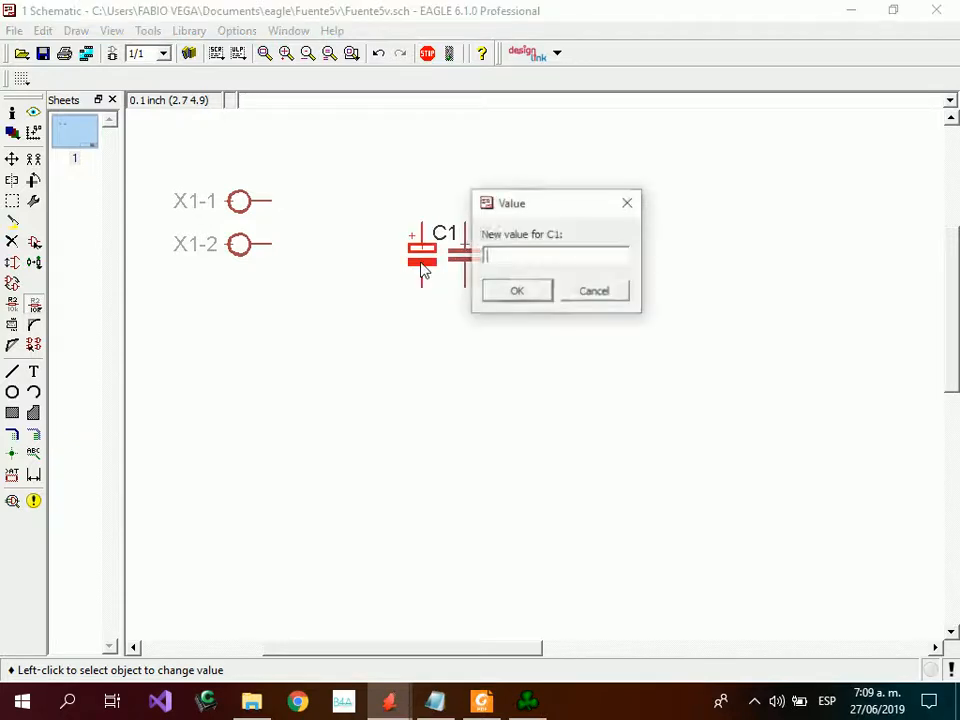
type("100")
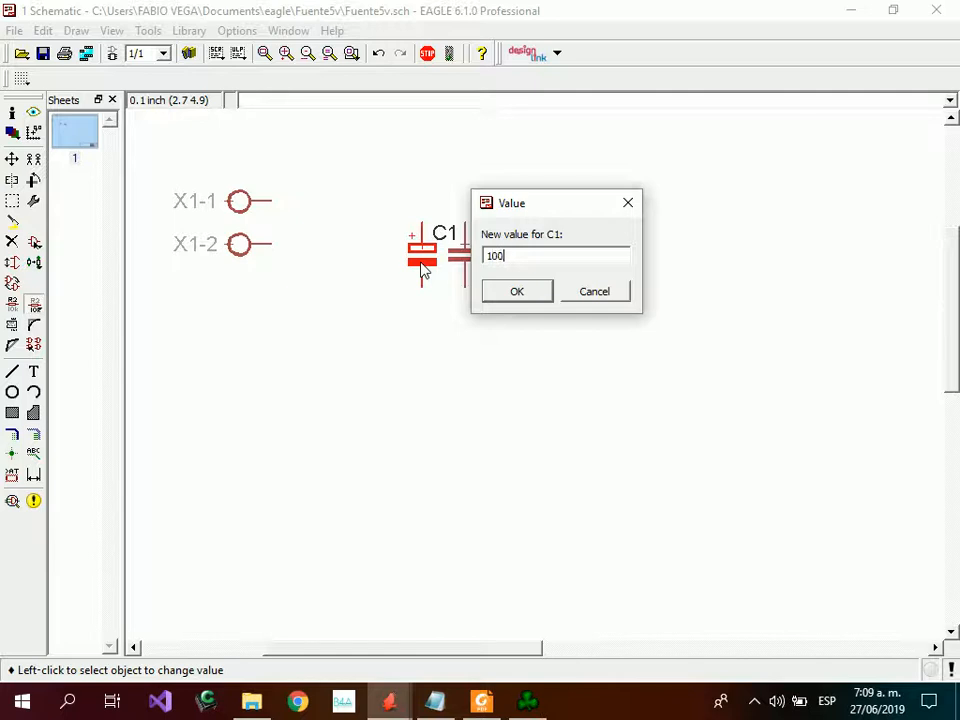
type("0/16v")
key("Return")
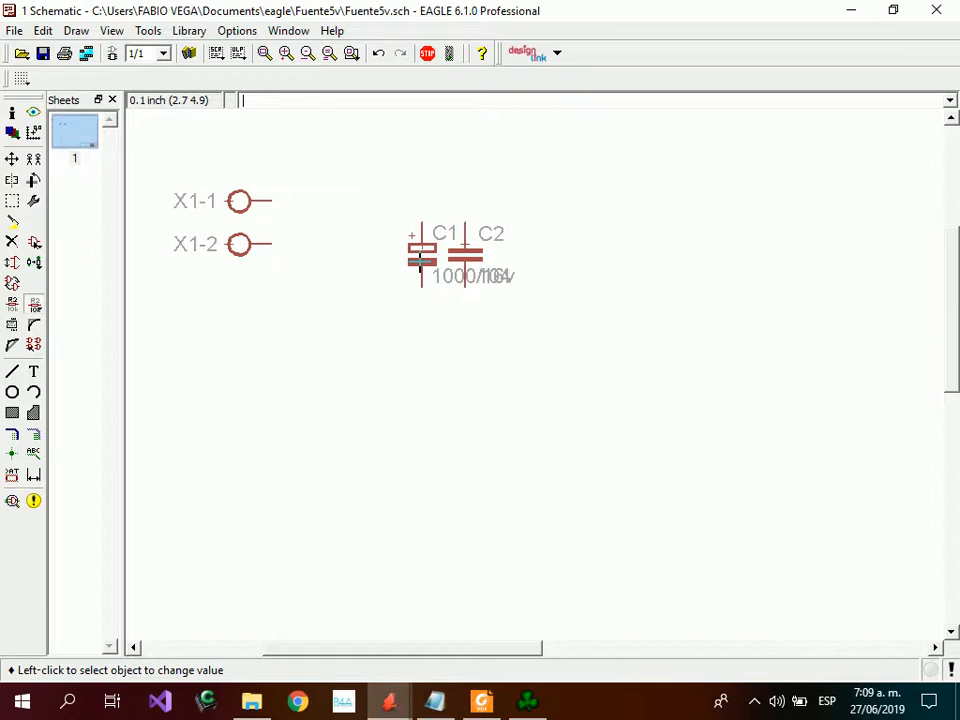
left_click(432, 244)
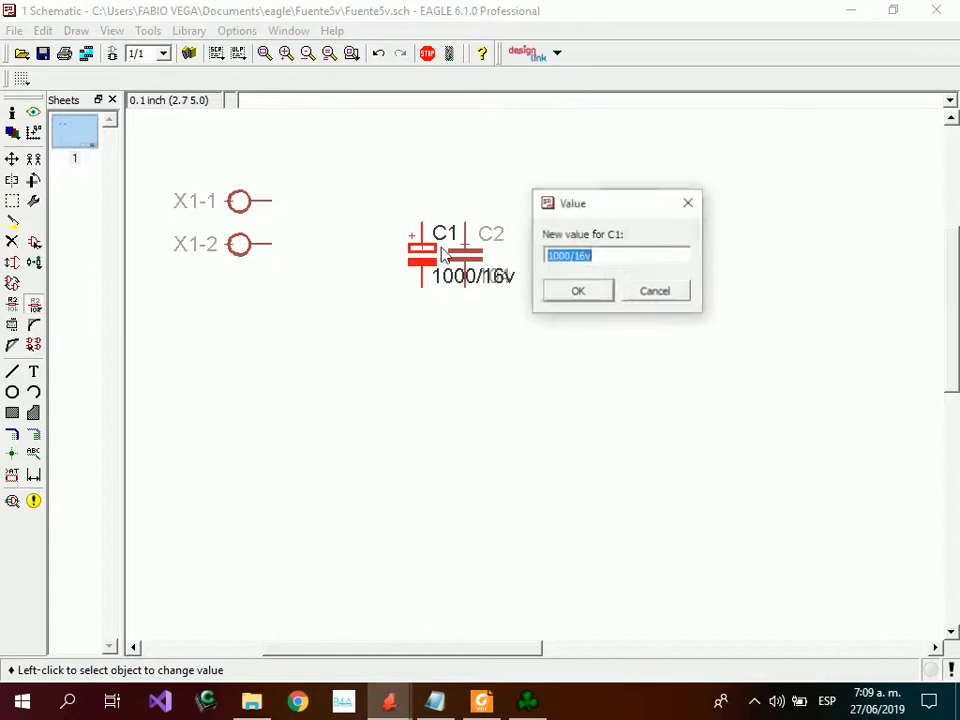
left_click(577, 257)
type("uf")
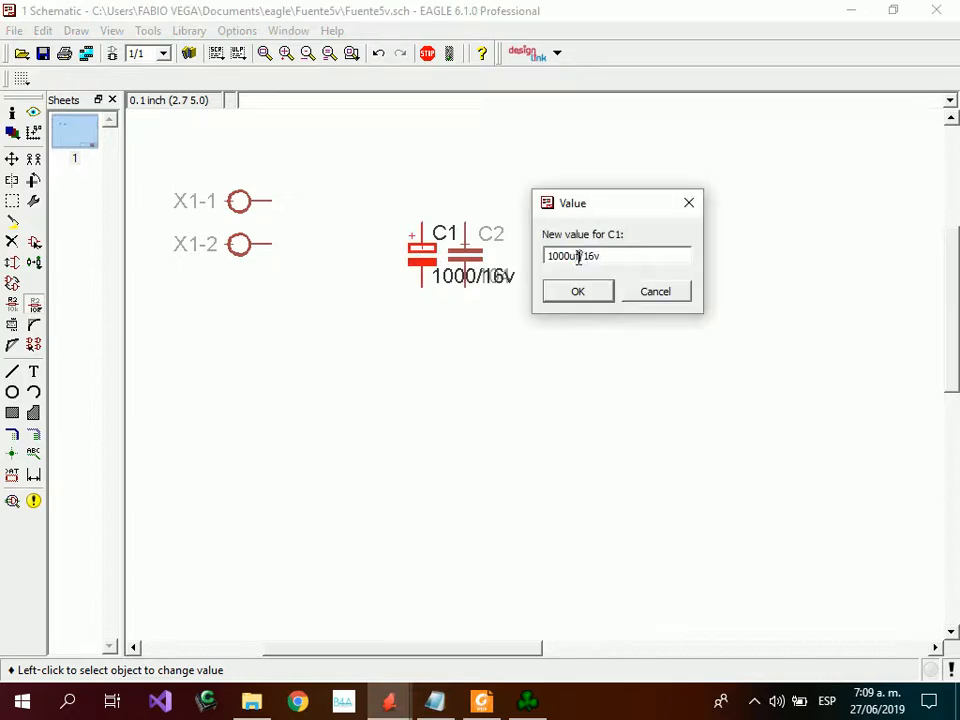
key("BackSpace")
key("BackSpace")
key("Return")
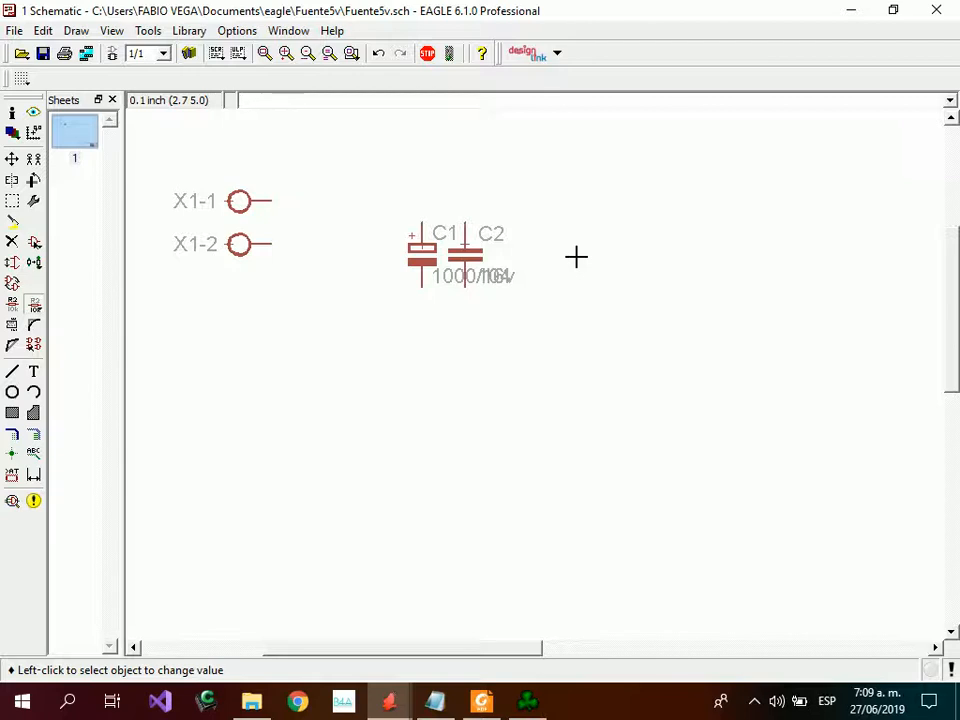
Check the LM78XX circuit figure in the Foxit Reader PDF, and back in EAGLE wire X1-1 to the upper pins of C1 and C2.
left_click(481, 702)
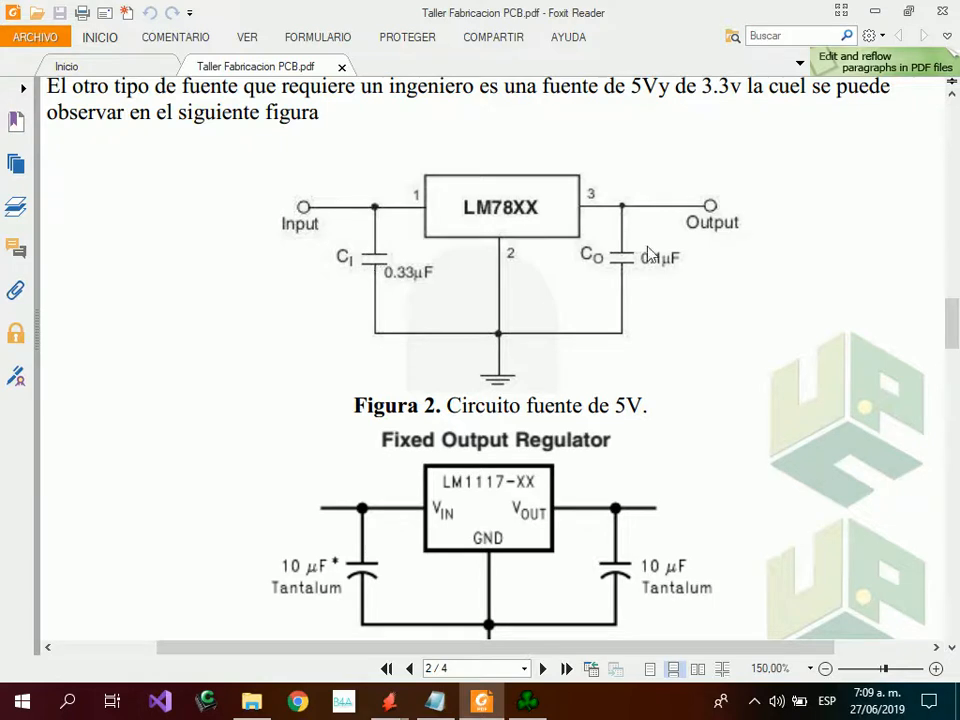
mouse_move(398, 708)
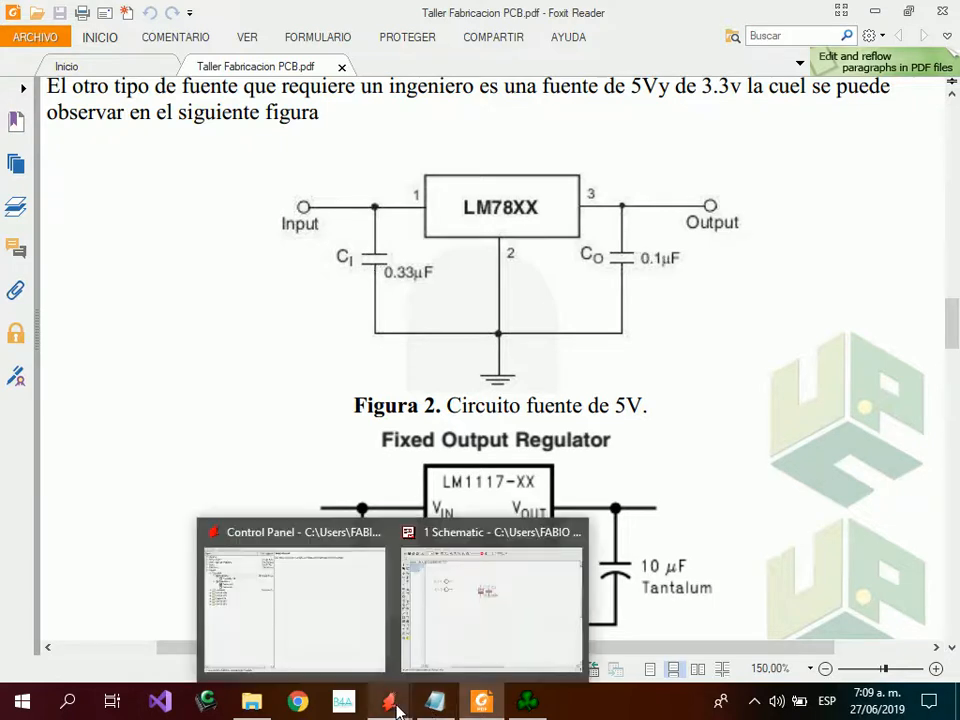
left_click(463, 579)
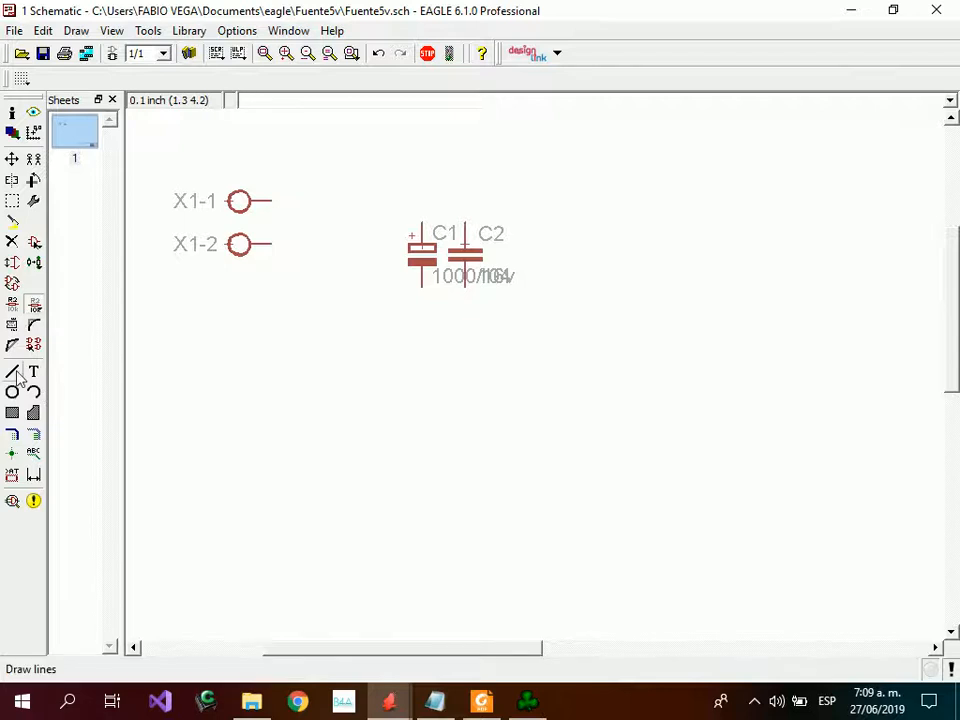
left_click(34, 438)
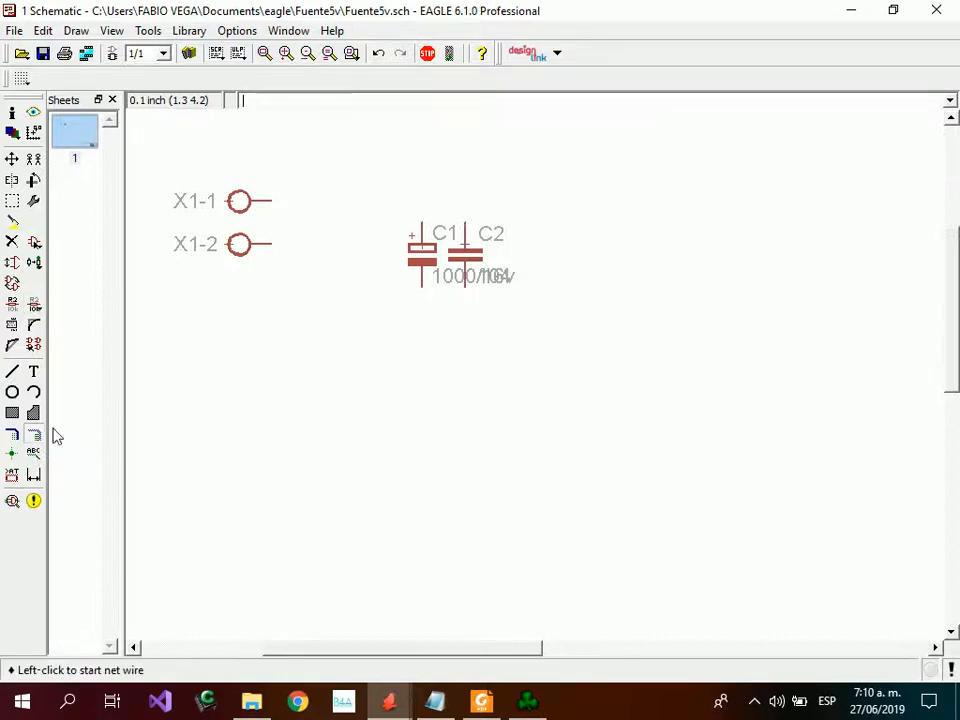
left_click(271, 201)
left_click(421, 201)
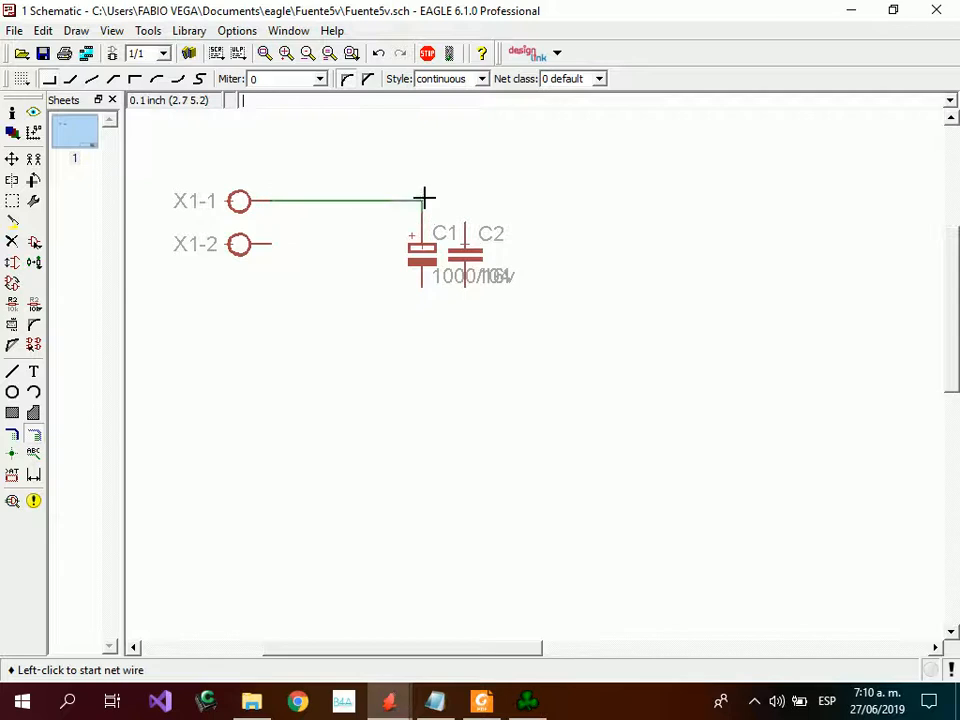
left_click(422, 199)
left_click(466, 214)
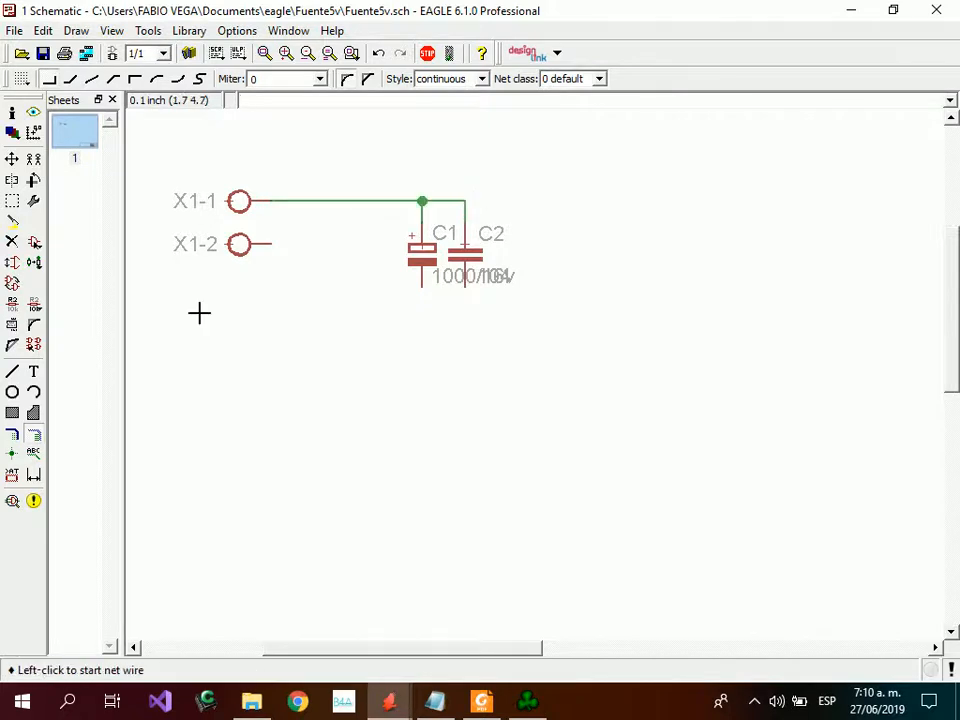
Examine the net junction above C1 up close.
scroll(422, 202, "up", 10)
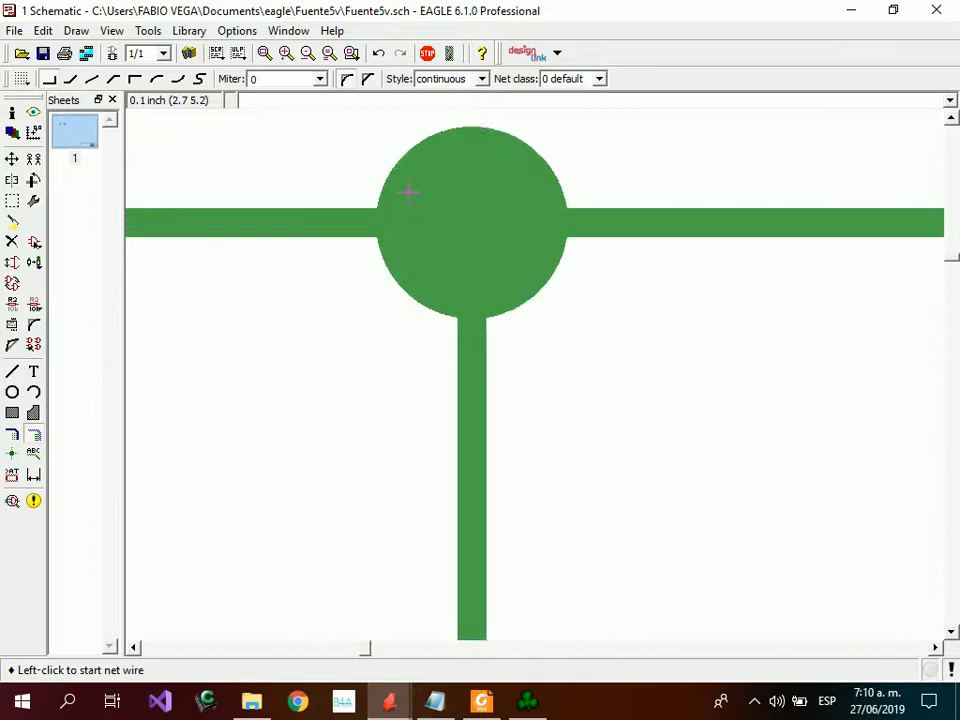
scroll(408, 192, "down", 10)
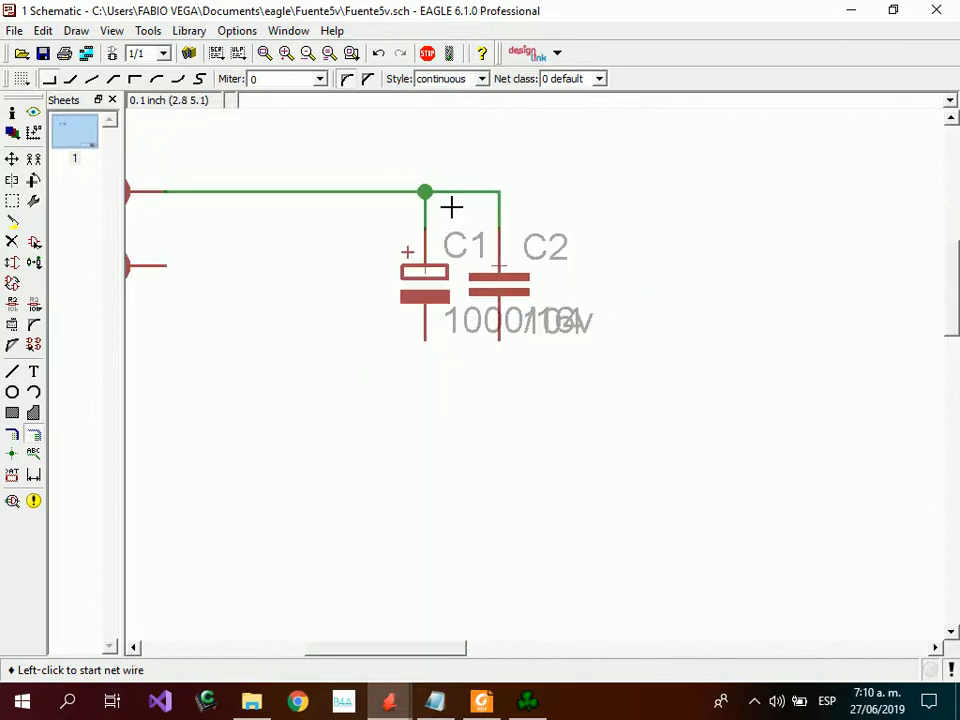
scroll(451, 207, "up", 10)
scroll(394, 208, "down", 12)
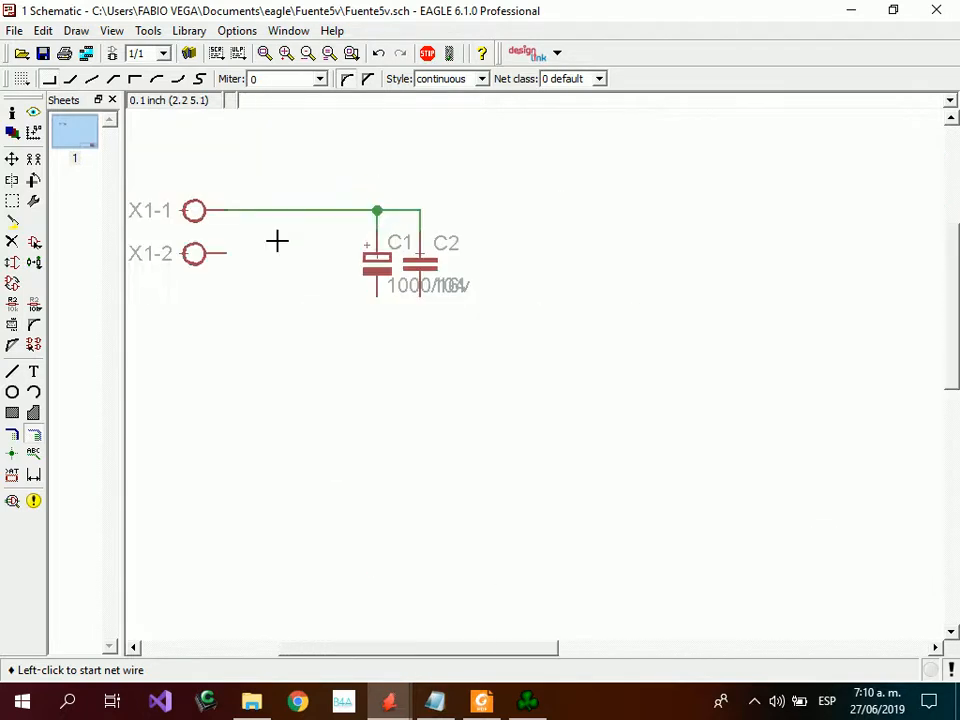
scroll(369, 195, "up", 5)
scroll(366, 195, "down", 5)
scroll(358, 204, "up", 5)
scroll(358, 207, "down", 5)
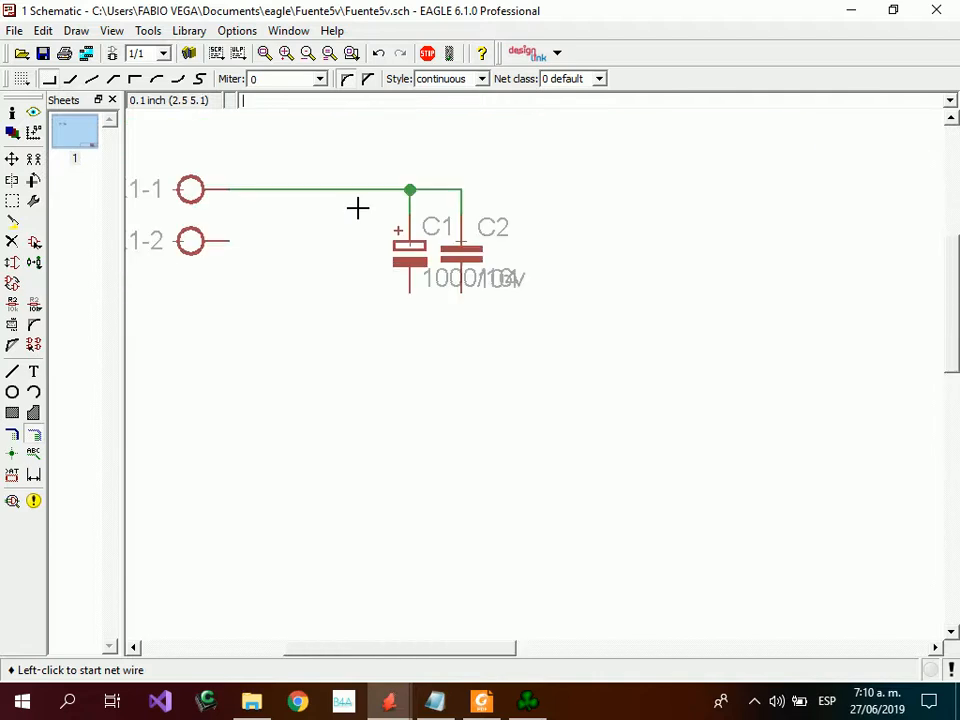
scroll(358, 210, "up", 1)
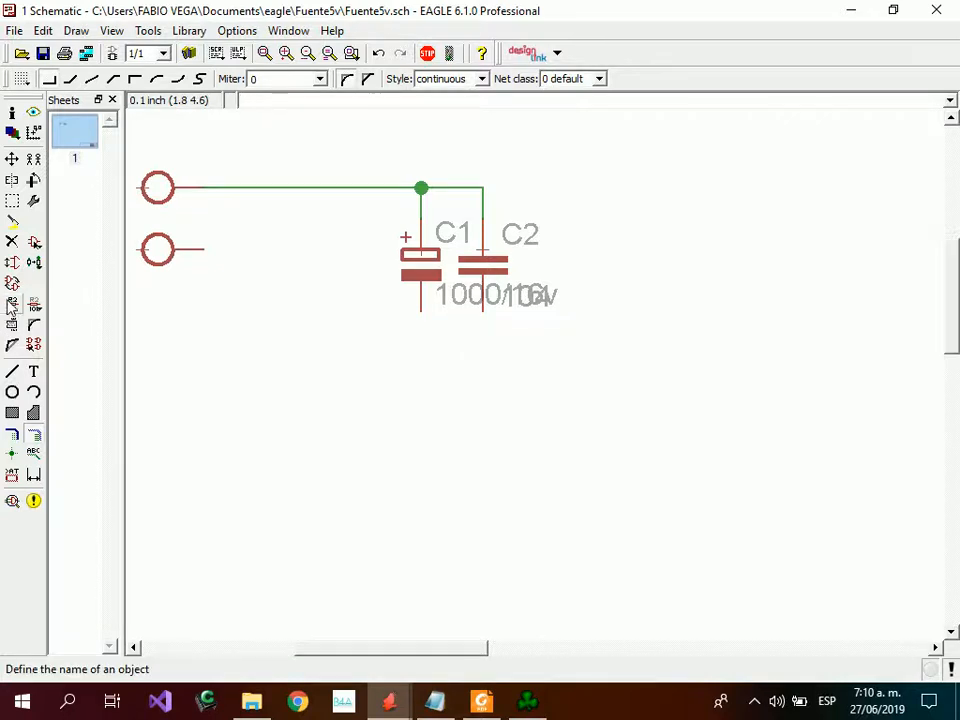
Search the libraries for "gnd*" and place two GNDA supply symbols from supply1, one below C1 and one below C2.
left_click(37, 243)
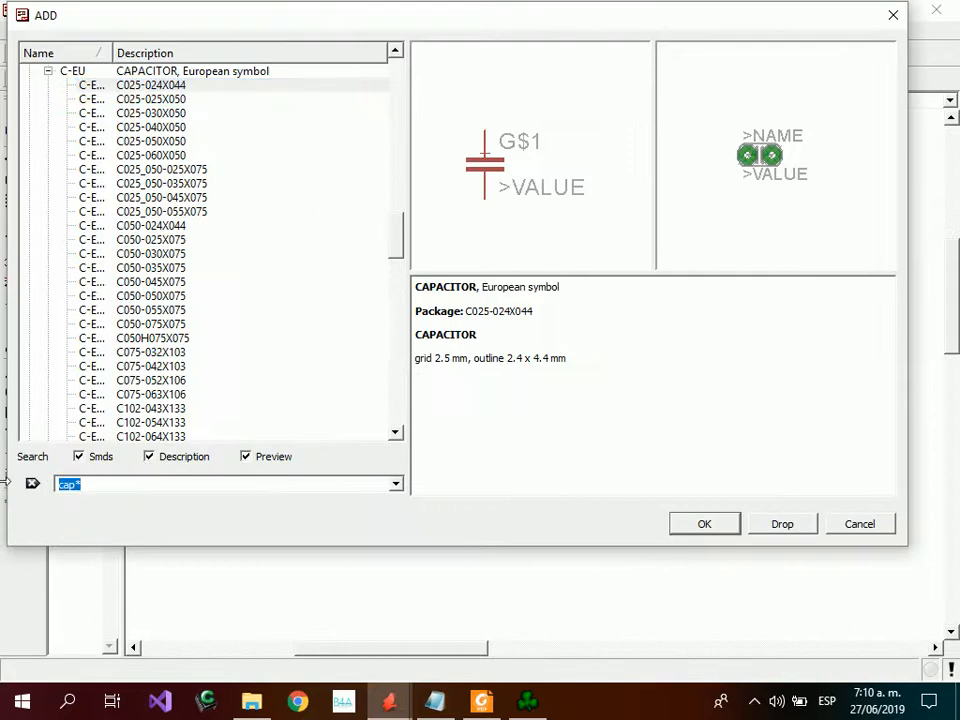
type("gnd*")
key("Return")
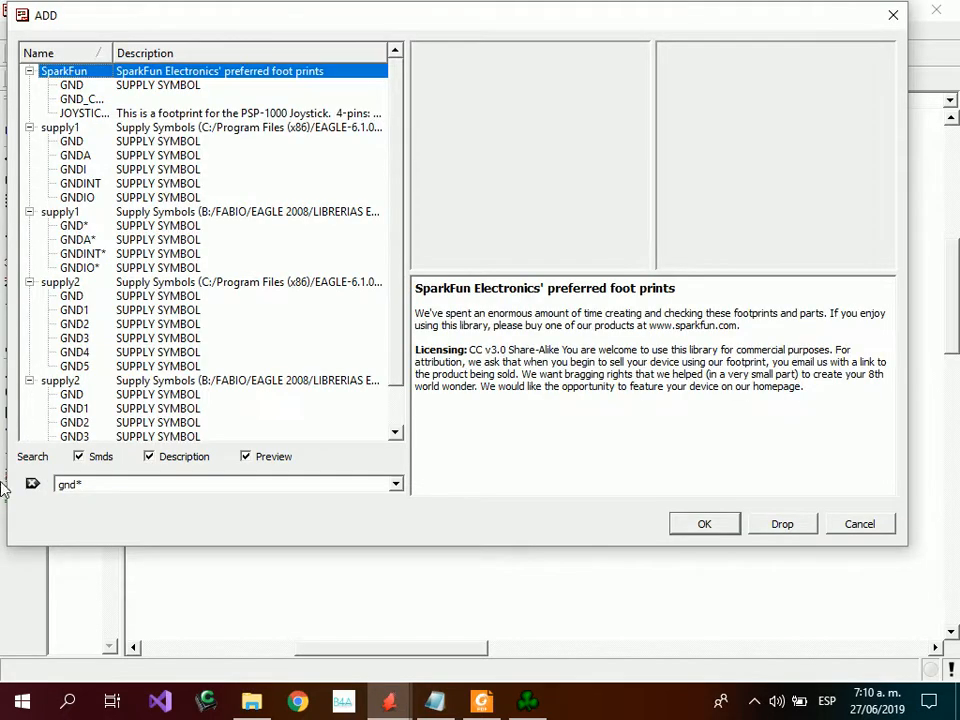
left_click(79, 89)
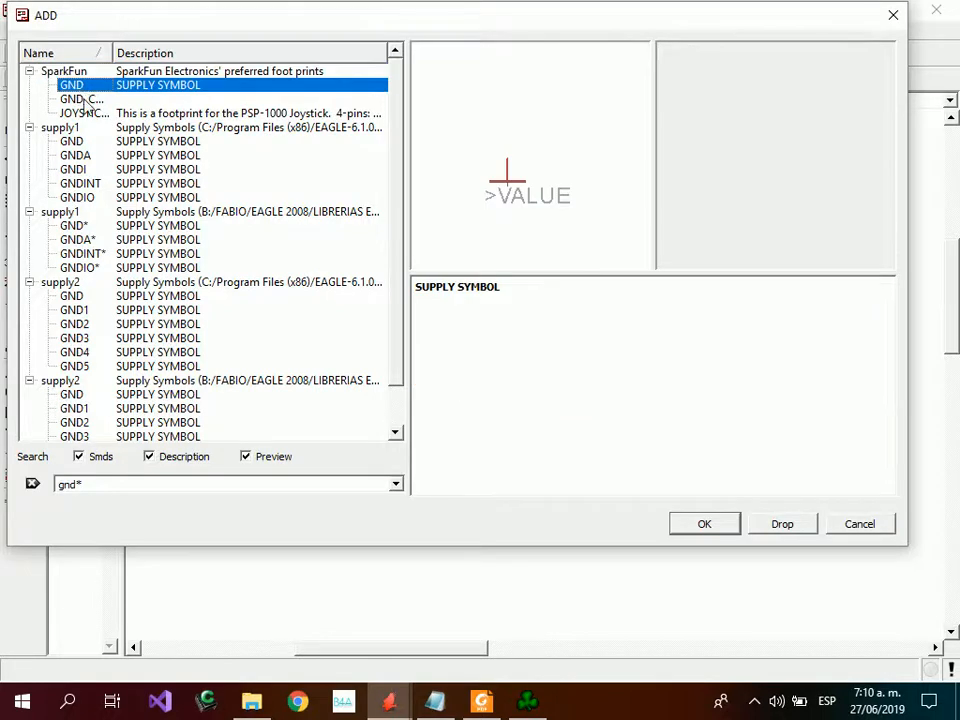
left_click(82, 100)
left_click(74, 141)
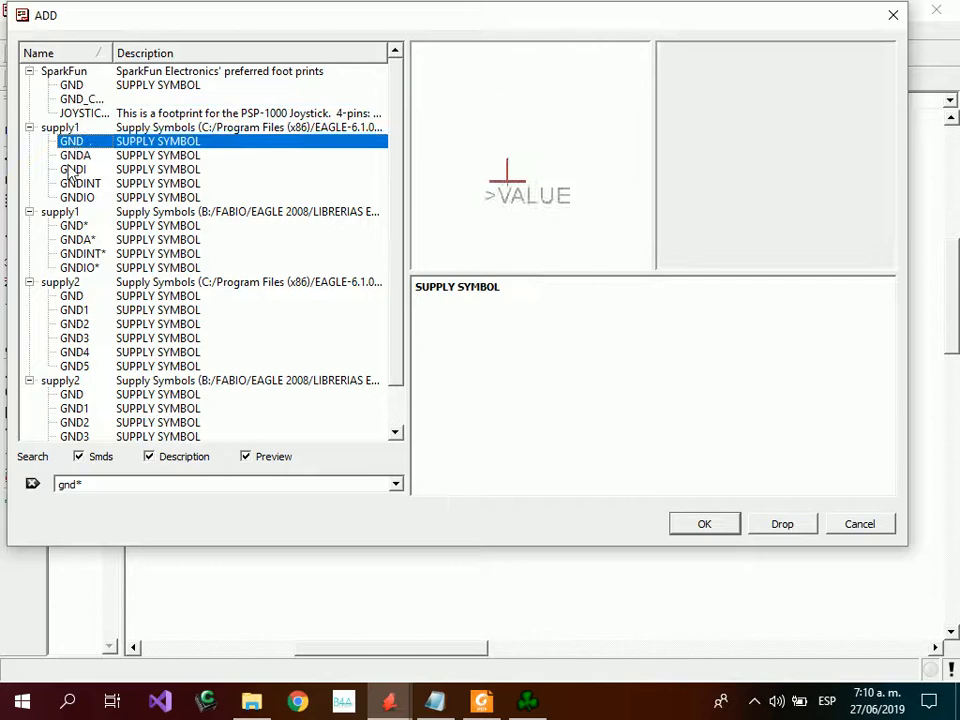
left_click(74, 155)
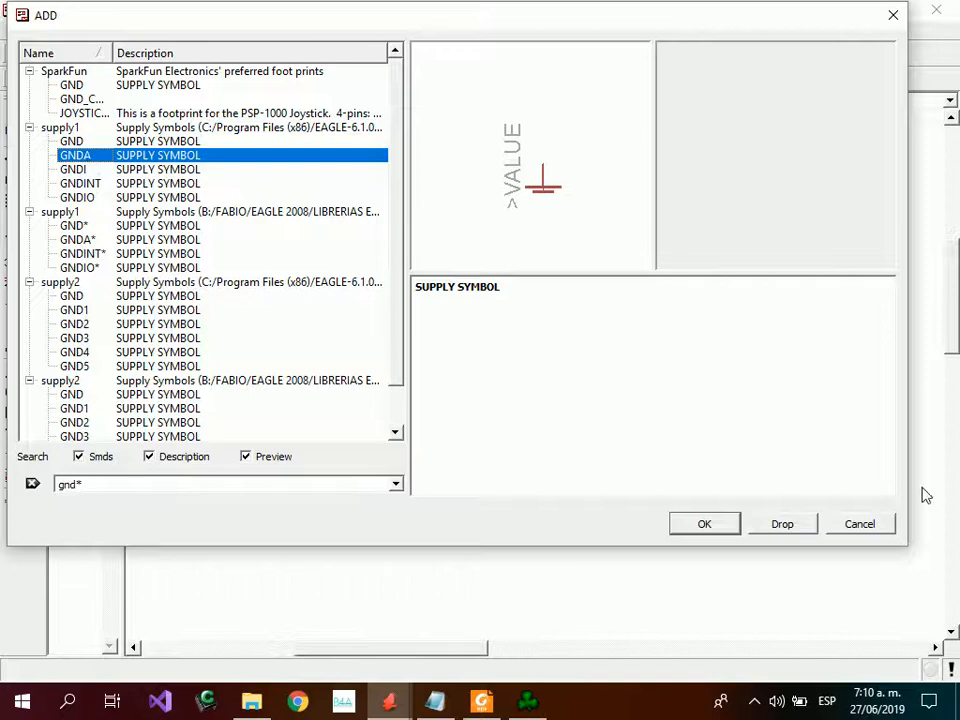
left_click(709, 515)
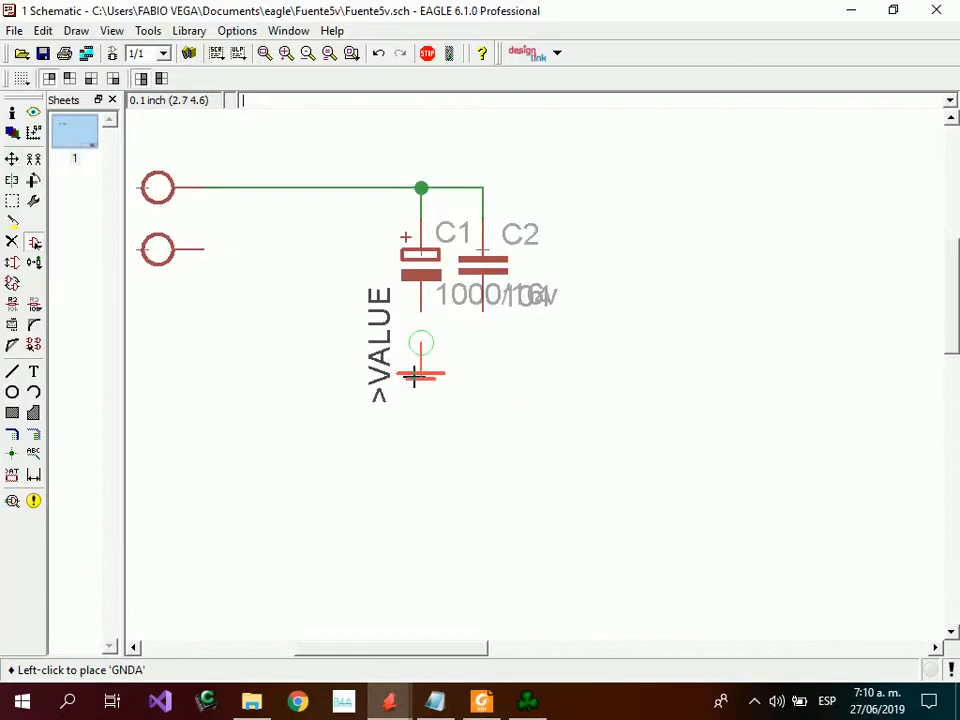
left_click(417, 375)
left_click(482, 375)
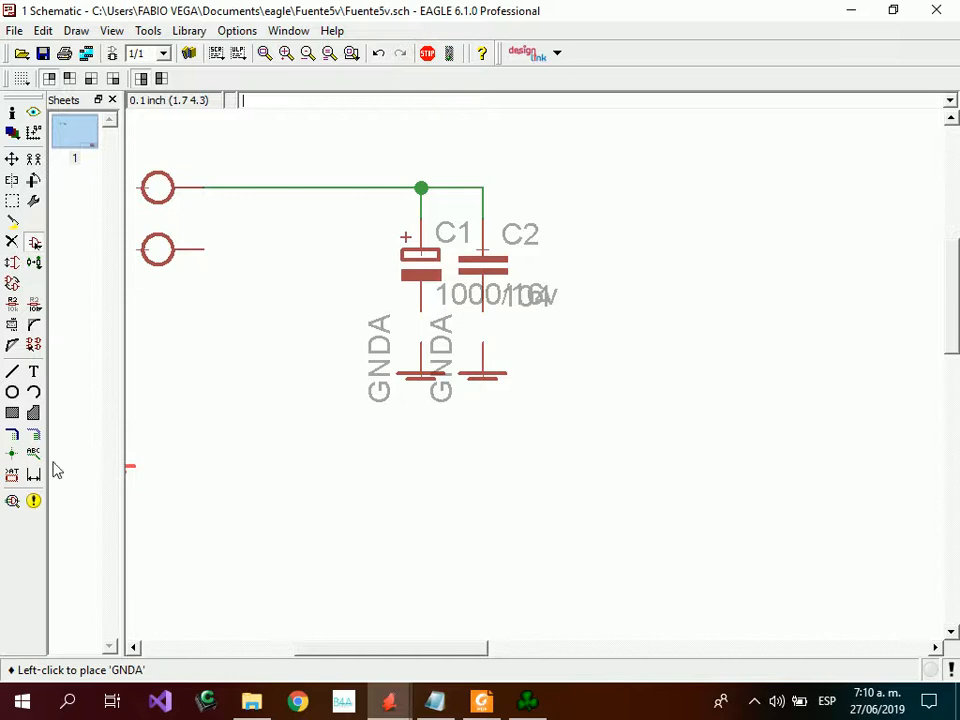
Draw net wires from the lower pins of C1 and C2 to the GNDA symbols beneath them.
left_click(34, 437)
left_click(420, 310)
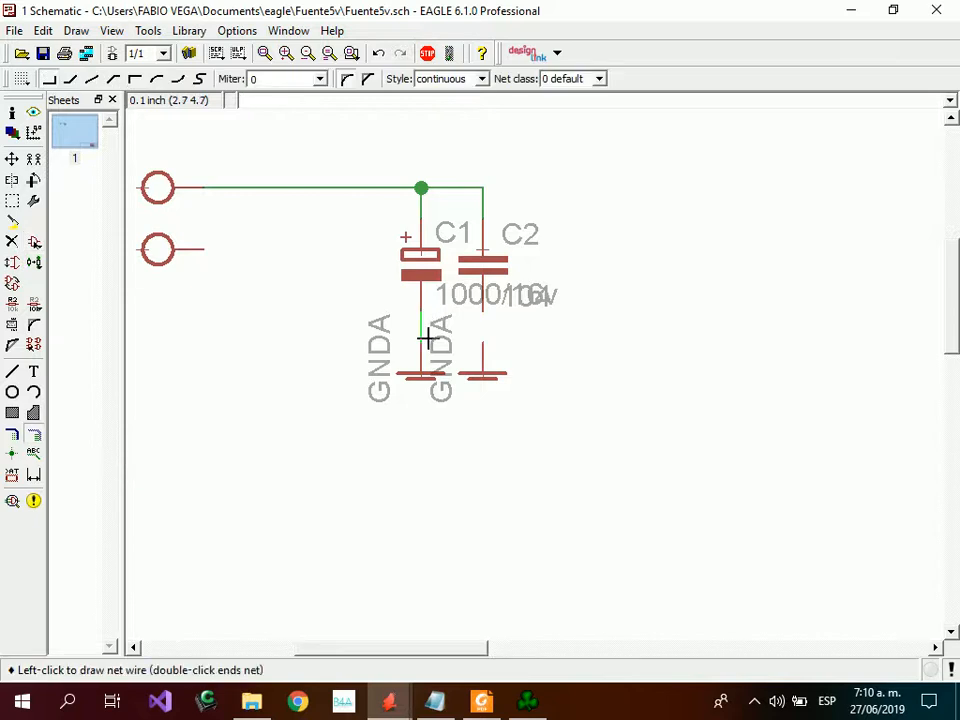
left_click(420, 345)
left_click(483, 310)
left_click(483, 345)
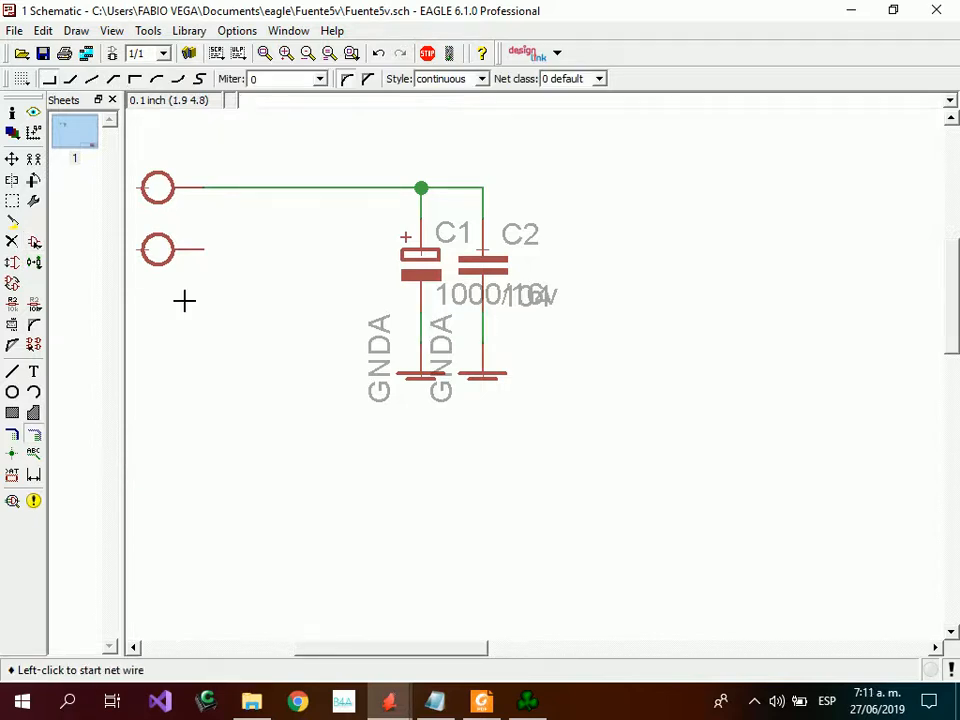
Highlight the ground net below C1 with Show to check which pins it connects.
scroll(413, 297, "up", 3)
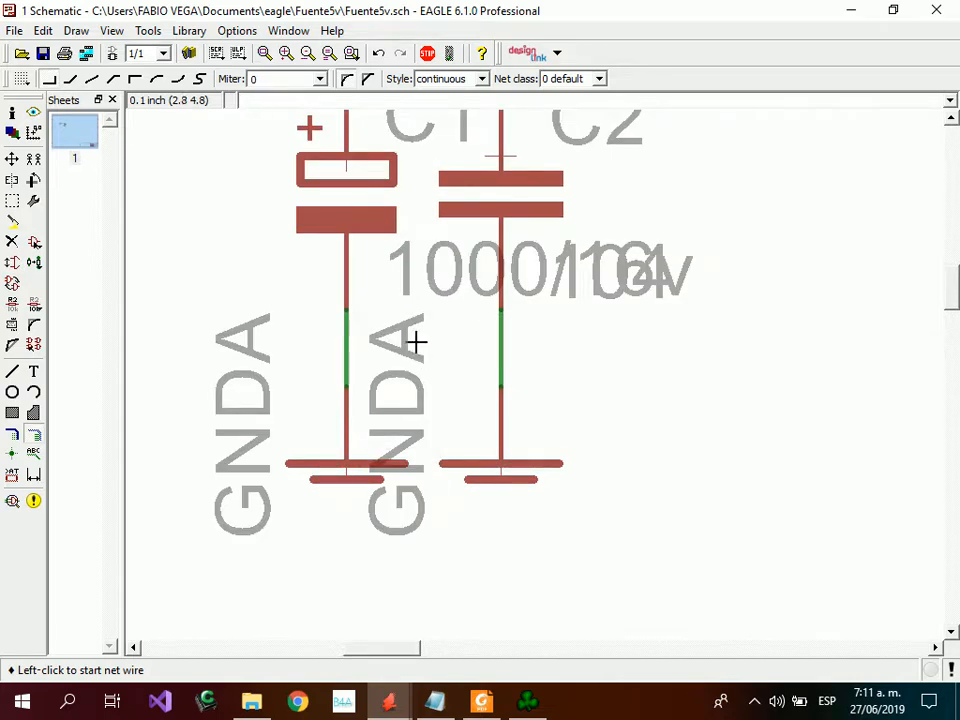
left_click(33, 113)
left_click(347, 345)
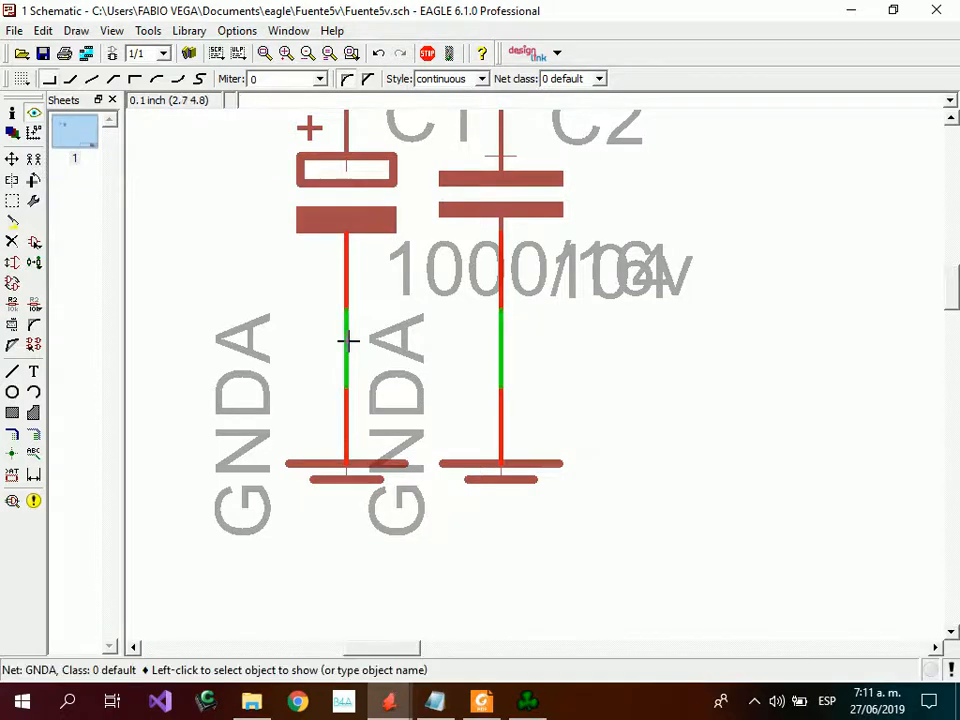
scroll(360, 335, "down", 3)
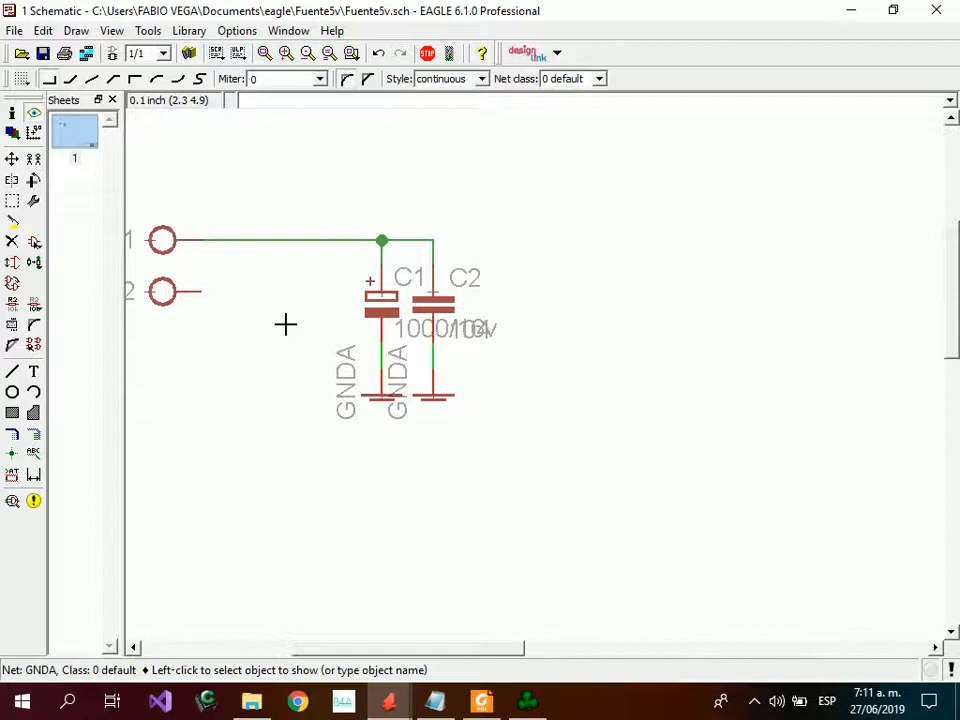
Copy the GNDA symbol below C1, cycle the copy through its rotations, and place it upright below and beside terminal X1-2.
left_click(33, 162)
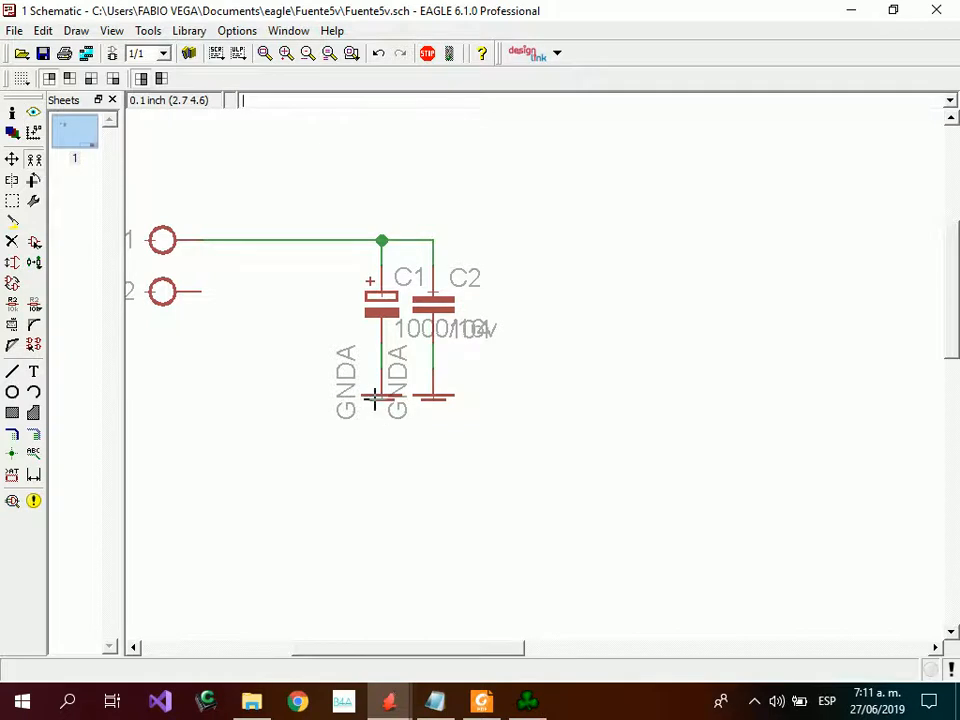
left_click(374, 400)
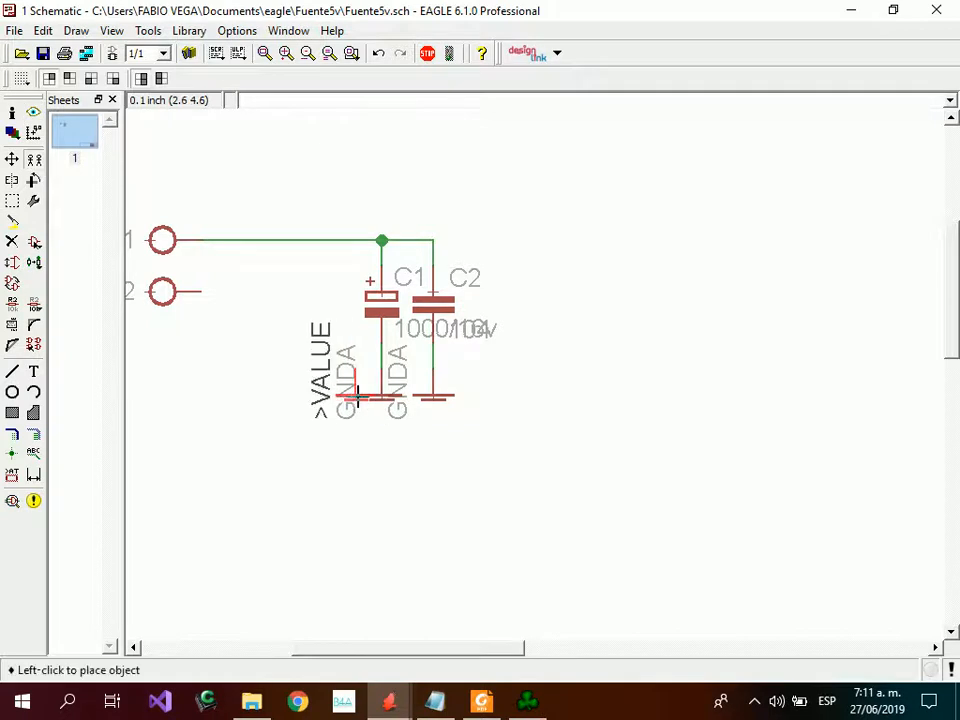
right_click(273, 314)
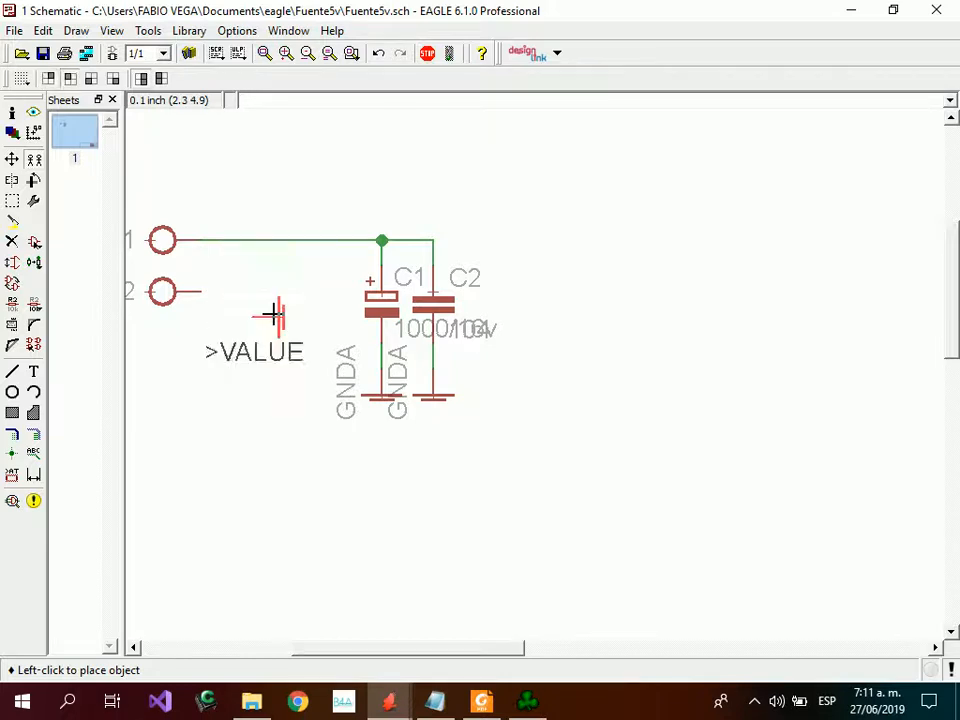
right_click(273, 314)
right_click(273, 314)
right_click(273, 314)
right_click(273, 314)
right_click(273, 314)
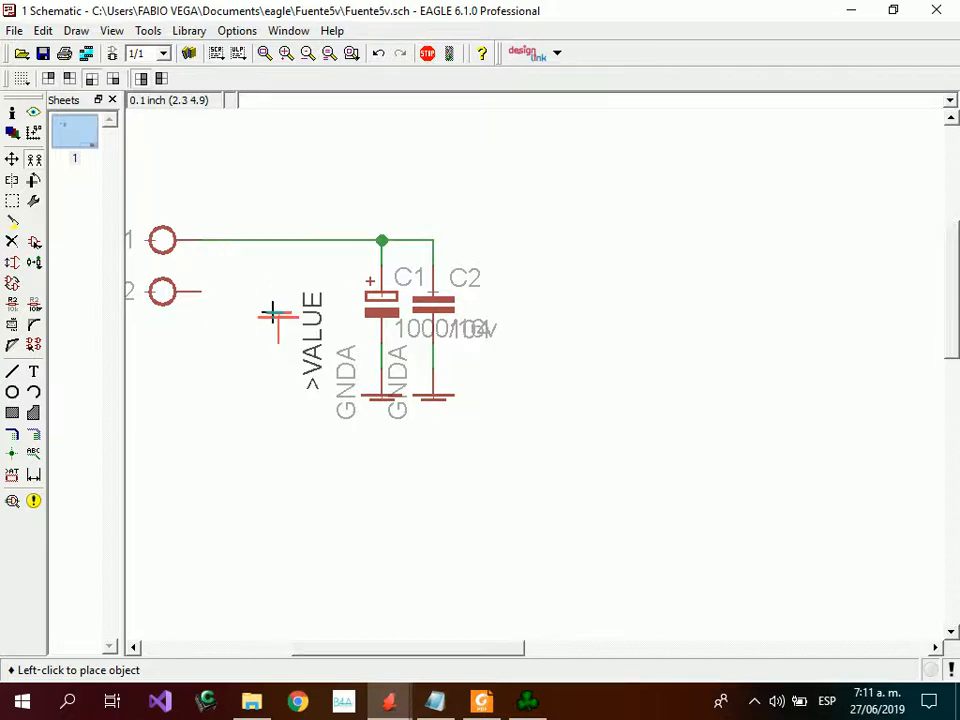
right_click(271, 313)
right_click(269, 311)
right_click(268, 311)
right_click(267, 310)
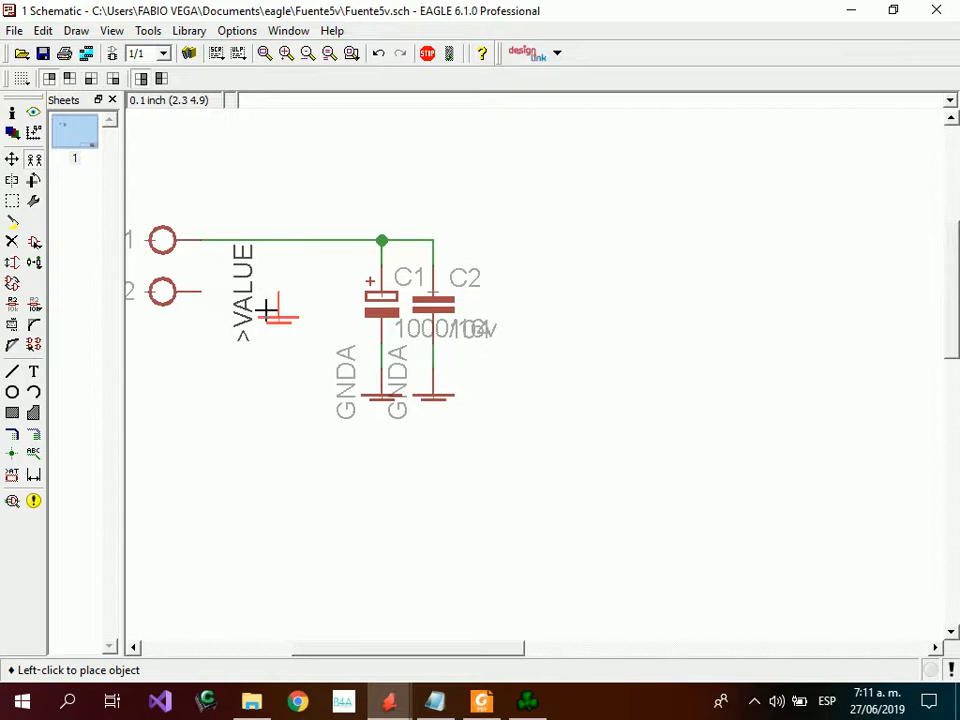
right_click(267, 311)
right_click(266, 311)
right_click(265, 311)
right_click(263, 311)
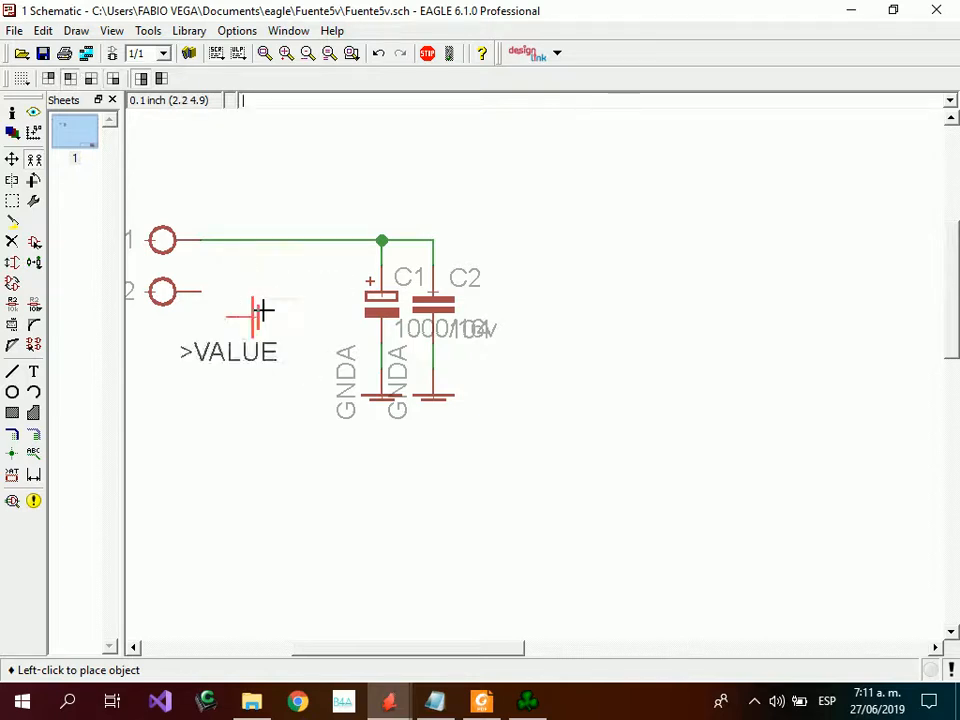
right_click(263, 311)
right_click(263, 311)
right_click(261, 311)
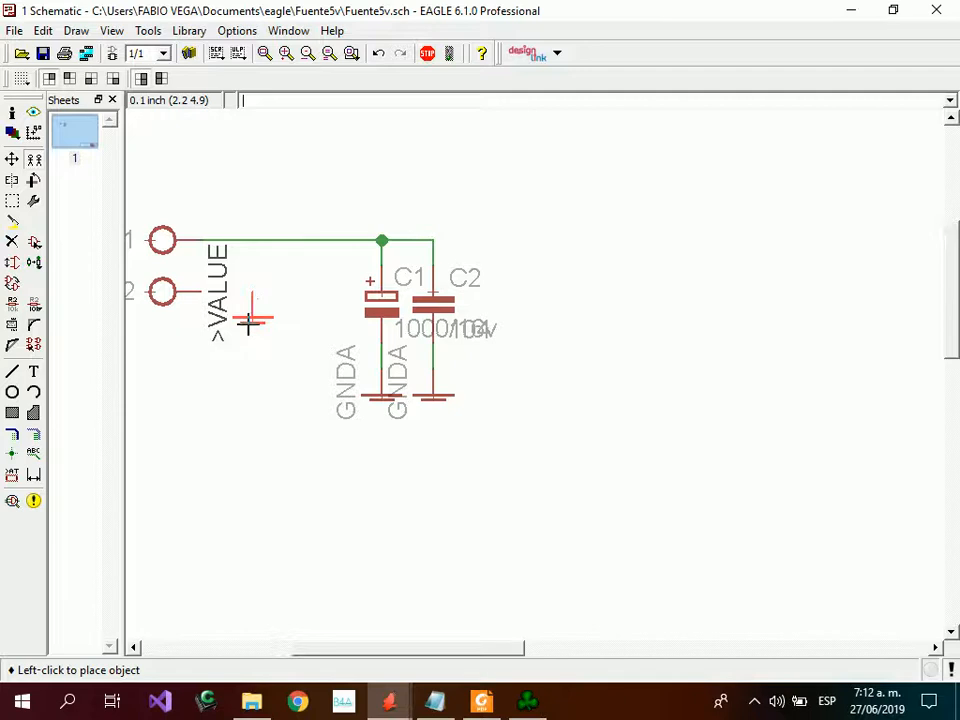
left_click(249, 352)
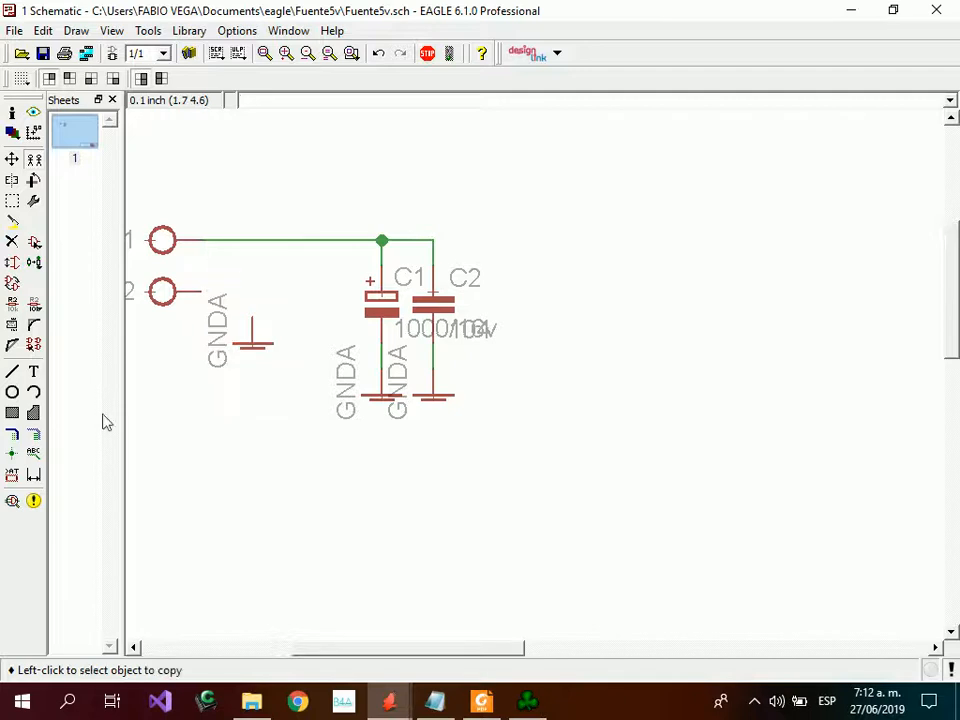
Draw a net wire from terminal X1-2 to the GNDA symbol beside it.
left_click(33, 434)
left_click(200, 291)
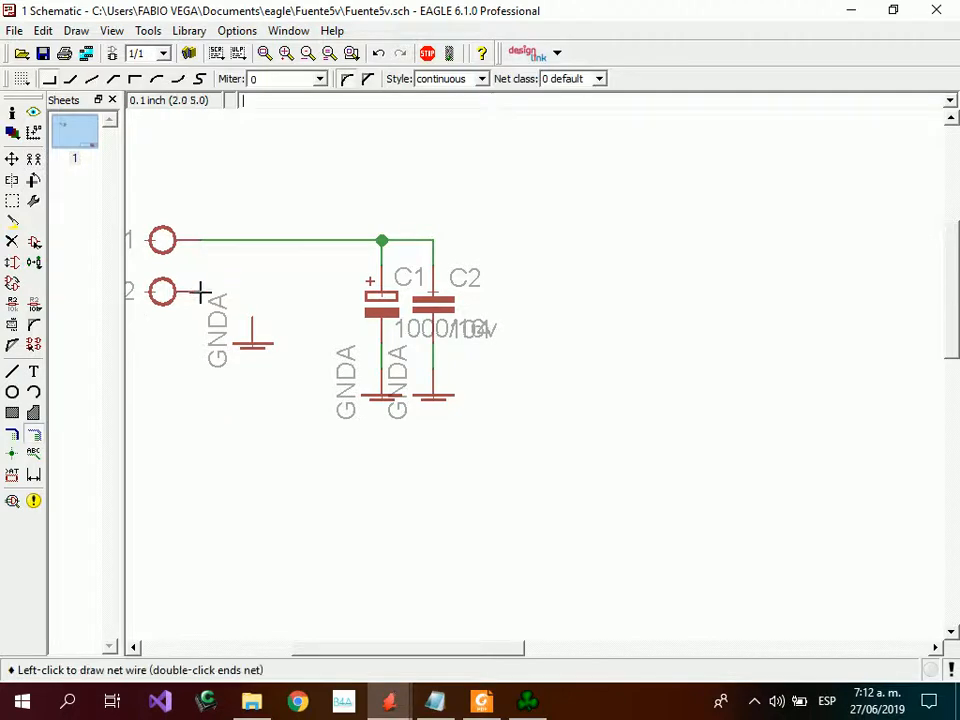
left_click(254, 322)
Search the component libraries for "78xx*".
scroll(304, 417, "down", 1)
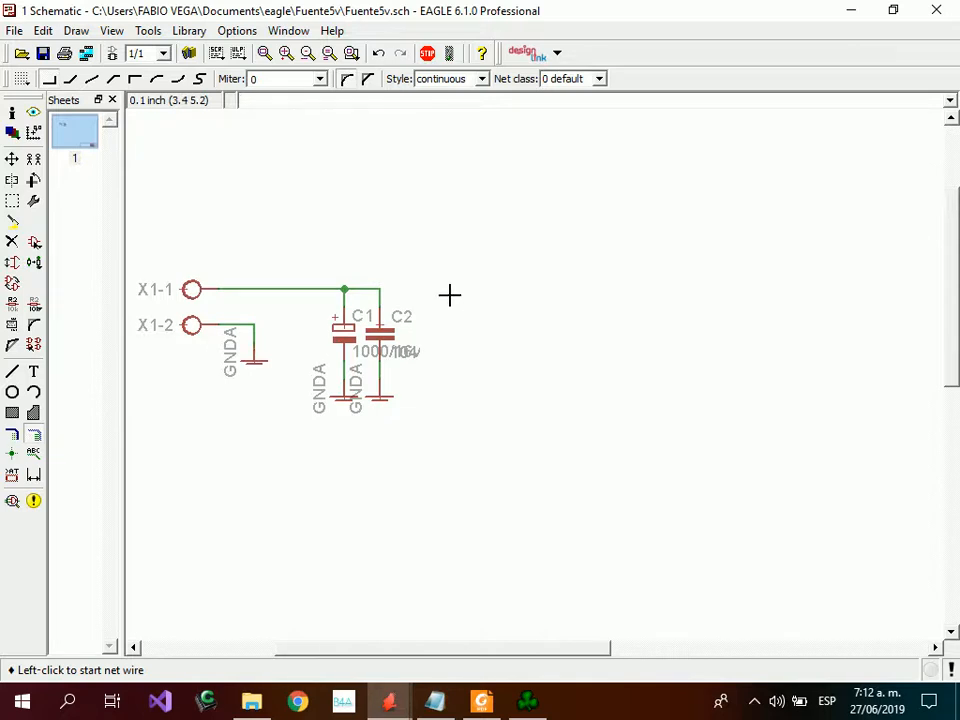
scroll(437, 298, "down", 1)
scroll(428, 291, "up", 1)
scroll(428, 291, "up", 1)
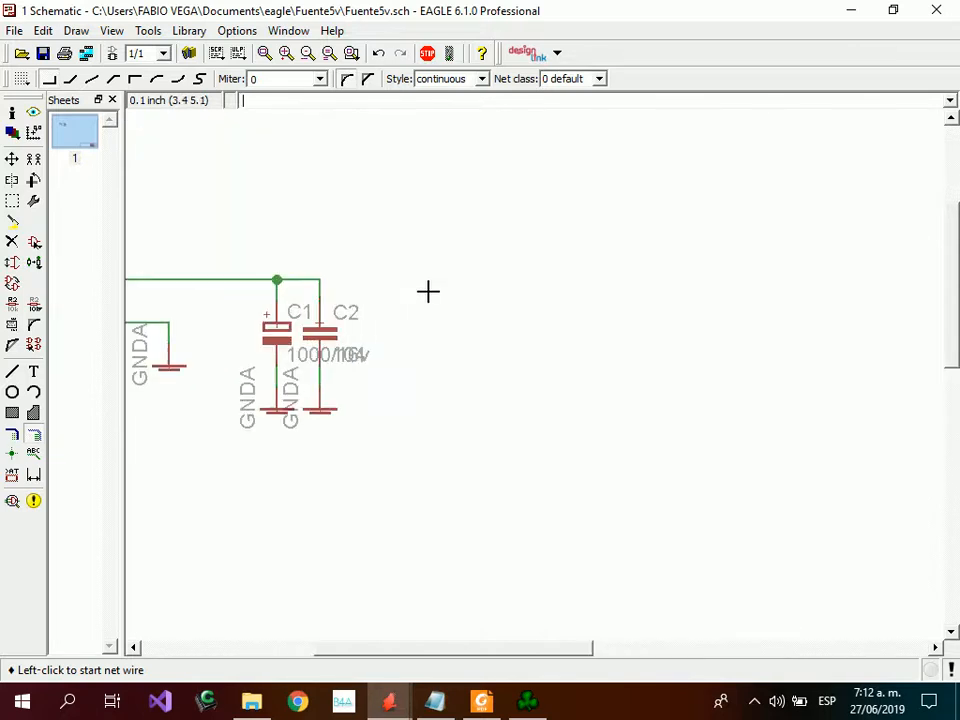
left_click(35, 245)
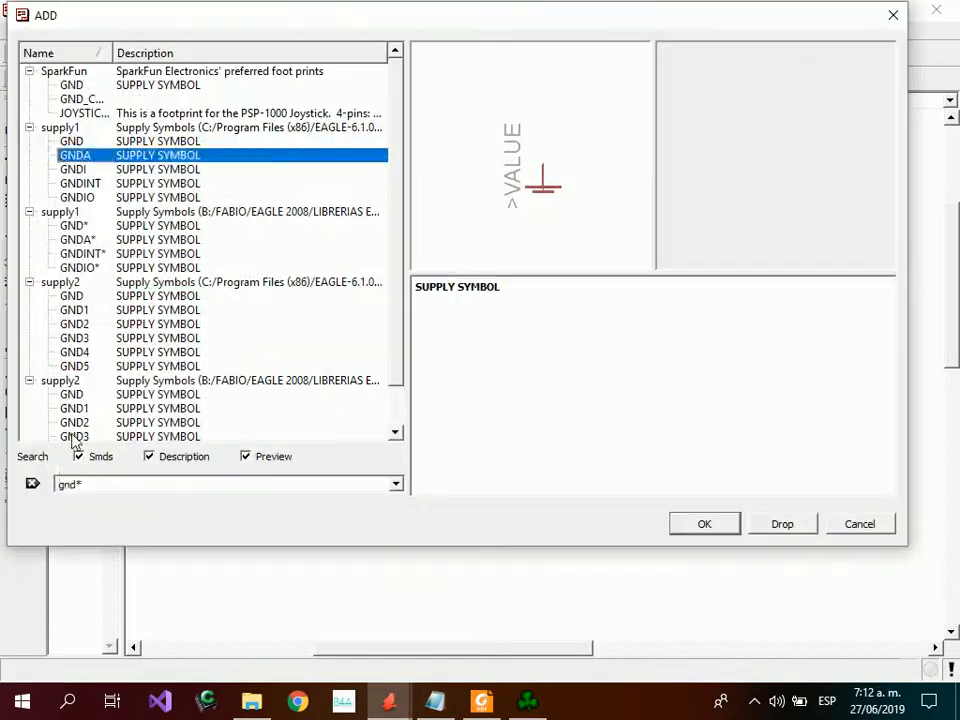
double_click(96, 486)
type("78")
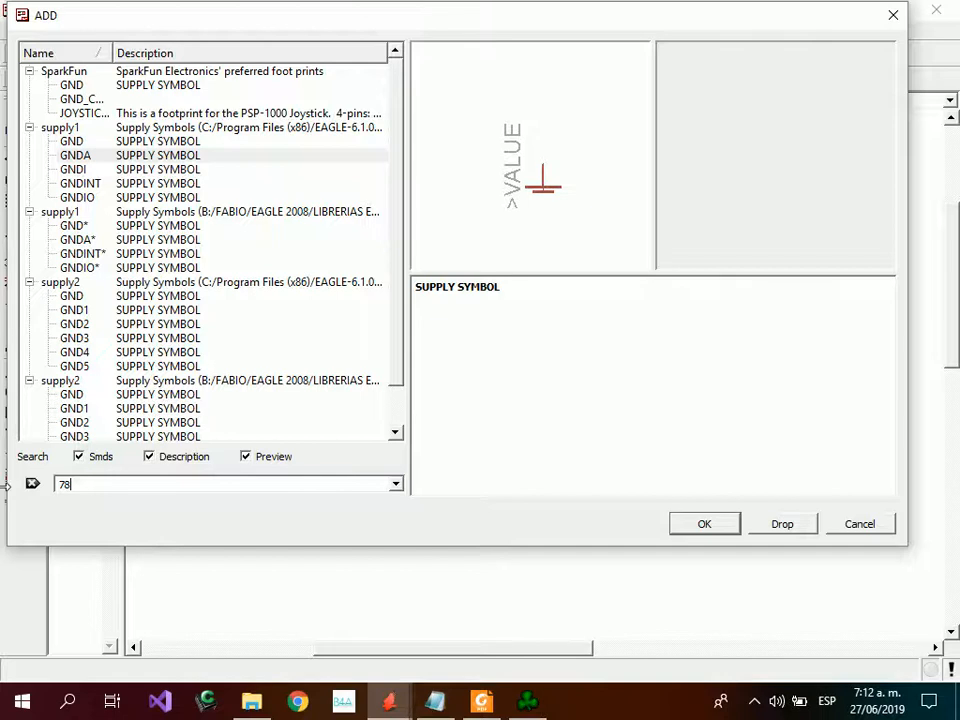
type("xx*")
key("Return")
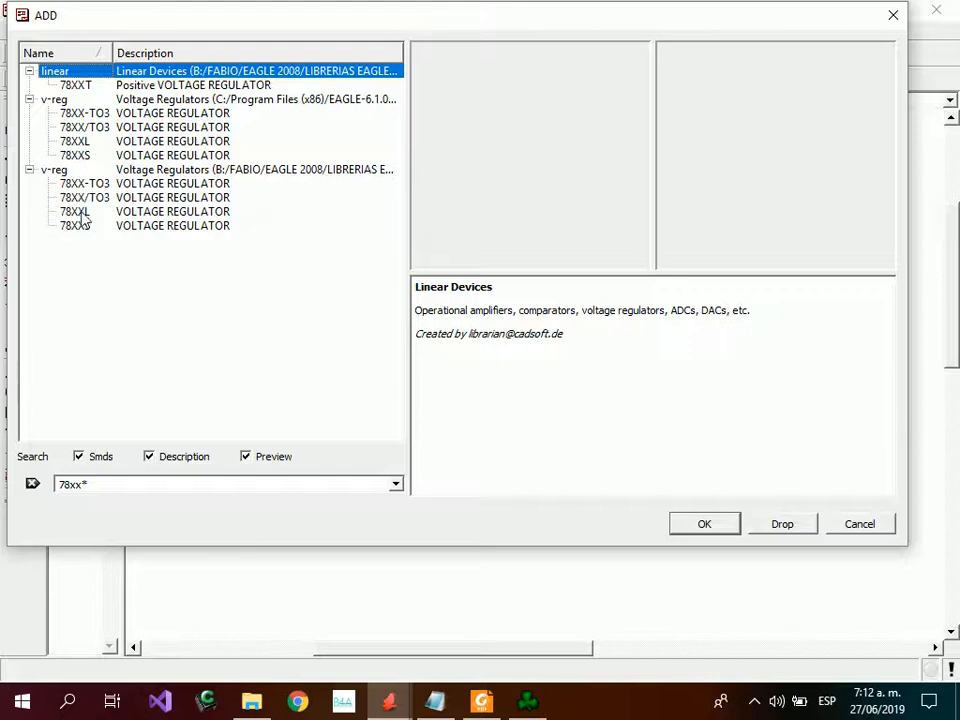
Compare the 78XX regulator variants in the v-reg library and place a 78XXS beyond C2, its IN pin level with the input net.
left_click(90, 114)
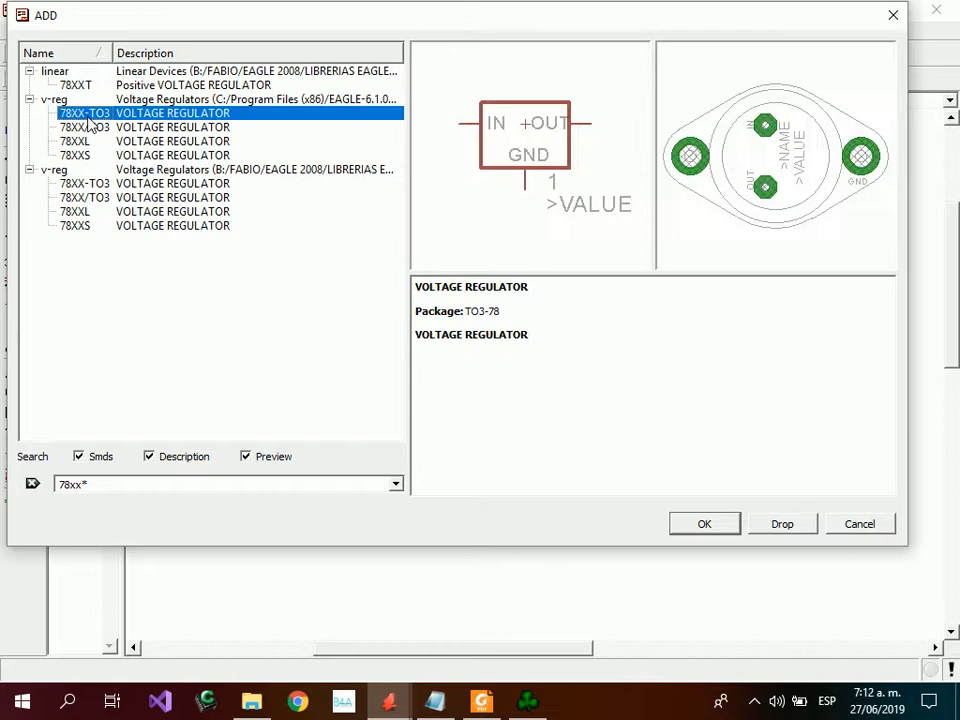
key("Down")
key("Down")
key("Down")
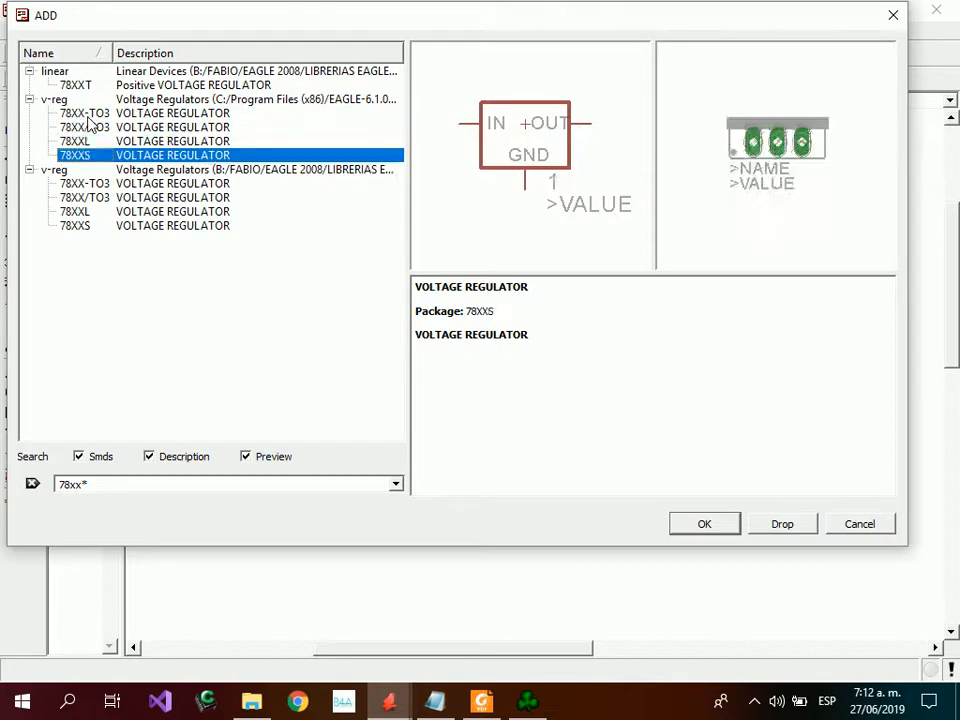
key("Up")
key("Down")
key("Up")
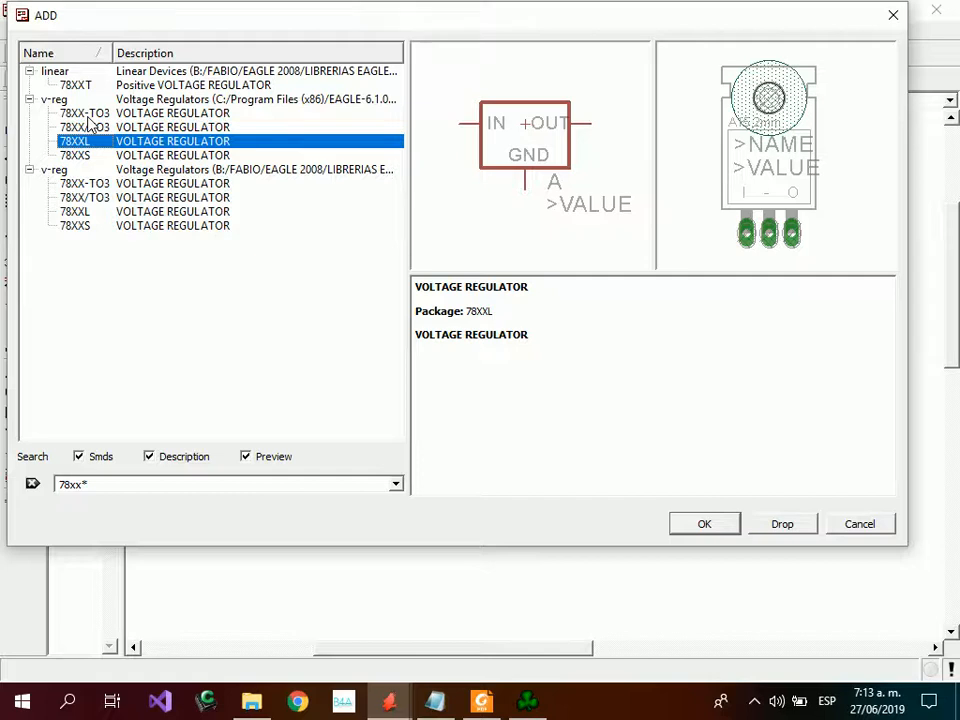
key("Down")
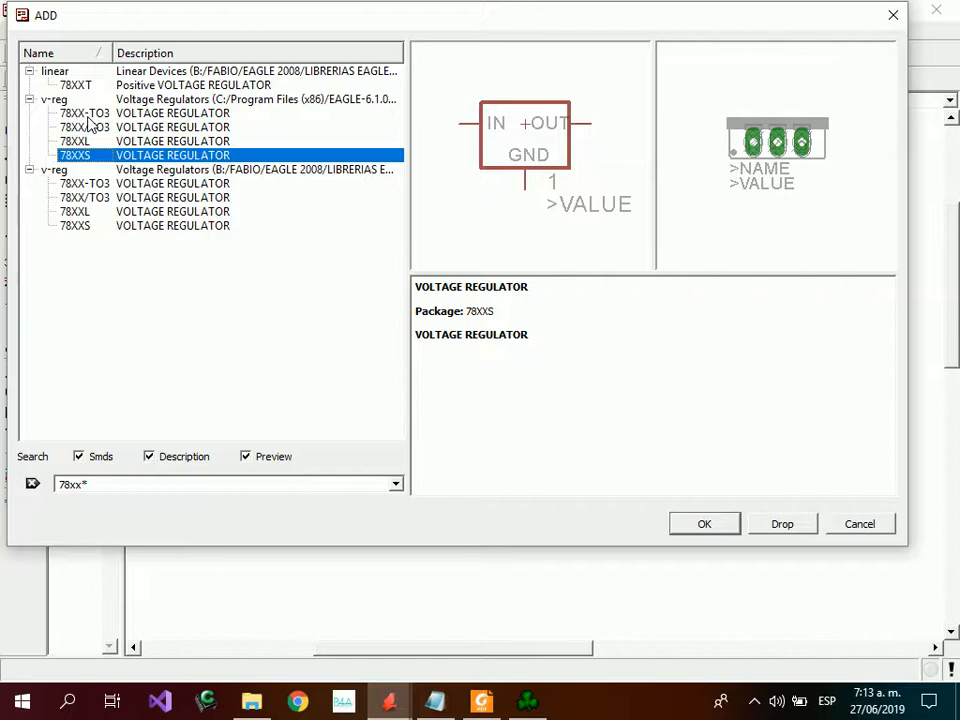
double_click(88, 164)
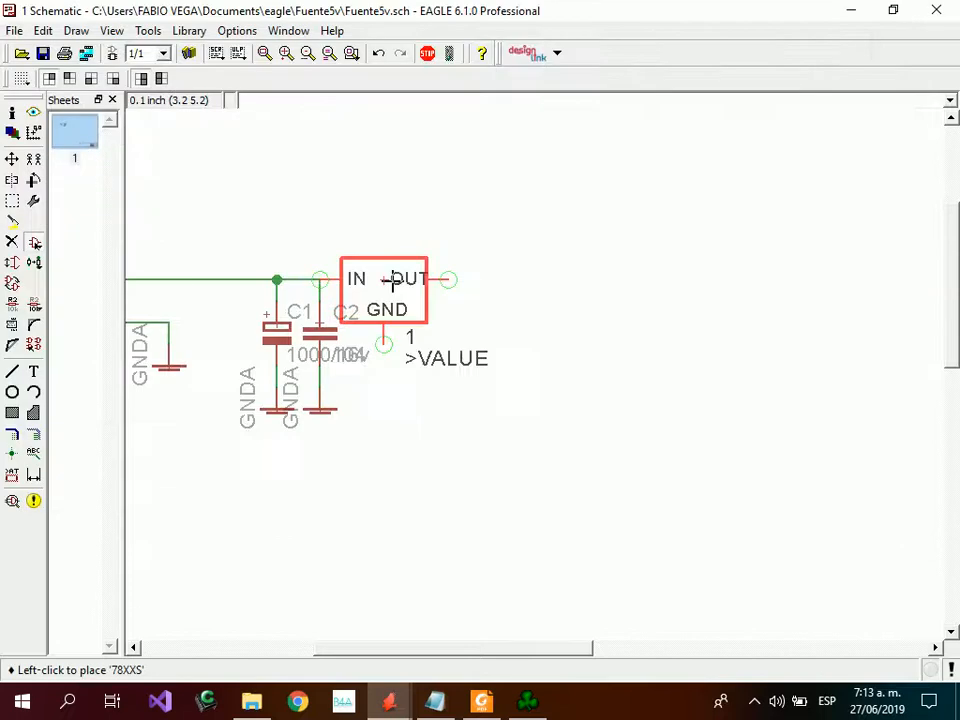
left_click(452, 279)
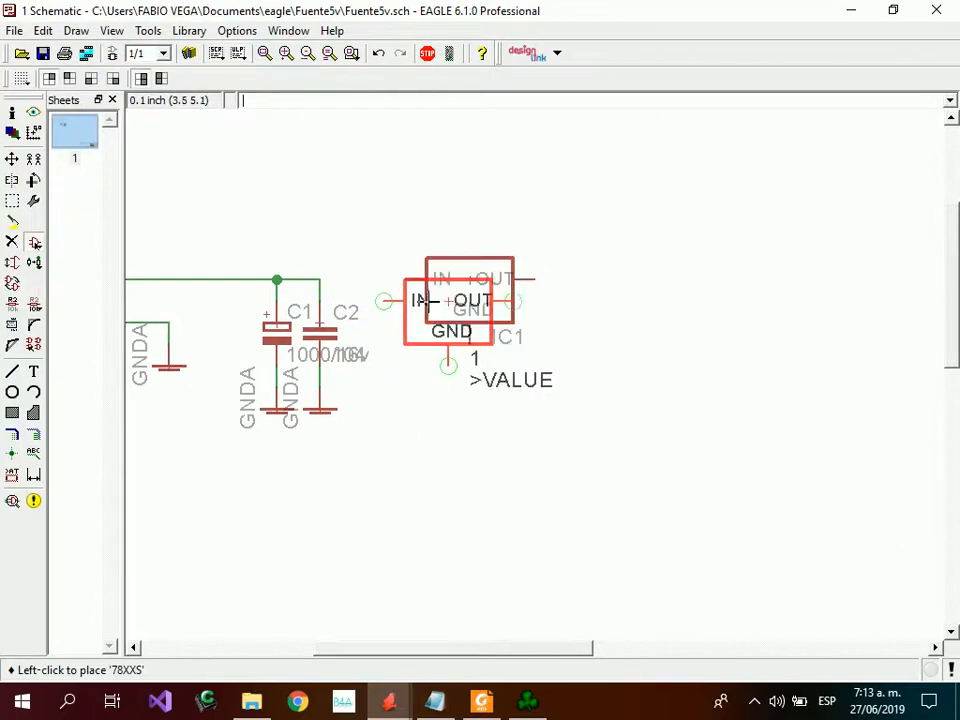
Copy the GNDA symbol below C2 onto the regulator's GND pin, then move it down level with the capacitor grounds, stretching a net wire.
left_click(33, 158)
left_click(318, 408)
left_click(470, 358)
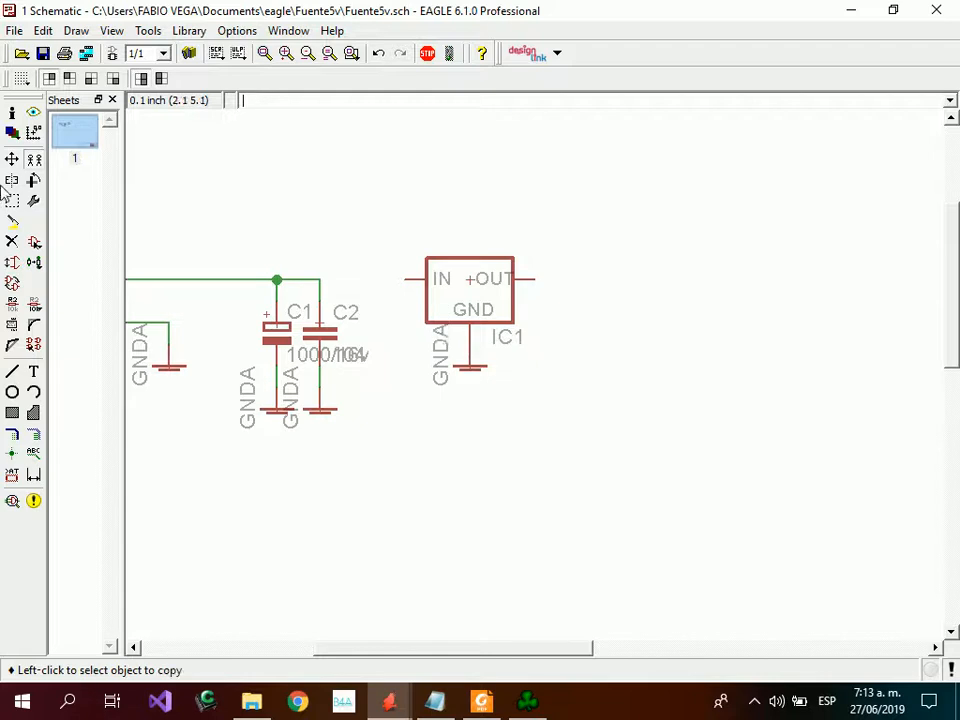
left_click(12, 158)
left_click_drag(470, 368, 468, 412)
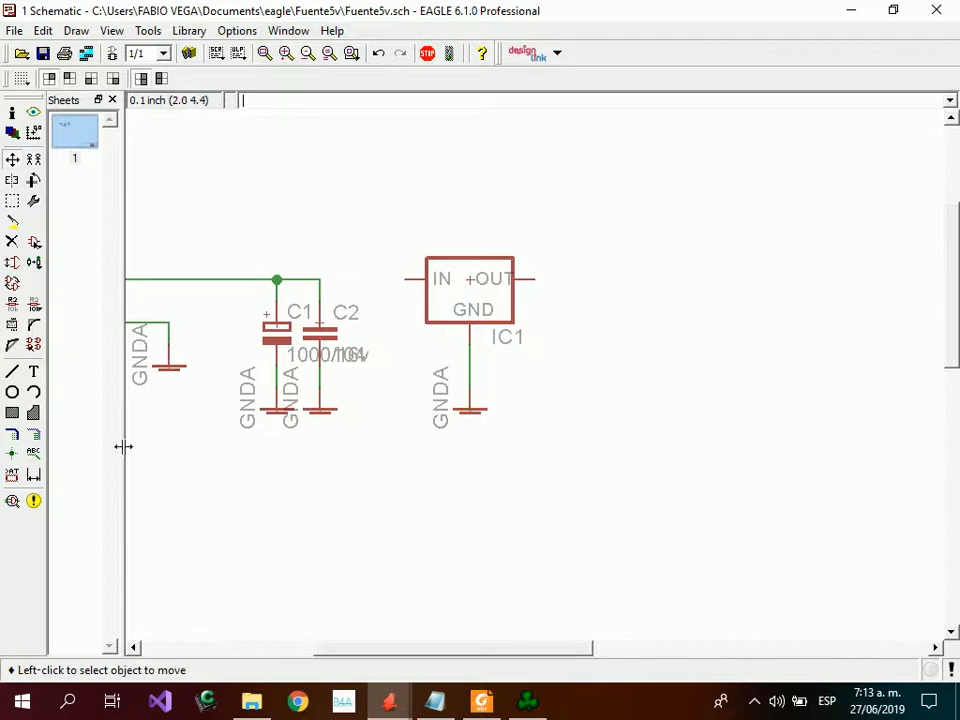
Draw a net wire from the regulator's IN pin to the net corner above C2.
left_click(33, 434)
left_click(404, 279)
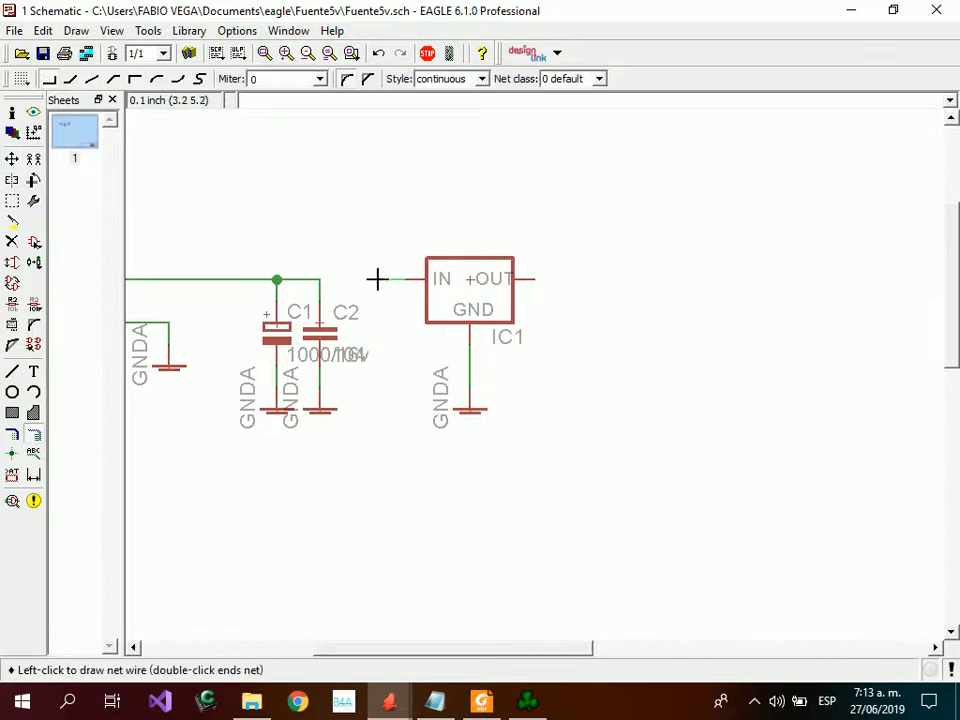
left_click(319, 279)
Group C1 and C2 with their wires and GNDA symbols, and place a copy of the group on the output side of IC1.
scroll(523, 313, "down", 2)
scroll(540, 320, "up", 1)
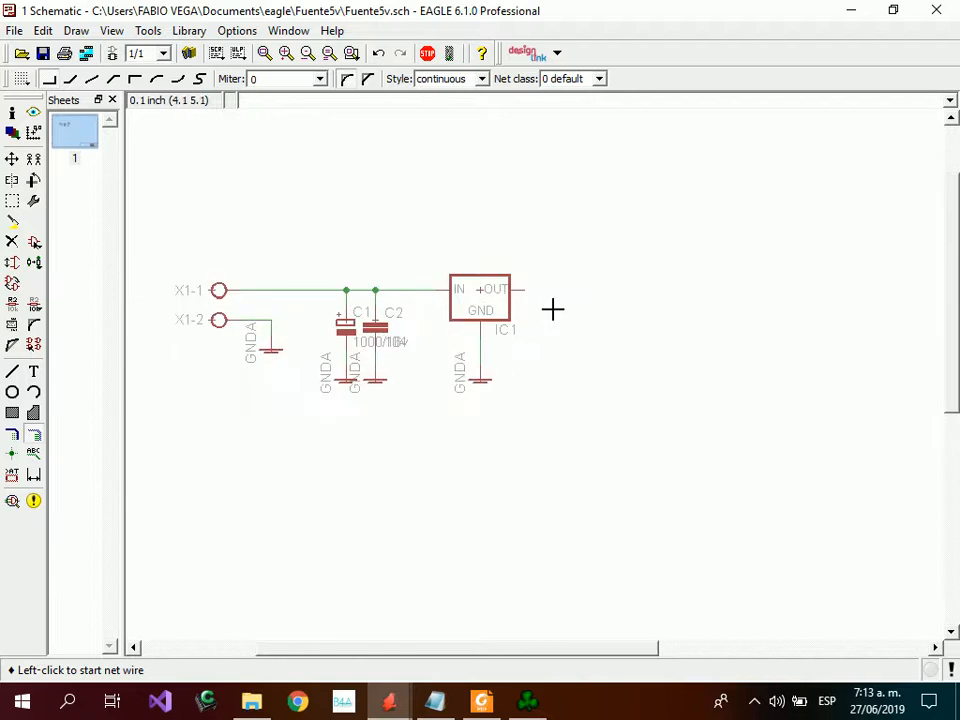
scroll(395, 326, "up", 3)
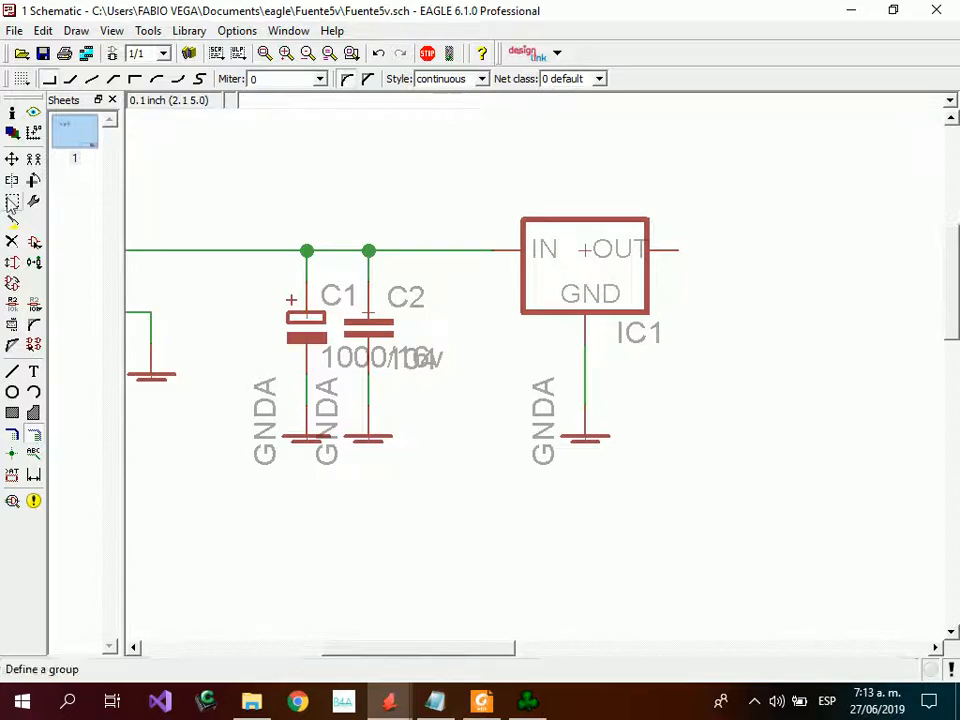
left_click(13, 204)
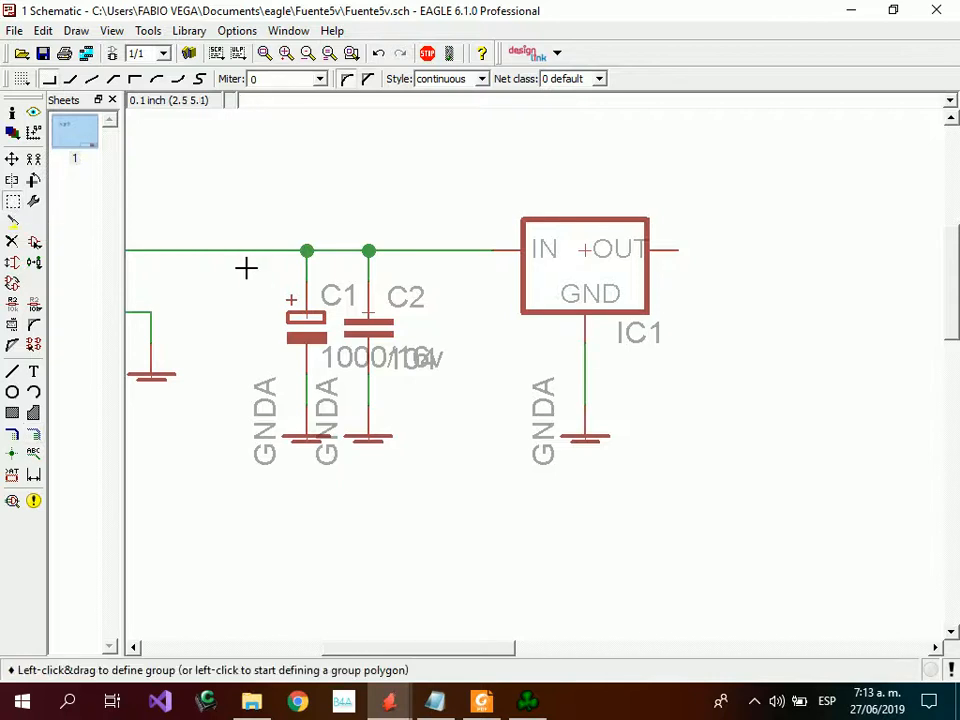
left_click_drag(246, 267, 470, 474)
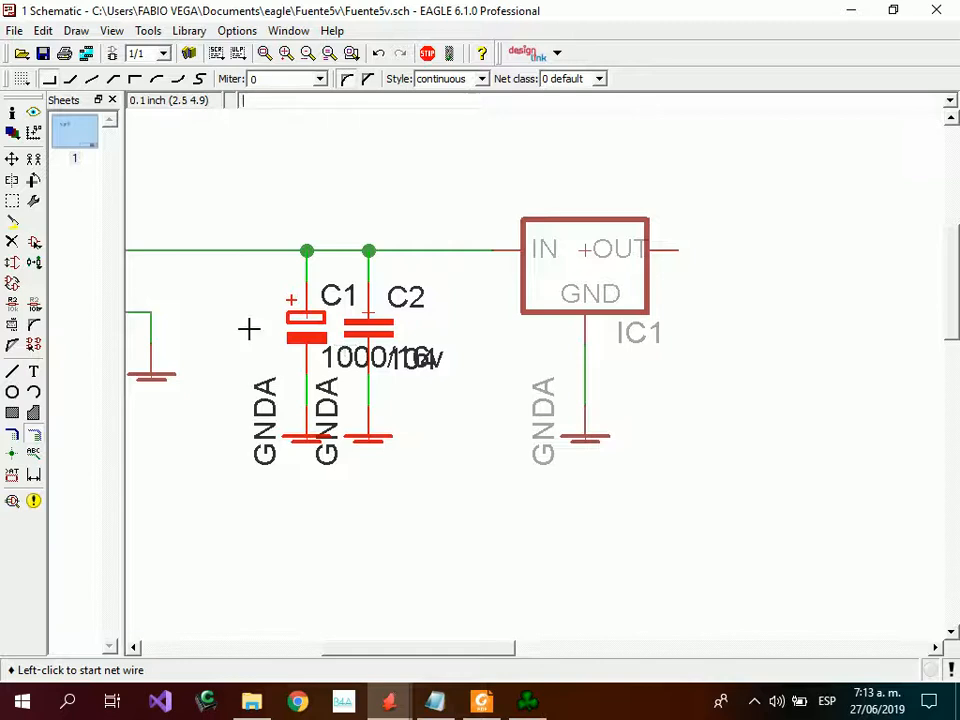
left_click(34, 160)
right_click(366, 336)
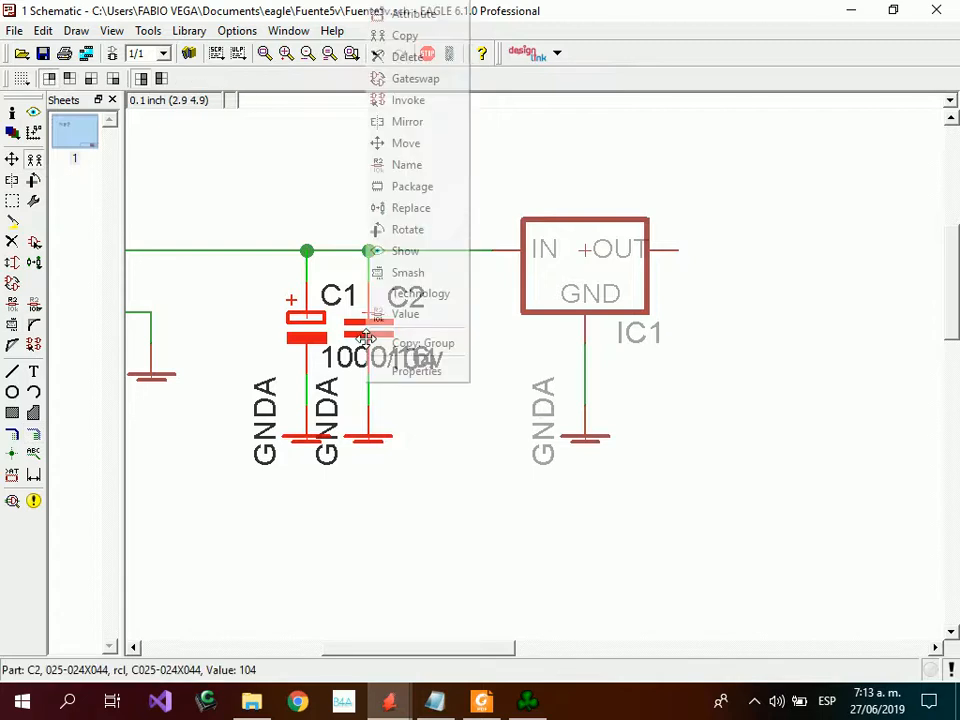
left_click(440, 352)
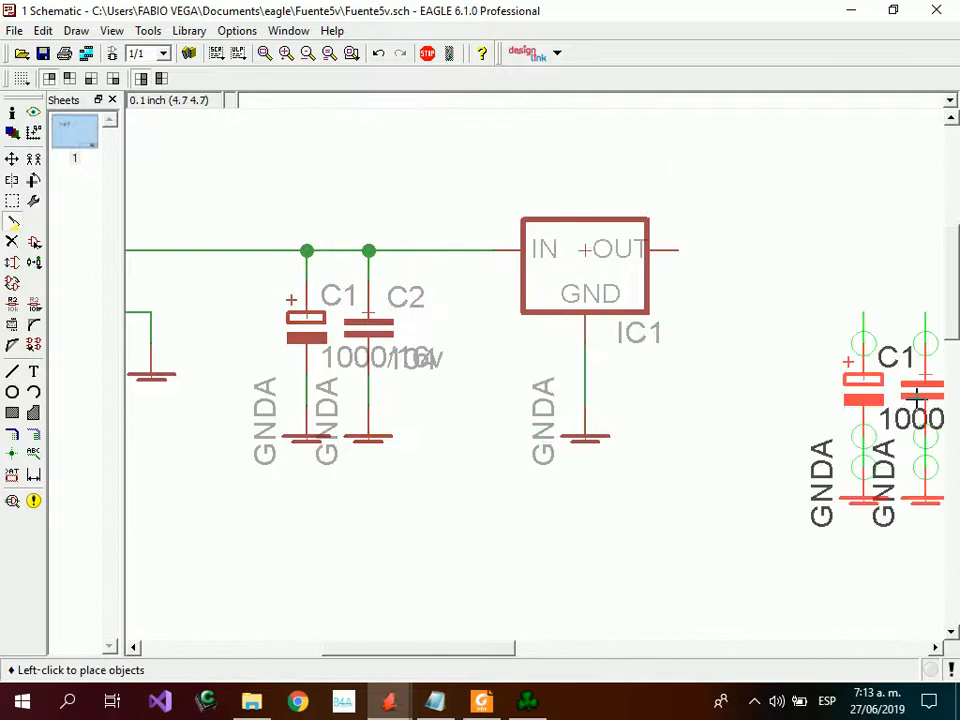
right_click(821, 345)
right_click(792, 343)
right_click(792, 343)
right_click(792, 345)
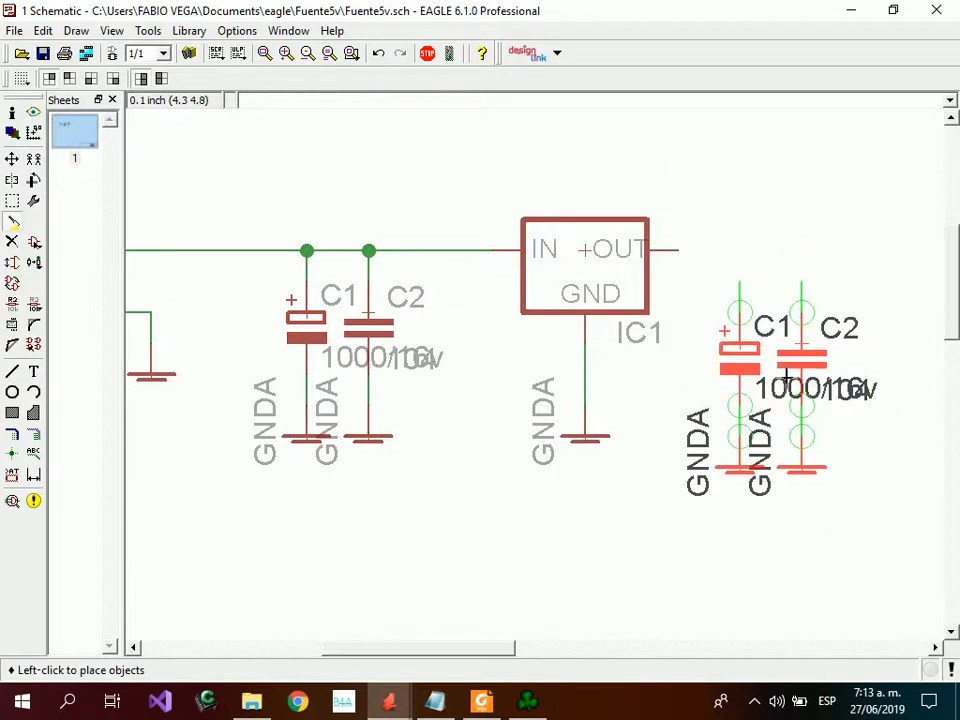
left_click(792, 345)
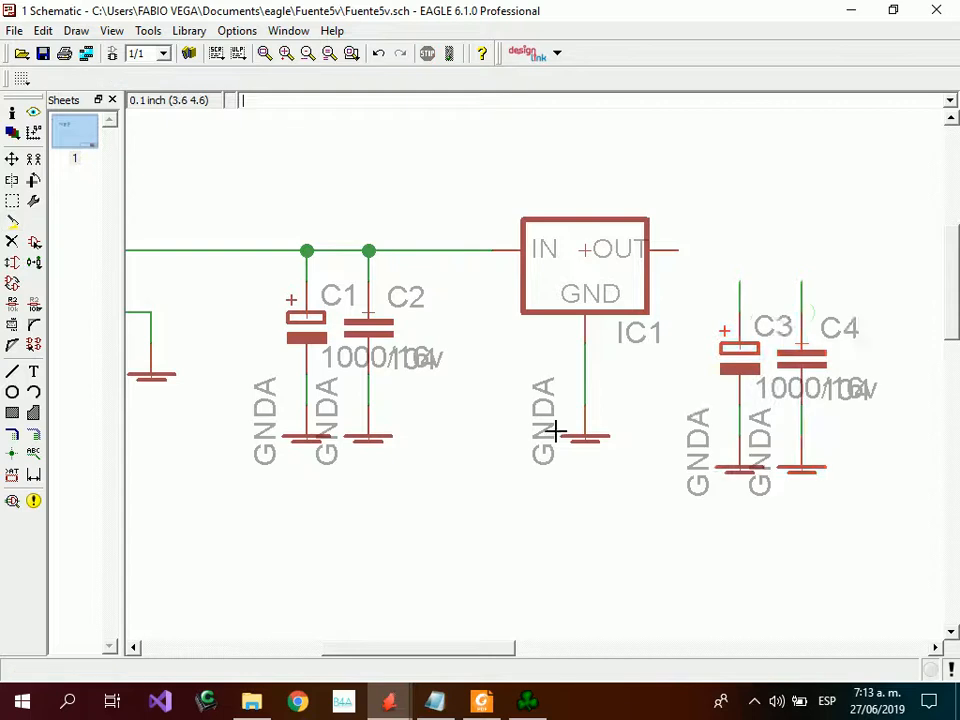
Draw net wires connecting the regulator's OUT pin to the upper wires of C3 and C4.
scroll(315, 365, "down", 2)
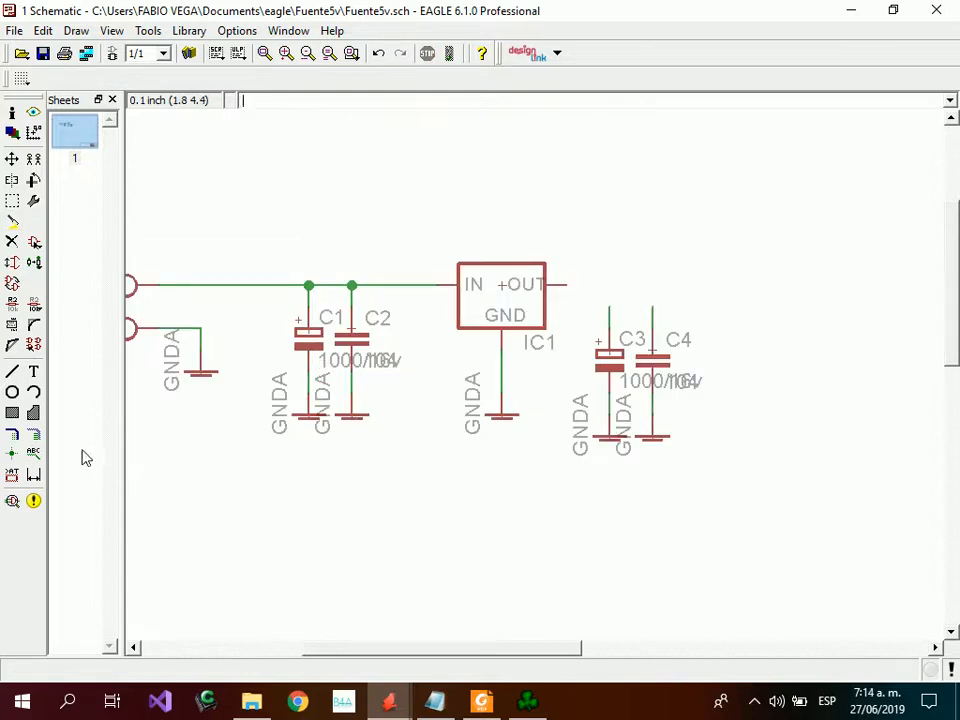
left_click(34, 435)
scroll(560, 330, "up", 3)
left_click(567, 285)
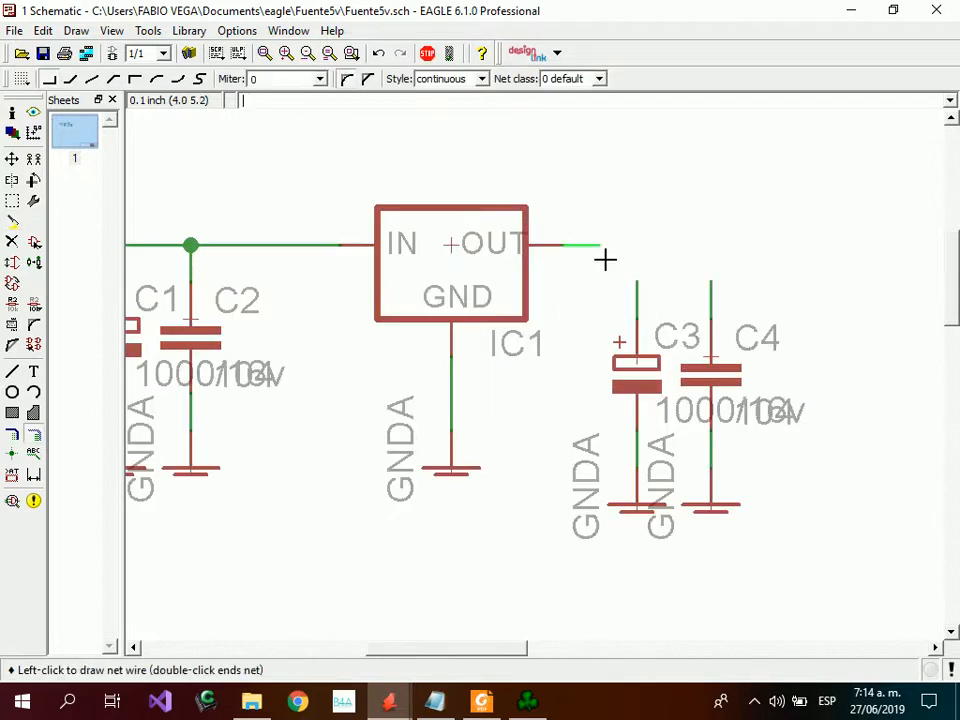
left_click(609, 305)
left_click(610, 286)
left_click(711, 244)
scroll(718, 250, "down", 5)
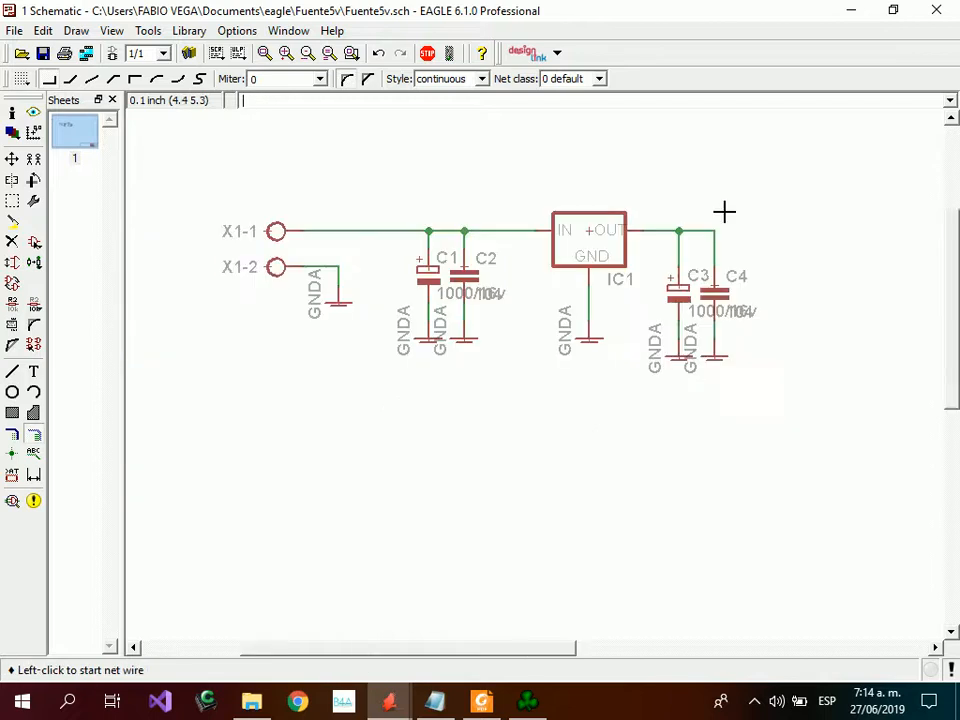
scroll(680, 255, "up", 1)
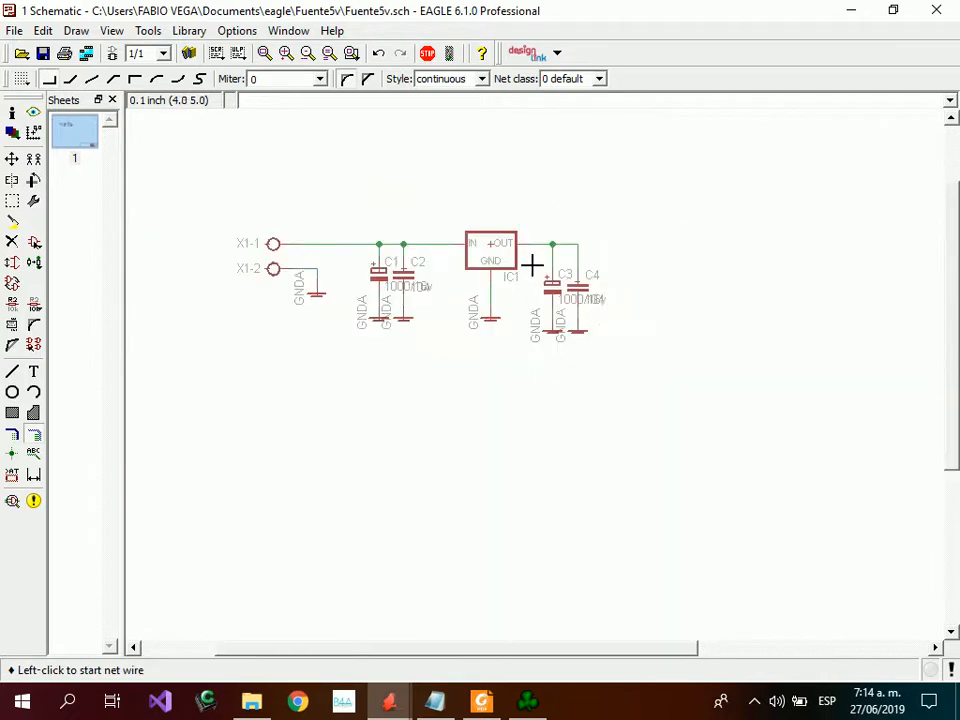
Place a copy of terminal block X1 rotated 180° on the output side of IC1, with a copy of C4's GNDA symbol beside its lower pin.
left_click(12, 201)
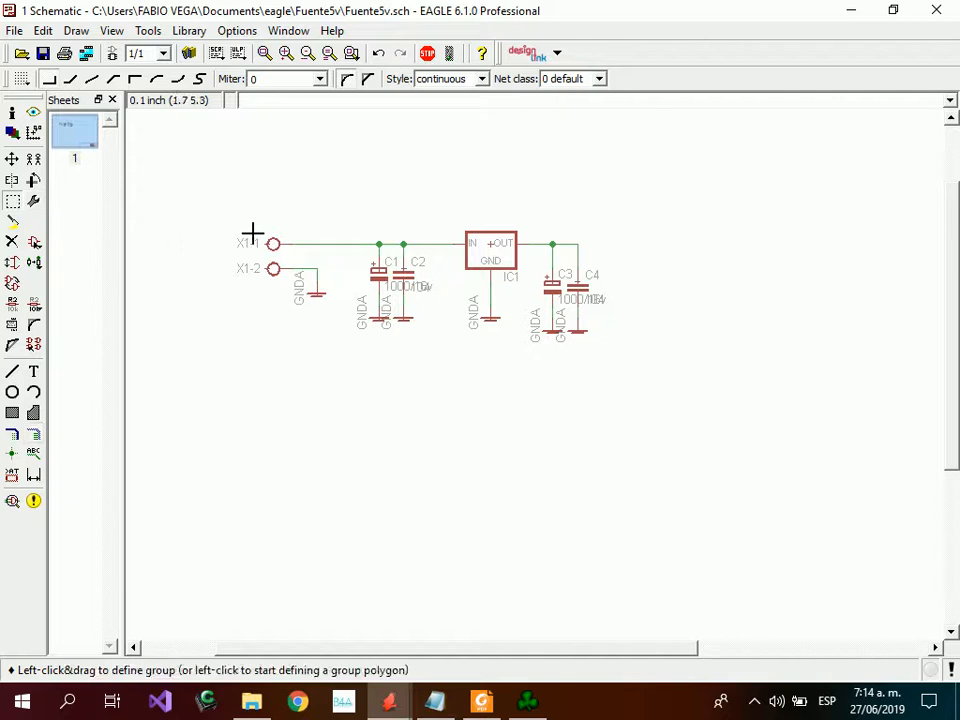
left_click_drag(236, 221, 331, 312)
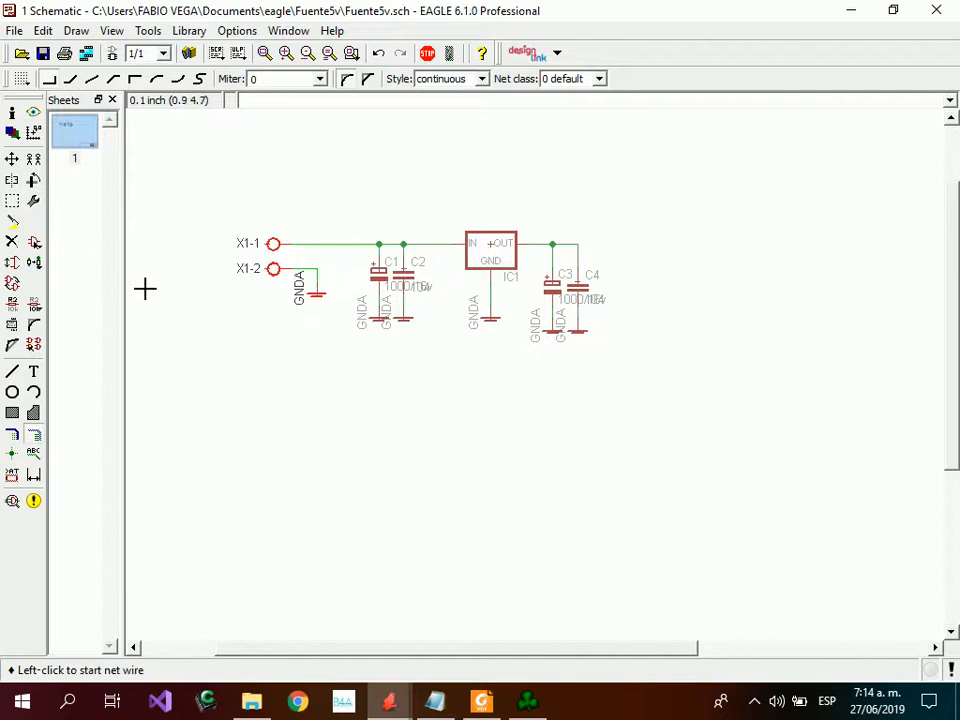
left_click(12, 159)
left_click(250, 241)
right_click(693, 154)
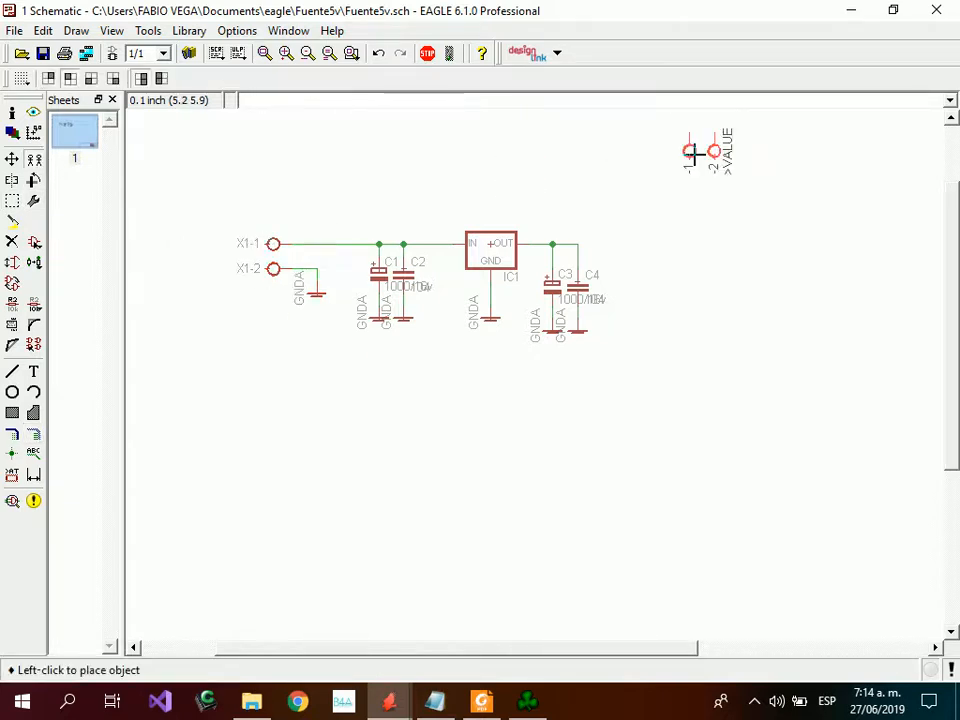
right_click(696, 157)
left_click(654, 268)
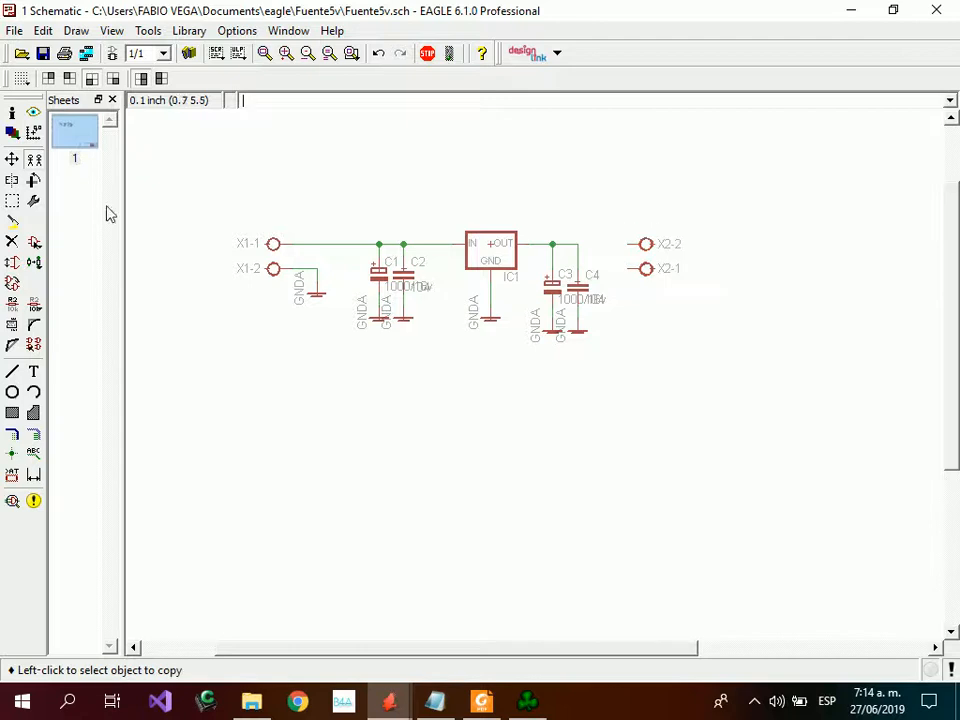
left_click(576, 328)
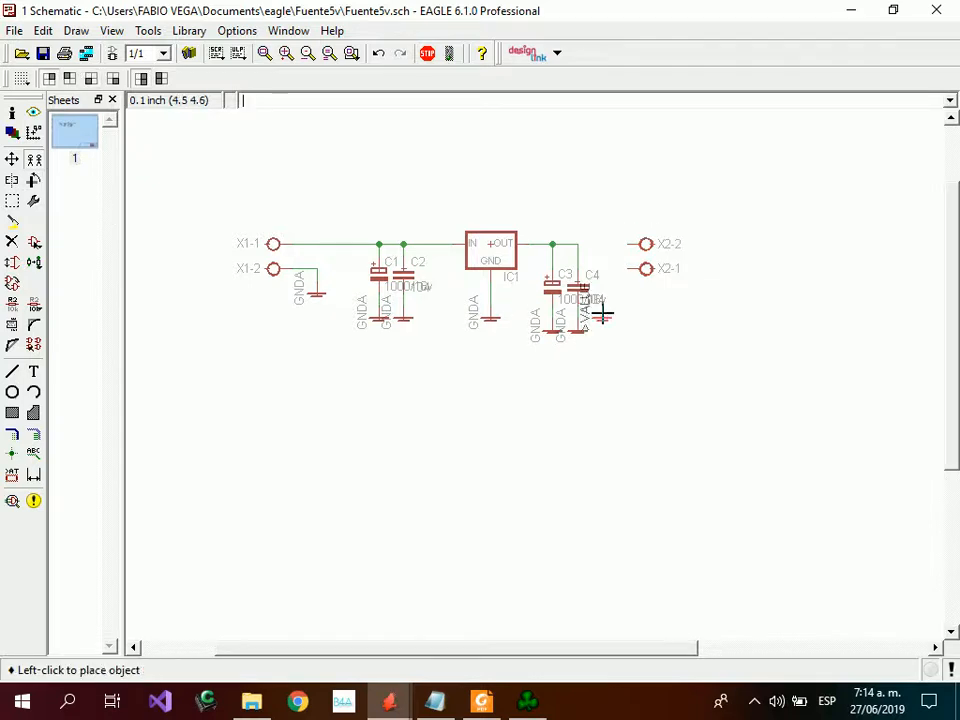
left_click(616, 293)
Draw net wires from X2-1 to the new GNDA symbol and from X2-2 to the net corner above C4.
scroll(625, 273, "up", 6)
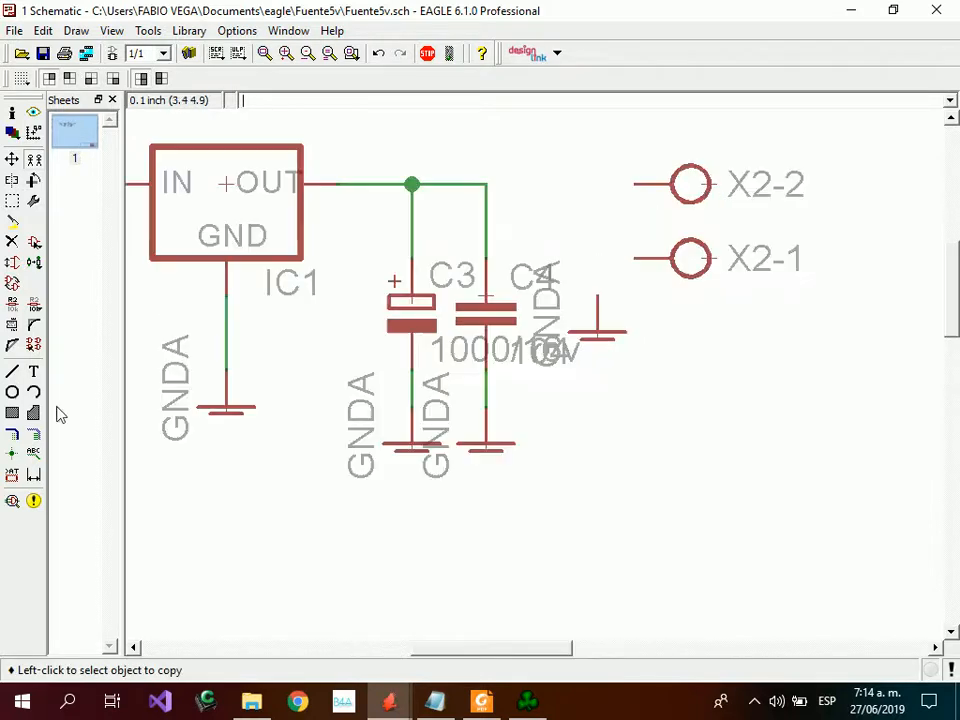
left_click(33, 434)
scroll(646, 220, "up", 2)
left_click(627, 273)
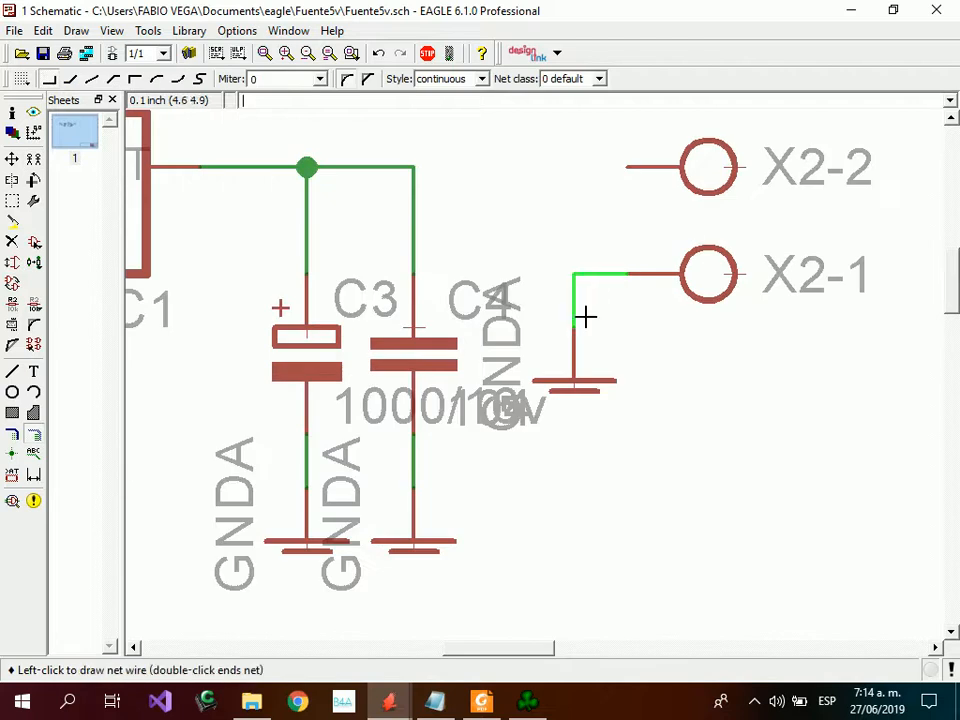
left_click(574, 325)
left_click(626, 166)
double_click(413, 166)
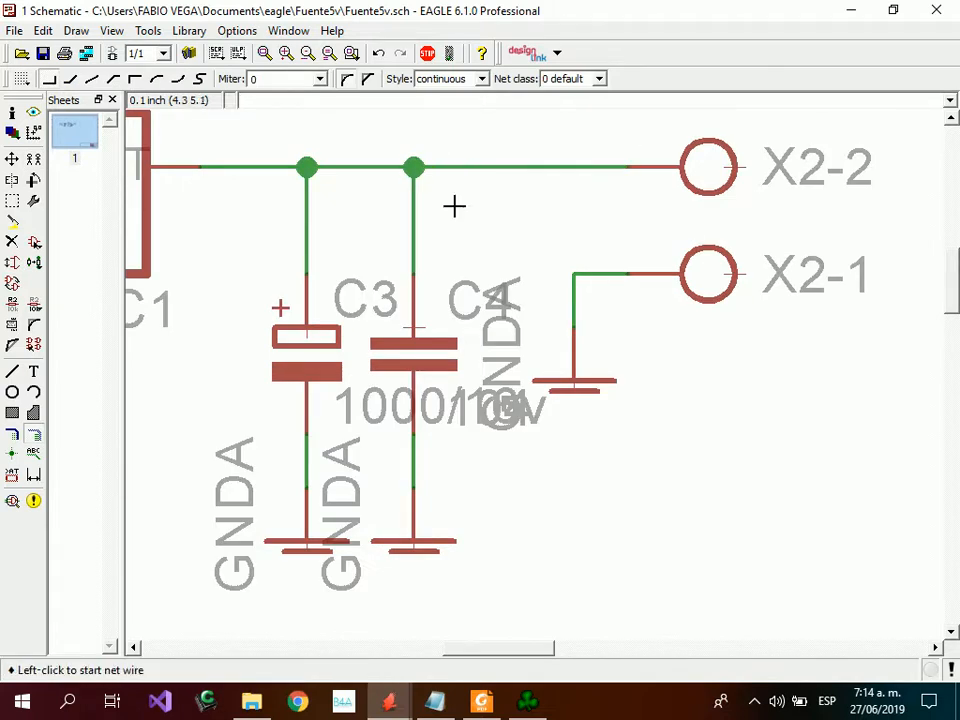
Set the value of terminal block X1 to Input.
scroll(454, 206, "down", 5)
scroll(289, 193, "up", 7)
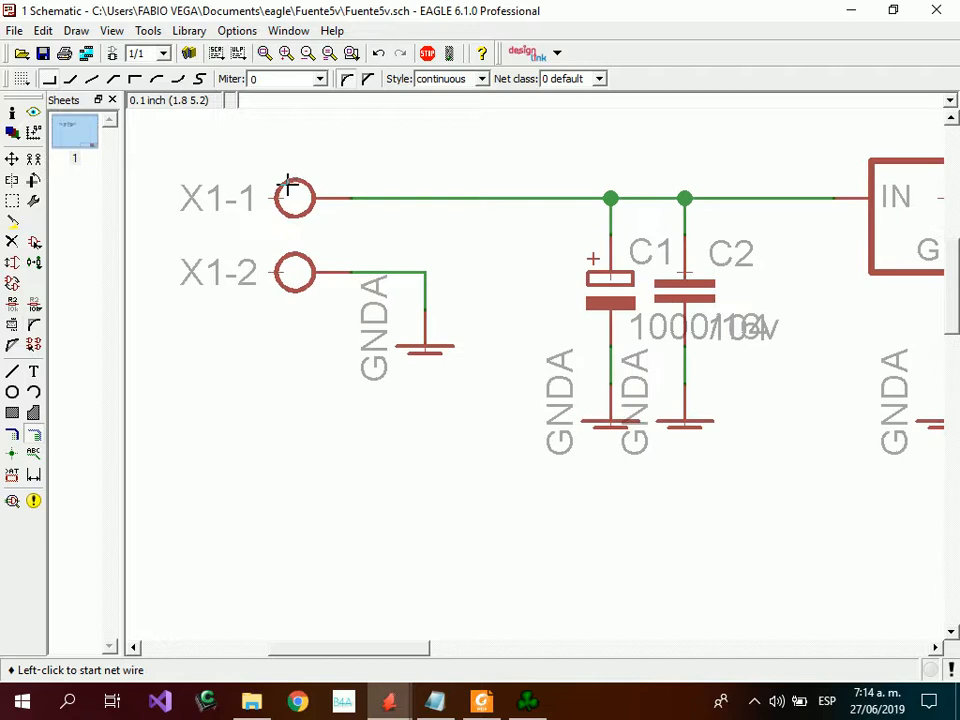
left_click(36, 306)
left_click(291, 212)
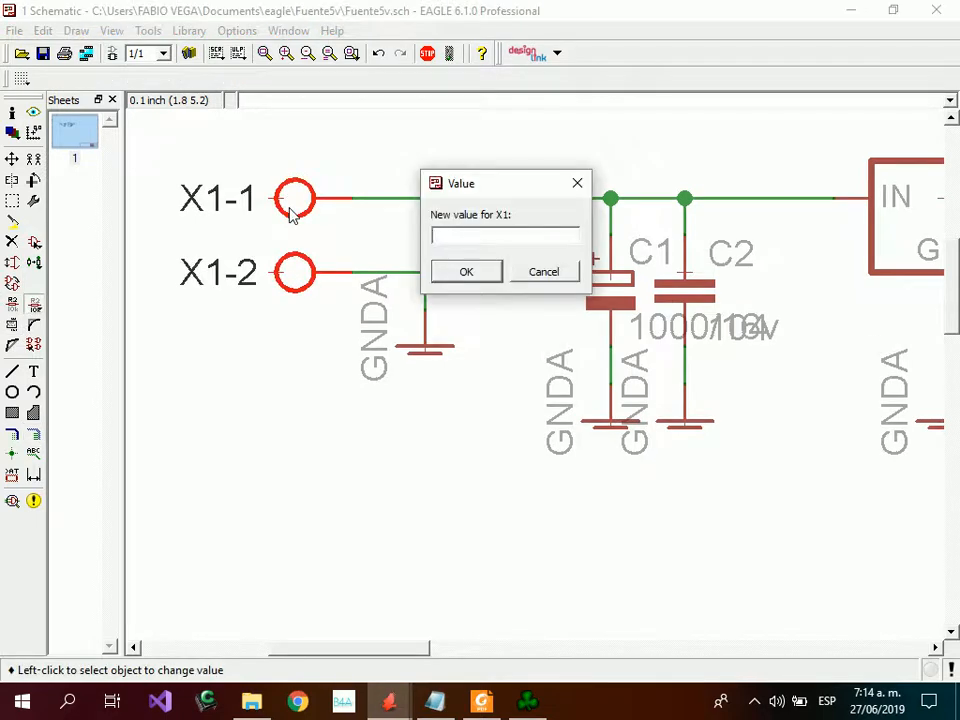
type("Input")
key("Return")
Set the value of terminal block X2 to Output.
scroll(190, 243, "down", 4)
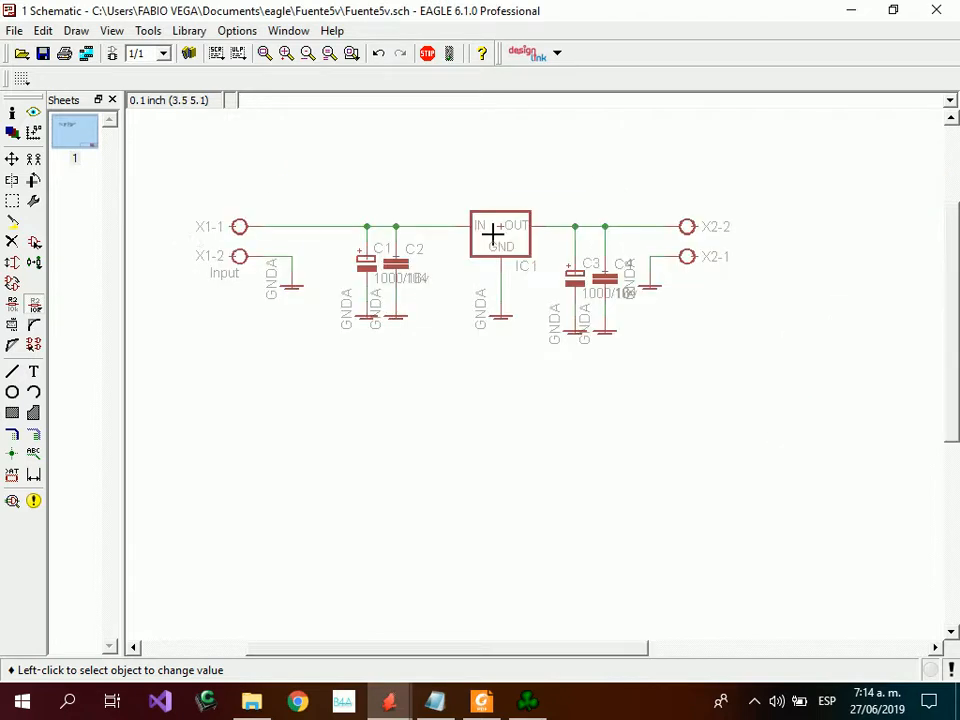
scroll(640, 225, "up", 6)
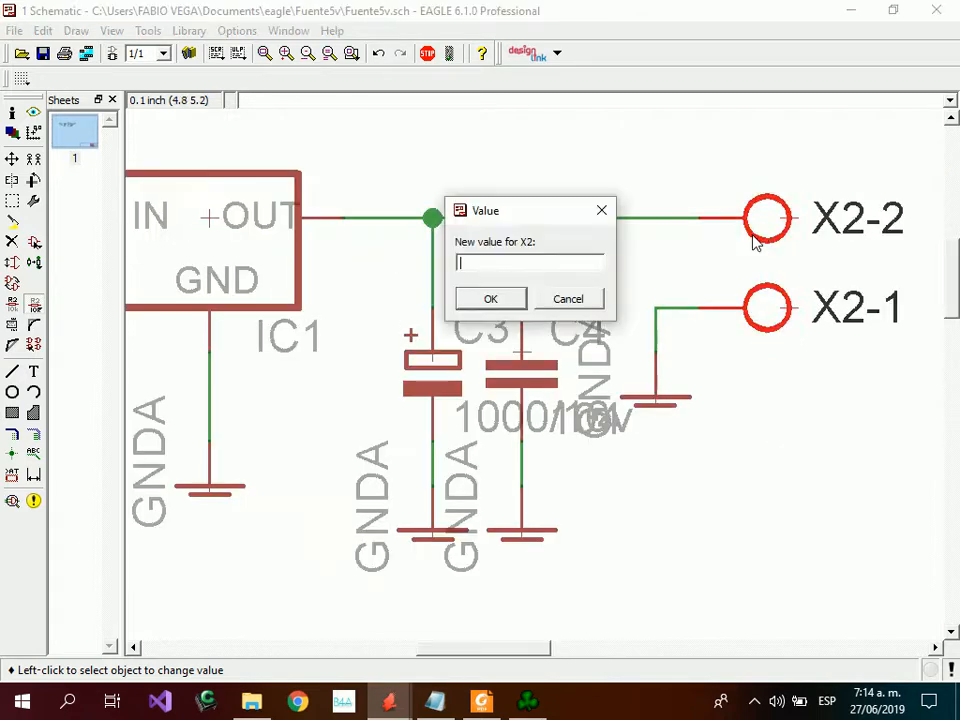
type("Output")
key("Return")
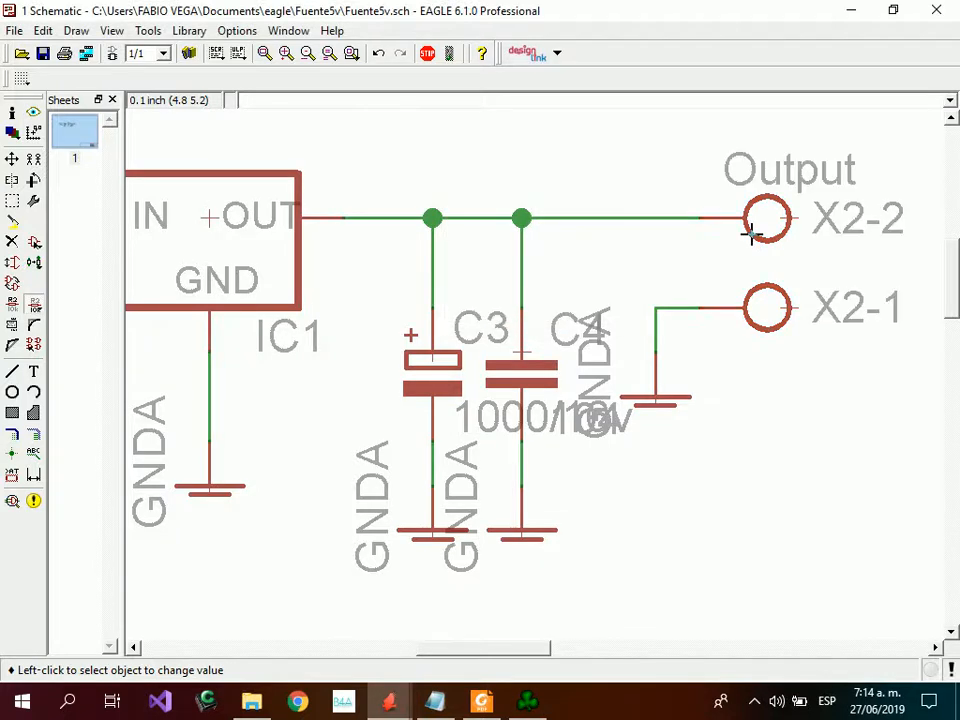
Group the complete power supply circuit and move it right and down, nearer the middle of the drawing frame.
scroll(750, 233, "down", 4)
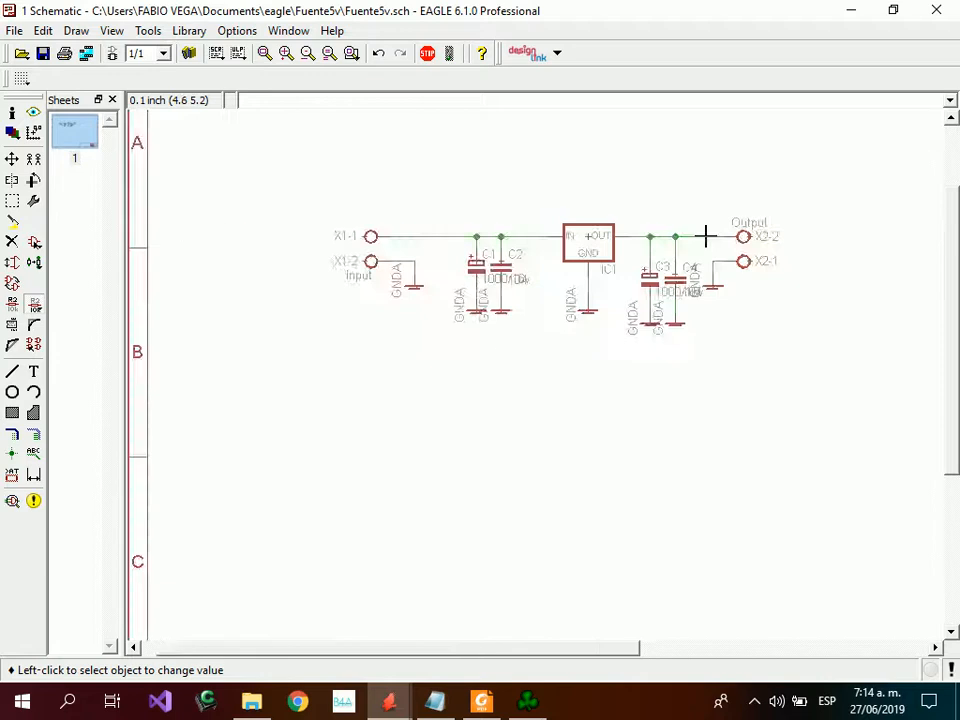
scroll(664, 228, "up", 1)
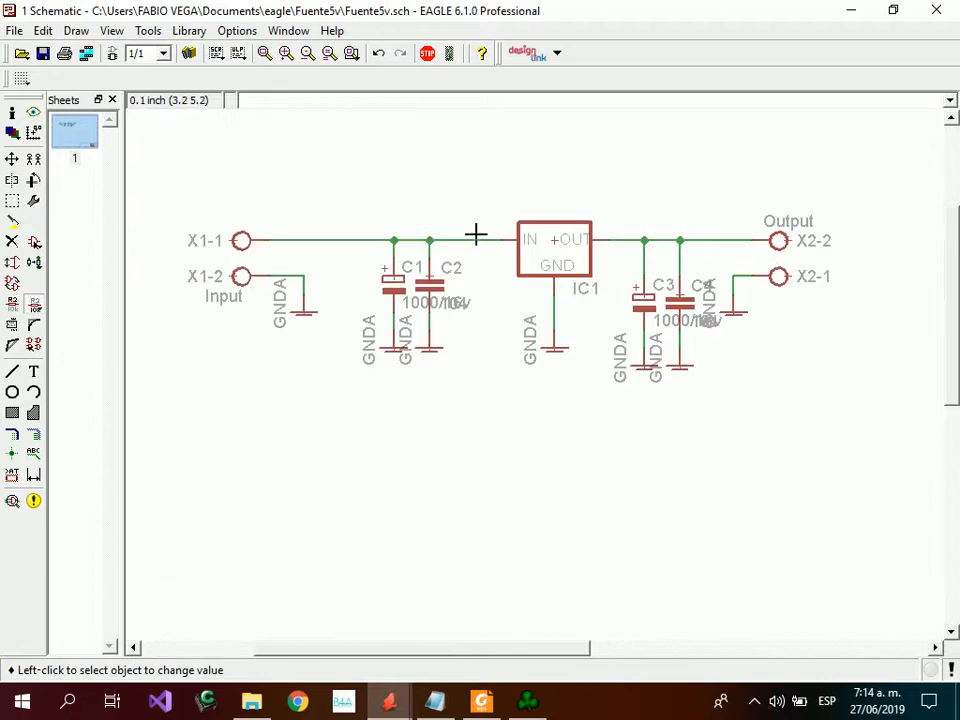
scroll(392, 227, "down", 1)
scroll(391, 226, "up", 2)
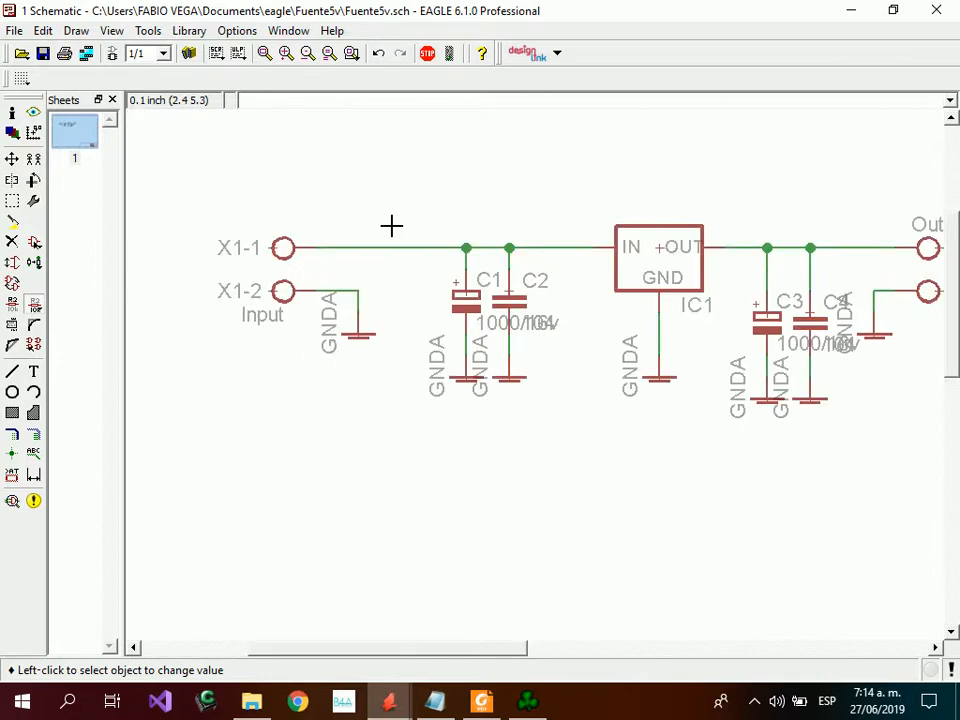
left_click(265, 53)
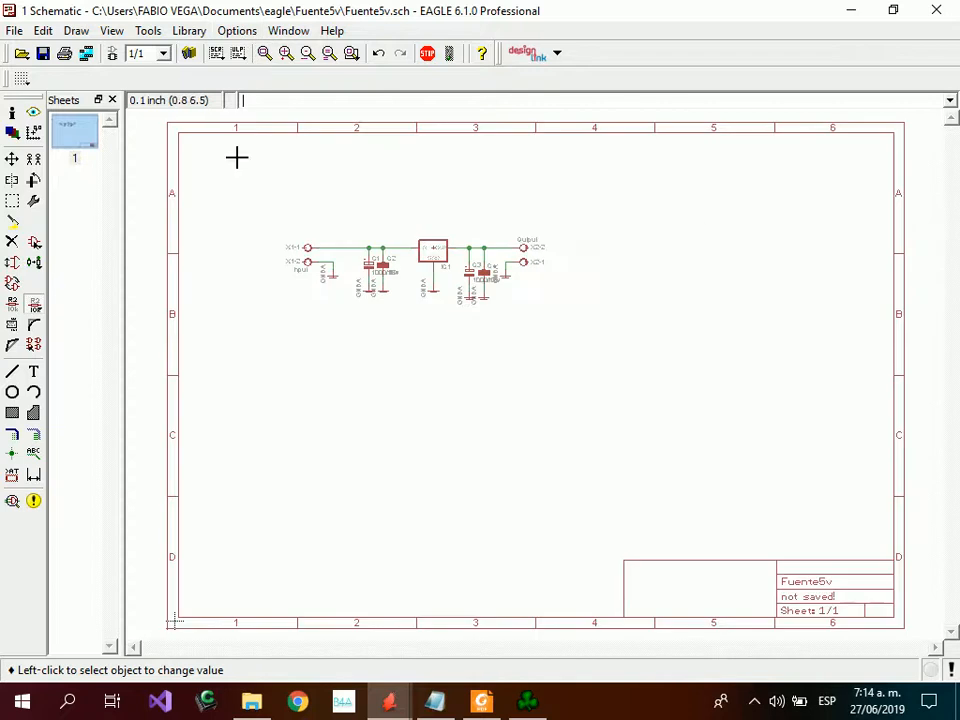
left_click_drag(251, 214, 435, 300)
left_click(12, 159)
right_click(254, 268)
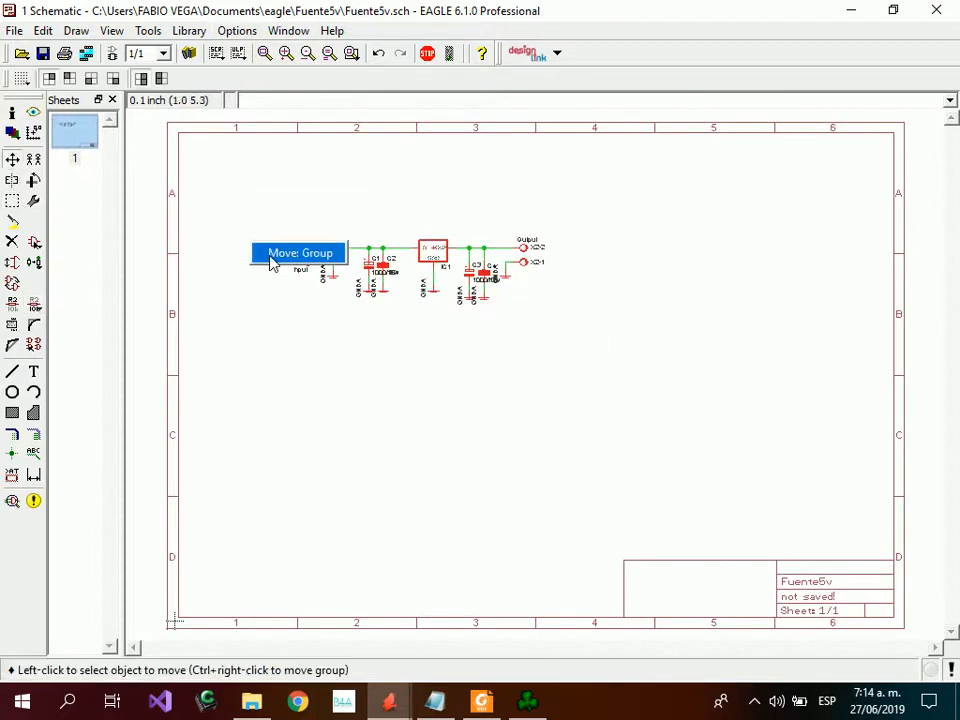
left_click(274, 257)
left_click(345, 313)
Create the Fuente5v board from the schematic, working in a maximized board window, and save the files.
scroll(521, 366, "up", 2)
scroll(521, 366, "up", 4)
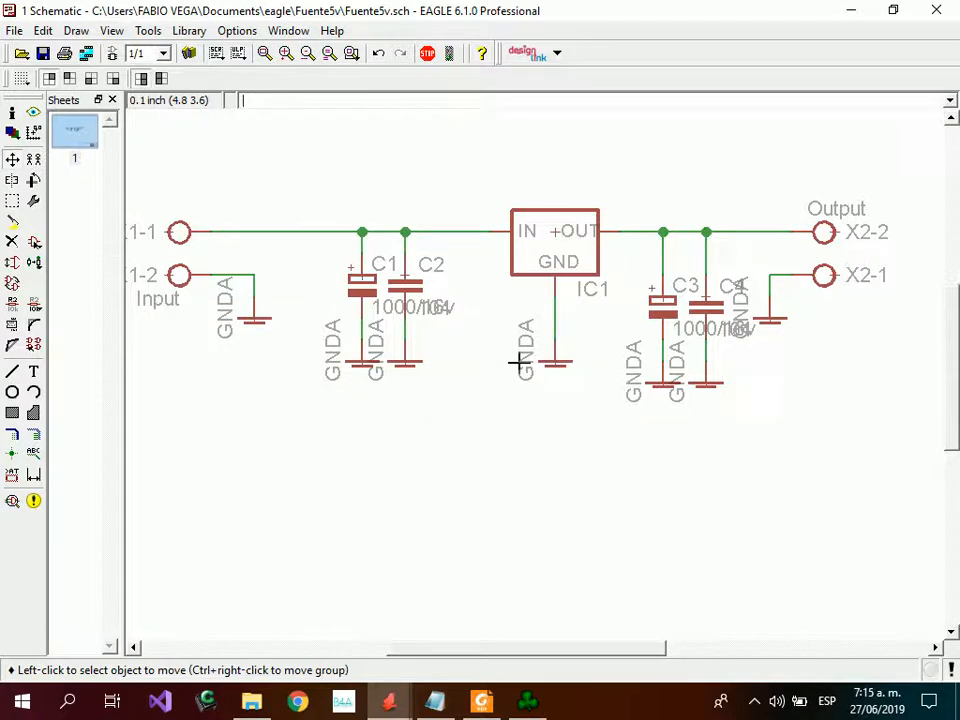
scroll(465, 261, "down", 1)
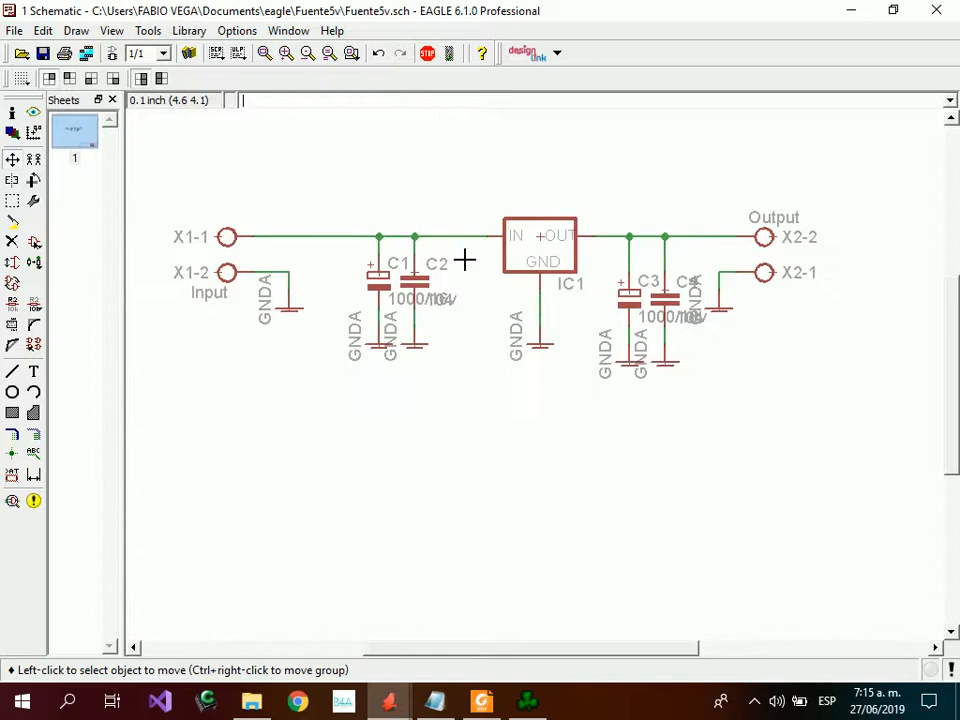
left_click(113, 55)
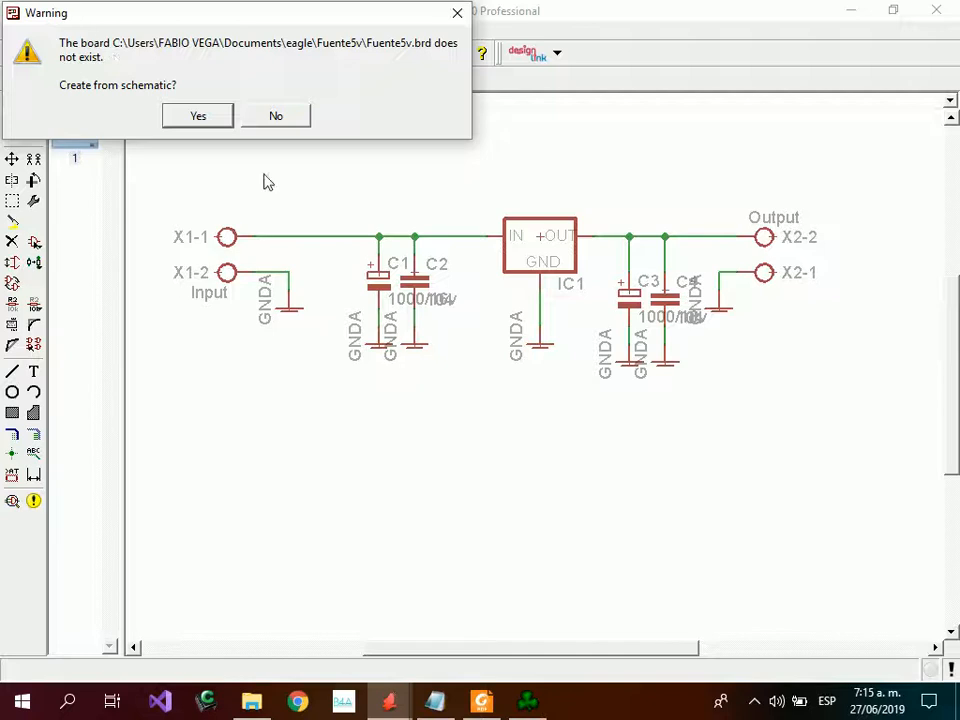
left_click(199, 117)
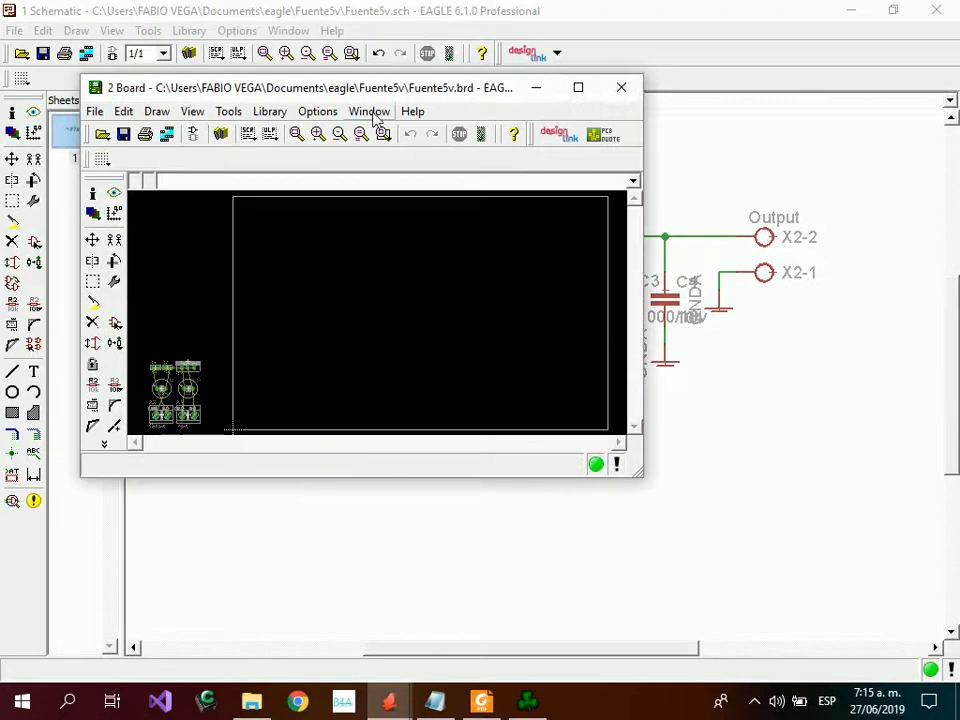
left_click(579, 90)
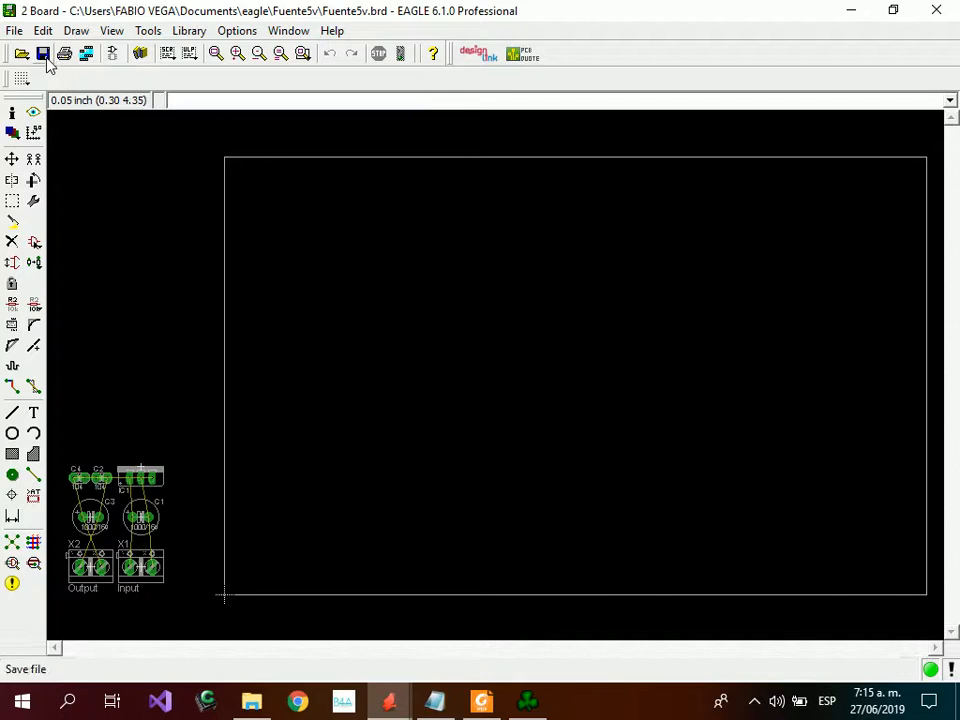
left_click(42, 57)
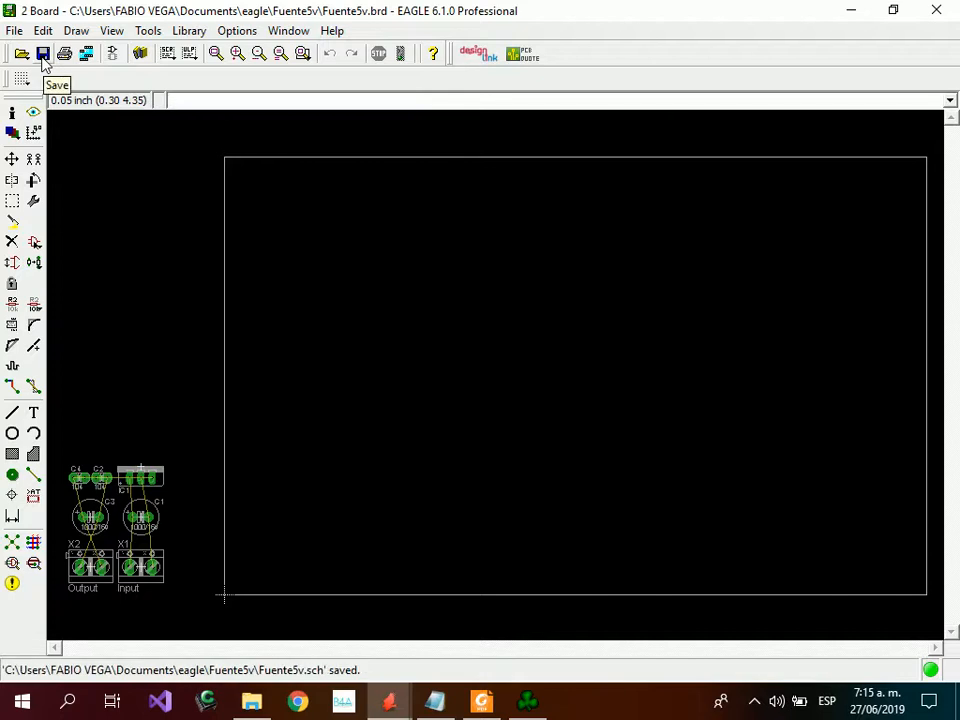
Try moving IC1, C1, X1 and C4 one by one into the board outline, and undo these moves.
scroll(236, 156, "down", 2)
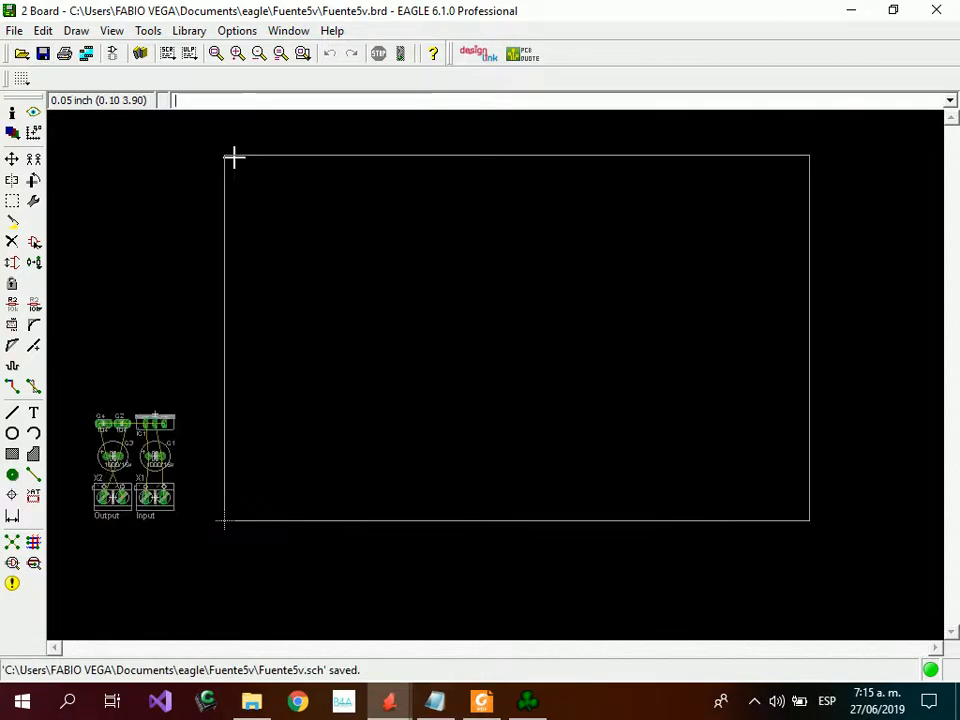
scroll(50, 298, "up", 1)
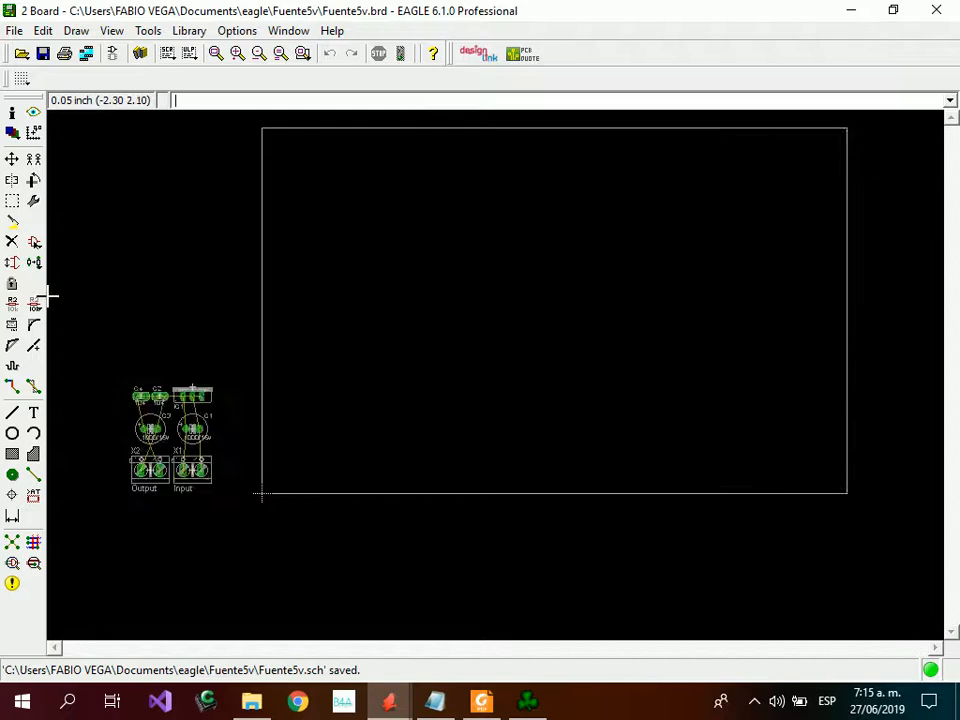
scroll(50, 298, "down", 1)
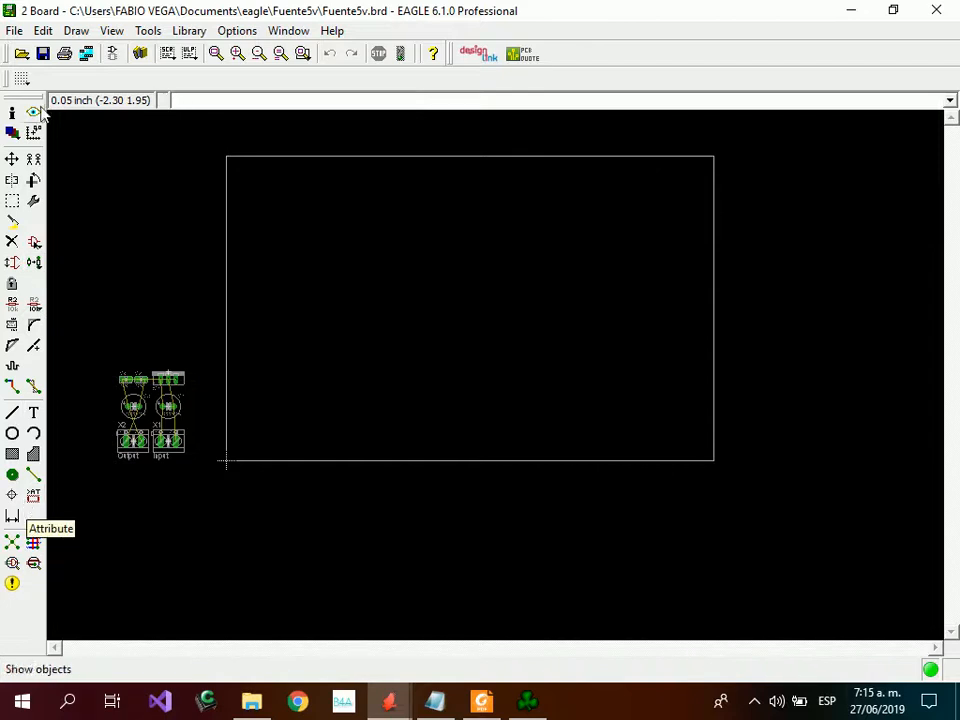
left_click(12, 159)
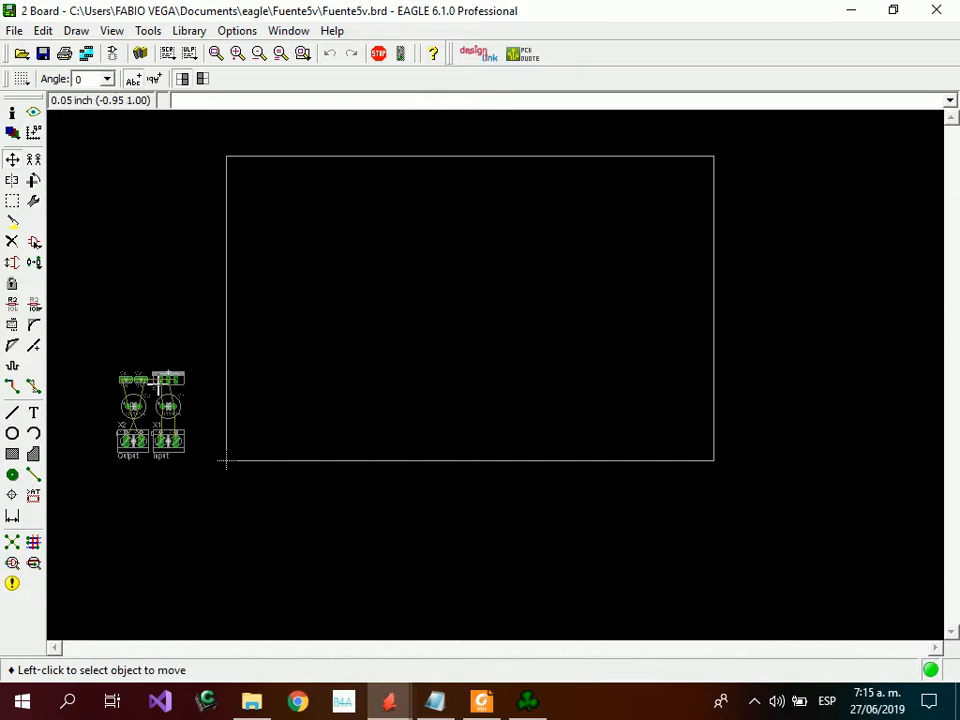
left_click(166, 378)
left_click(280, 168)
left_click(168, 412)
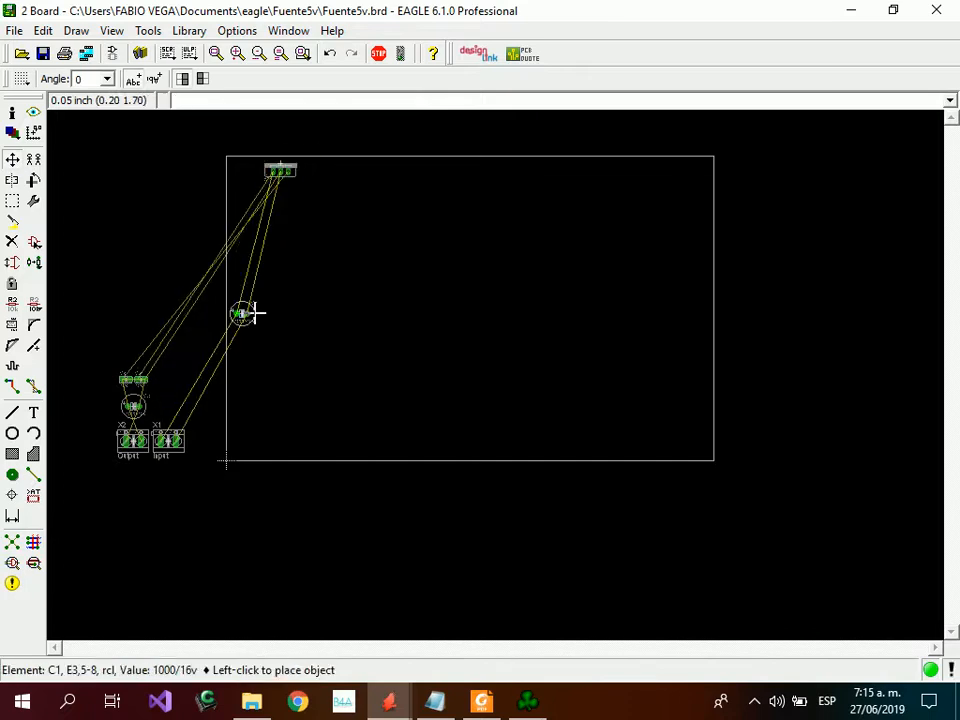
left_click(321, 194)
left_click(168, 440)
left_click(357, 216)
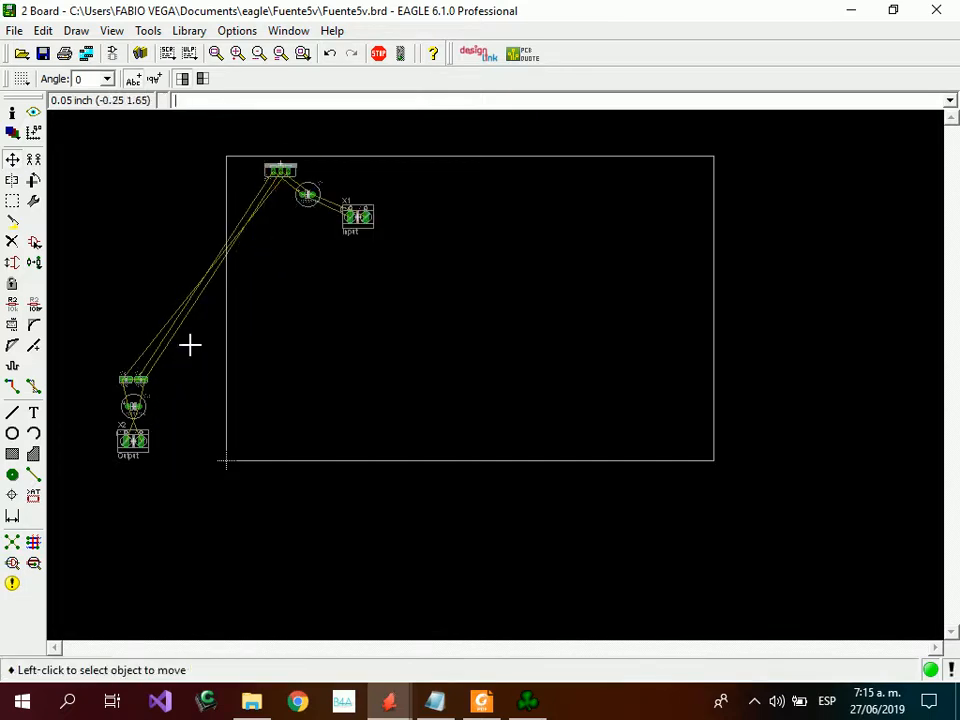
left_click(100, 399)
left_click(339, 306)
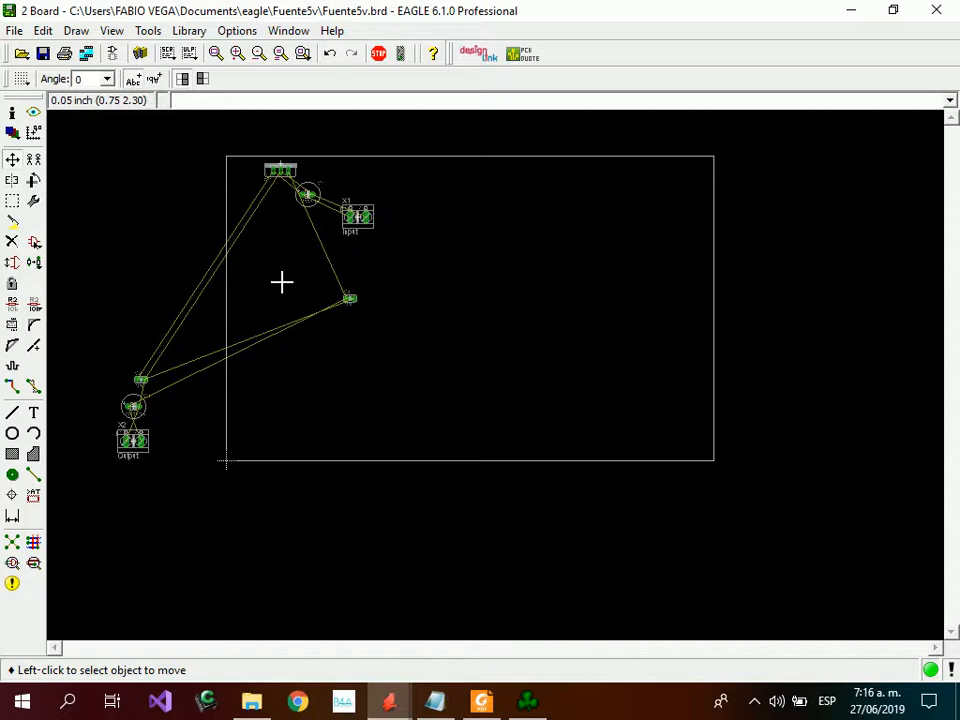
key("ctrl+z")
key("ctrl+z")
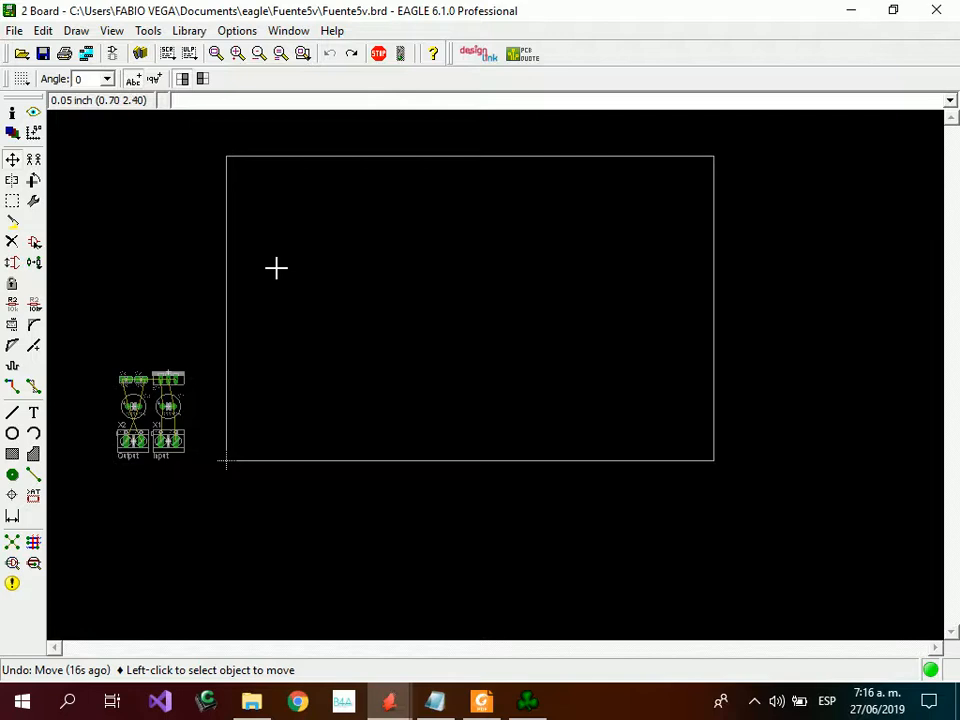
Group all the components, rotate the group to 90 degrees and place it inside the board outline near its upper-left corner.
left_click(12, 203)
left_click_drag(114, 367, 199, 471)
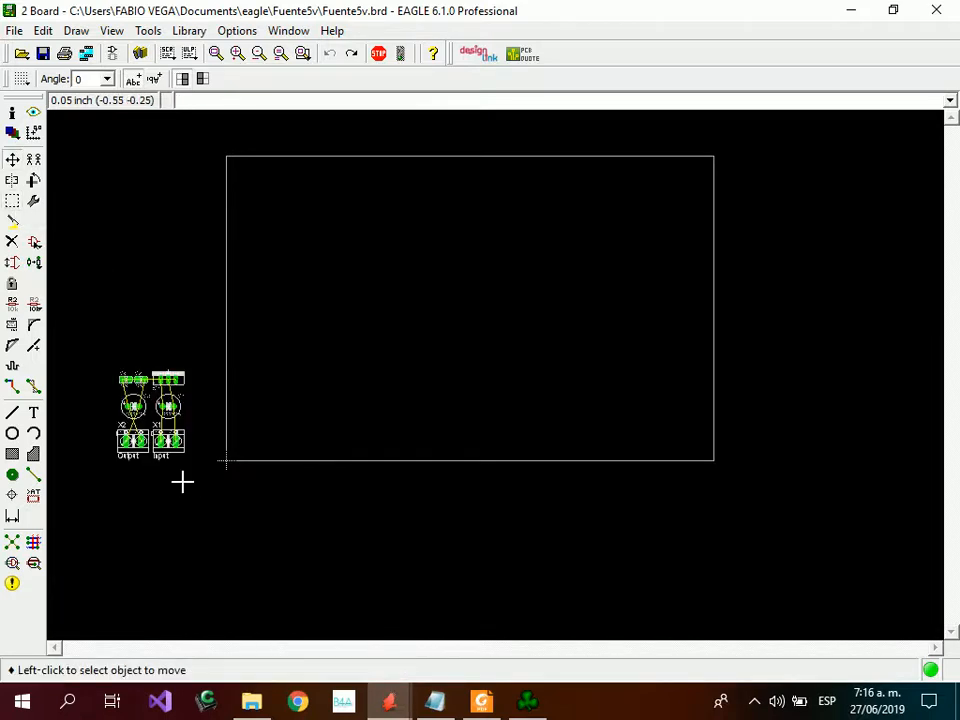
left_click(12, 160)
right_click(122, 430)
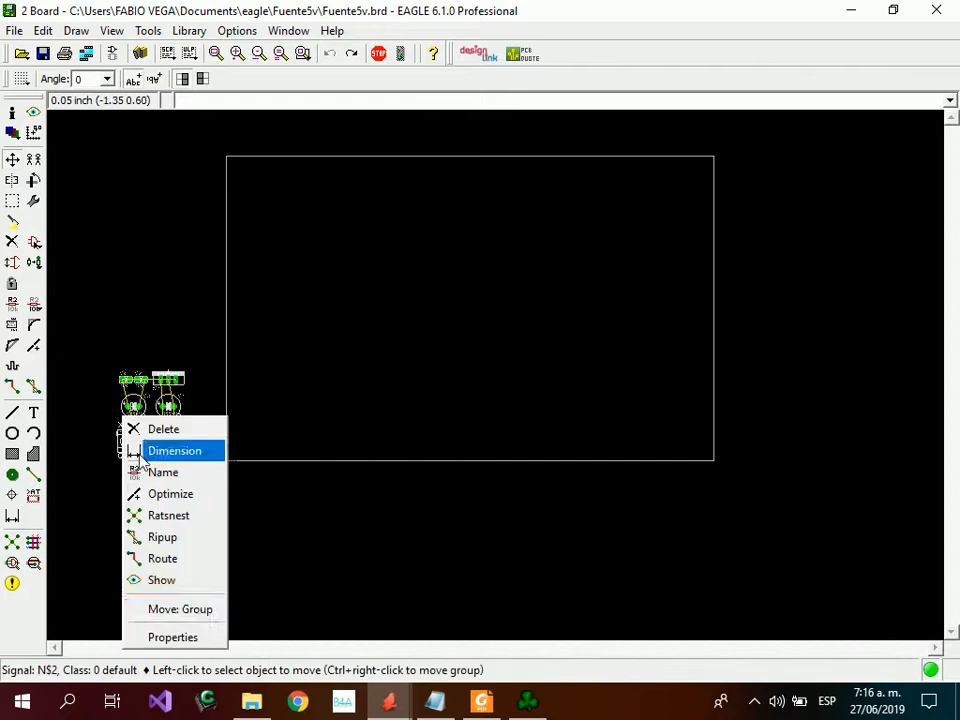
left_click(141, 610)
right_click(296, 238)
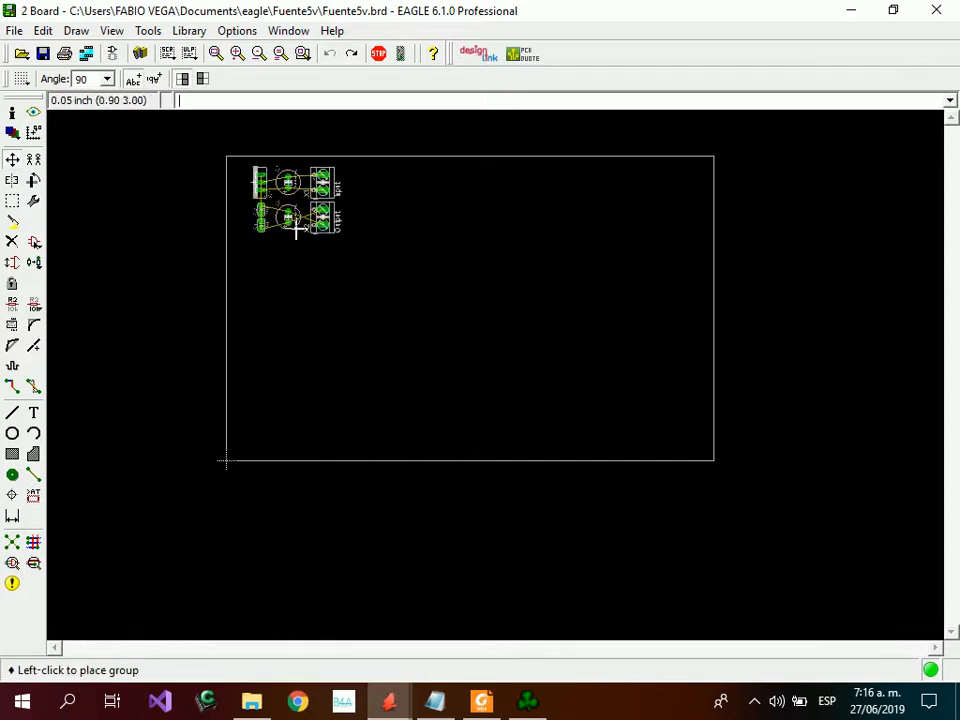
left_click(296, 227)
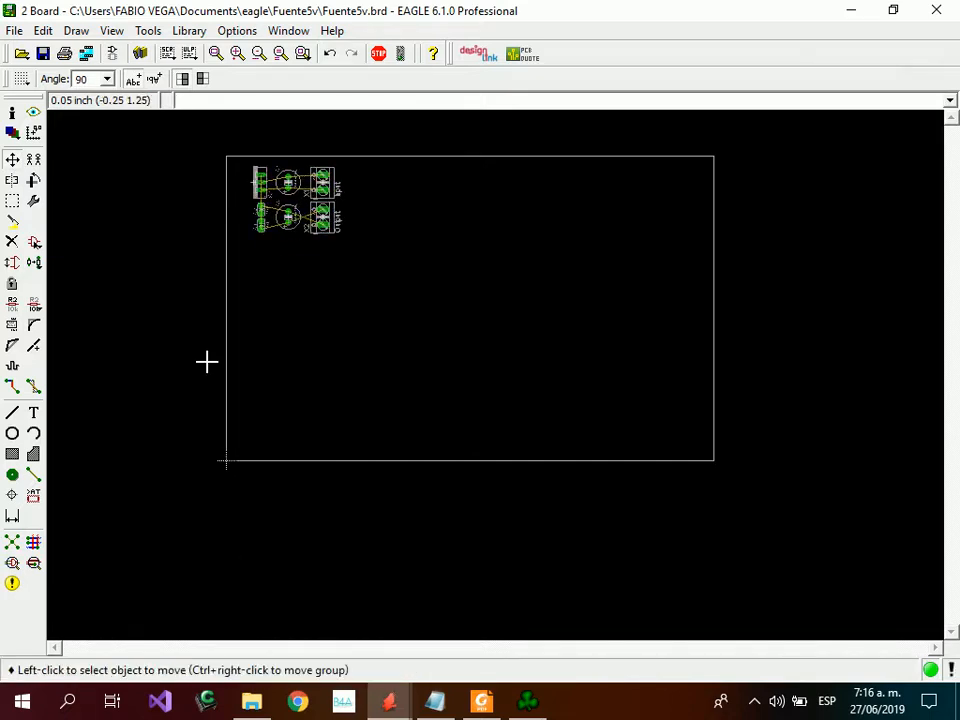
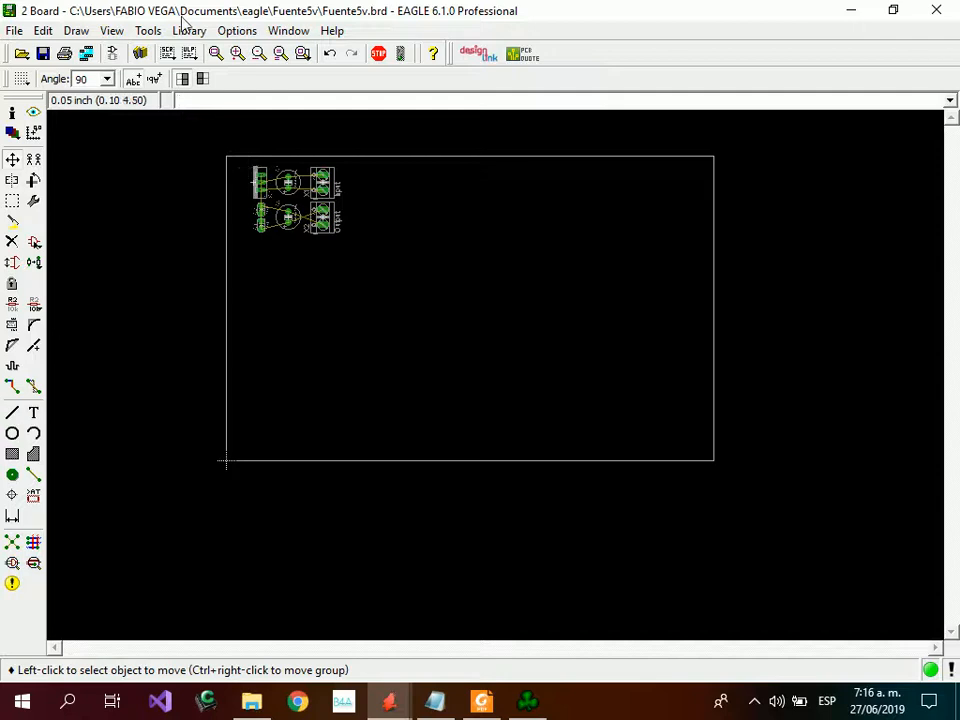
Change the line width of the board outline's edges to 0.024 inch.
left_click(12, 159)
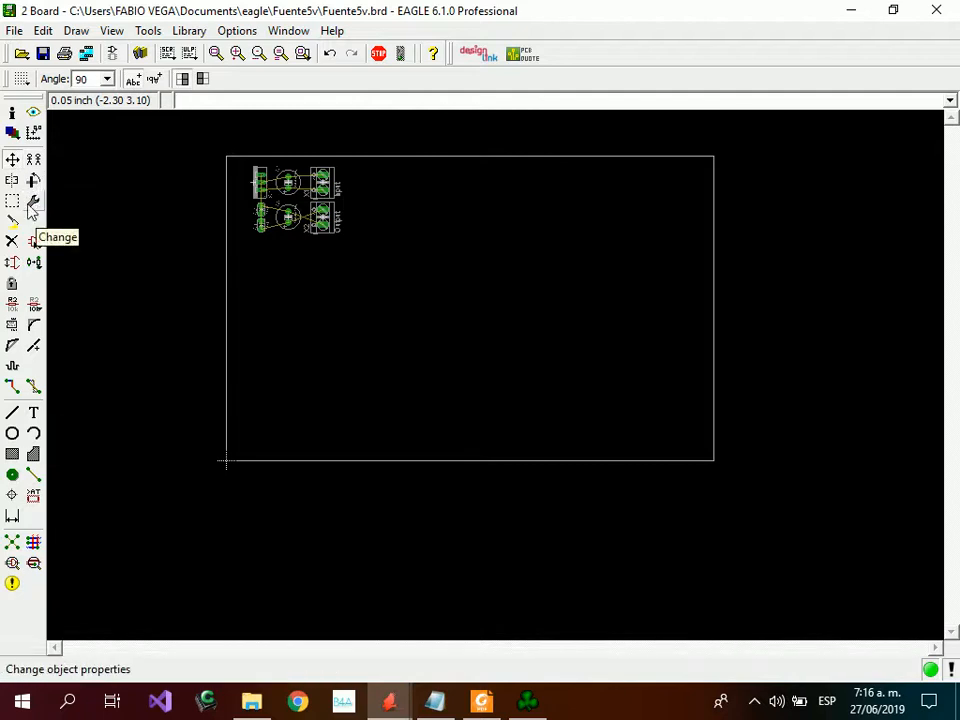
left_click(33, 203)
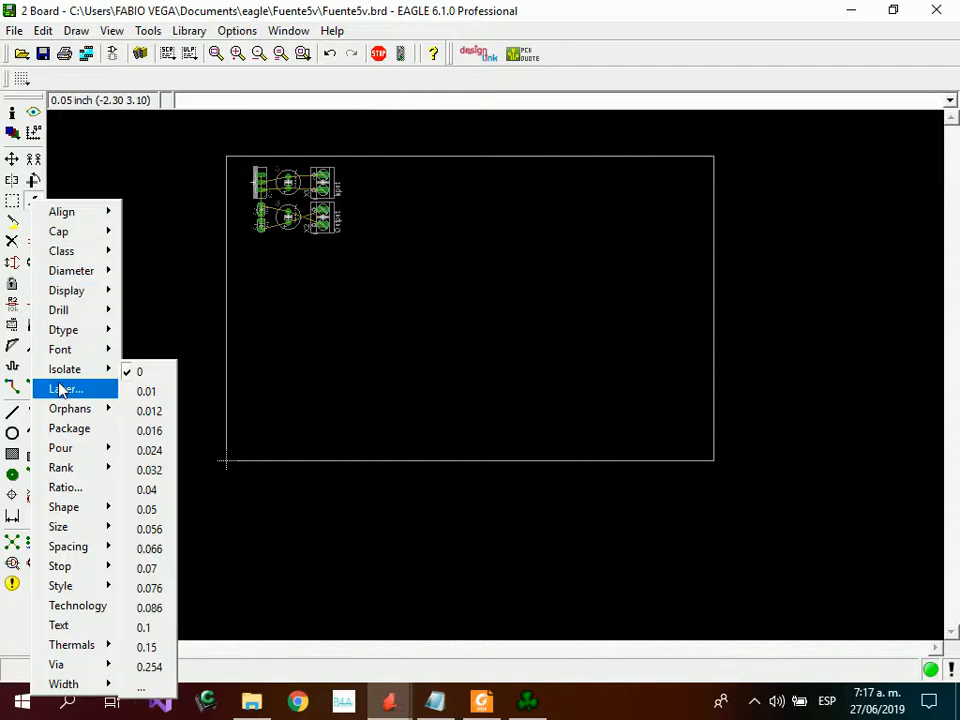
mouse_move(82, 278)
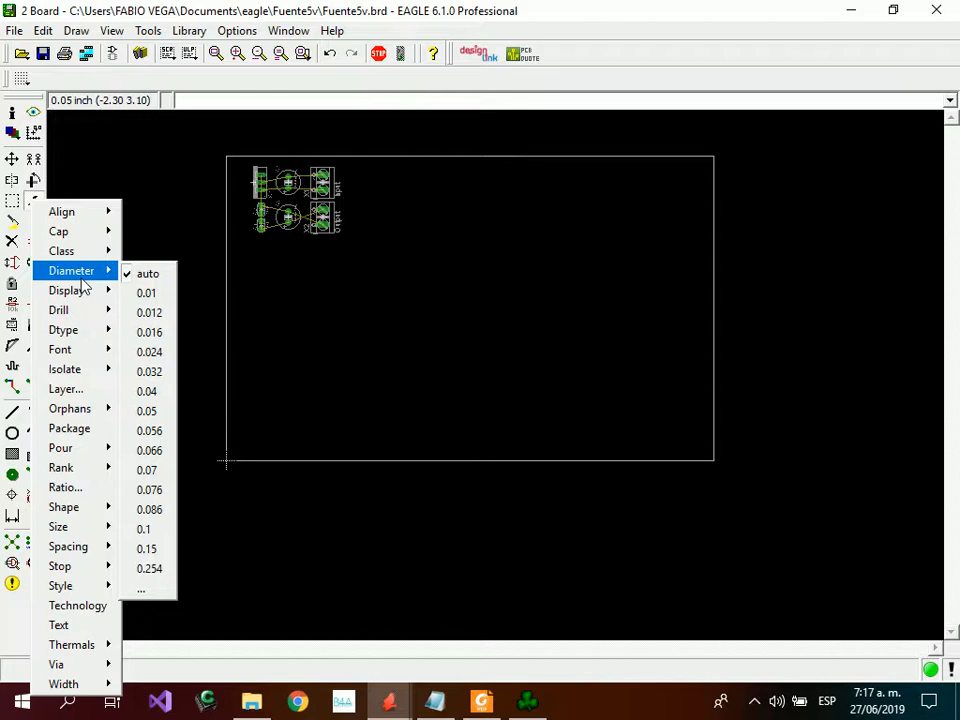
mouse_move(87, 313)
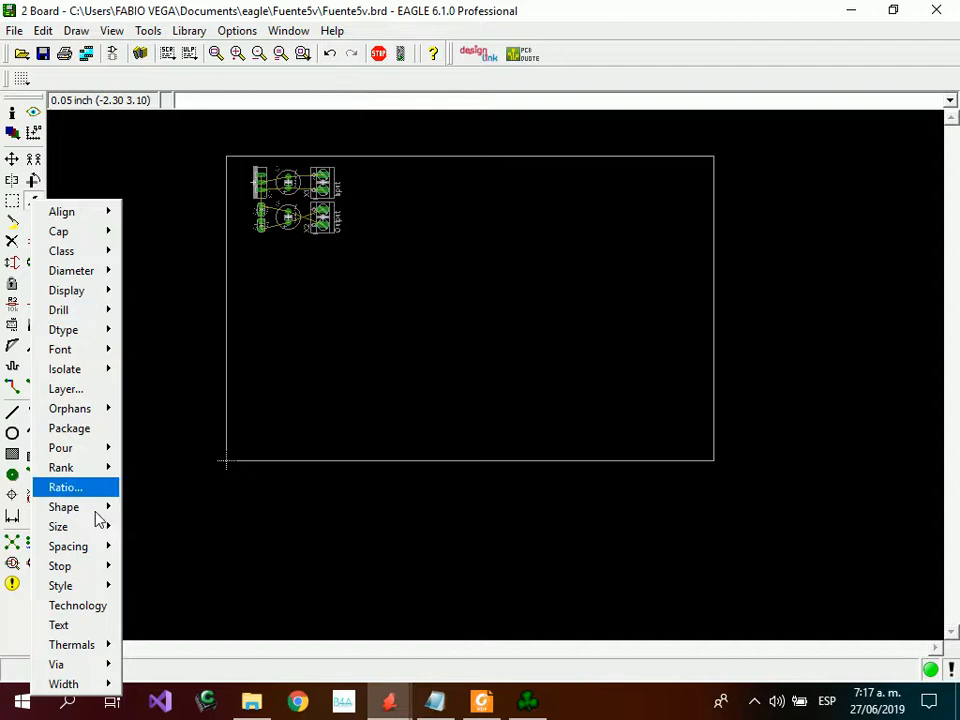
mouse_move(100, 686)
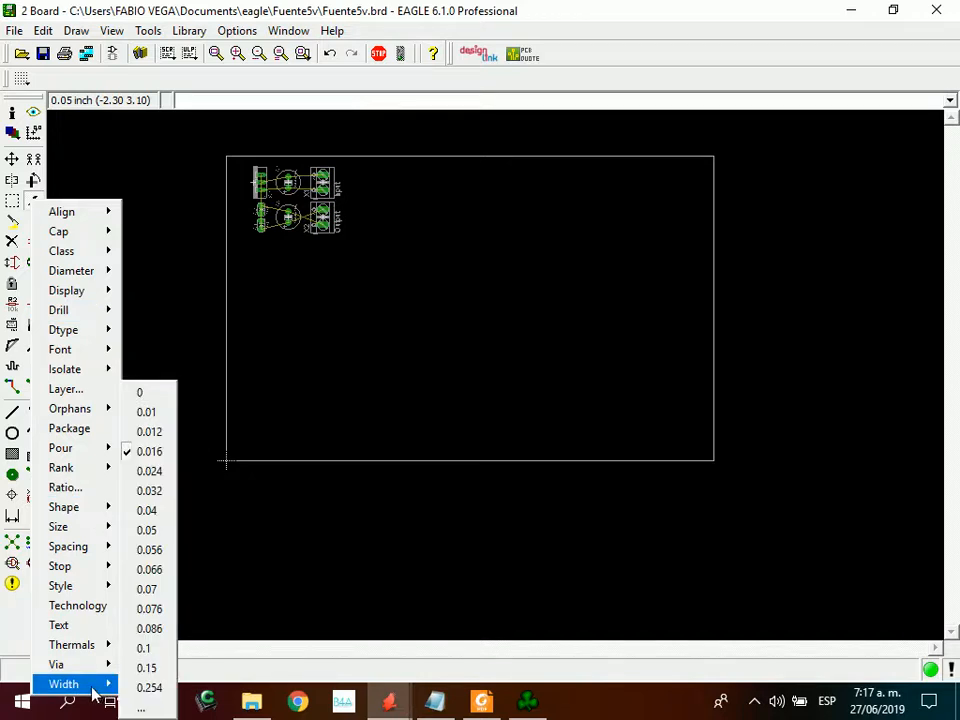
left_click(147, 477)
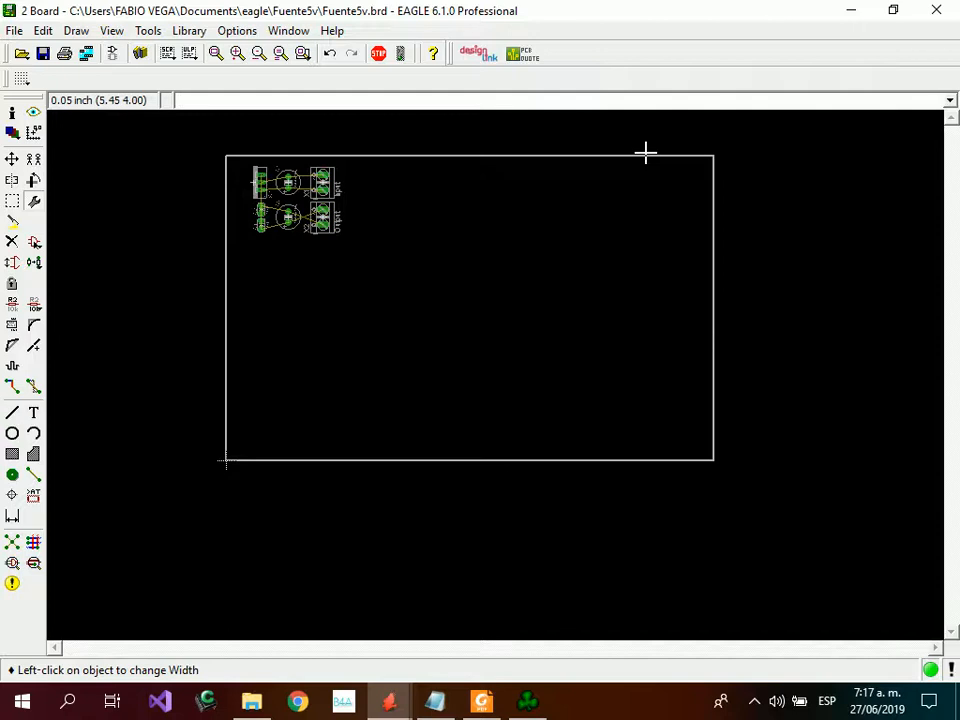
Hide layer 20 Dimension on the board.
left_click(12, 131)
left_click(27, 164)
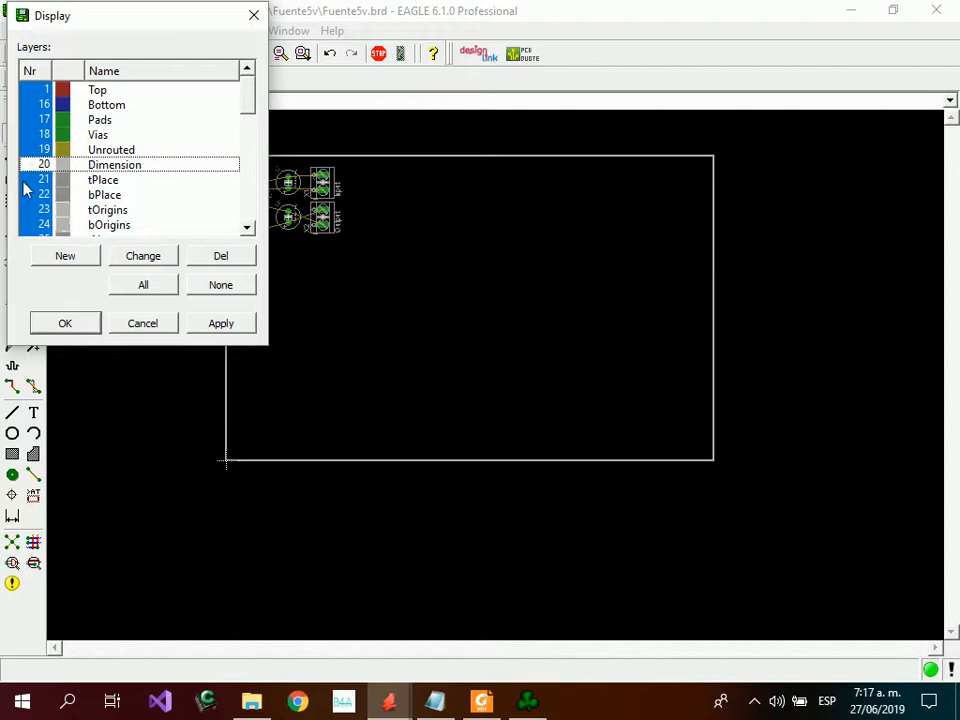
left_click(58, 322)
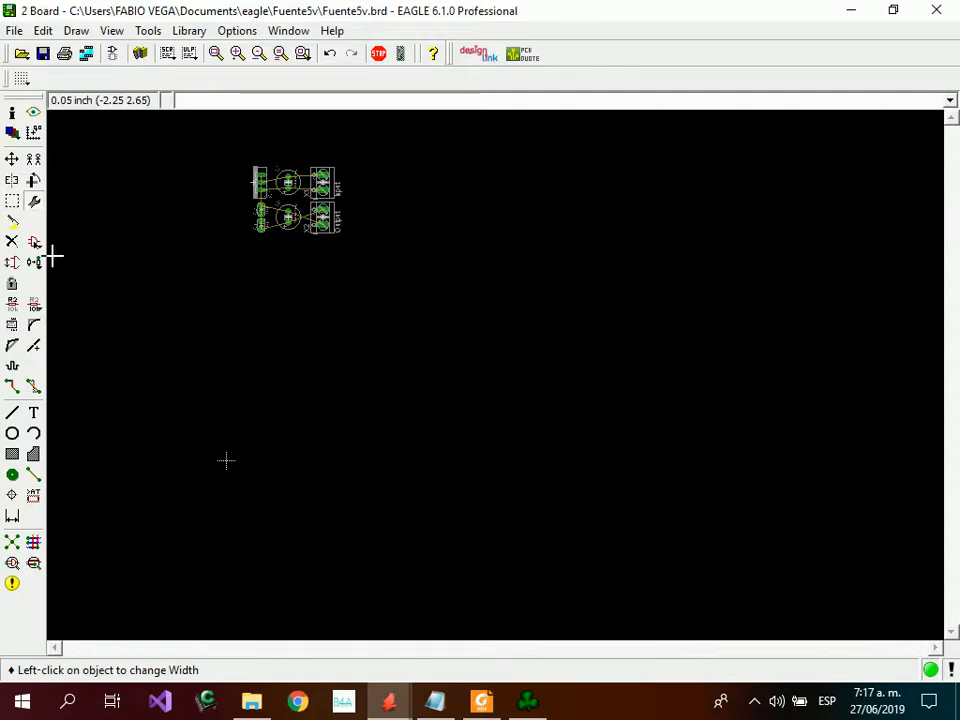
Show the Dimension layer again, hide the Pads and Vias layers, and inspect the components without them.
left_click(12, 131)
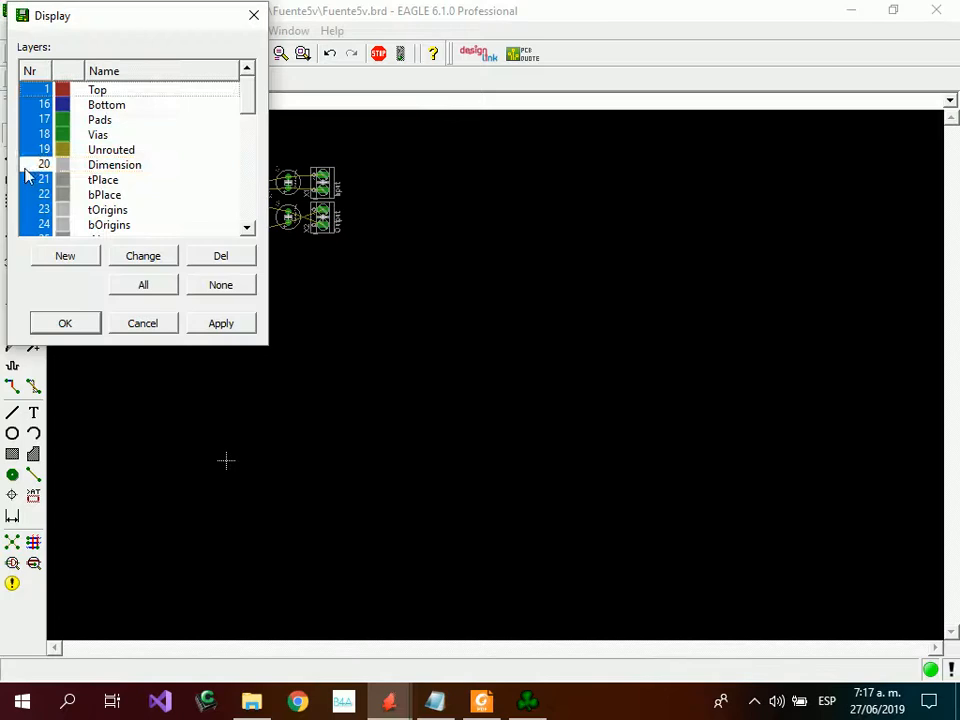
left_click(32, 165)
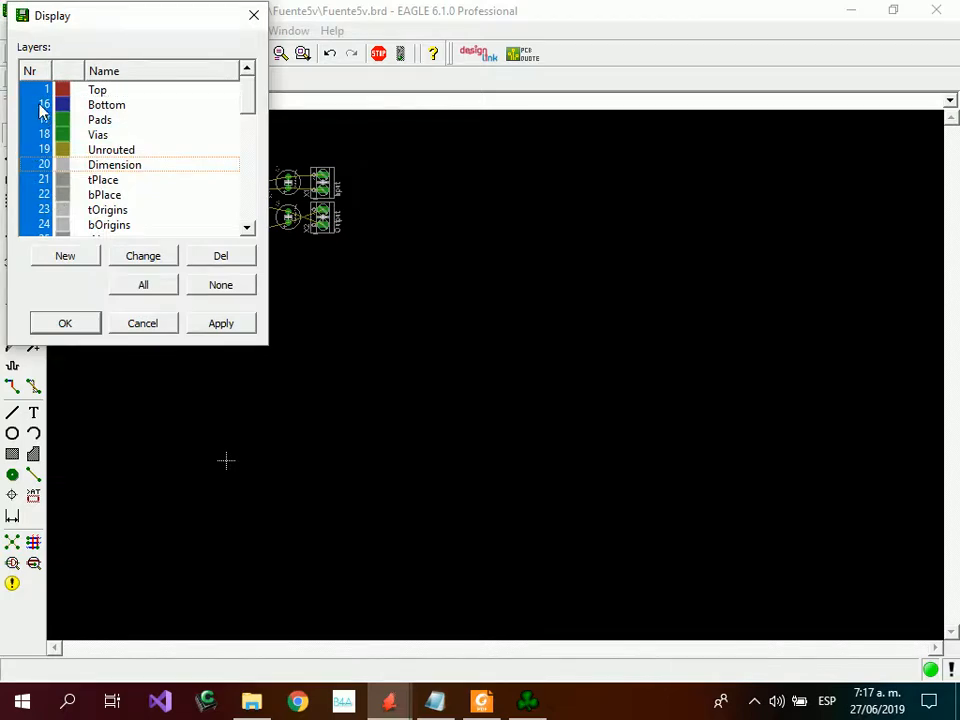
left_click(40, 119)
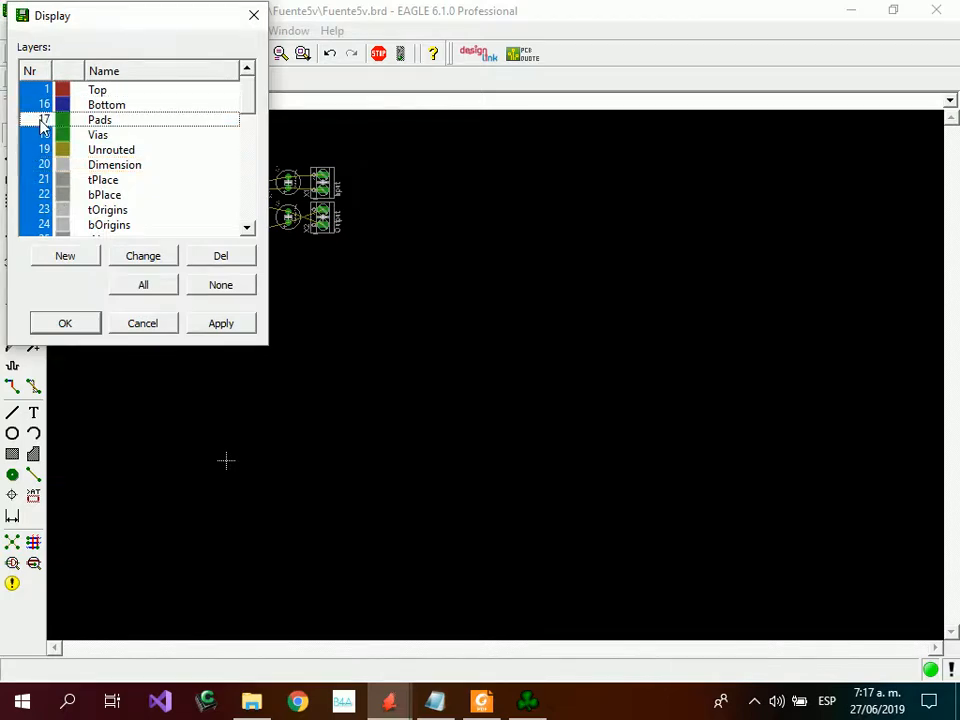
left_click(40, 134)
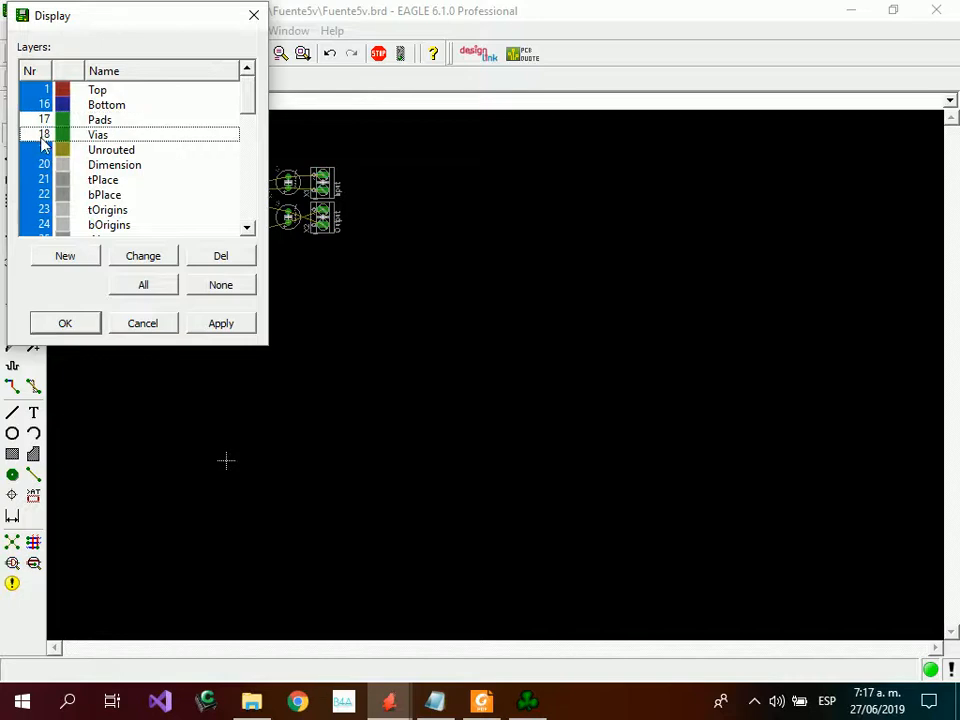
left_click(45, 320)
scroll(320, 215, "up", 3)
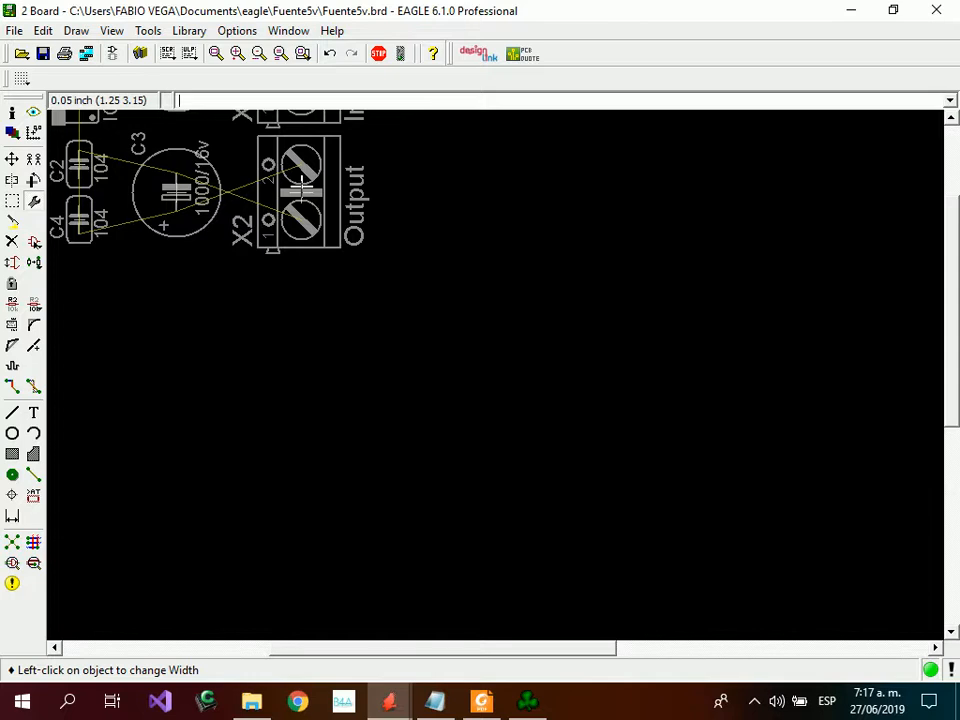
scroll(205, 165, "down", 5)
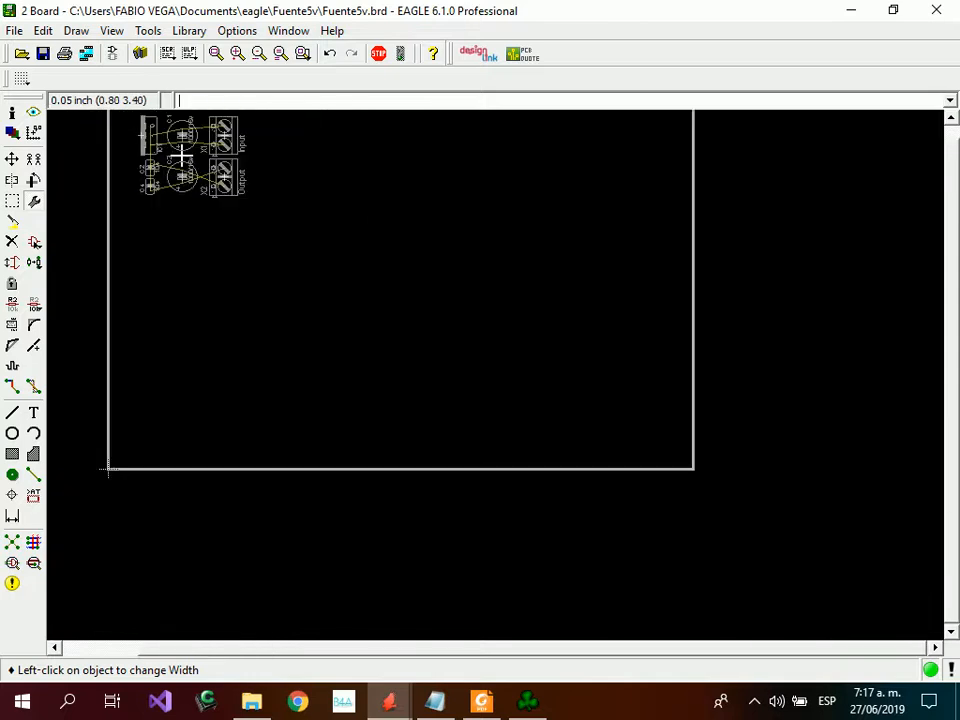
scroll(181, 157, "down", 1)
Turn the display of the Pads and Vias layers back on.
left_click(12, 131)
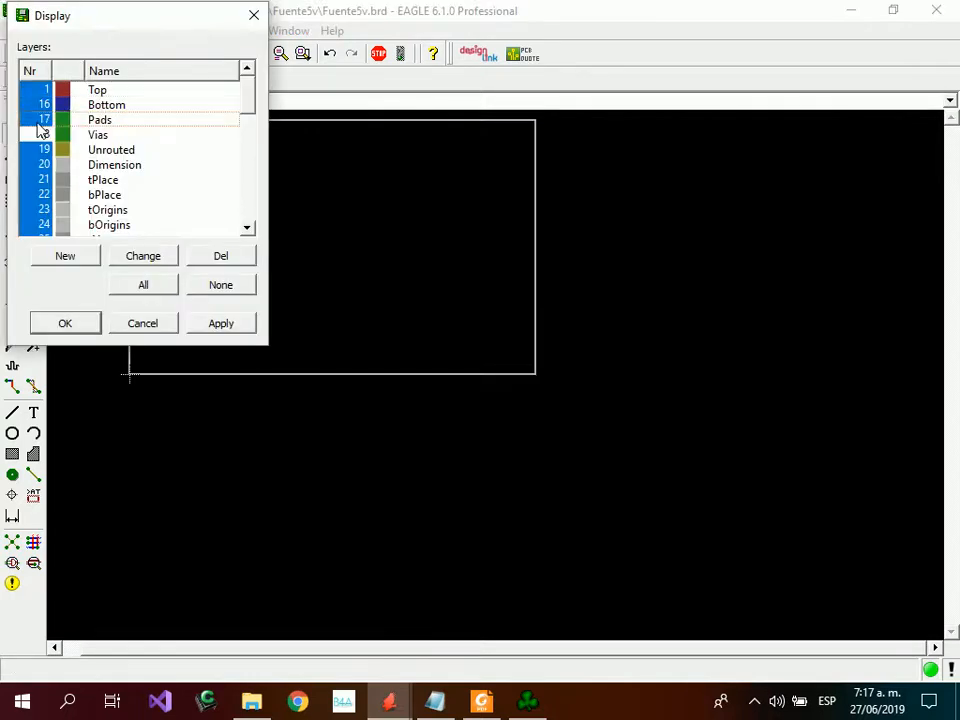
left_click(40, 134)
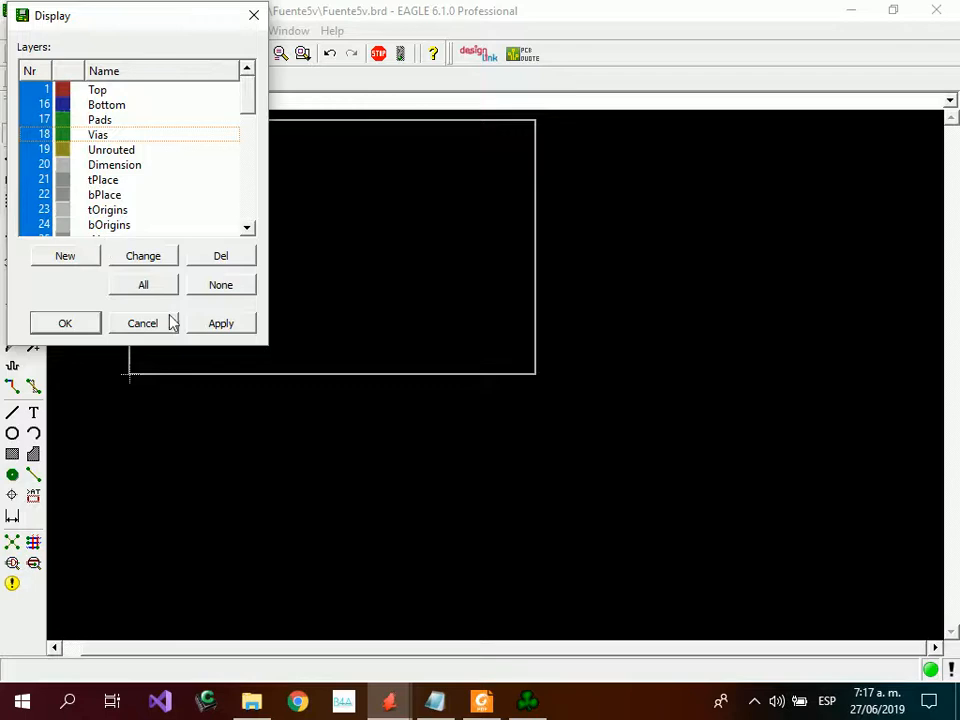
left_click(221, 323)
left_click(68, 323)
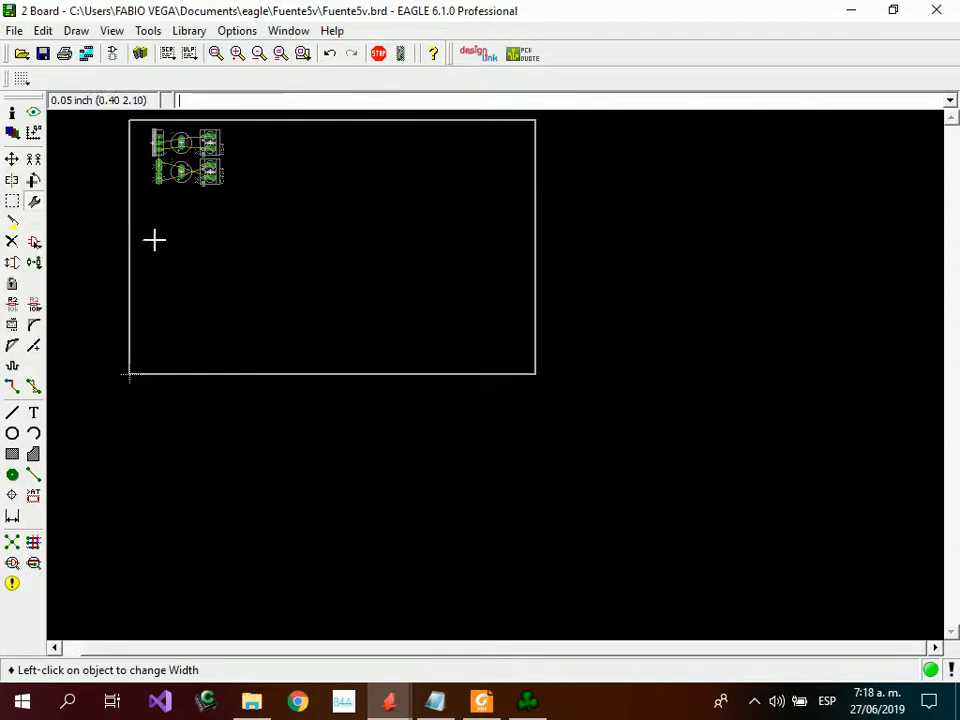
scroll(253, 221, "down", 1)
scroll(234, 175, "up", 2)
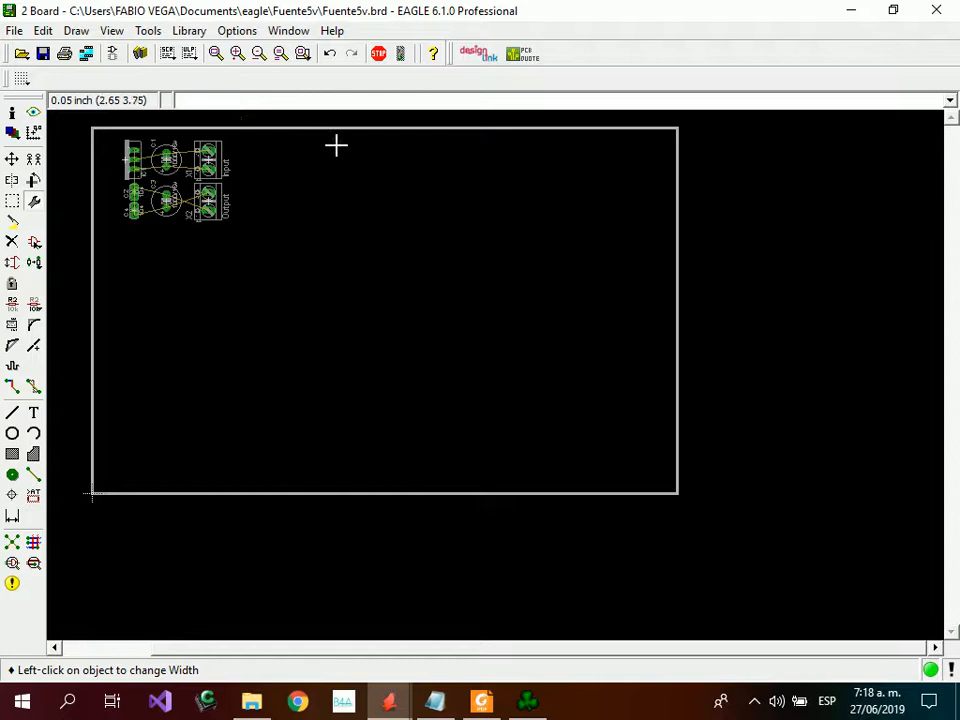
Shrink the board outline by moving its right edge and bottom edge in close to the group of components.
left_click(12, 159)
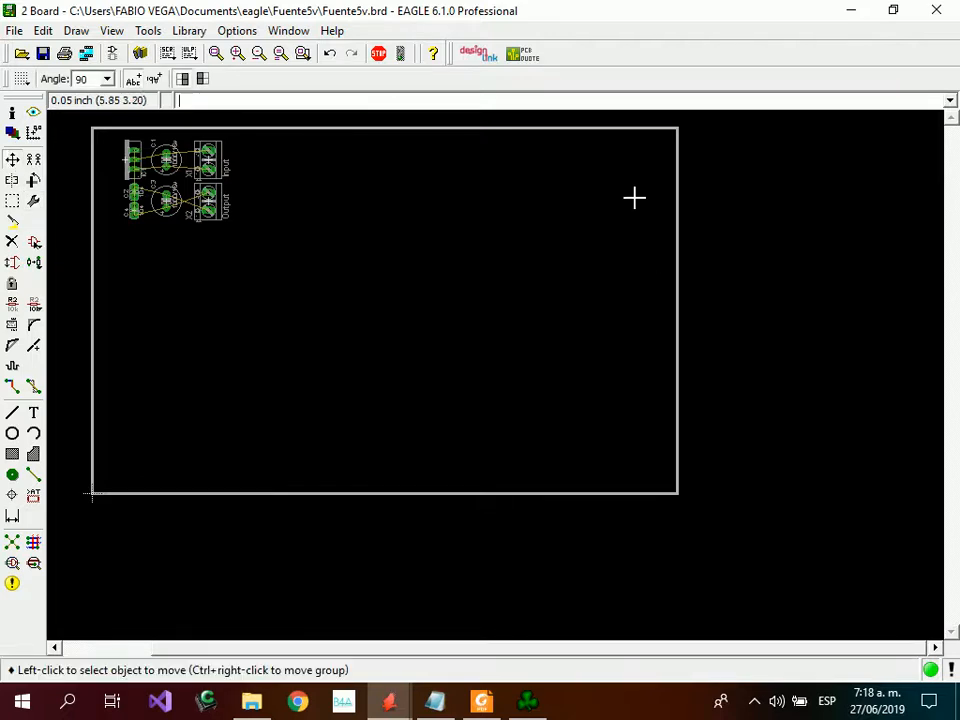
left_click(675, 233)
left_click(257, 236)
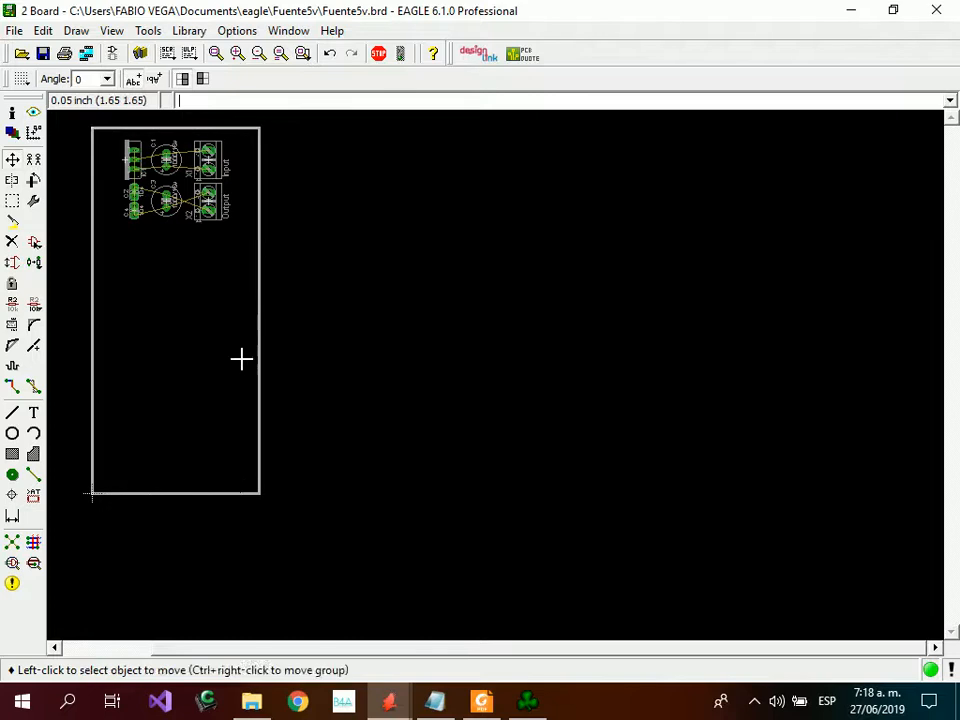
left_click(191, 494)
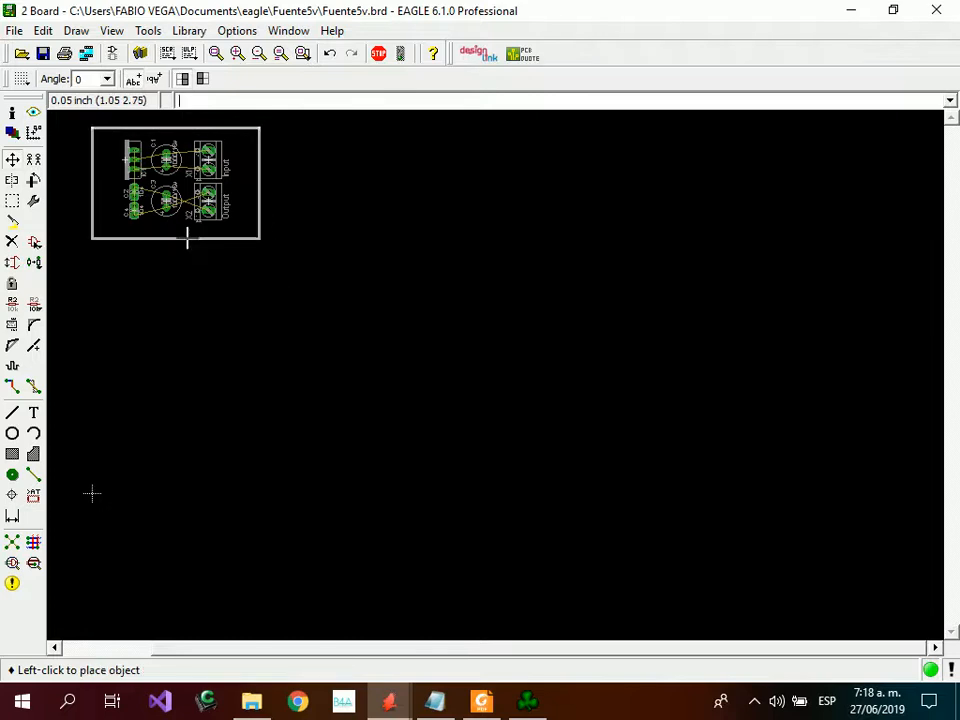
left_click(187, 233)
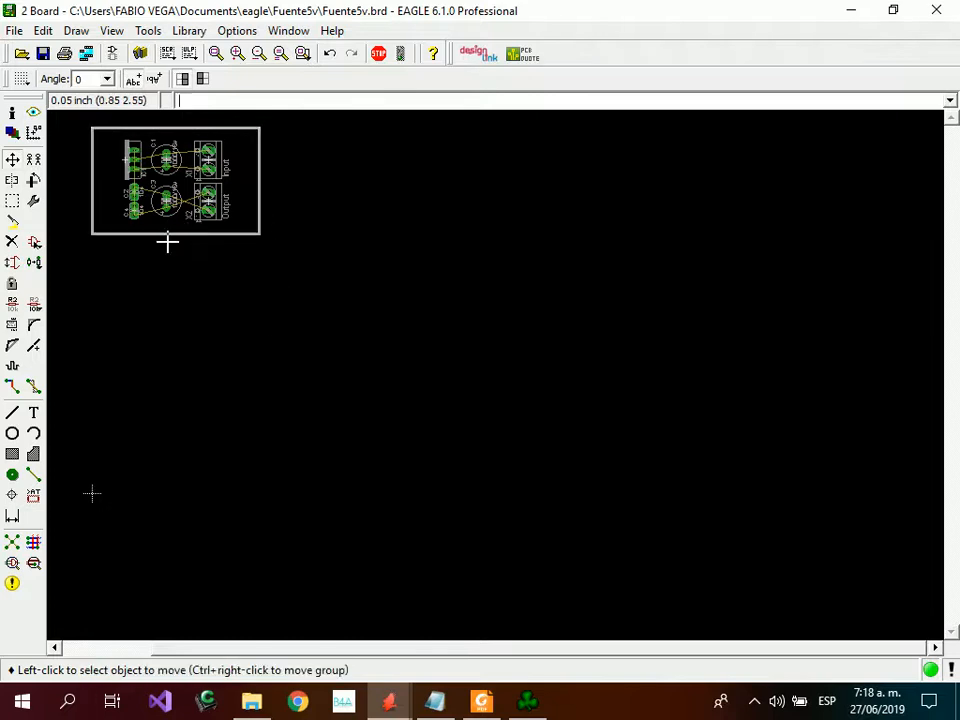
Move the Input connector X1 against the left edge of the board outline.
left_click(216, 53)
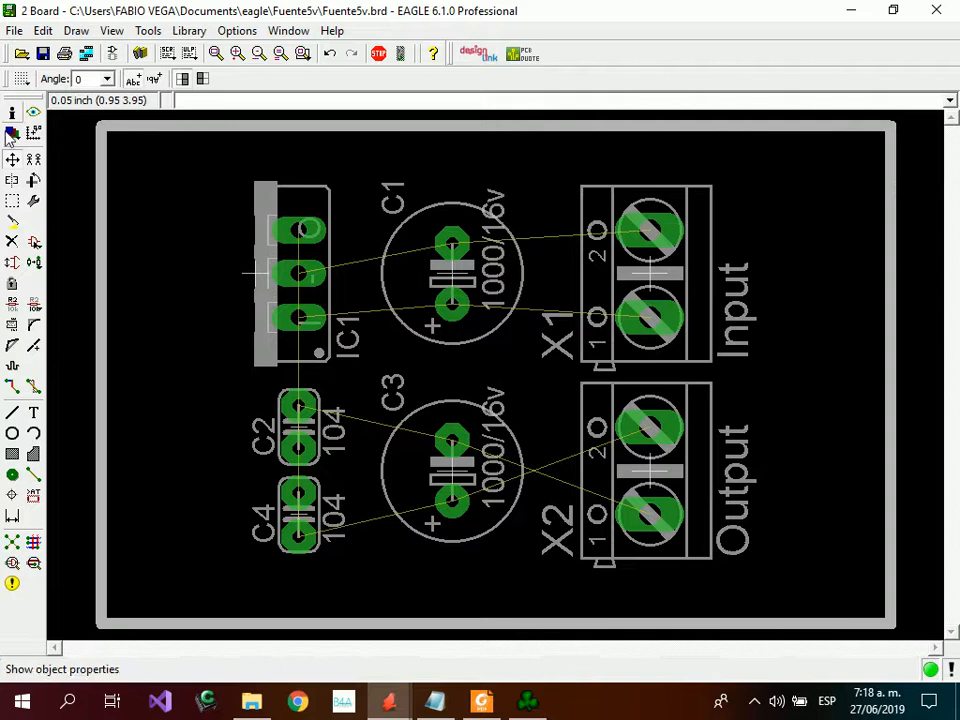
left_click(641, 266)
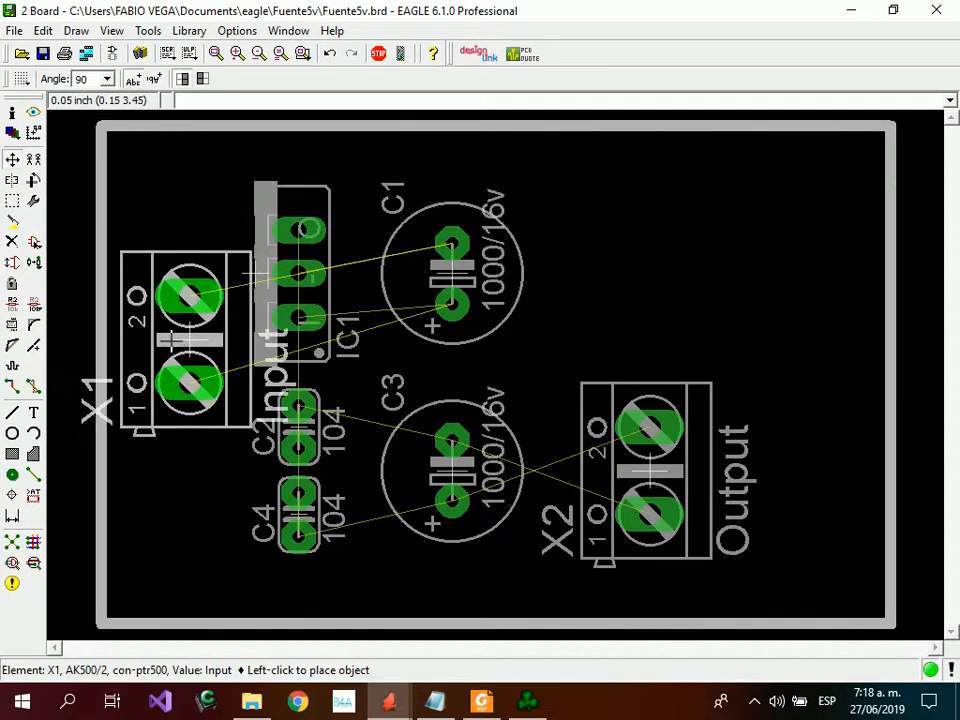
left_click(167, 361)
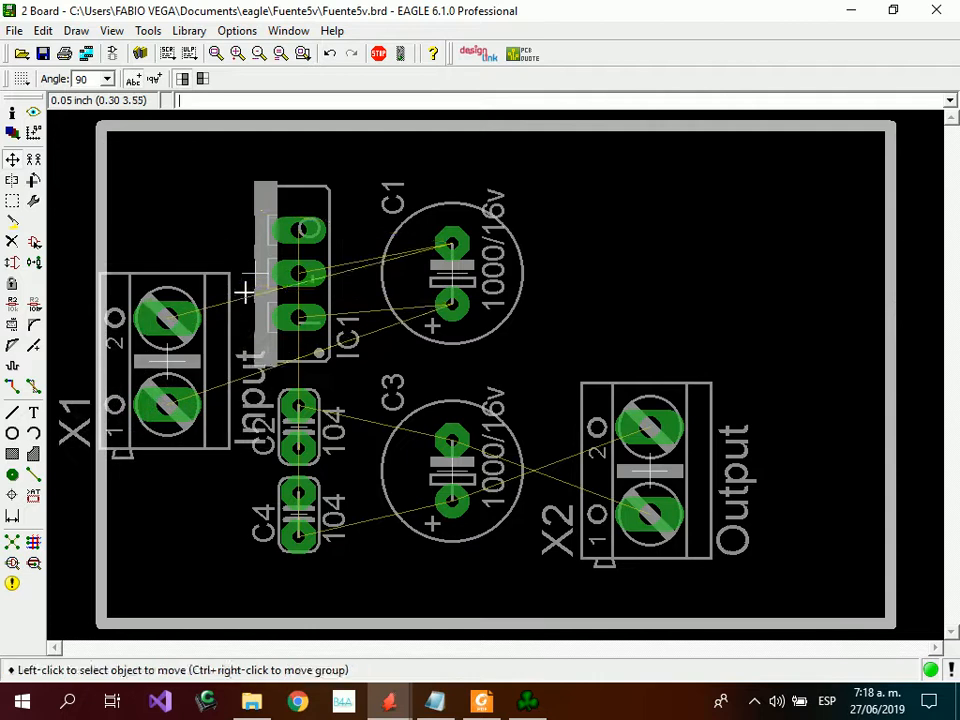
Rotate regulator IC1 to 0° and place it in the upper right area of the board.
left_click(298, 273)
right_click(330, 228)
right_click(330, 228)
right_click(536, 250)
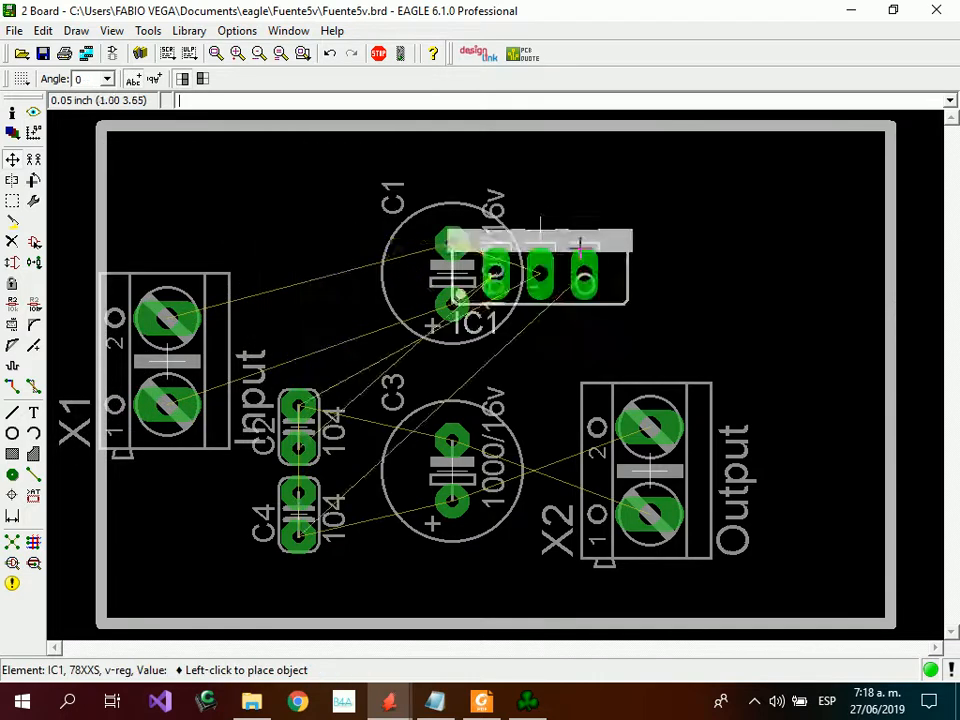
left_click(671, 186)
Move capacitor C1 to the right of connector X1 and capacitor C2 to the right of C1.
left_click(452, 270)
left_click(298, 318)
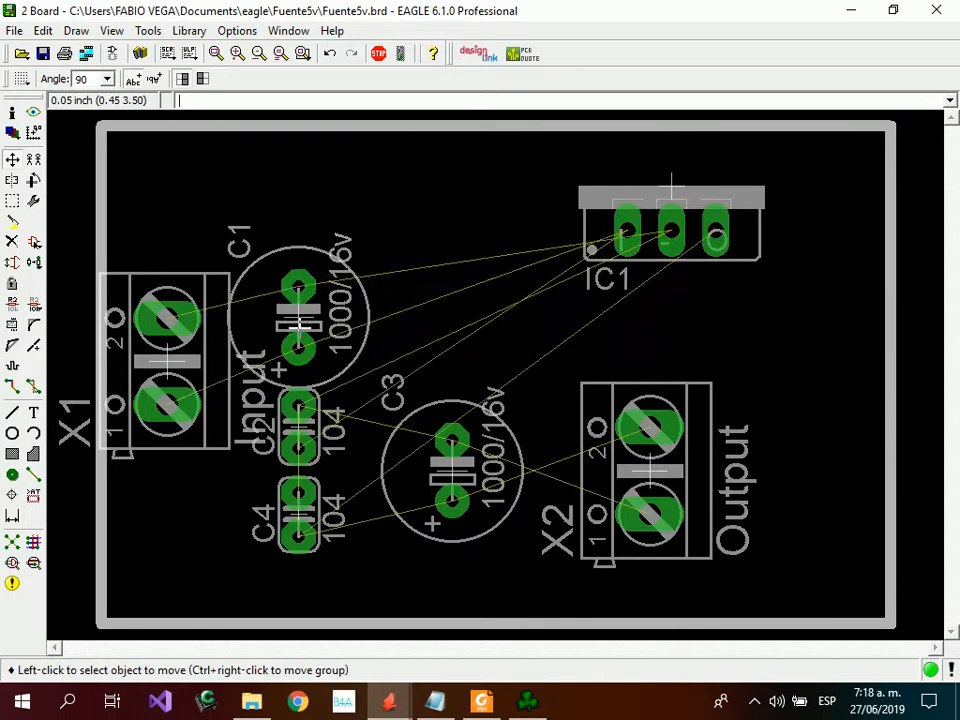
left_click(298, 428)
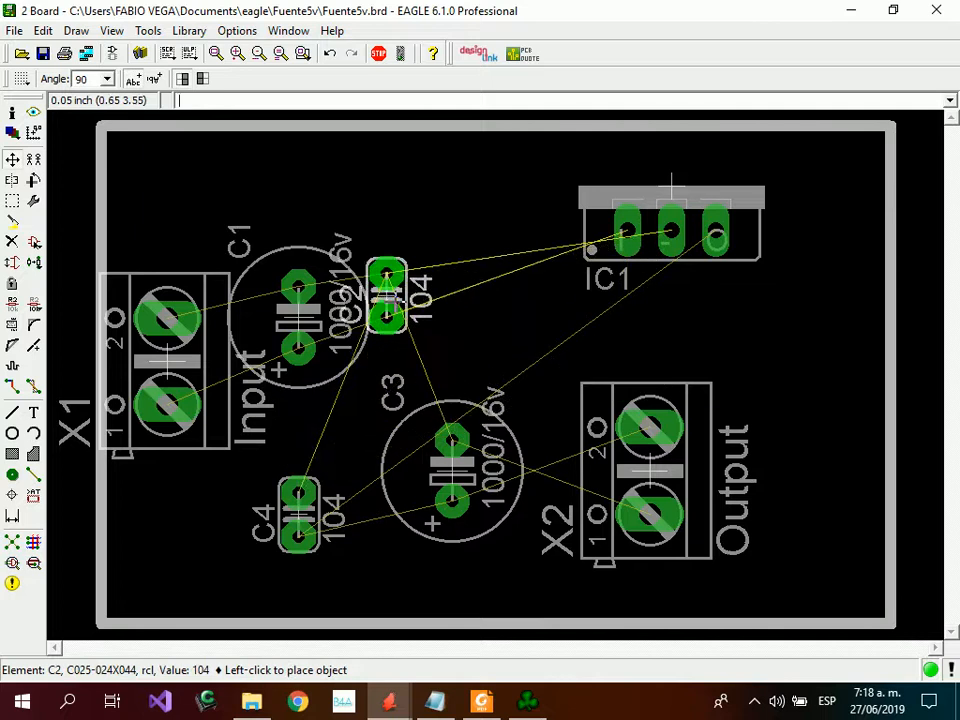
left_click(386, 296)
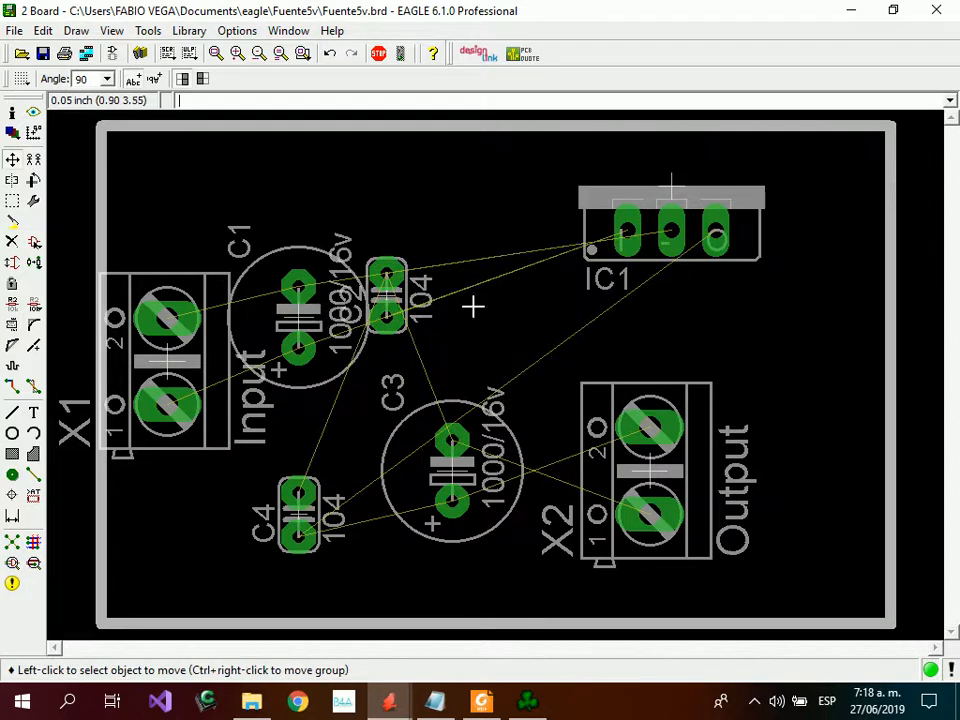
Move regulator IC1 to the upper middle of the board, above and right of C2, and recalculate the ratsnest.
left_click(675, 232)
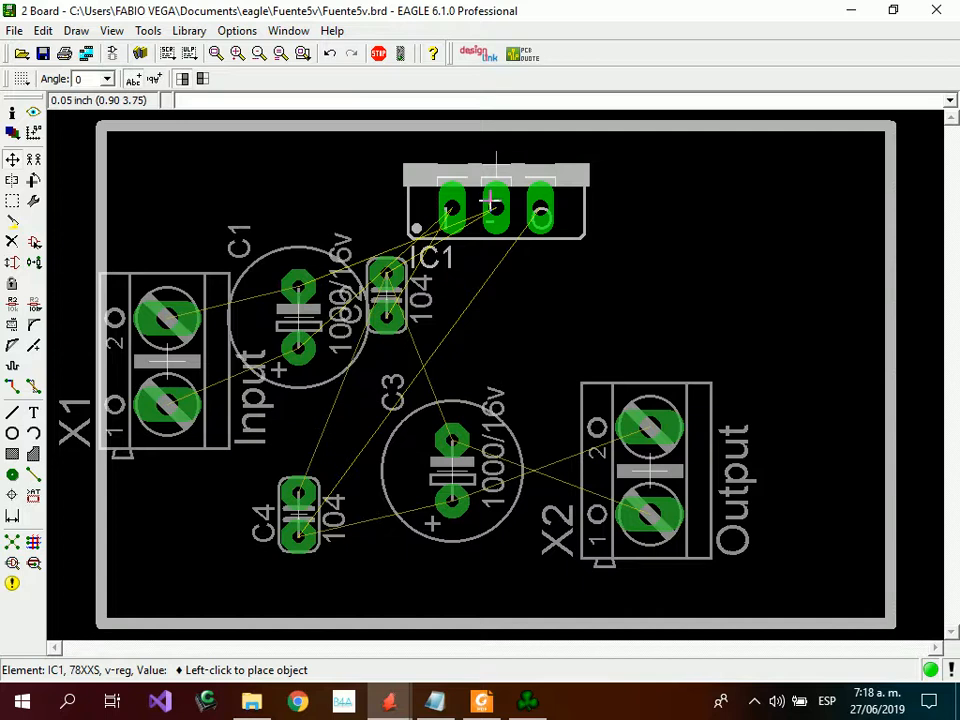
left_click(496, 207)
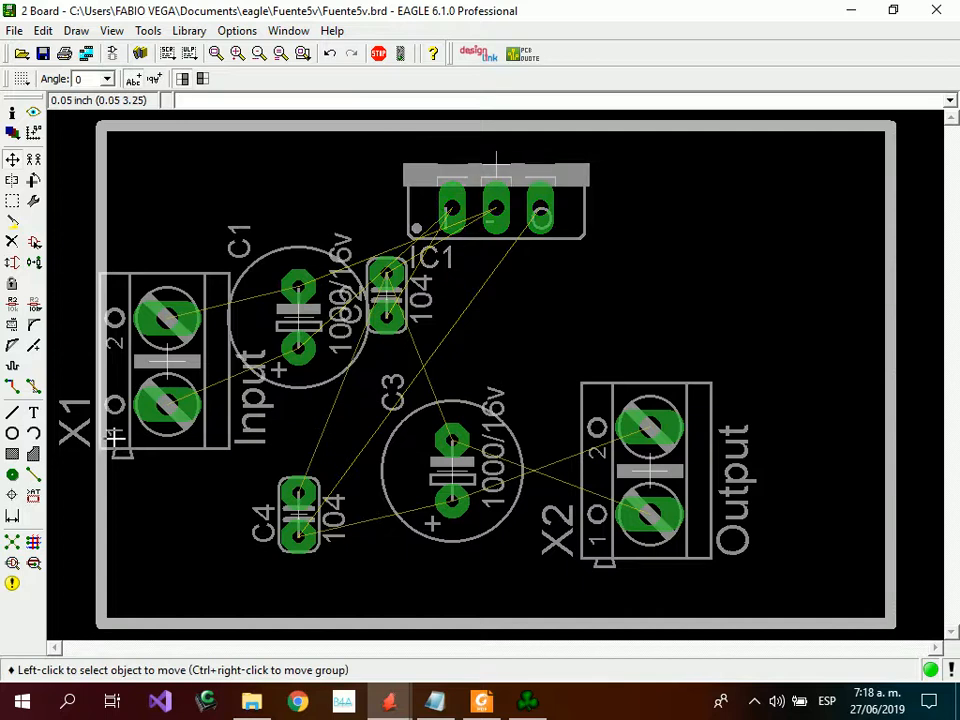
left_click(12, 541)
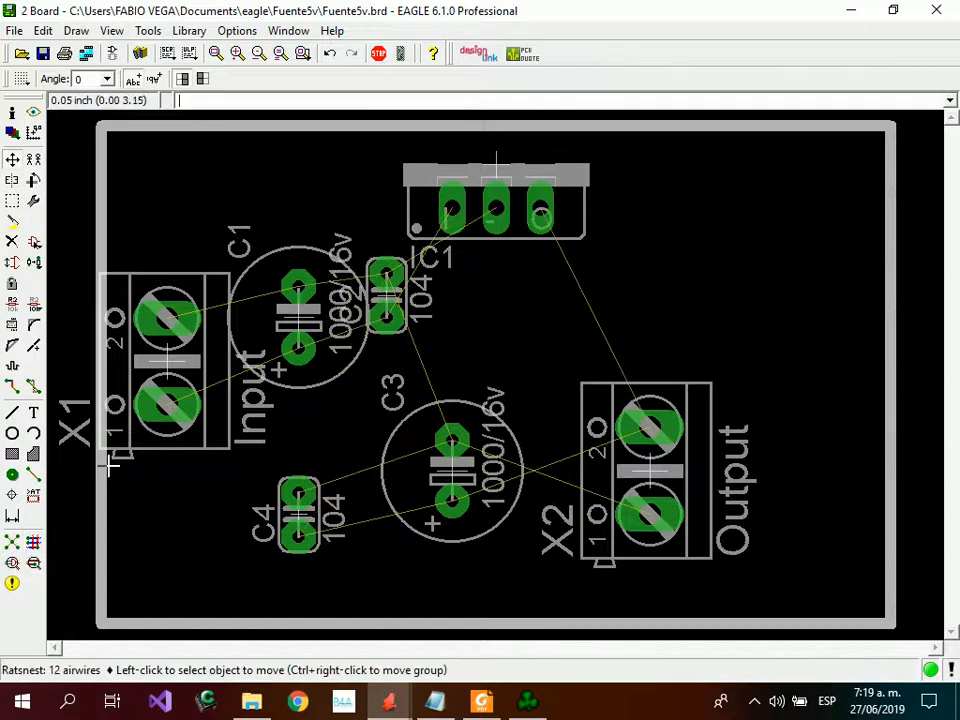
Rotate capacitor C2 to 270° and place it slightly lower between C1 and IC1.
left_click(386, 294)
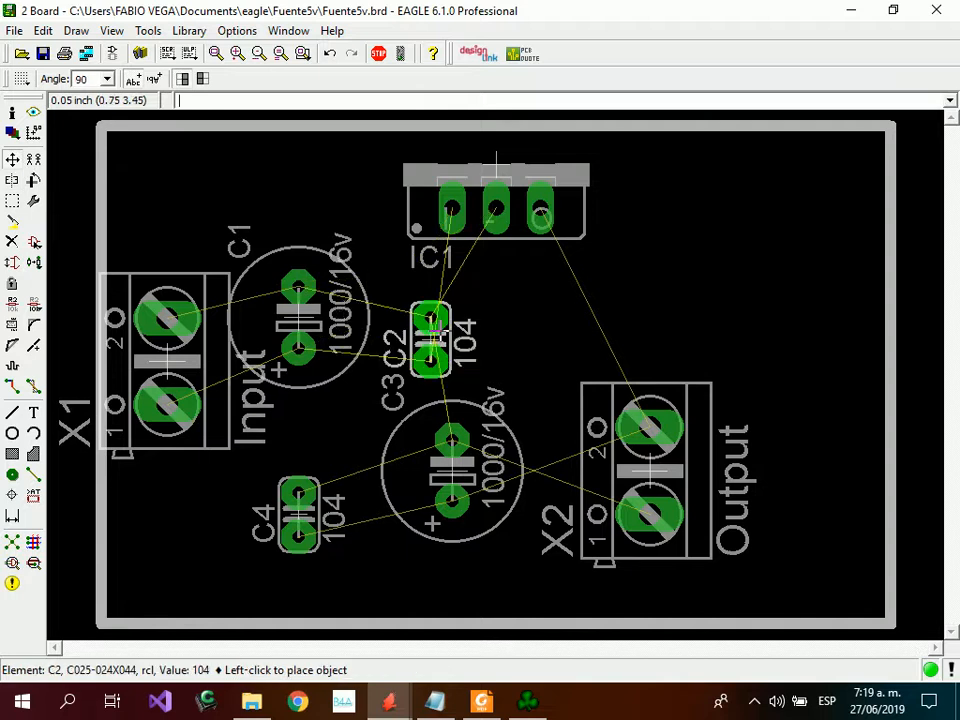
right_click(410, 314)
right_click(407, 311)
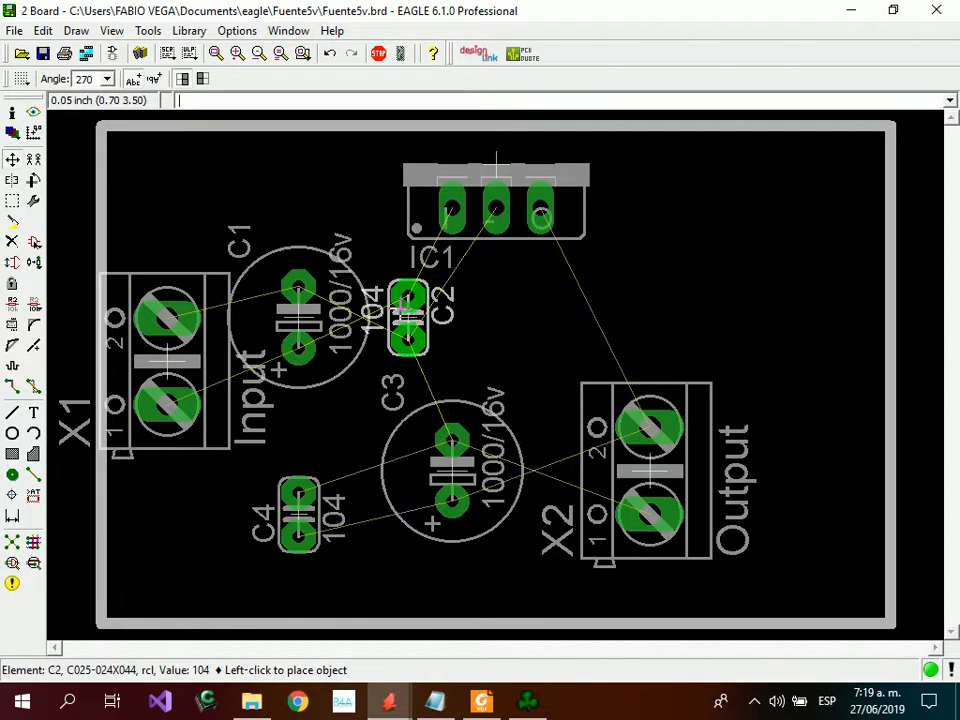
left_click(407, 311)
Rotate capacitor C1 to 270° and place it between connector X1 and C2.
scroll(407, 311, "up", 3)
scroll(380, 318, "down", 3)
scroll(360, 322, "up", 2)
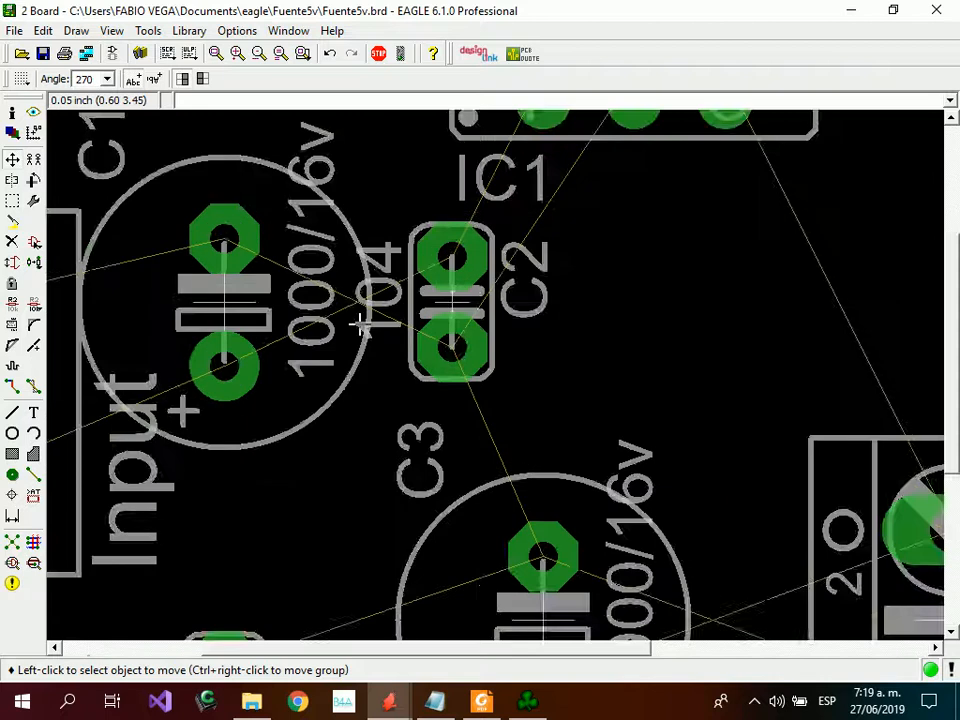
scroll(360, 322, "up", 1)
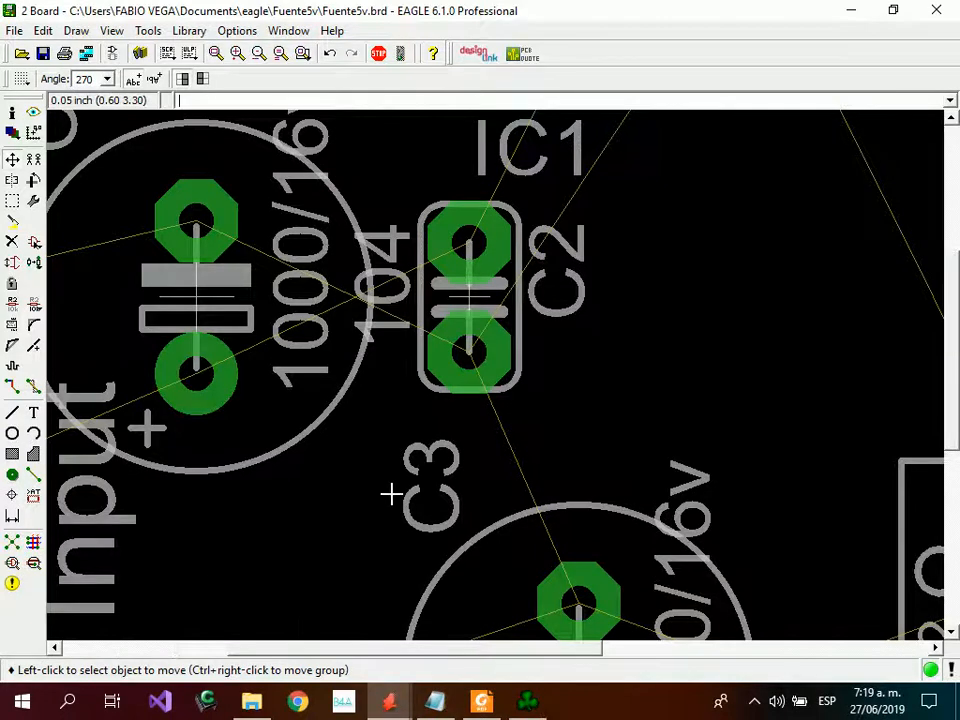
scroll(380, 497, "down", 2)
left_click(262, 386)
right_click(262, 386)
right_click(261, 388)
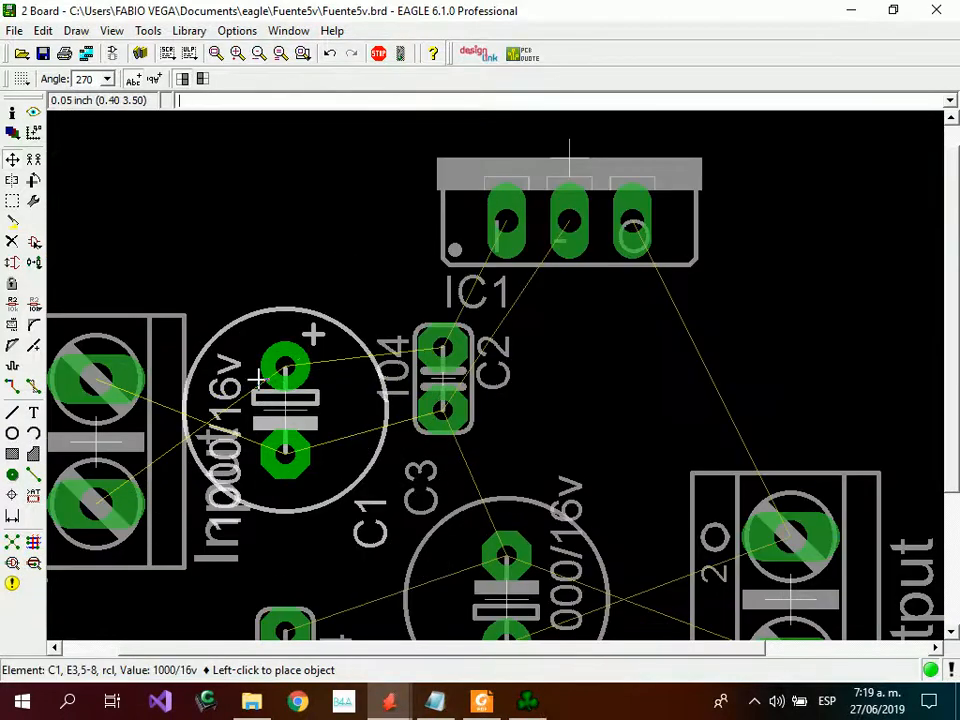
left_click(261, 387)
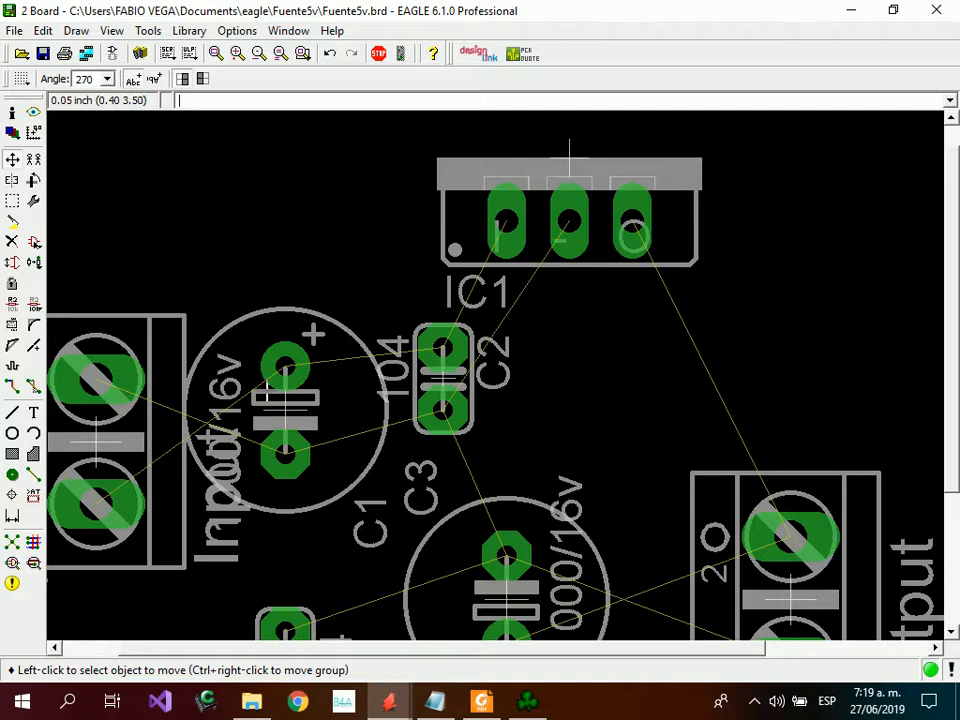
Rotate capacitor C1 to 90° and place it slightly lower between connector X1 and C2.
left_click(280, 407)
right_click(275, 354)
right_click(275, 354)
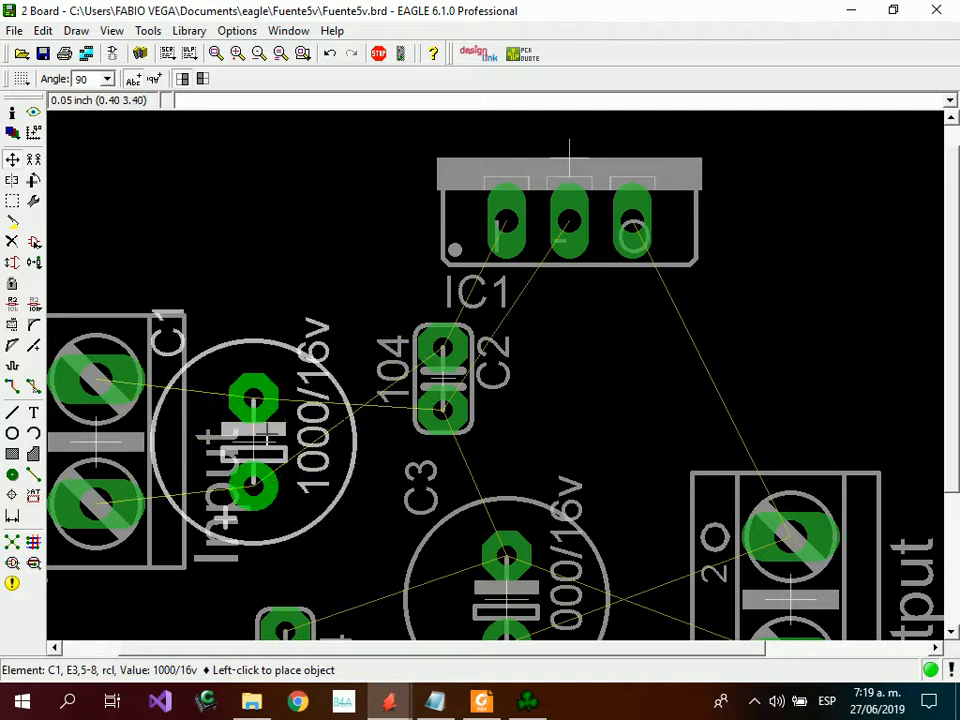
left_click(285, 441)
Rotate capacitor C2 to 90° and place it to the right of C1, below IC1.
left_click(443, 378)
right_click(413, 375)
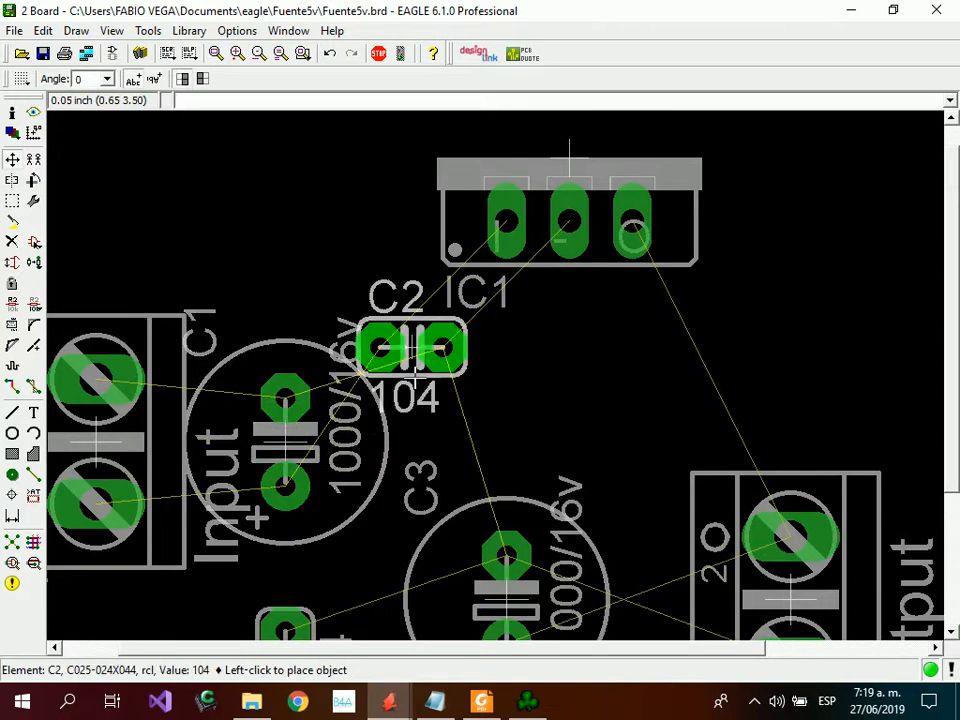
right_click(425, 375)
left_click(463, 377)
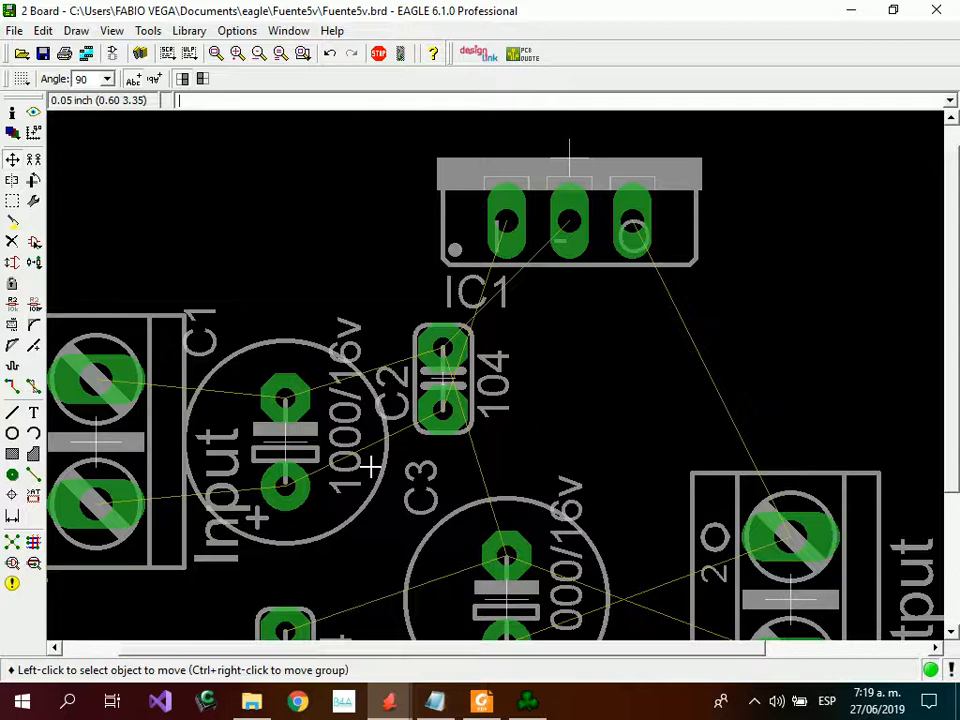
Shift C1 slightly right toward C2 and move IC1 left so its input pin lines up directly above C2.
scroll(190, 404, "down", 1)
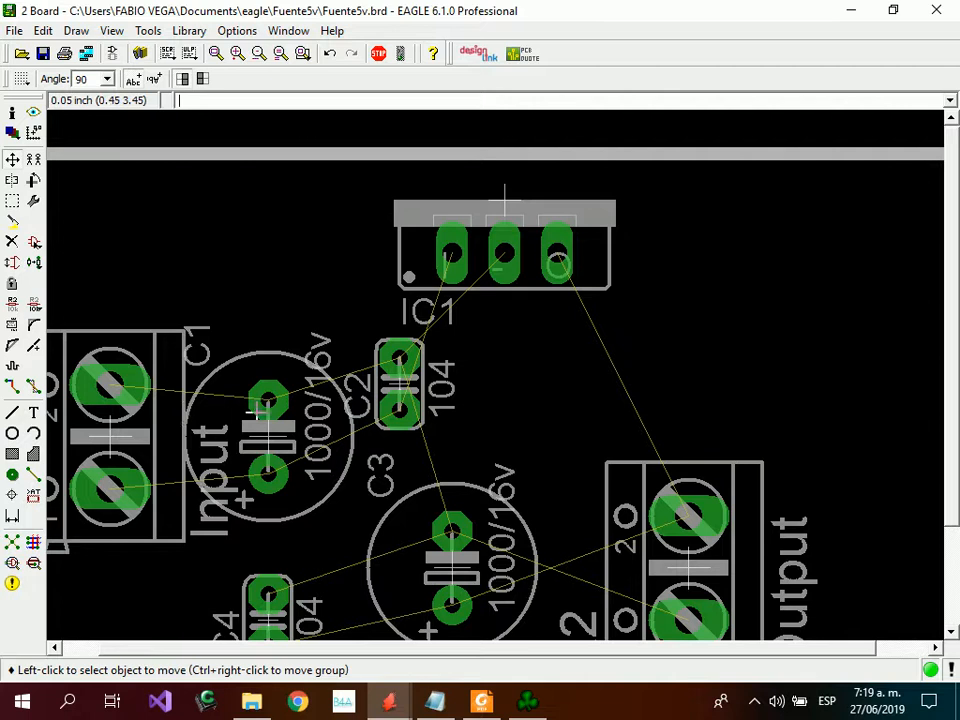
left_click(268, 430)
left_click(293, 430)
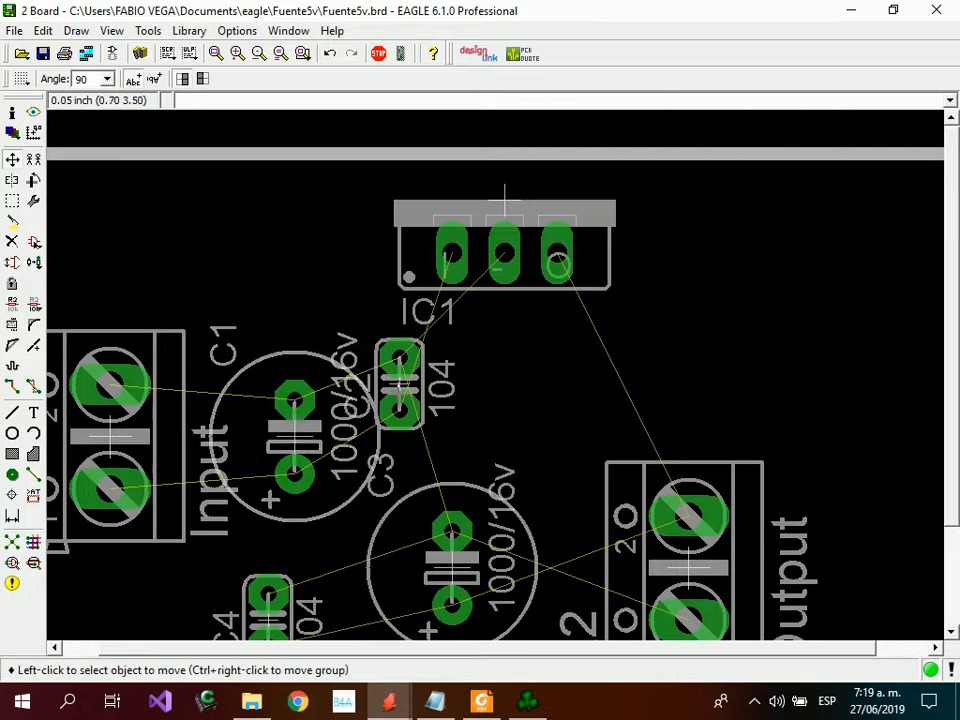
left_click(510, 250)
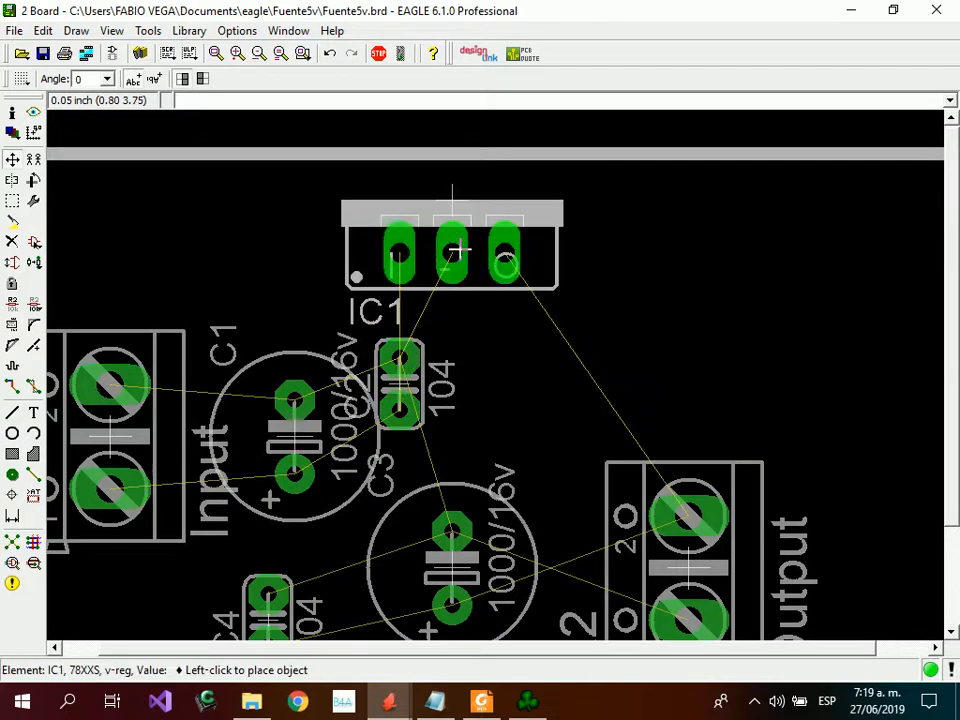
left_click(428, 250)
left_click(458, 243)
left_click(484, 243)
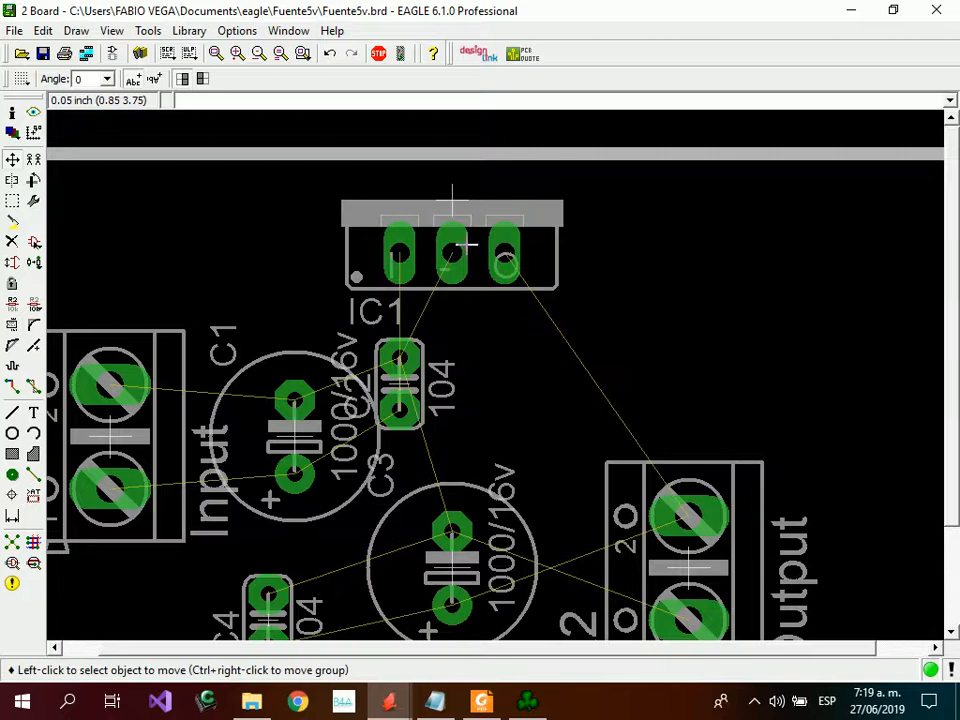
Move the Output connector X2 up toward the right side of the board and place C3 between C2 and X2.
scroll(169, 143, "down", 2)
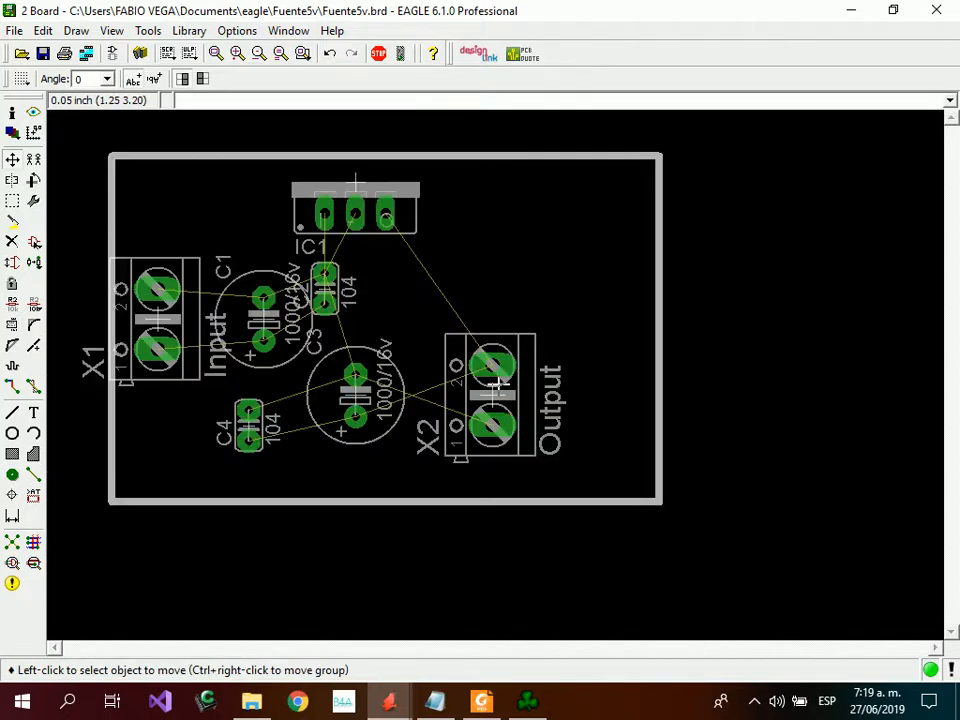
left_click(500, 348)
left_click(578, 280)
left_click(356, 392)
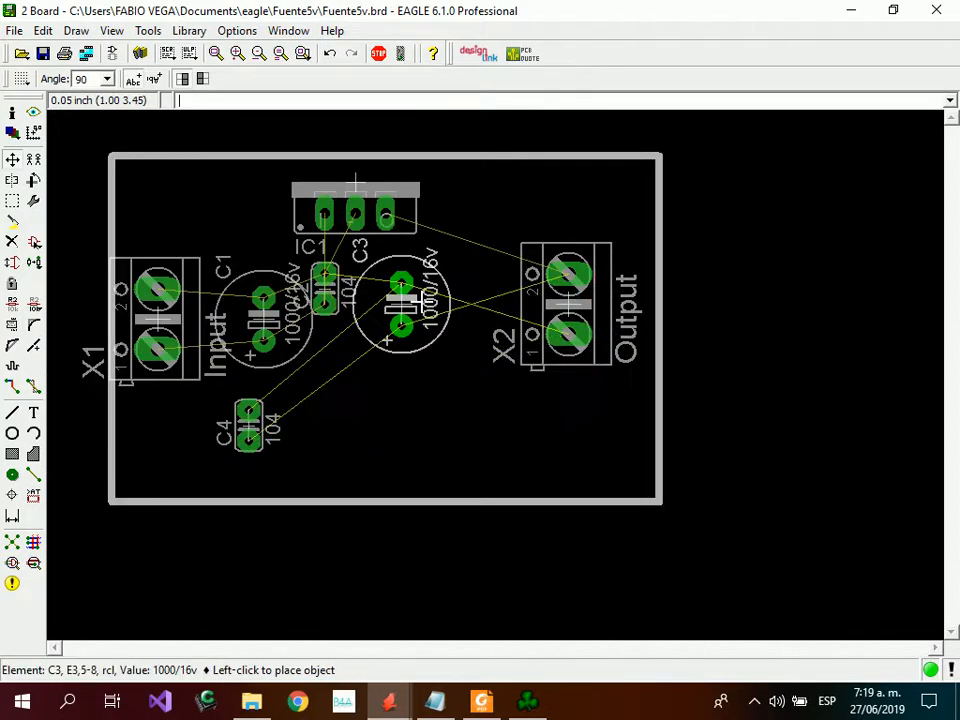
left_click(413, 289)
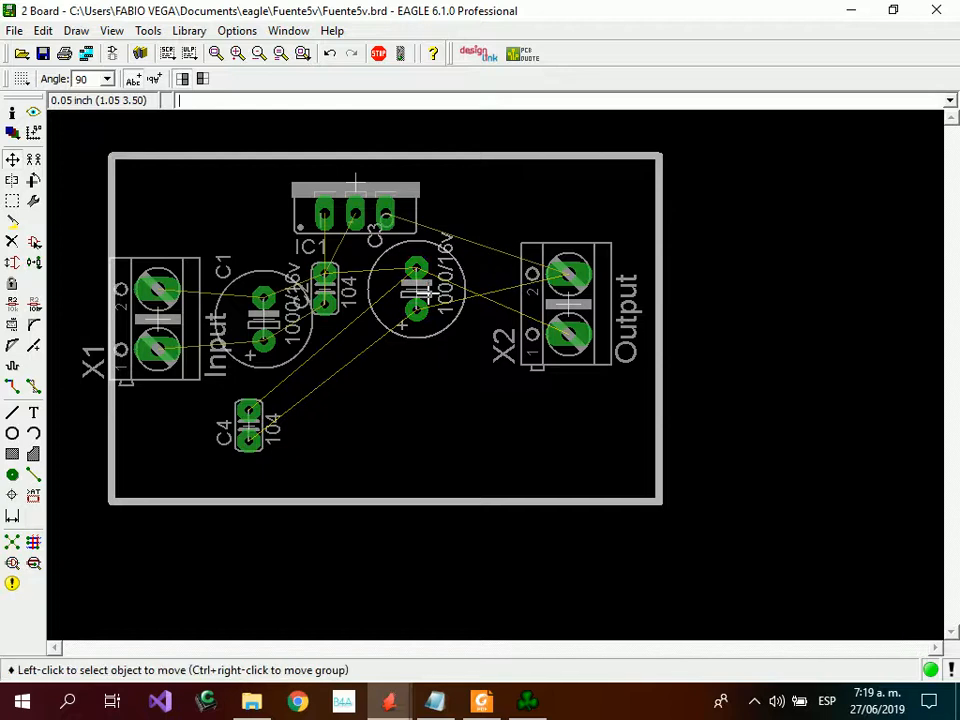
Move capacitor C4 directly below IC1's middle pin and shift C3 slightly down and to the right.
left_click(248, 425)
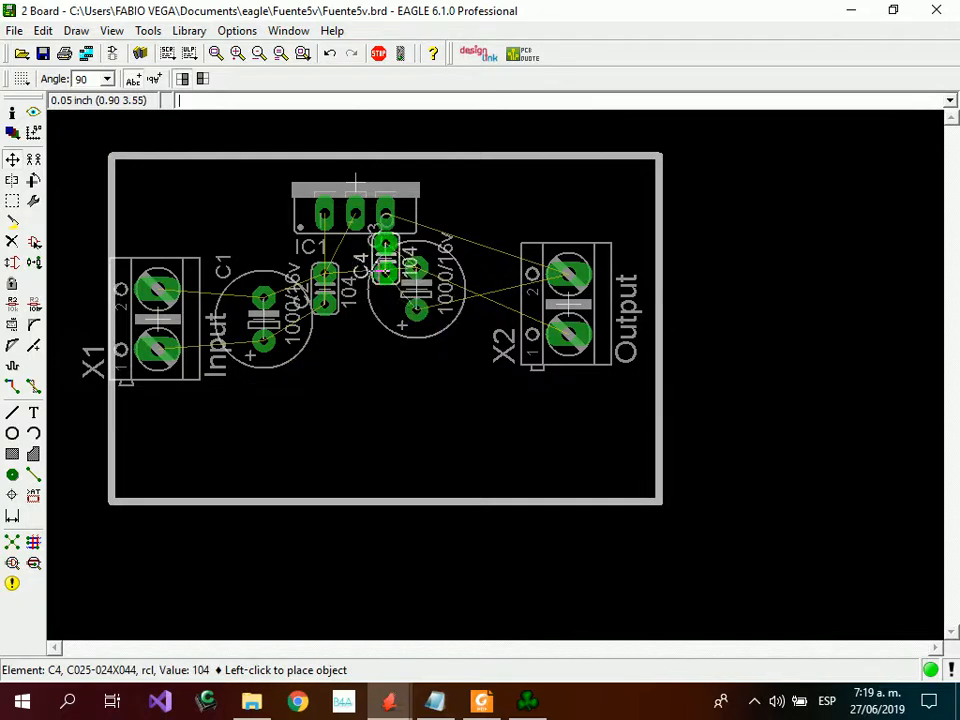
left_click(355, 258)
left_click(425, 290)
left_click(438, 315)
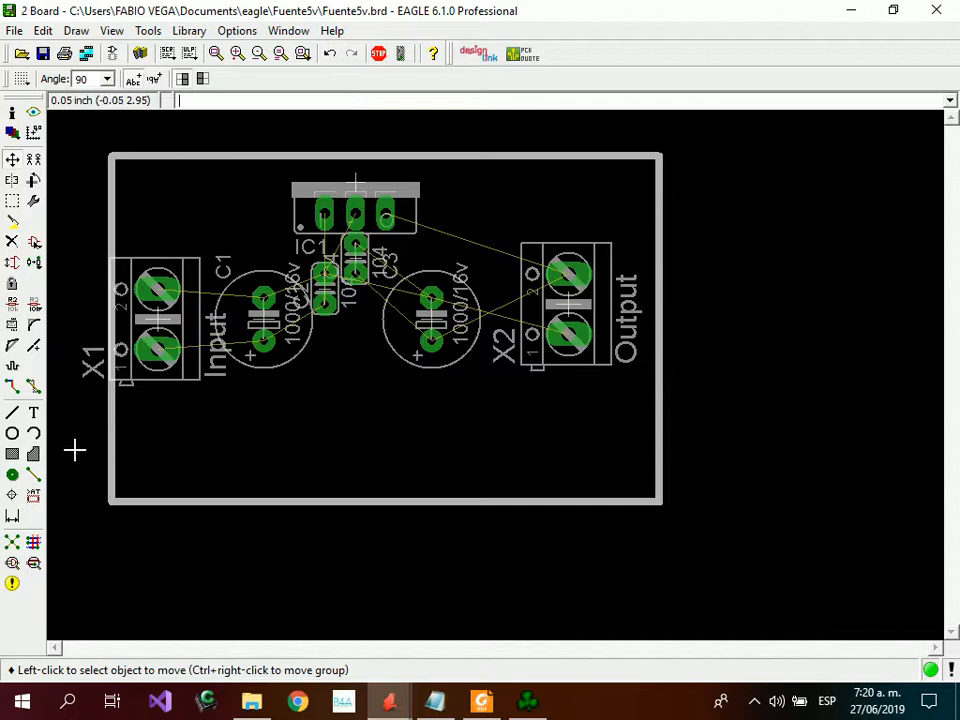
Recalculate the ratsnest and move capacitor C4 down into the gap between C2 and C3.
left_click(15, 545)
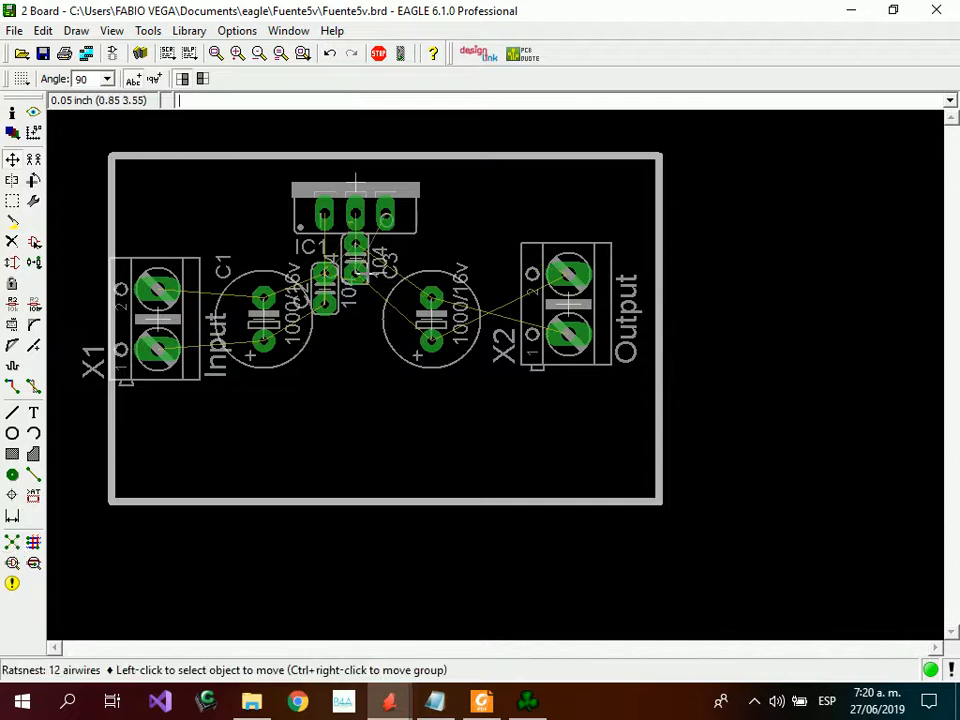
scroll(369, 275, "up", 4)
left_click(355, 258)
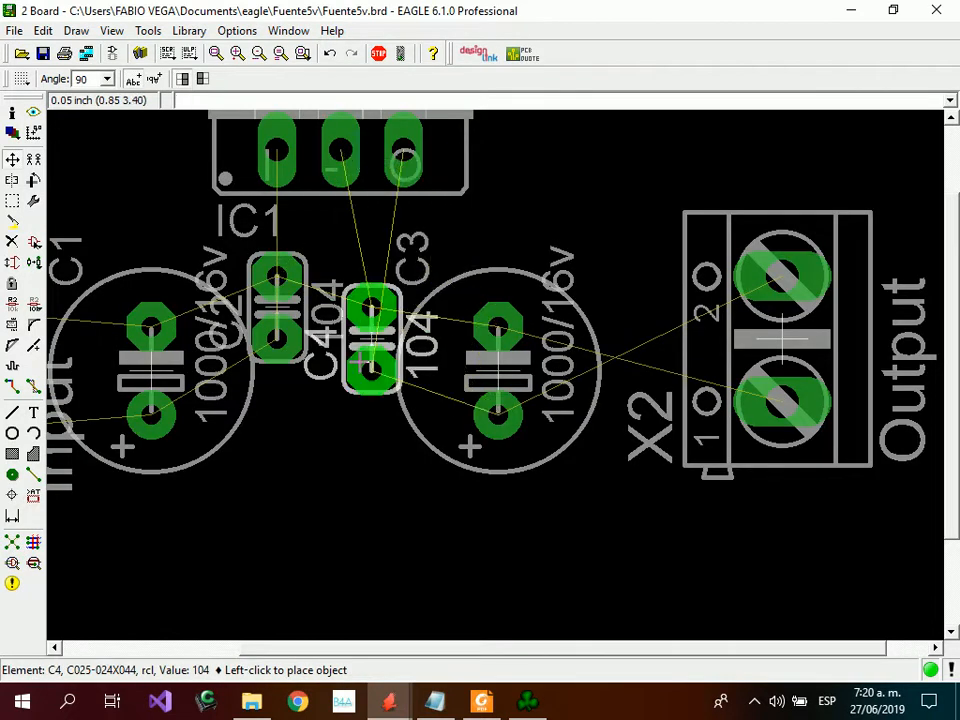
left_click(364, 385)
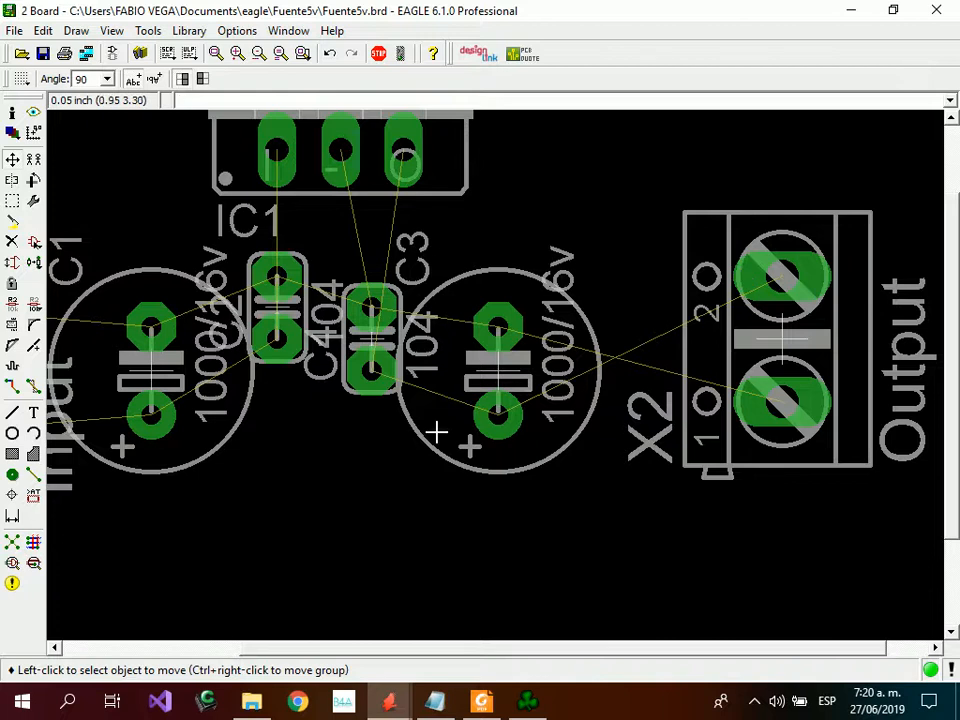
Rotate capacitor C3 by 180 degrees and place it further right, next to the Output connector X2.
left_click(505, 375)
right_click(505, 375)
right_click(525, 345)
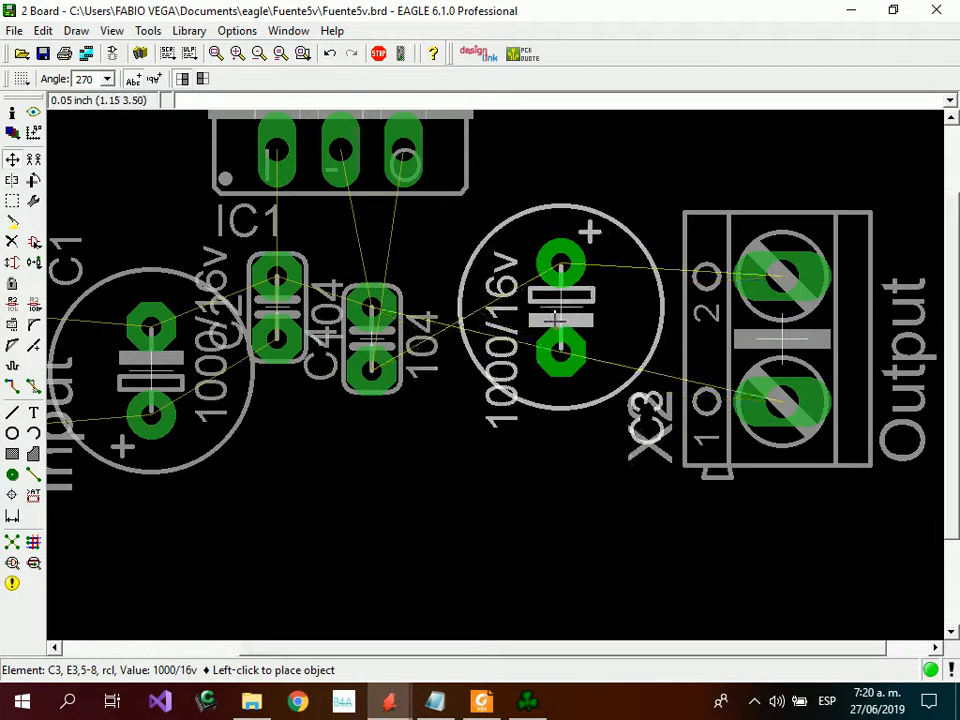
left_click(565, 333)
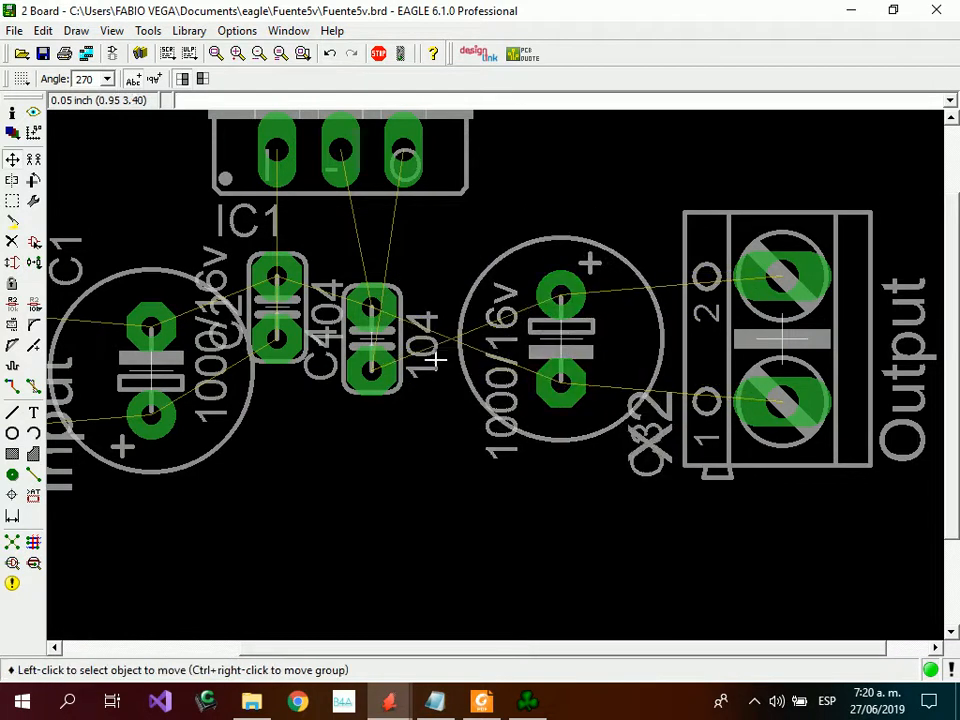
Rotate capacitor C4 to horizontal and place it directly below IC1's middle and output pins.
left_click(372, 343)
right_click(404, 288)
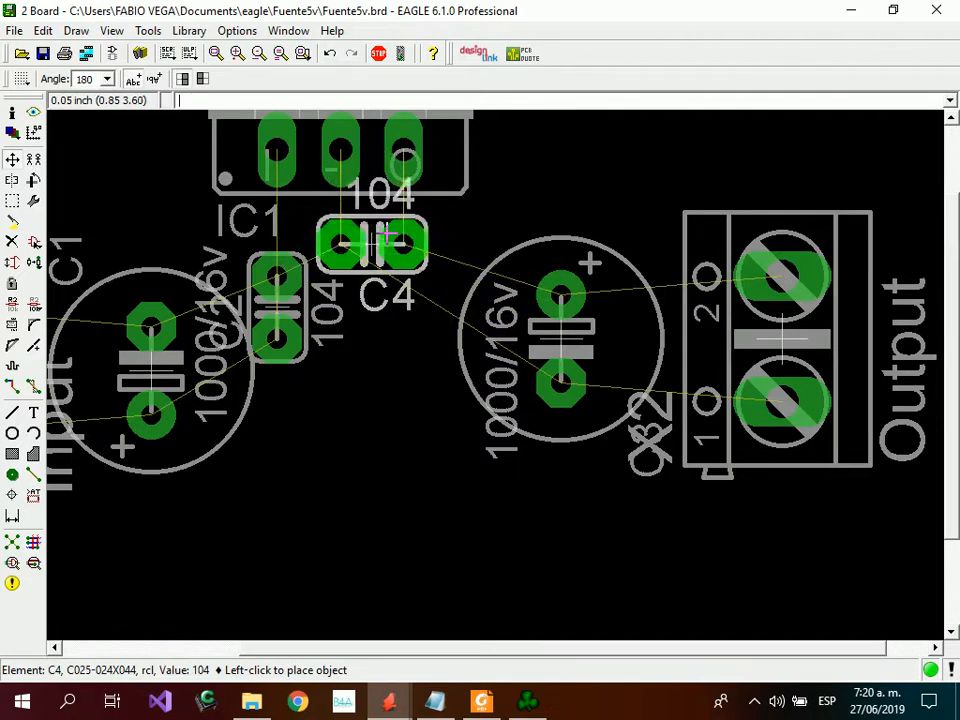
left_click(381, 245)
scroll(403, 324, "down", 2)
scroll(475, 370, "down", 2)
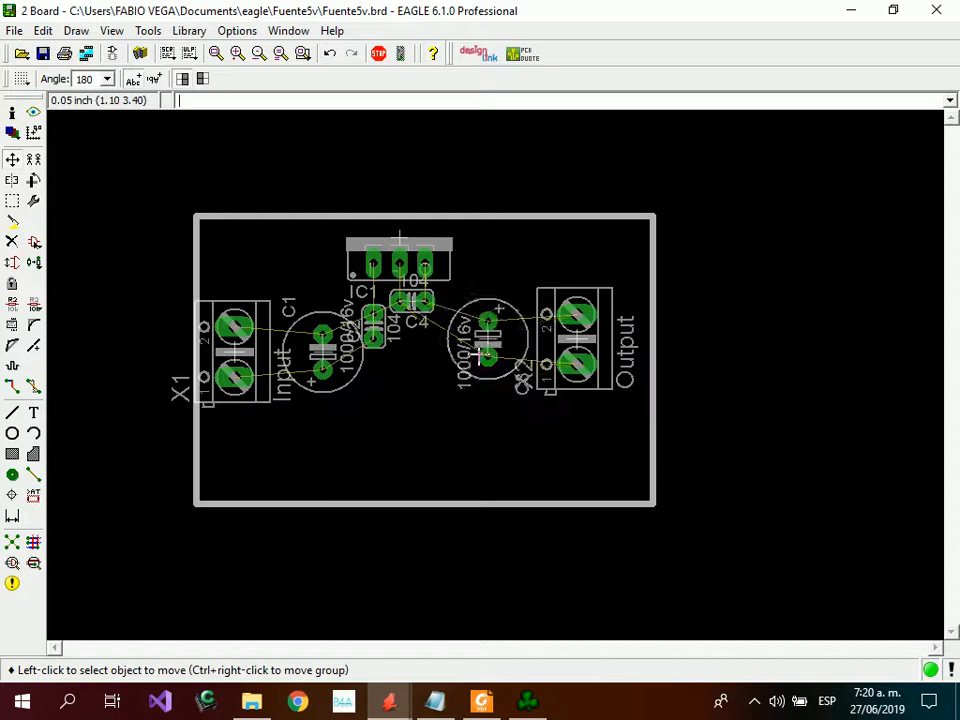
Move C3 left toward C4 and shift the Output connector X2 left and slightly down beside it.
left_click(462, 350)
left_click(462, 350)
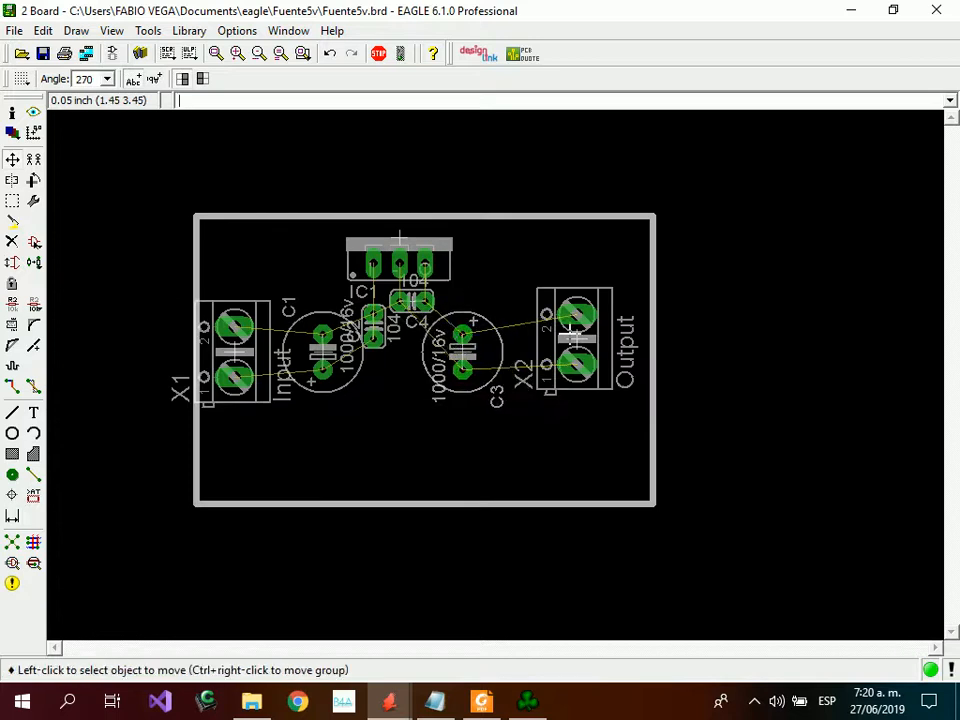
left_click(575, 340)
left_click(549, 352)
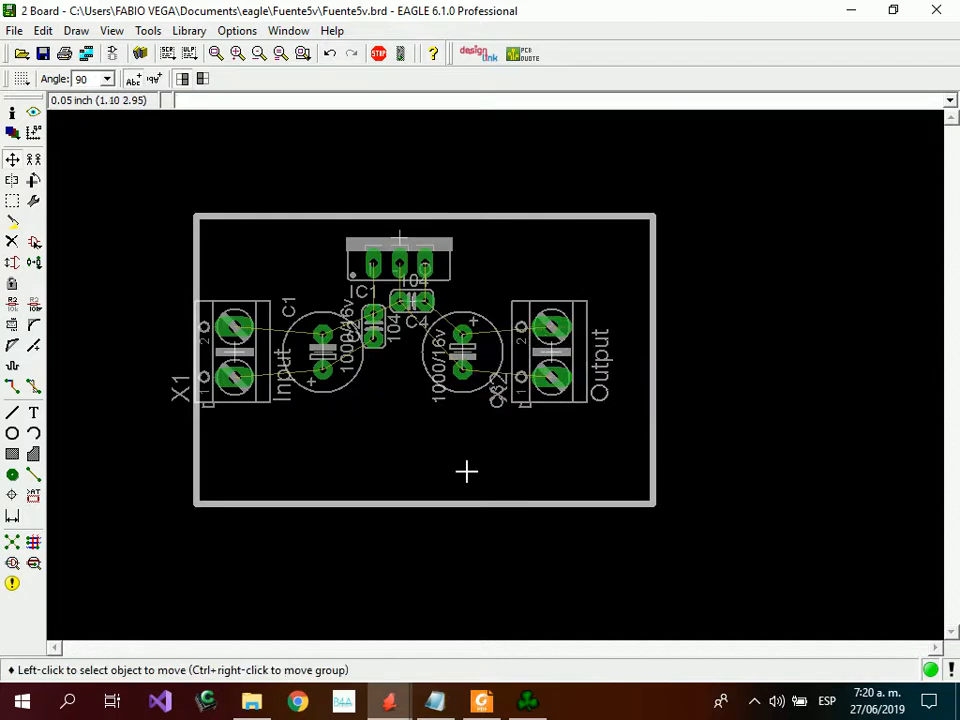
Pull the board outline's bottom edge up and right edge in, and shift connector X2 slightly up.
left_click(445, 500)
left_click(425, 429)
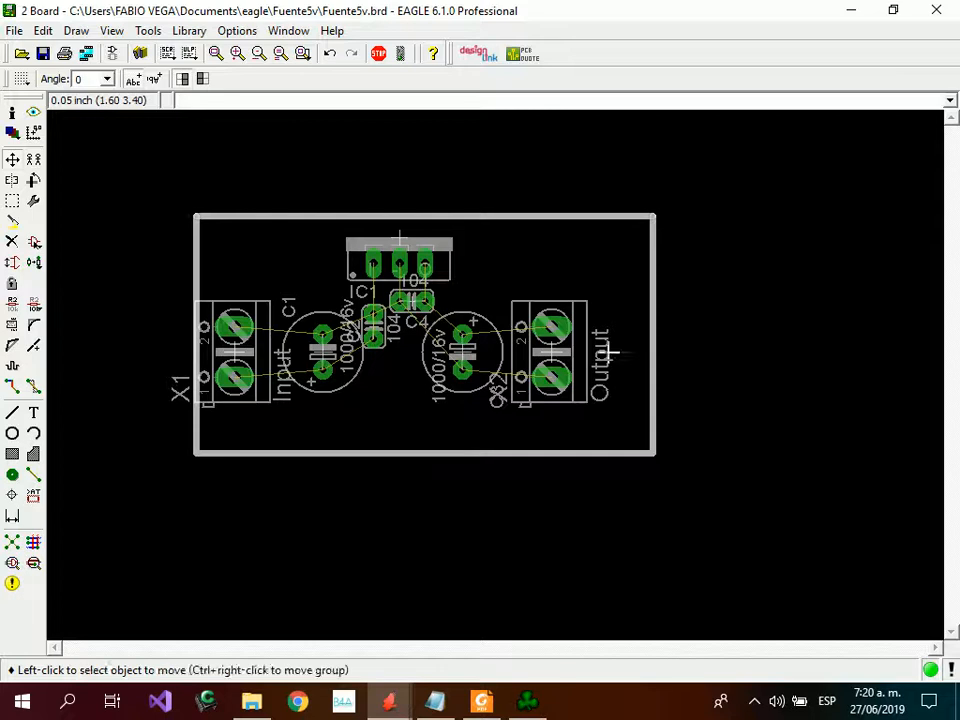
left_click(640, 350)
left_click(604, 349)
left_click(574, 351)
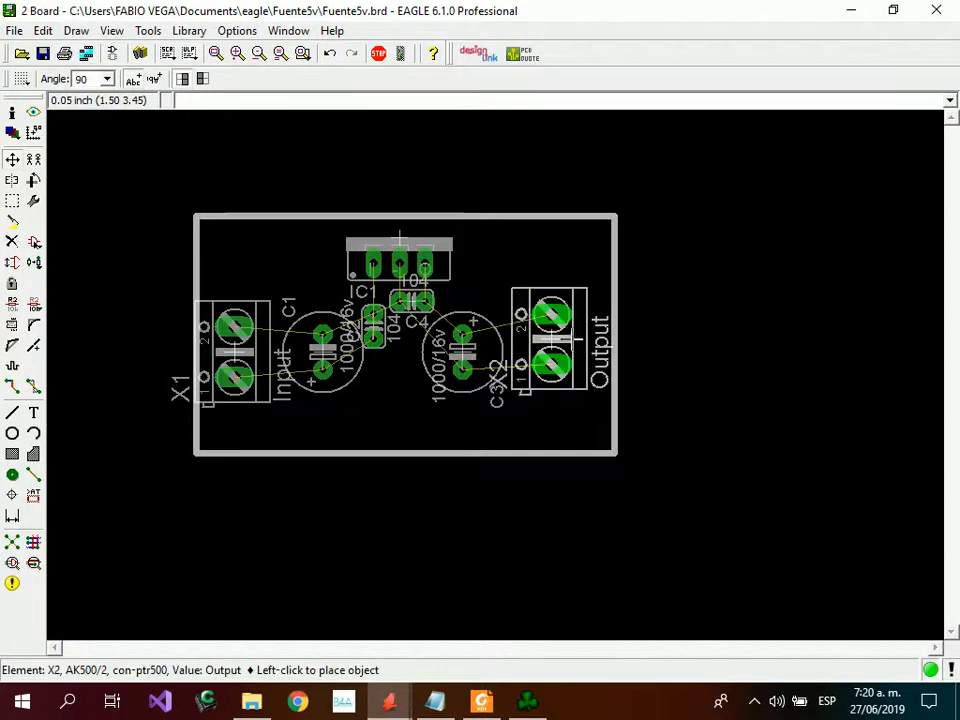
left_click(574, 339)
Move the board outline's left edge slightly outward from the Input connector X1 and recalculate the ratsnest.
left_click(190, 342)
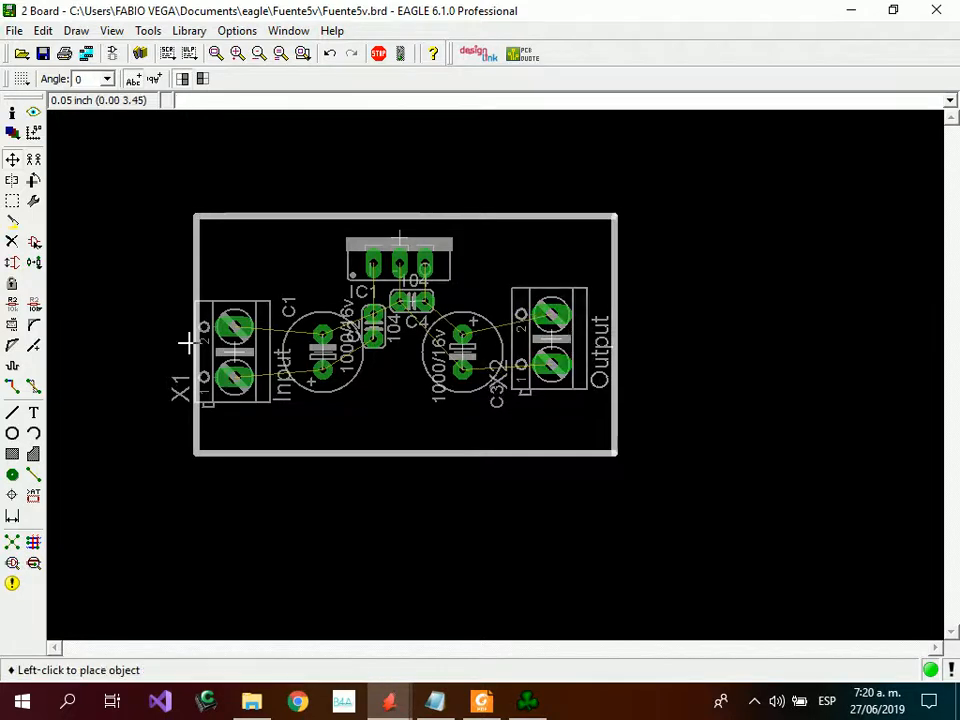
left_click(177, 342)
left_click(13, 543)
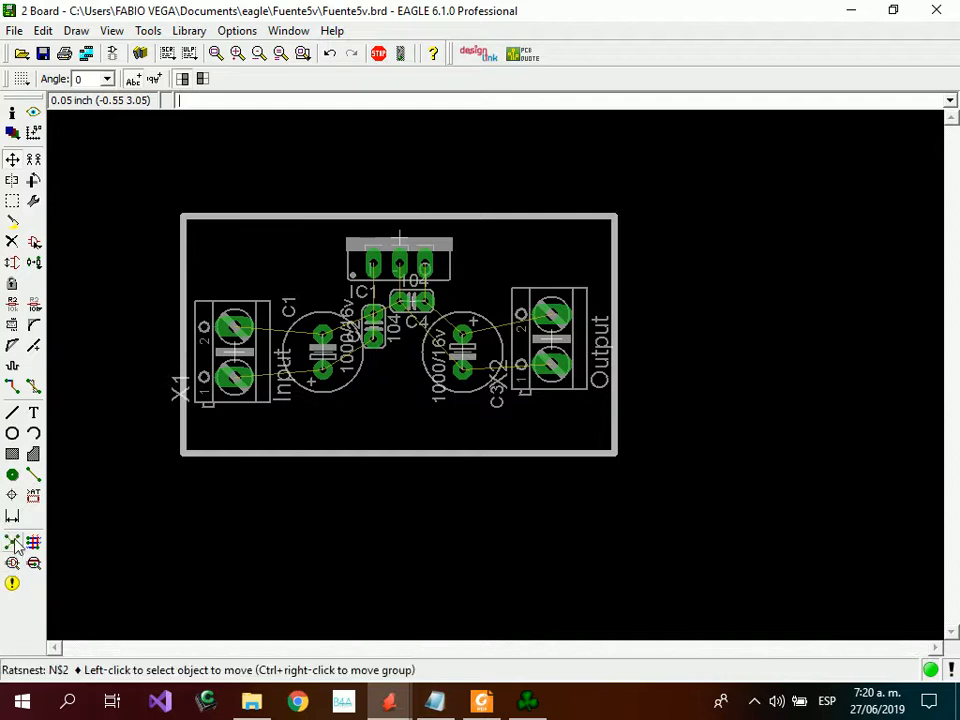
left_click(214, 57)
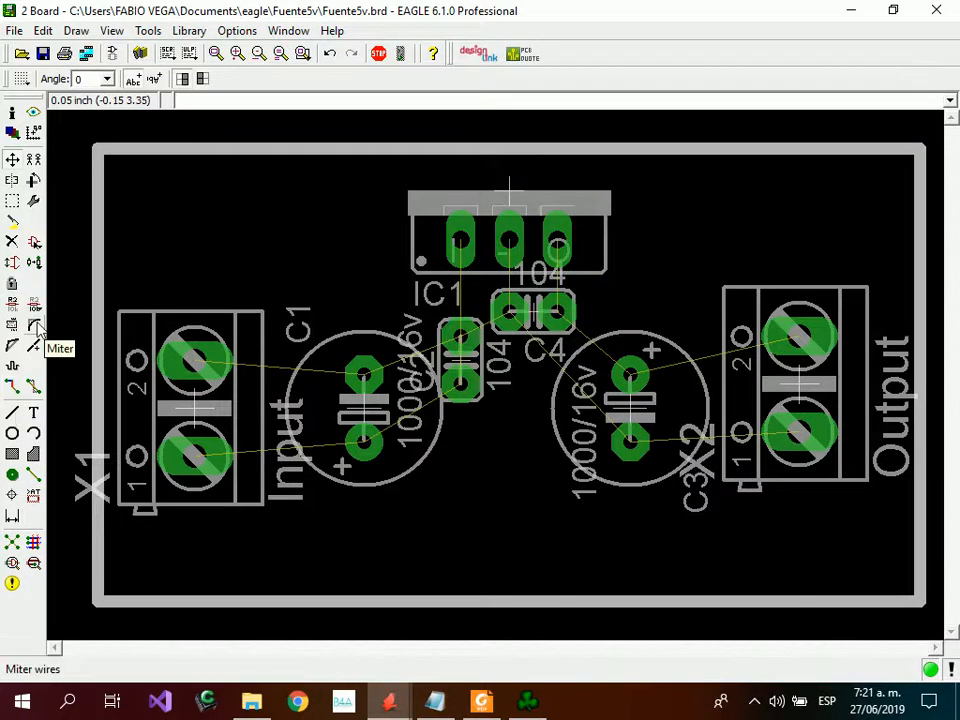
Start manual routing on layer 16 Bottom with the 45-degree wire bend style.
left_click(10, 390)
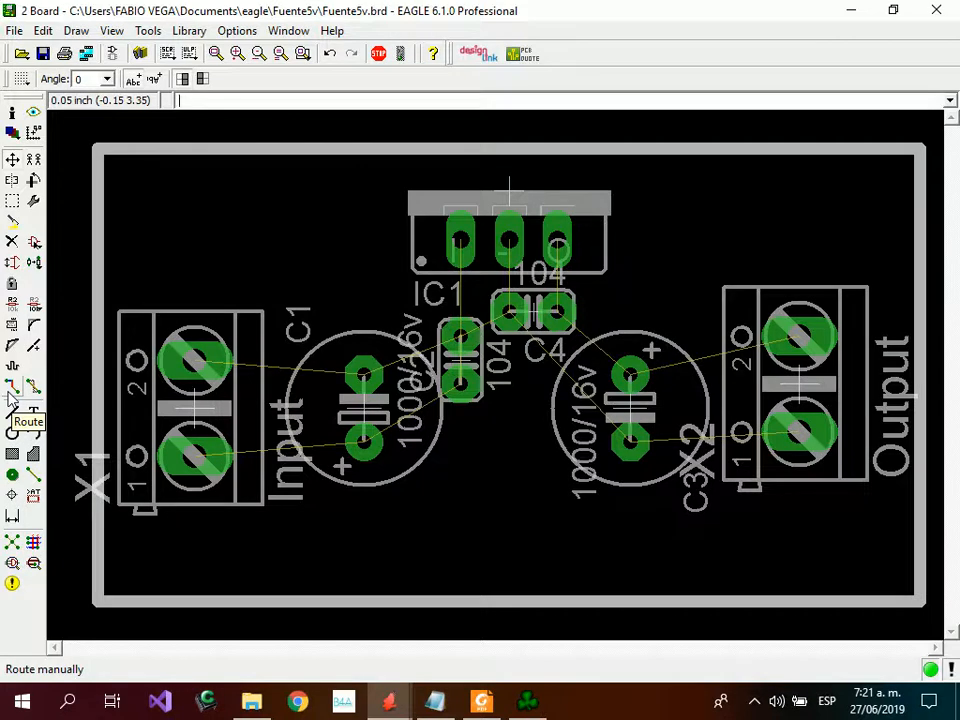
left_click(12, 390)
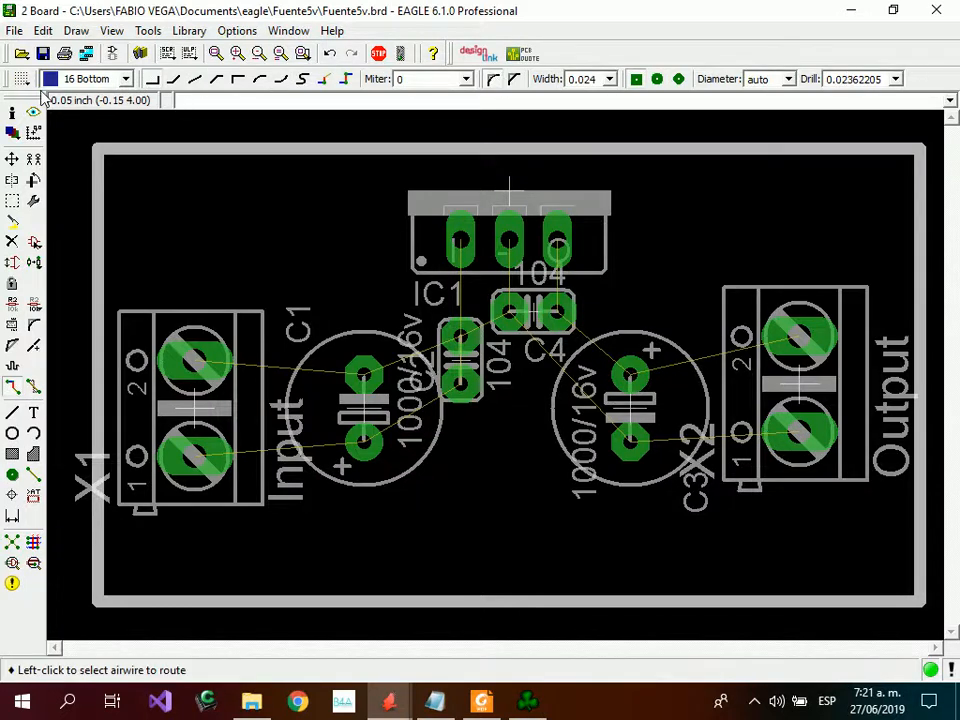
left_click(127, 79)
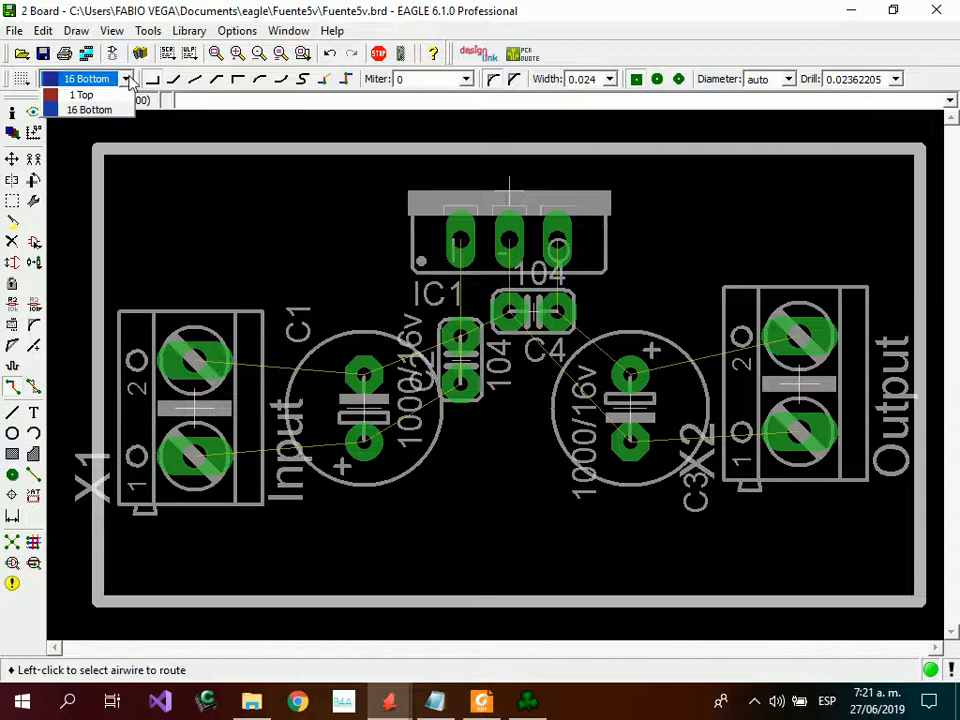
left_click(130, 81)
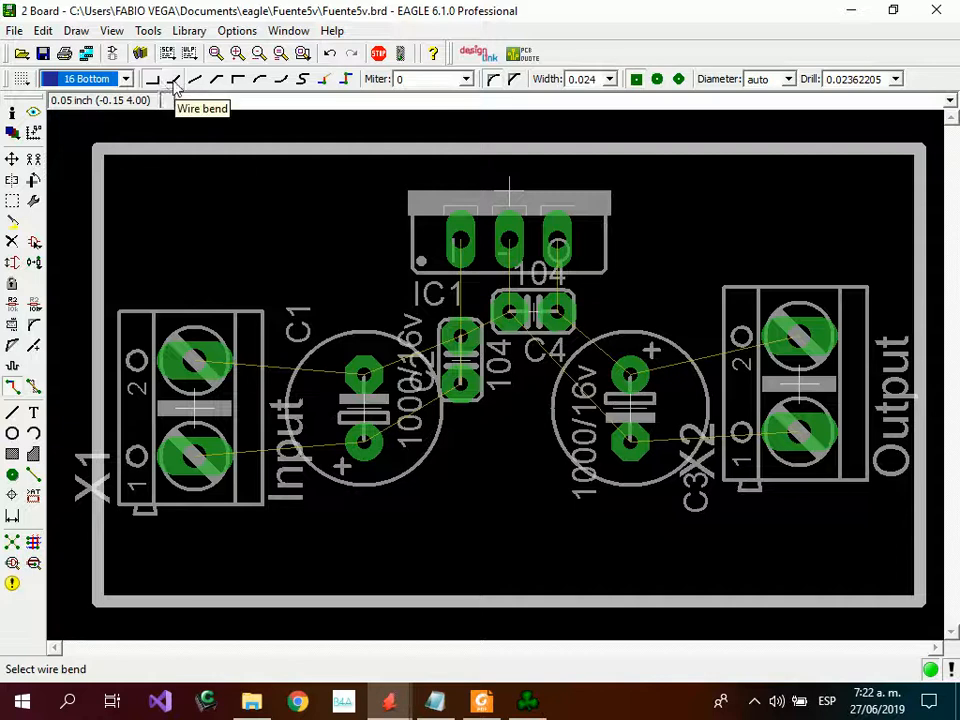
left_click(174, 82)
left_click(158, 86)
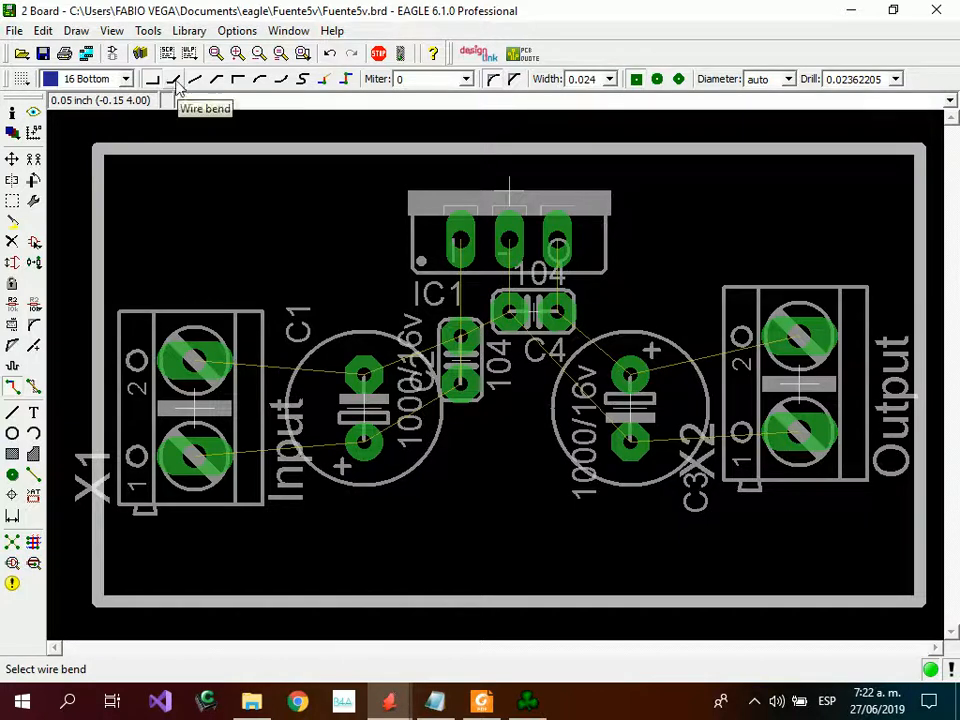
left_click(176, 81)
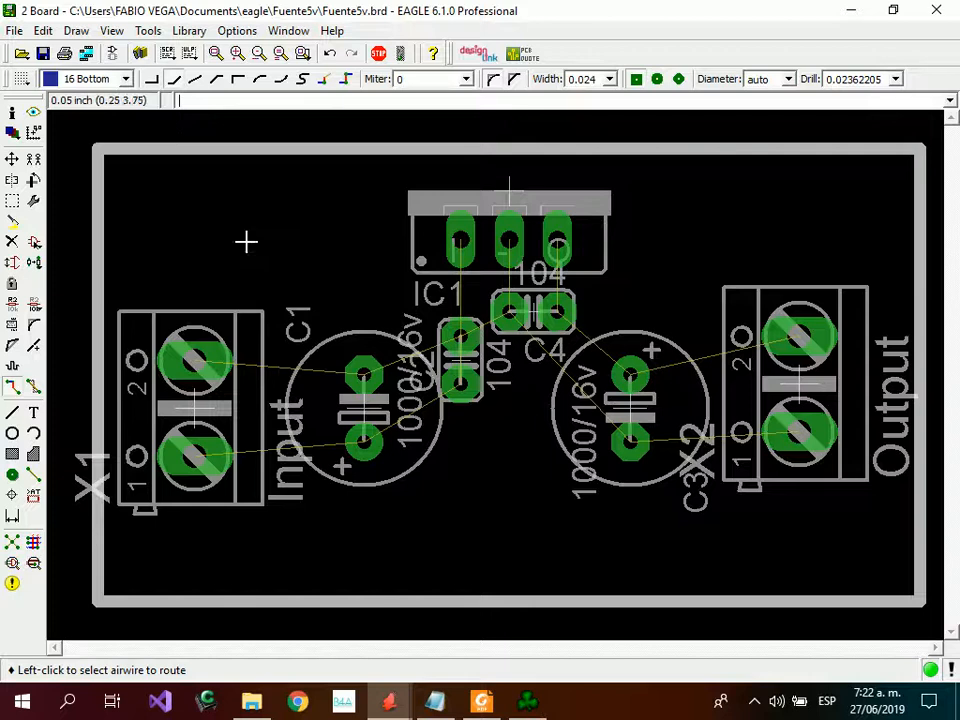
Set the routing trace width to 0.032 inch.
left_click(609, 80)
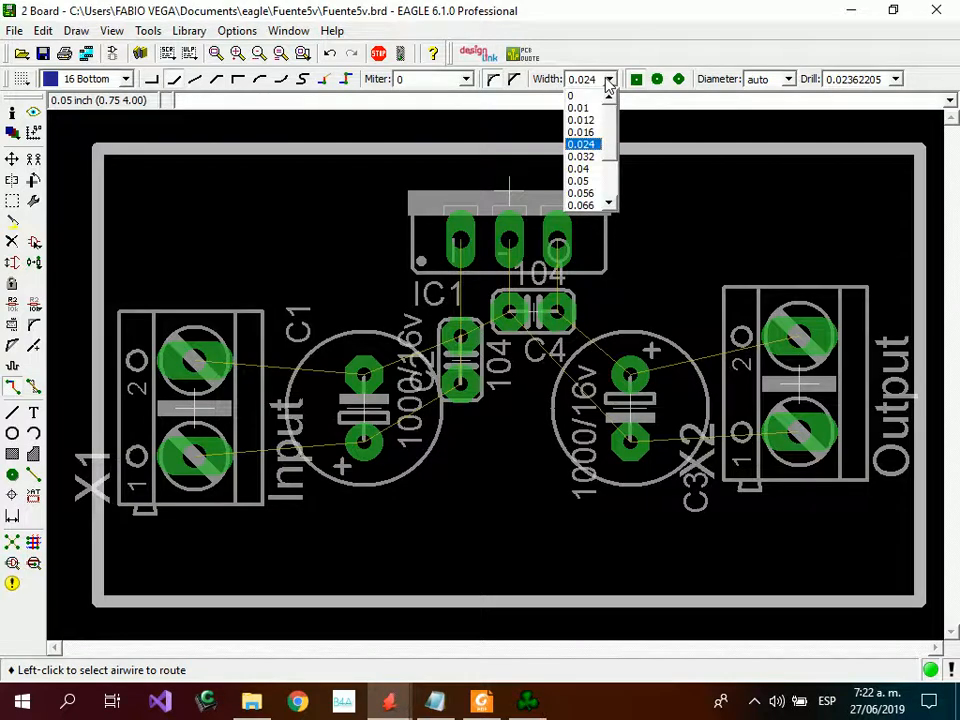
left_click(609, 80)
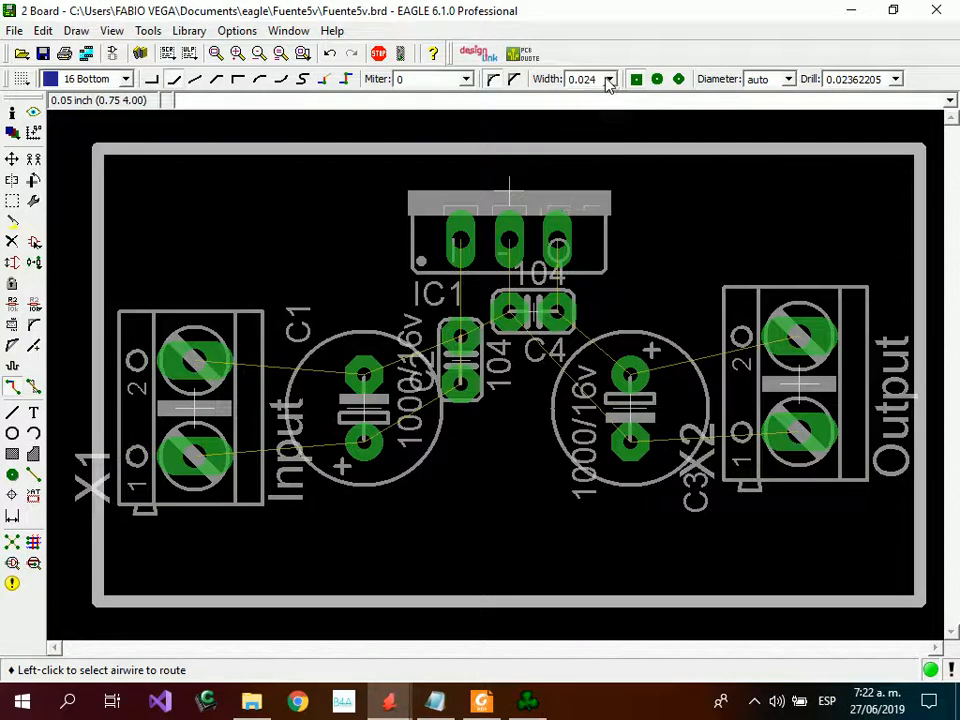
left_click(609, 80)
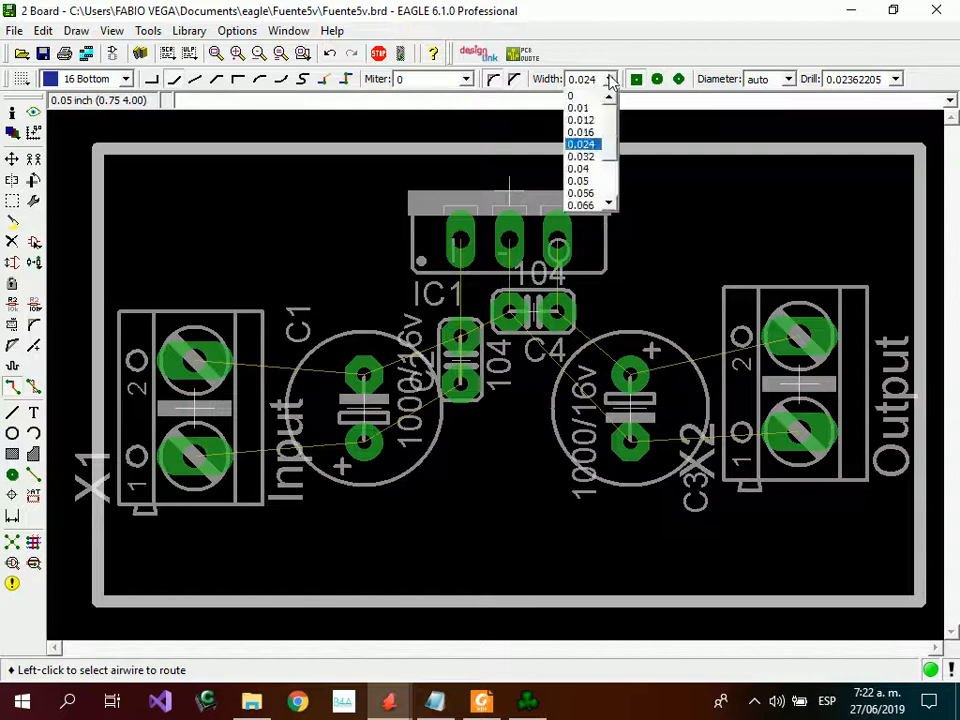
left_click(590, 158)
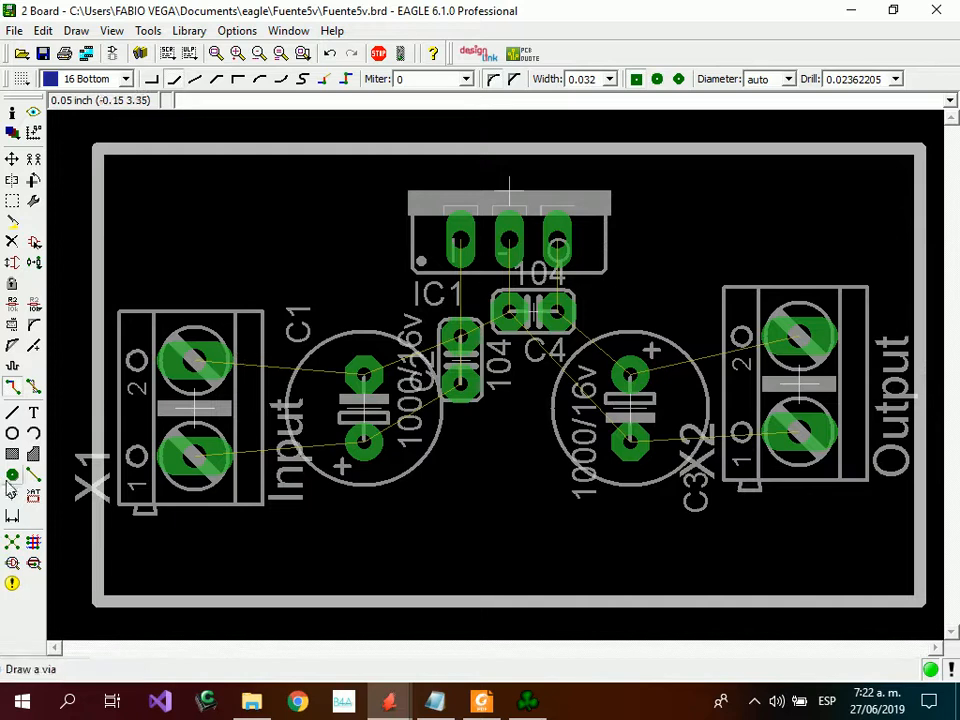
Route the GNDA trace from connector X1's pad 2 to C1's upper pad with a width of 0.07 inch.
left_click(195, 360)
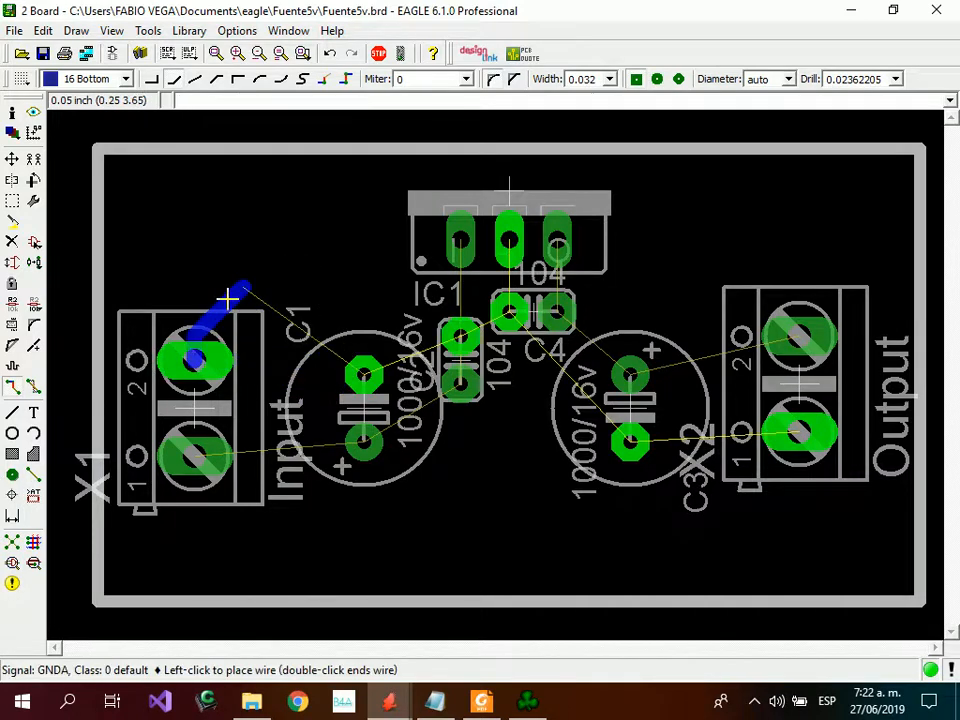
left_click(609, 79)
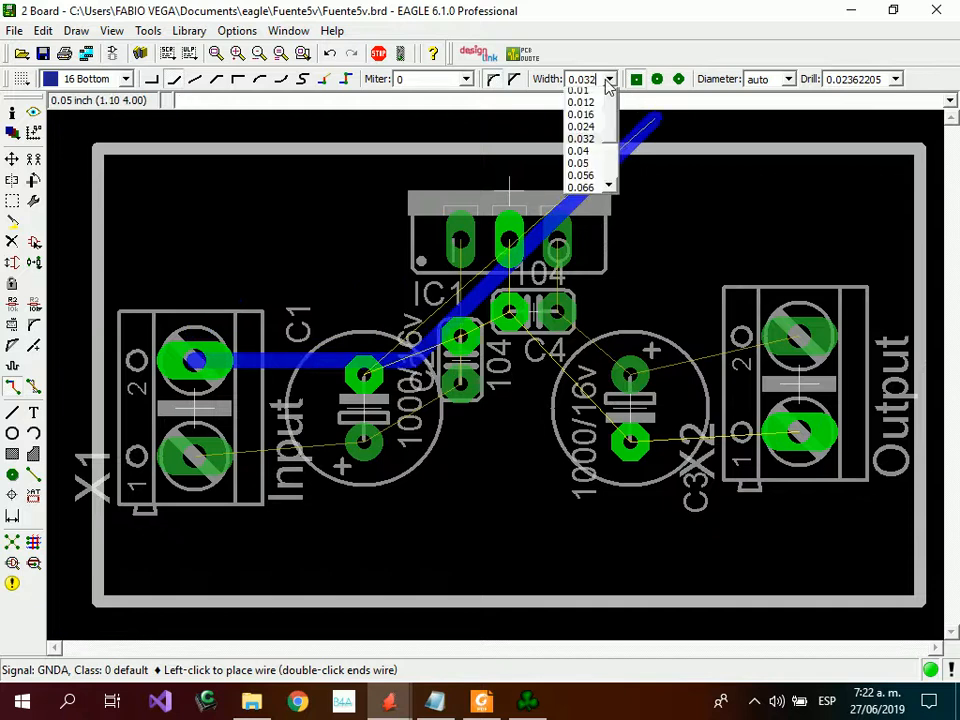
scroll(606, 146, "down", 2)
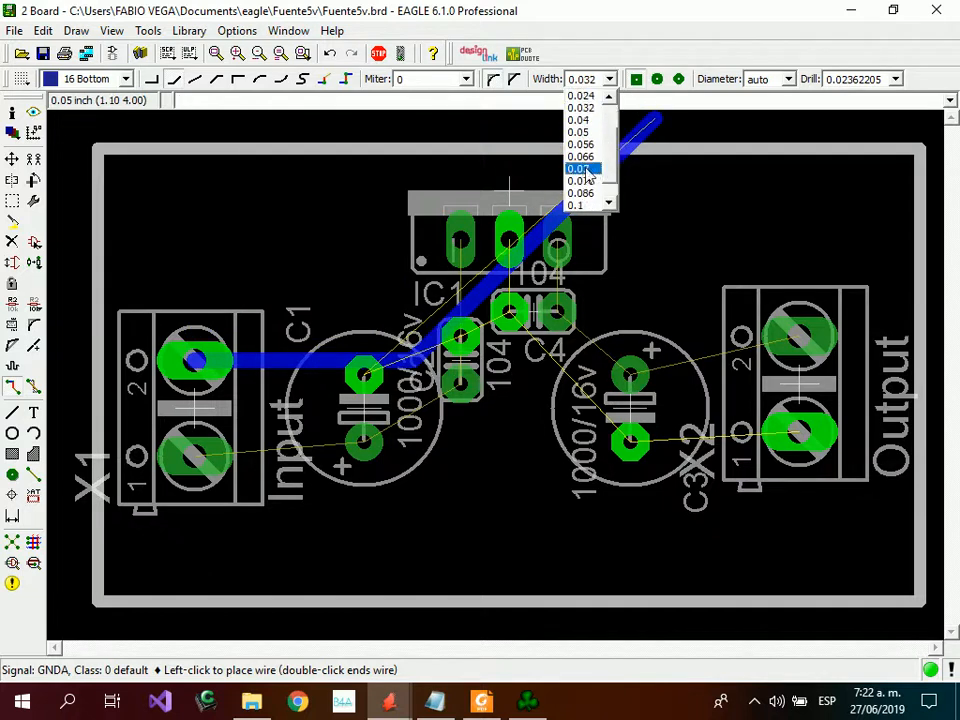
left_click(585, 168)
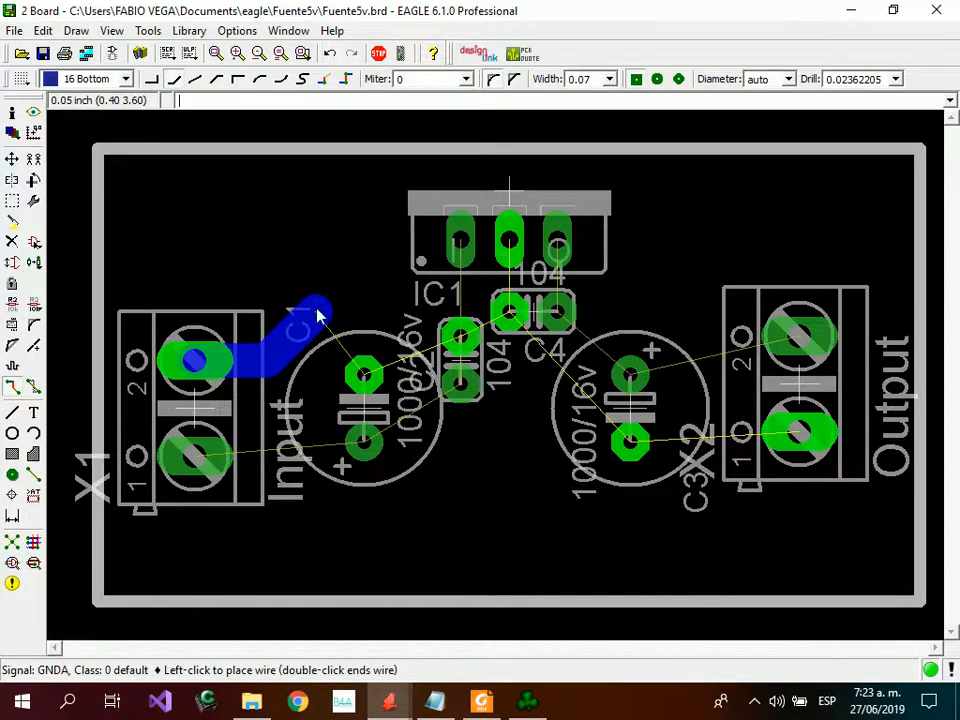
left_click(363, 373)
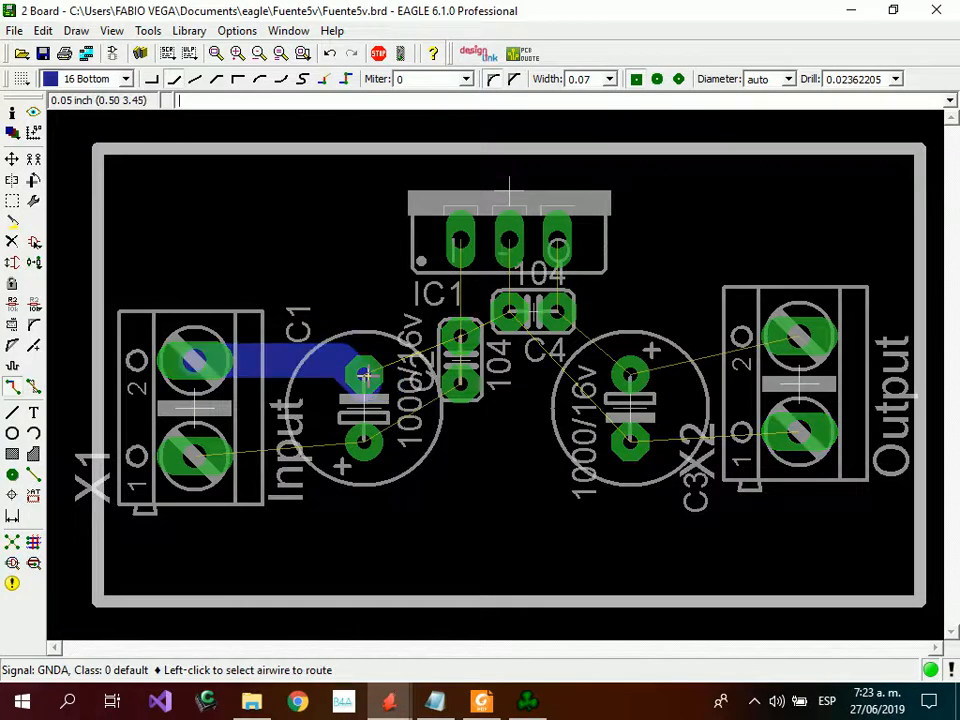
Continue the GNDA trace from C1 through C2's upper pad and C4's left pad to IC1's middle pin.
left_click(437, 268)
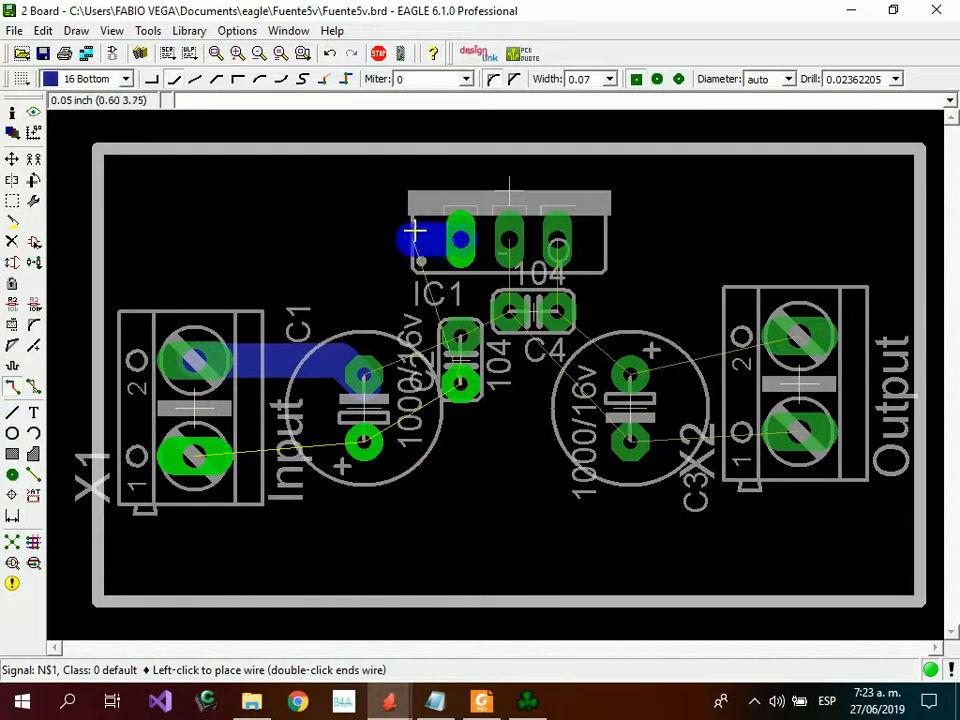
key("Escape")
left_click(366, 371)
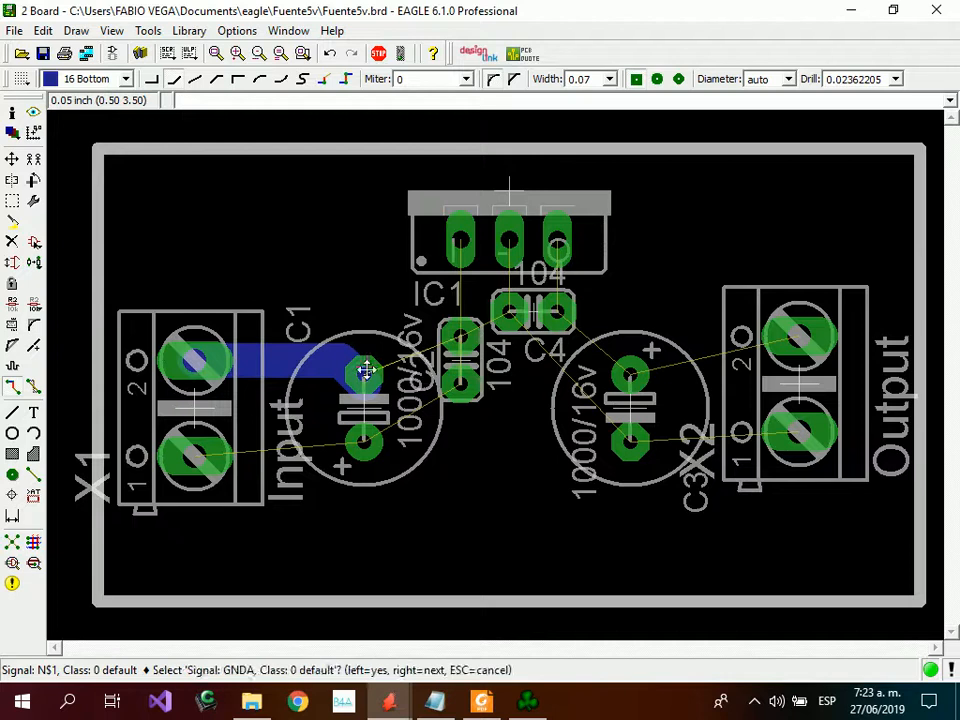
left_click(366, 371)
left_click(460, 337)
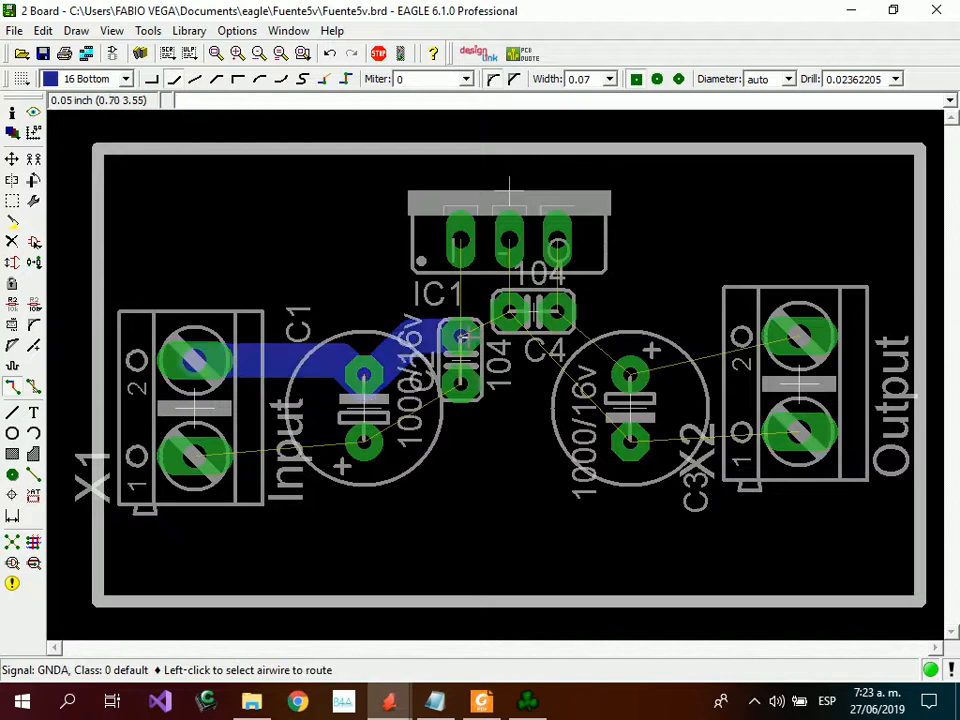
left_click(463, 334)
left_click(509, 315)
left_click(509, 315)
left_click(507, 249)
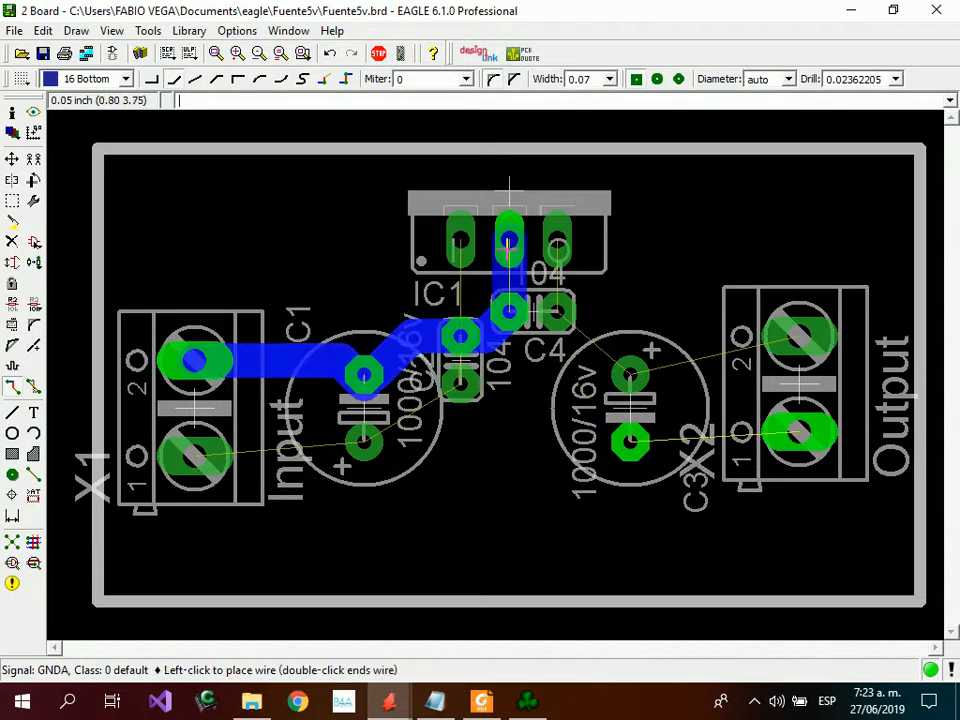
left_click(507, 249)
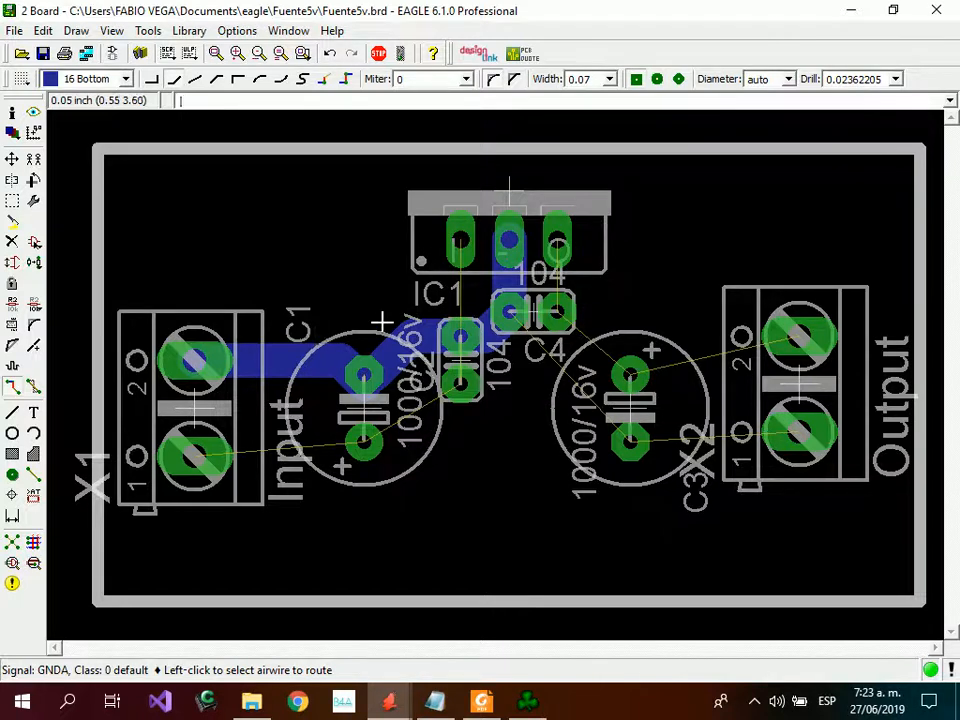
Undo the routed GNDA traces and rotate the Input connector X1 by 180 degrees in place.
left_click(329, 53)
left_click(329, 53)
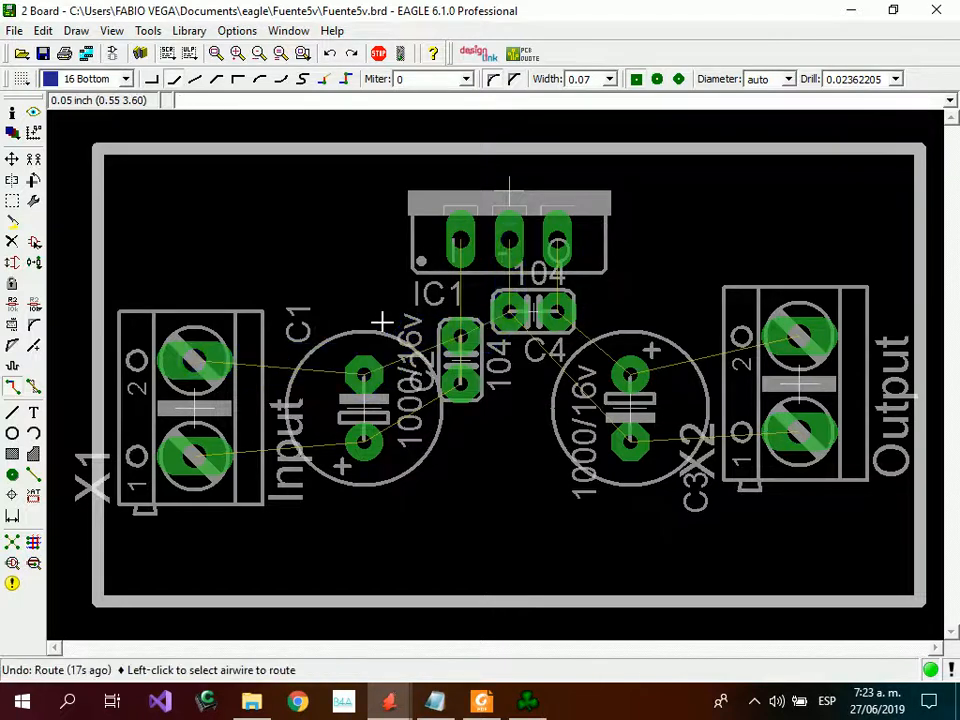
left_click(13, 164)
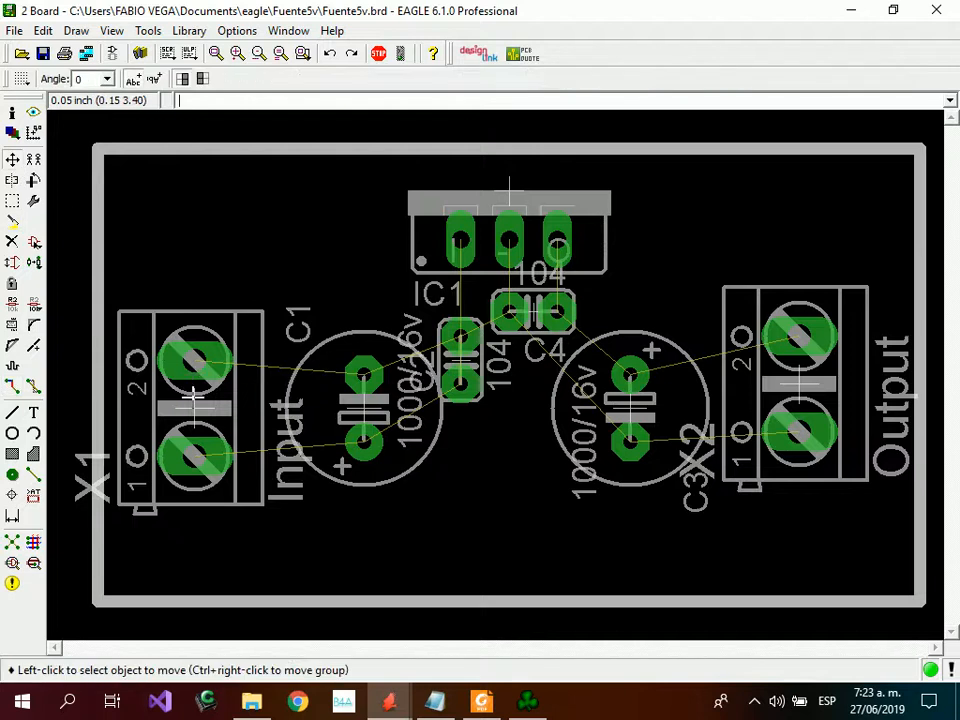
left_click(193, 398)
right_click(193, 398)
right_click(193, 398)
left_click(193, 398)
Rotate capacitor C1 by 180 degrees, keeping it between connector X1 and C2.
left_click(349, 374)
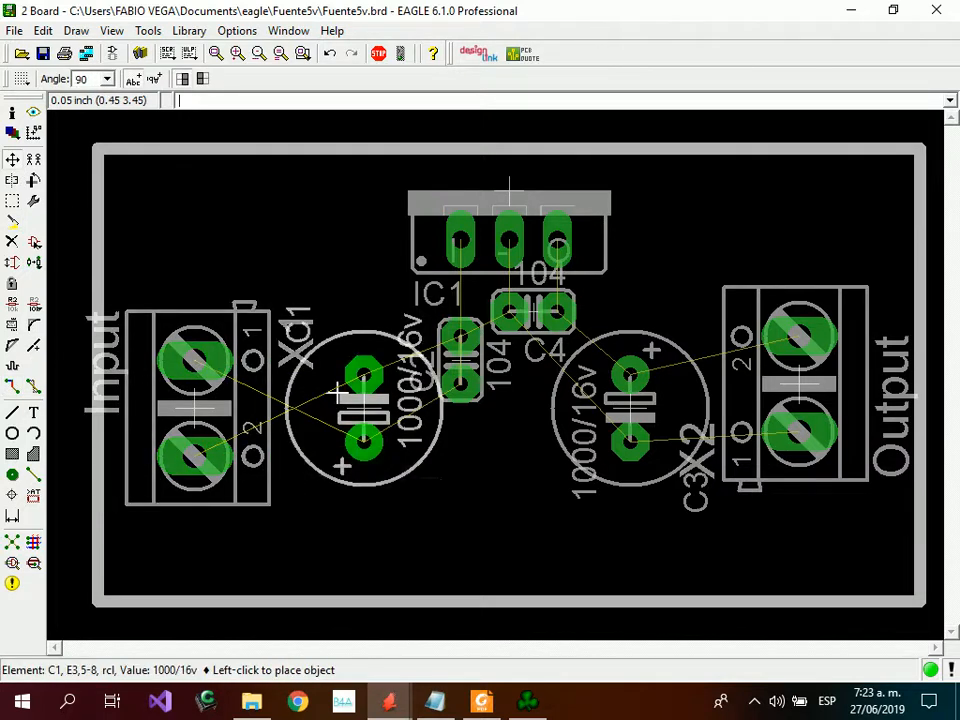
right_click(349, 374)
right_click(349, 374)
left_click(396, 420)
Rotate capacitor C2 by 180 degrees and set it back in its place below IC1's input pin.
left_click(460, 360)
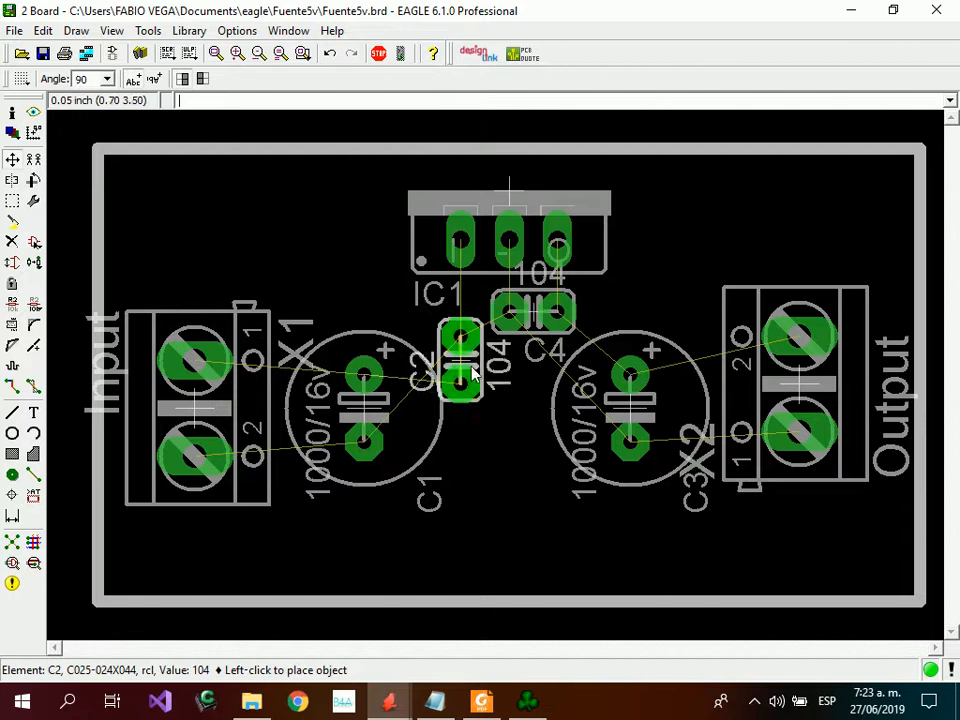
right_click(452, 342)
right_click(452, 325)
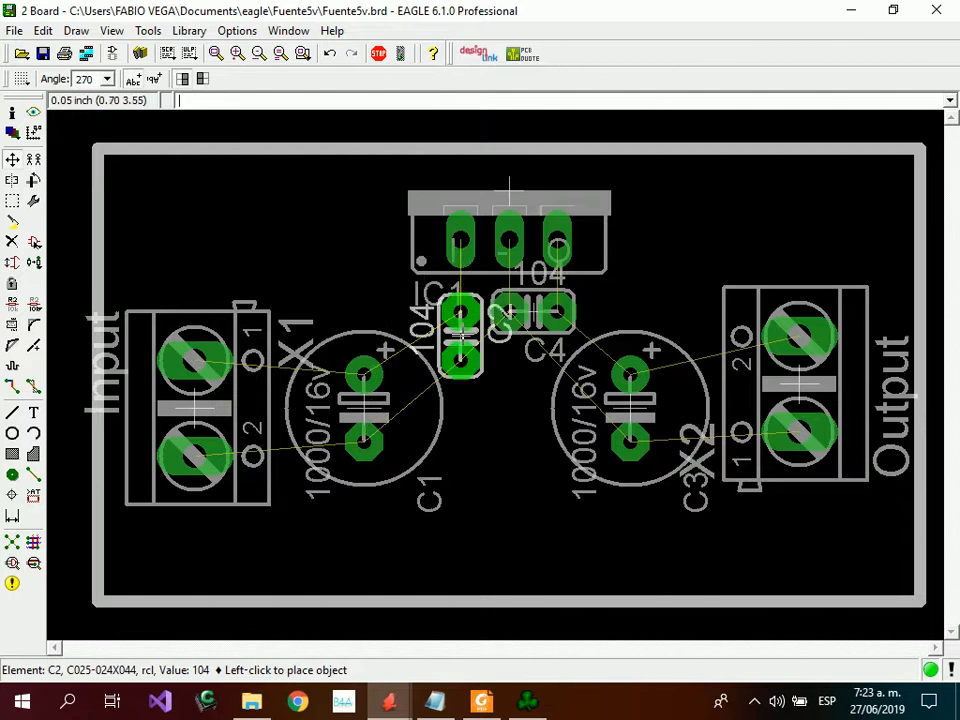
left_click(470, 366)
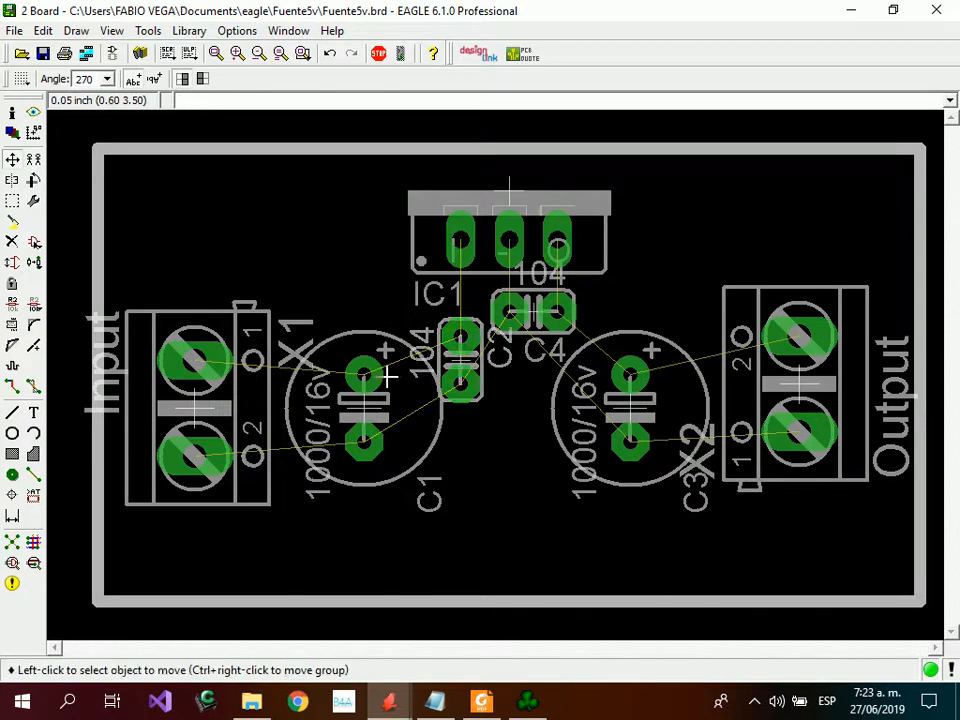
Route a 0.07 inch bottom-layer trace from X1's pad 1 through C1's positive pad and C2's upper pad to IC1's input pin.
left_click(13, 387)
scroll(225, 364, "up", 2)
left_click(195, 357)
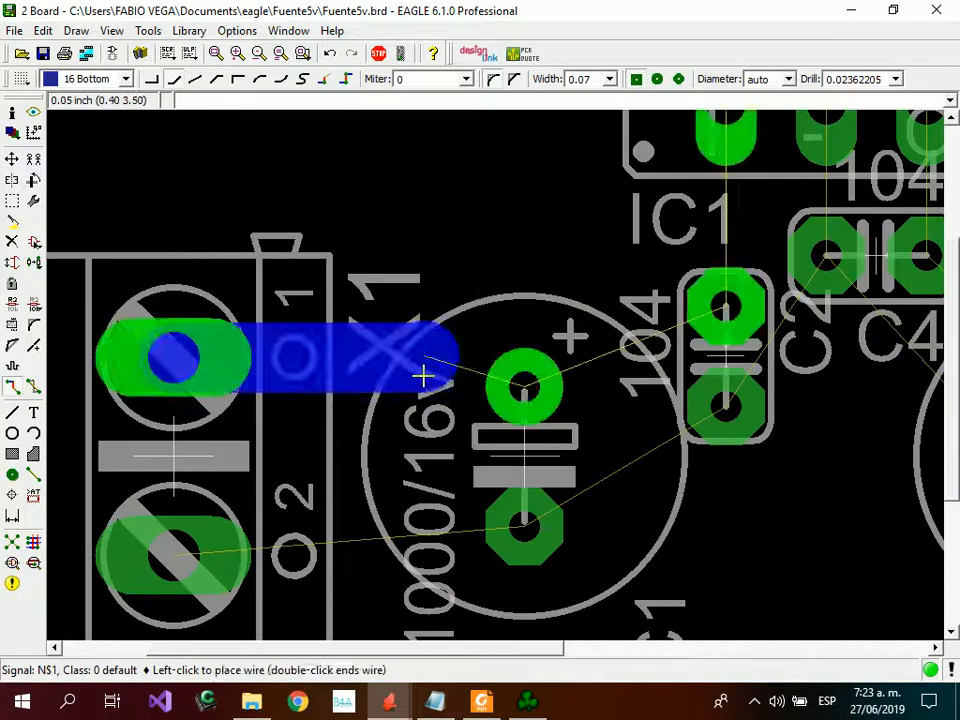
left_click(364, 375)
left_click(368, 369)
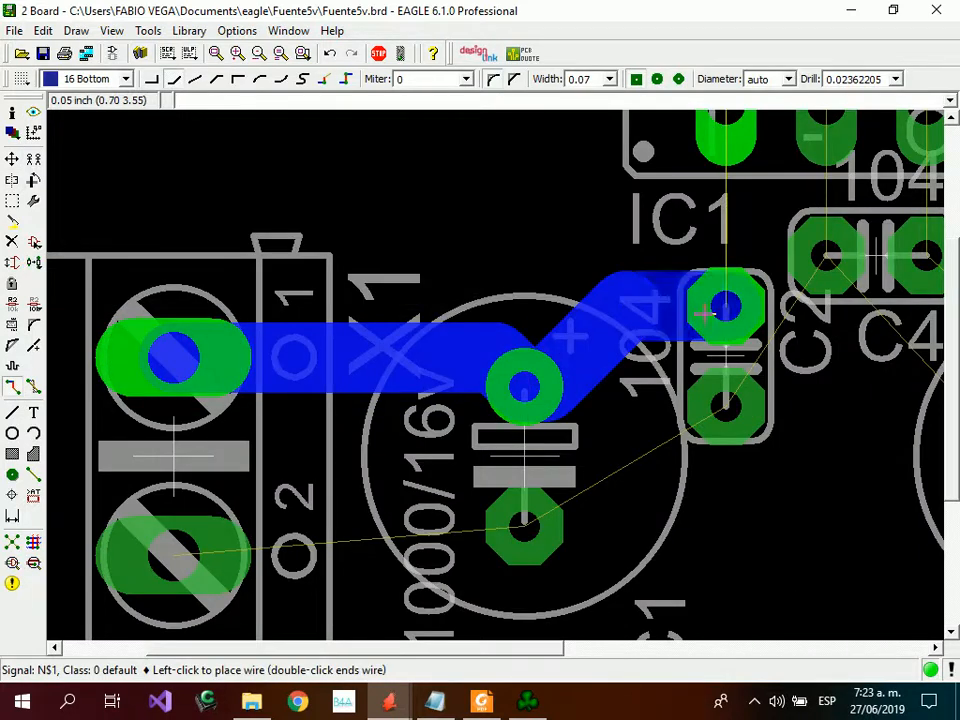
left_click(725, 304)
left_click(725, 304)
scroll(687, 243, "down", 1)
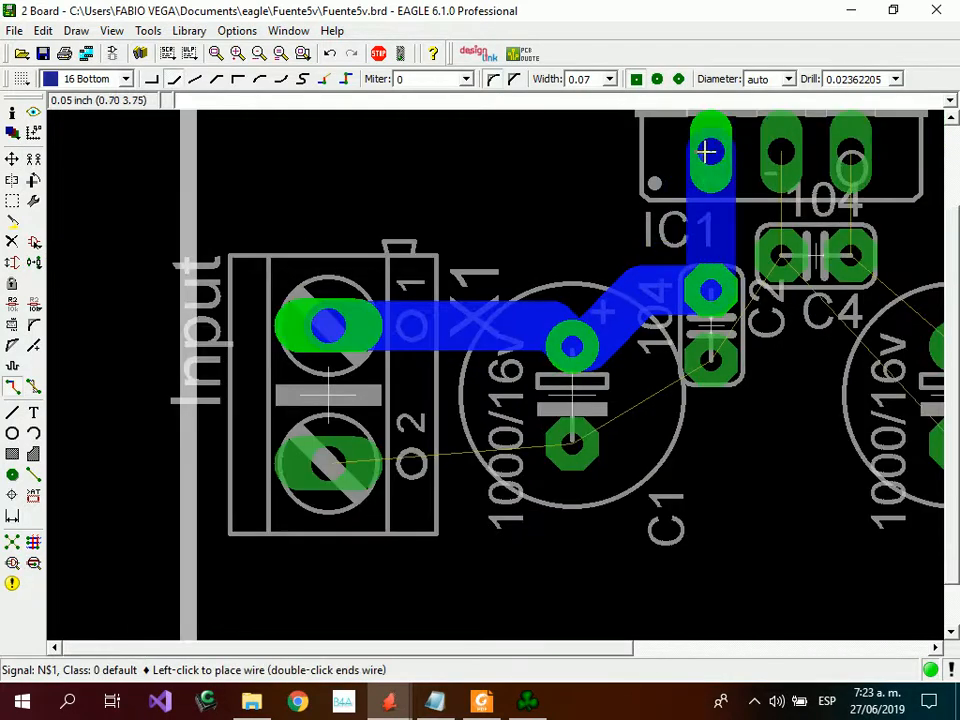
left_click(711, 152)
Route the GNDA trace from X1's pad 2 through C1's and C2's lower pads and C4's left pad to IC1's middle pin.
left_click(330, 462)
left_click(572, 442)
left_click(572, 442)
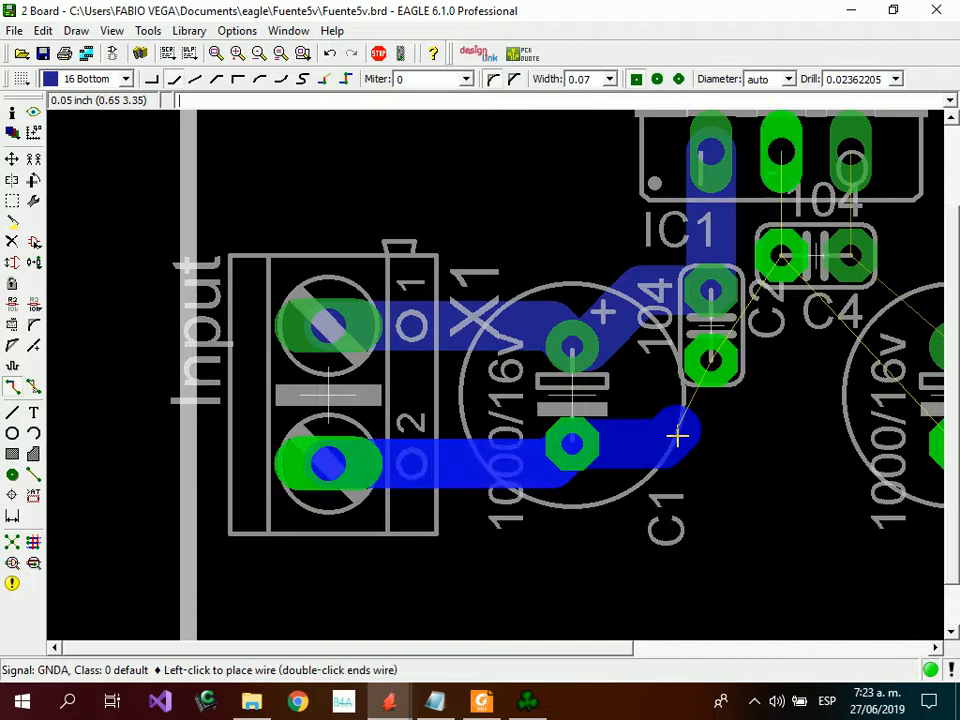
left_click(712, 364)
left_click(712, 364)
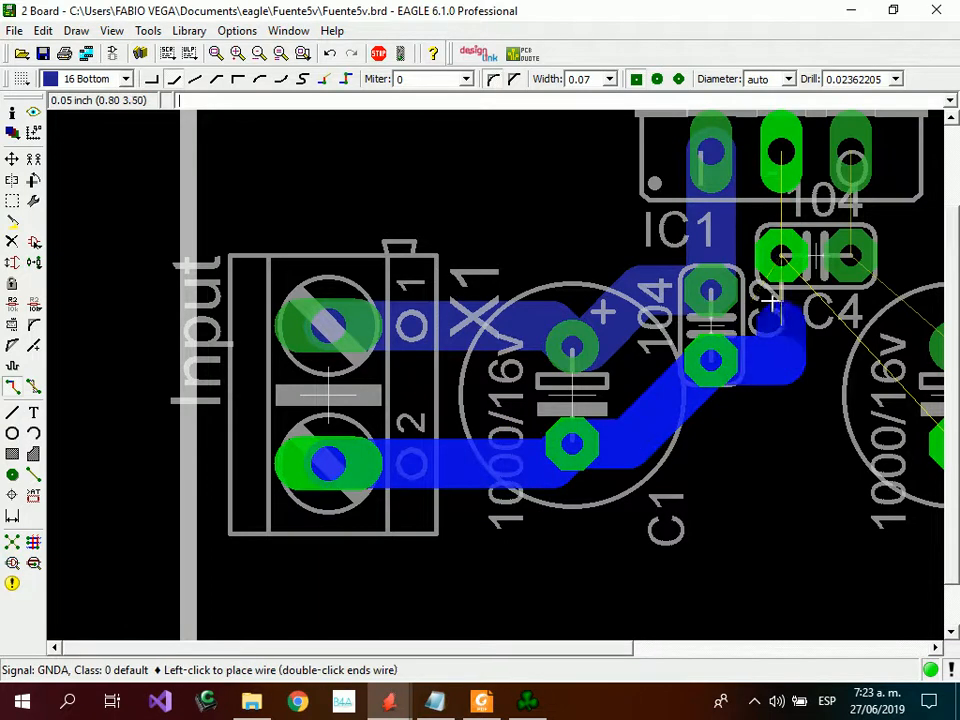
left_click(779, 257)
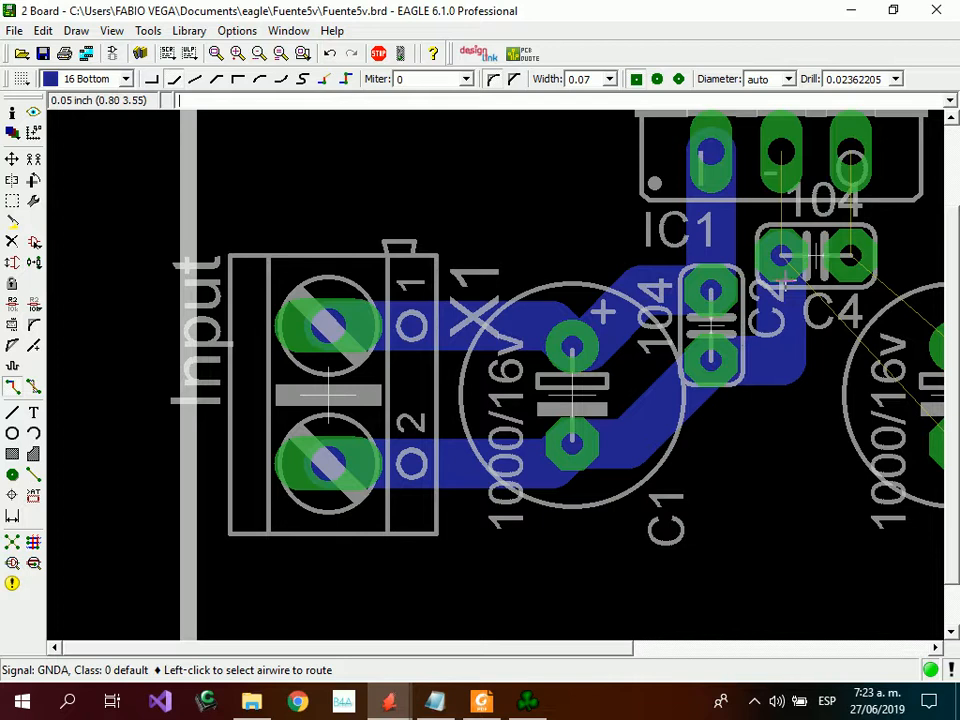
left_click(780, 245)
left_click(781, 152)
Route the output trace from IC1's output pin through C4's right pad and C3's positive pad to connector X2's pad 2.
left_click(855, 150)
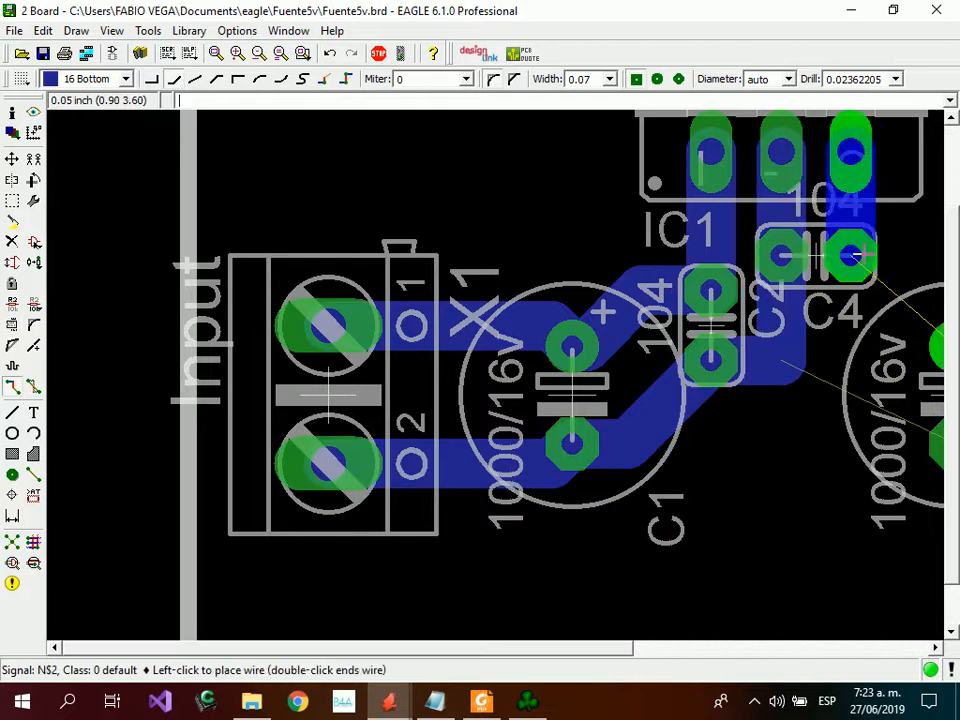
left_click(849, 257)
scroll(751, 354, "down", 2)
left_click(811, 321)
left_click(854, 346)
scroll(678, 390, "down", 3)
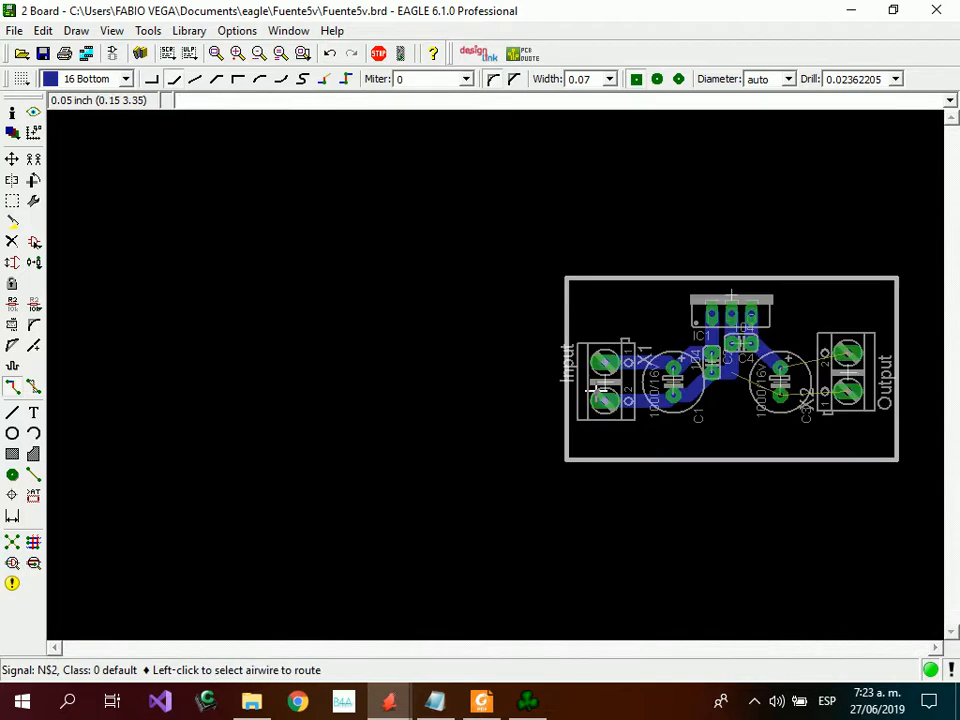
scroll(752, 367, "up", 3)
left_click(819, 363)
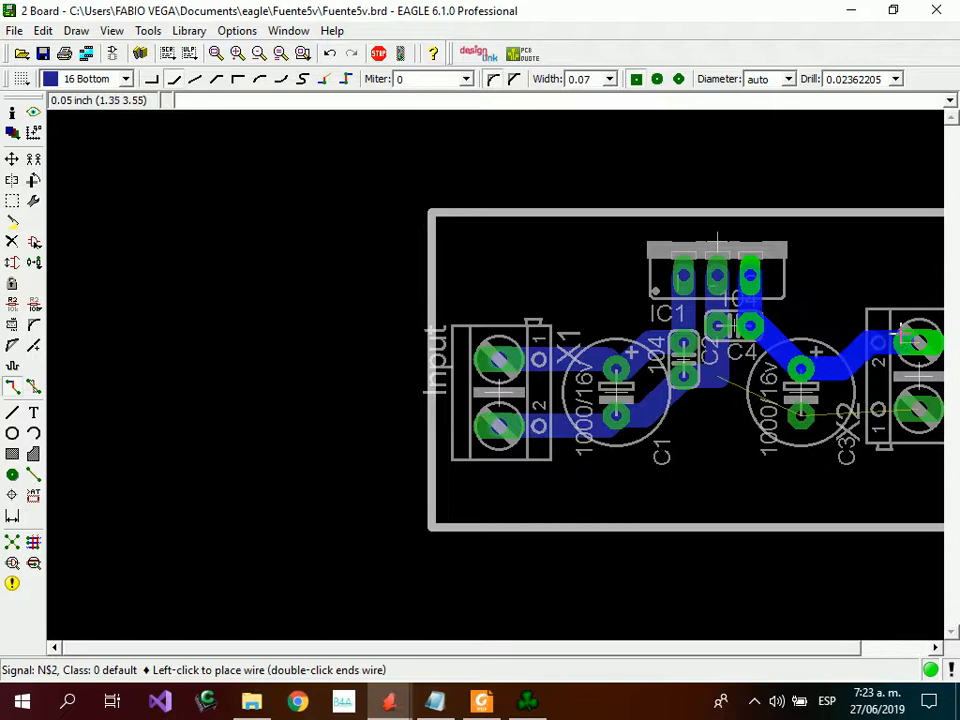
left_click(918, 343)
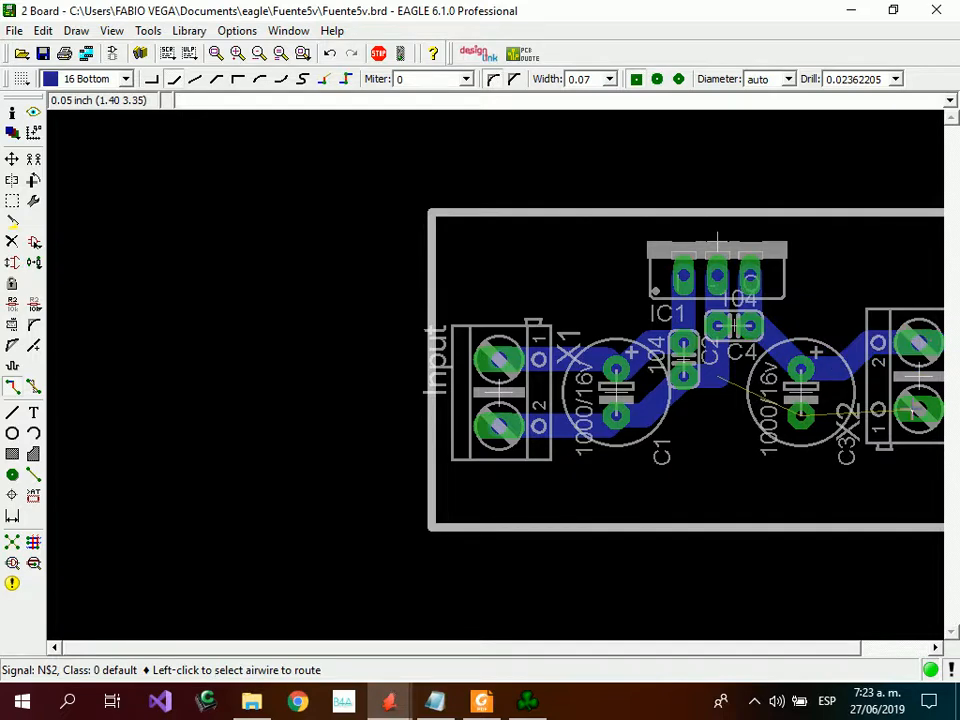
Route the remaining GNDA trace from X2's pad 1 through C3's lower pad to C2's lower pad, and fit the board in view.
left_click(808, 420)
left_click(803, 419)
left_click(791, 418)
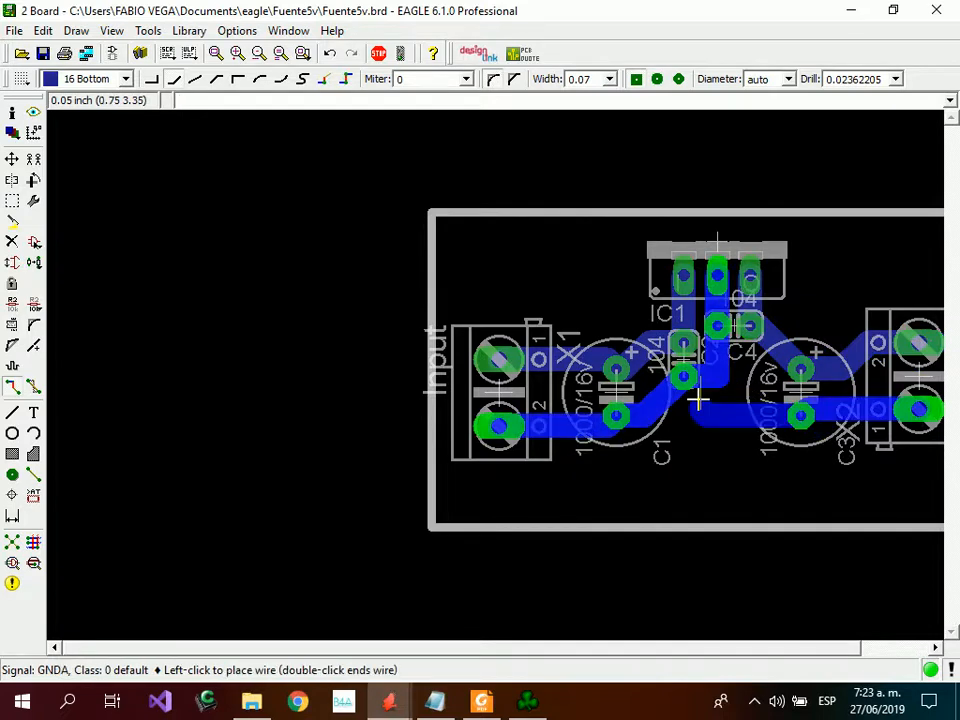
scroll(697, 385, "down", 2)
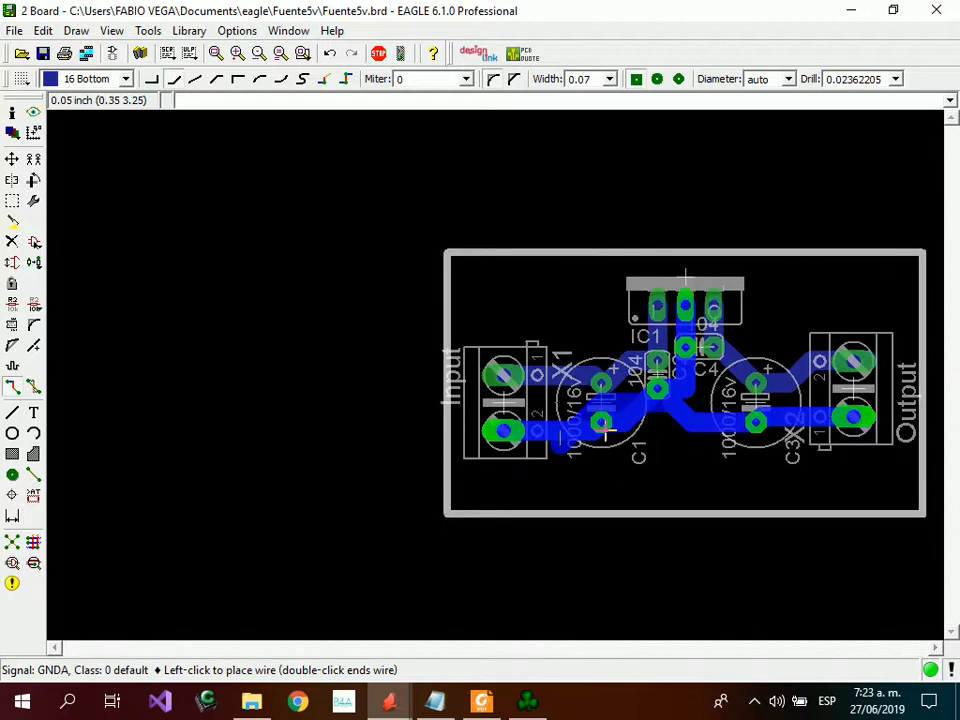
left_click(655, 393)
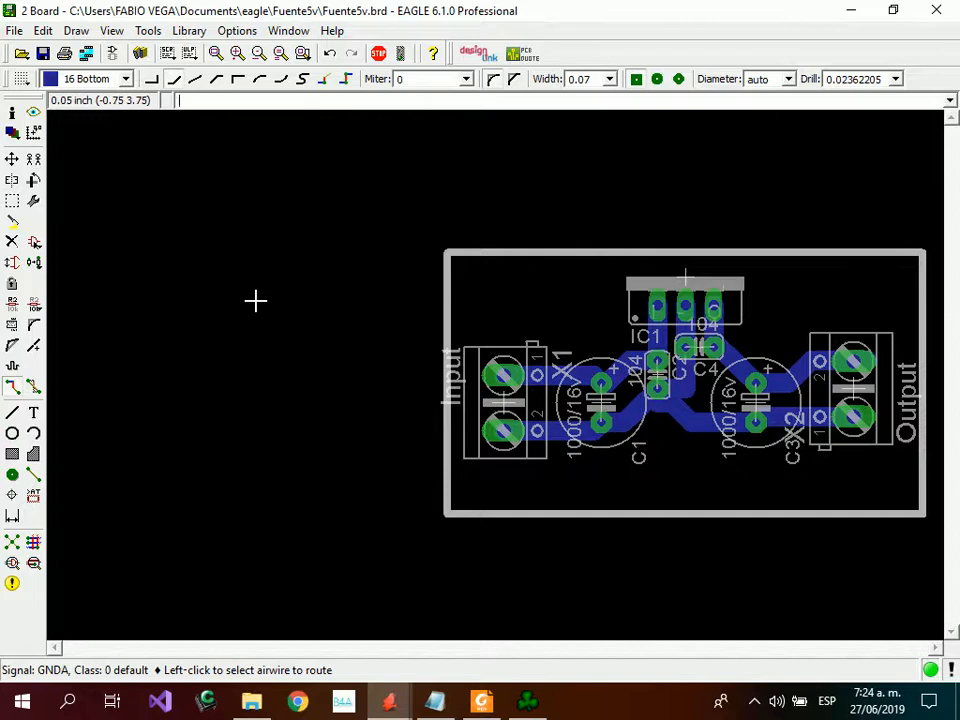
left_click(218, 56)
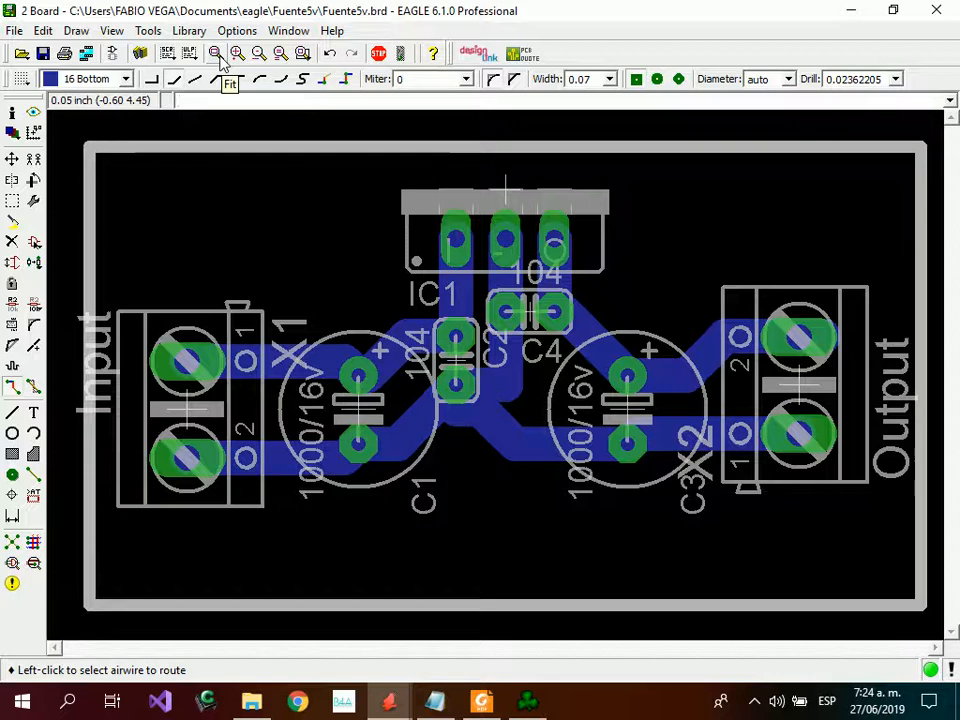
Place the text "Fuente" on the 16 Bottom layer, size 0.07, below the traces between C1 and C3.
left_click(34, 415)
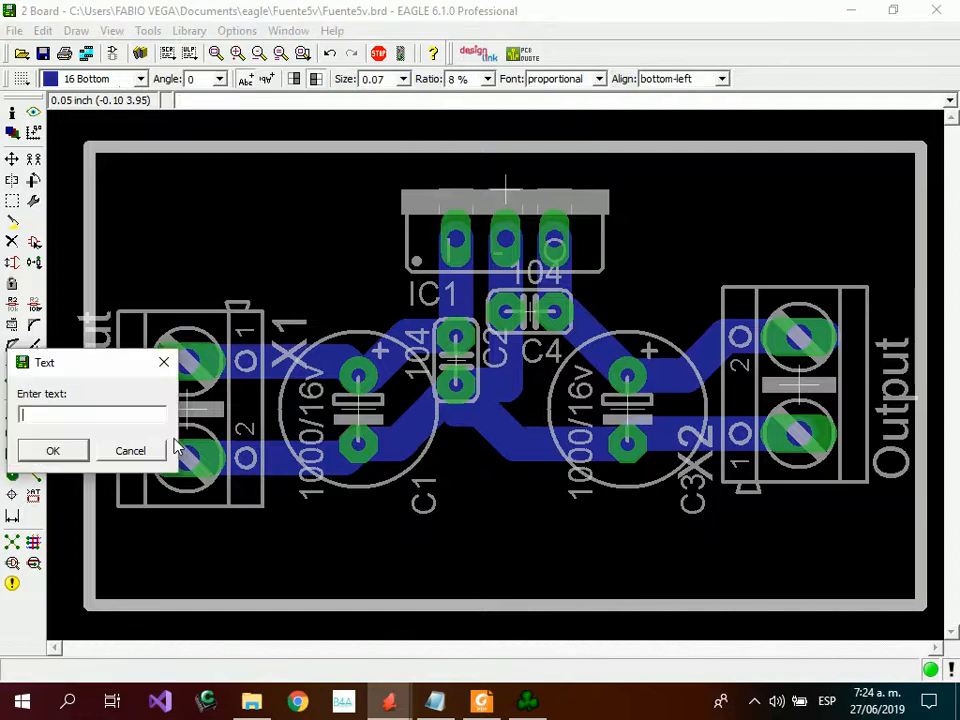
type("Fuente")
key("Return")
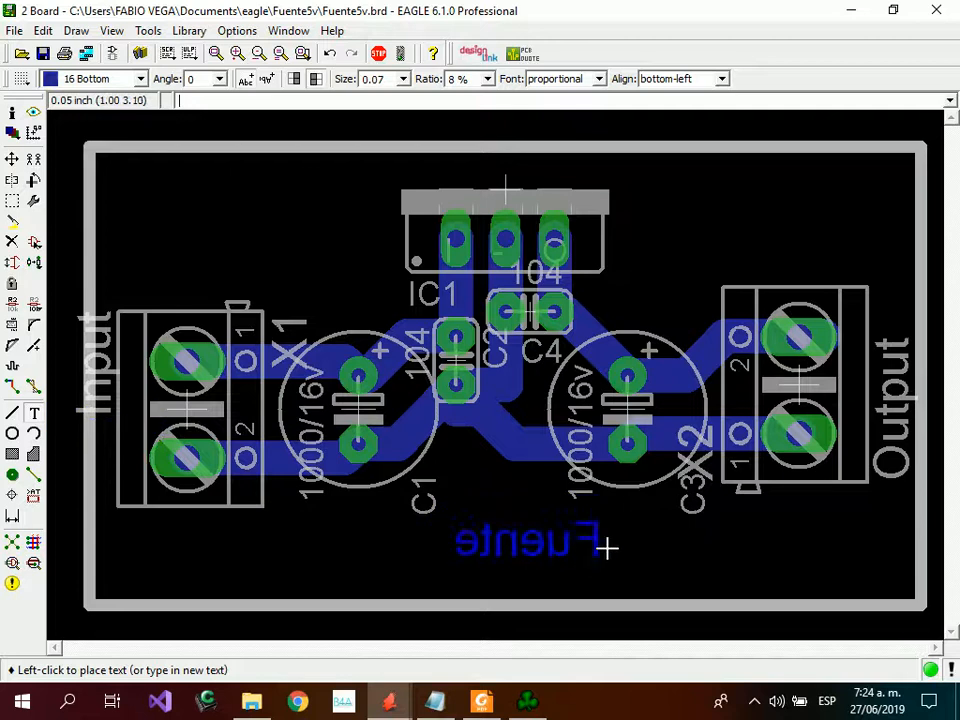
left_click(600, 528)
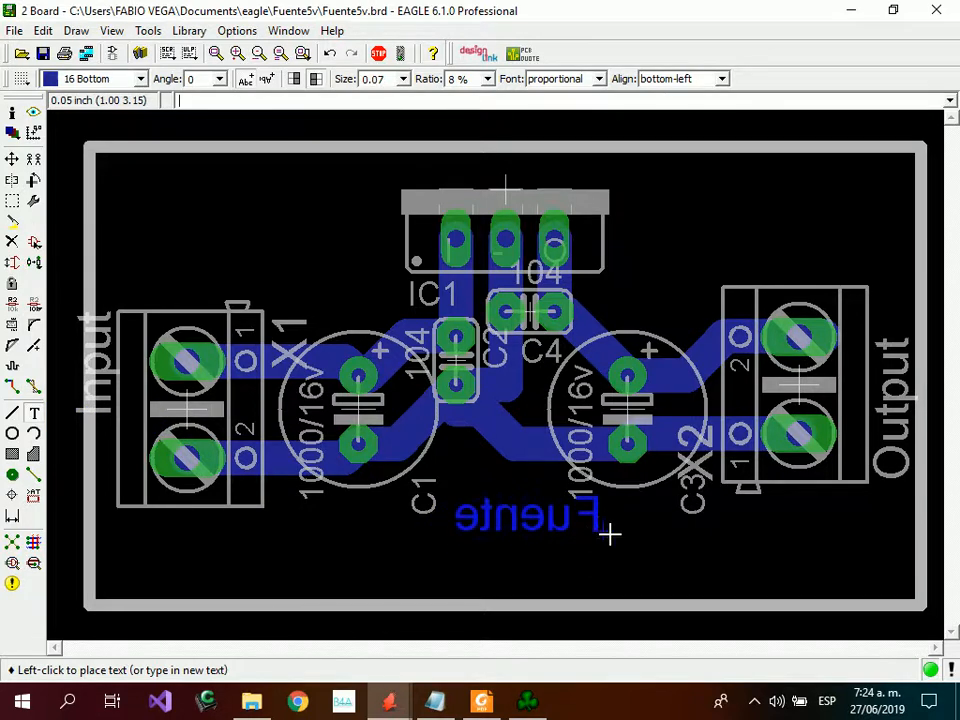
Place a second "Fuente" text on the 27 tValues layer, directly over the mirrored bottom-layer one.
left_click(95, 78)
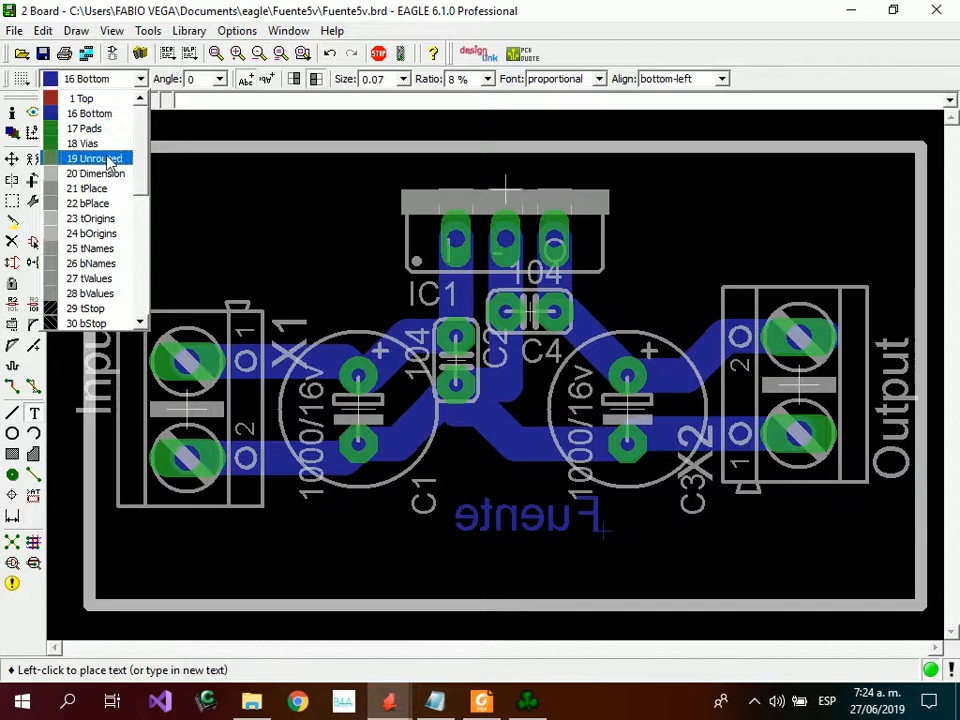
left_click(92, 278)
left_click(458, 528)
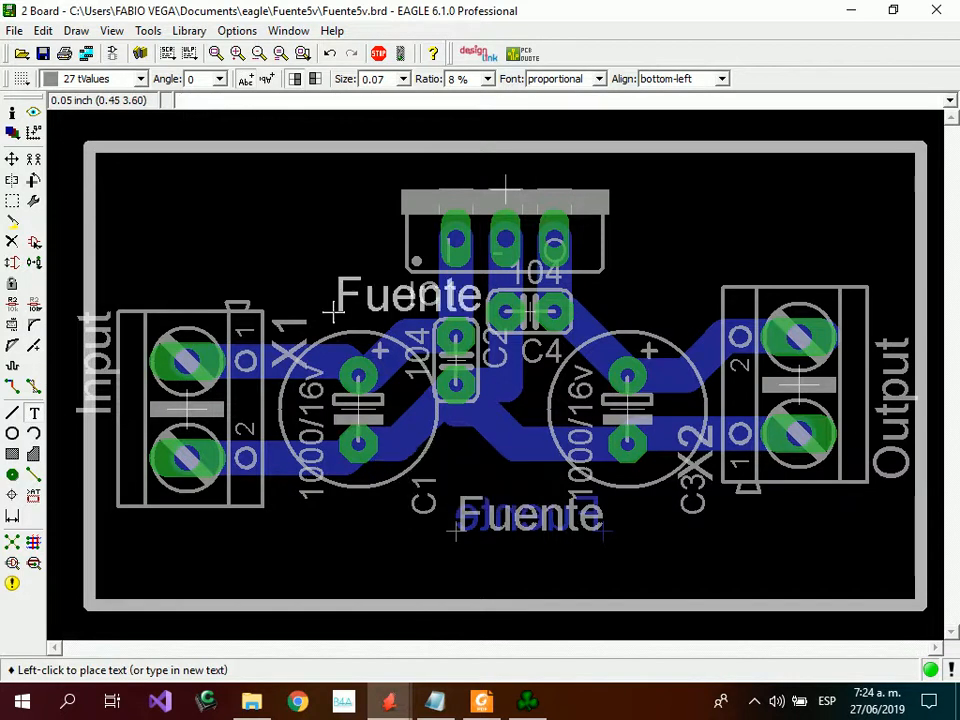
key("Escape")
key("Escape")
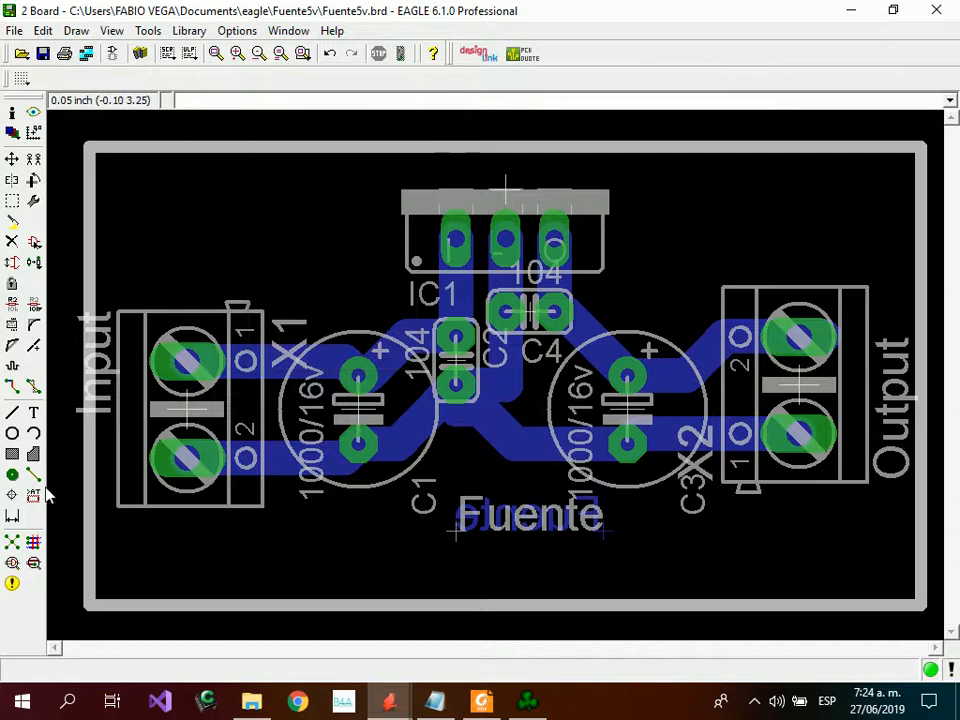
Add the text "jun-2019" on the 27 tValues layer just before the word "Fuente".
left_click(33, 412)
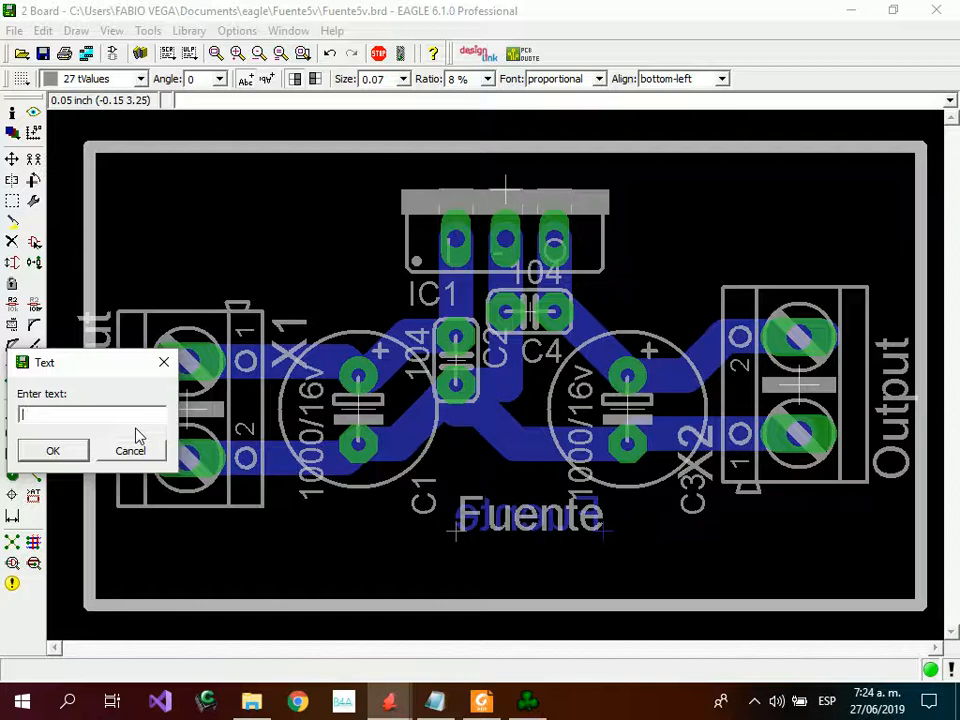
type("Jun-")
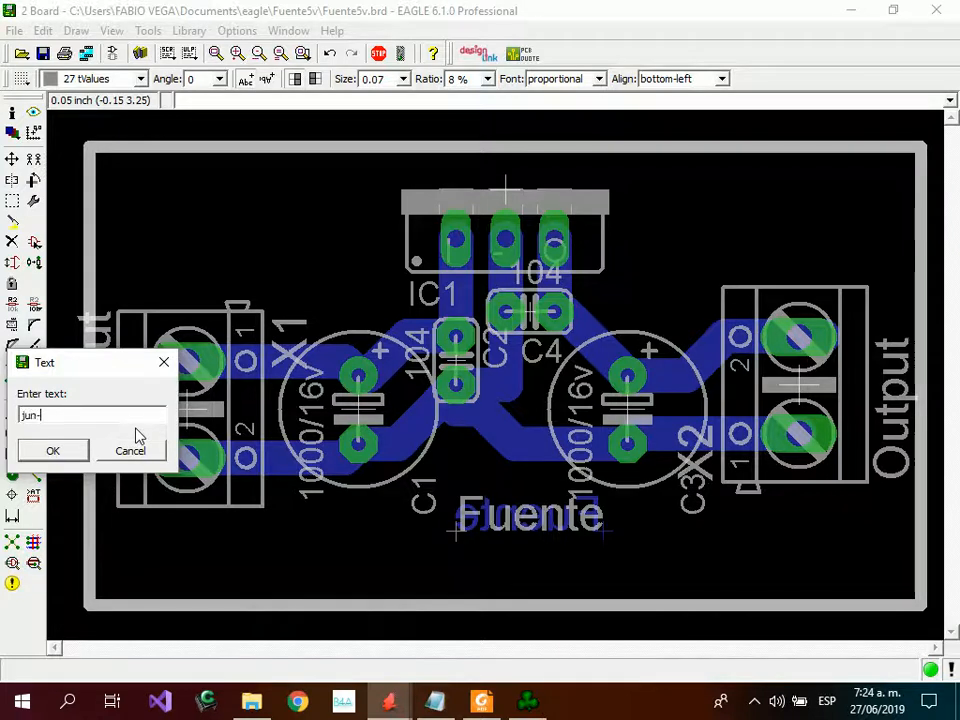
type("2019")
key("Return")
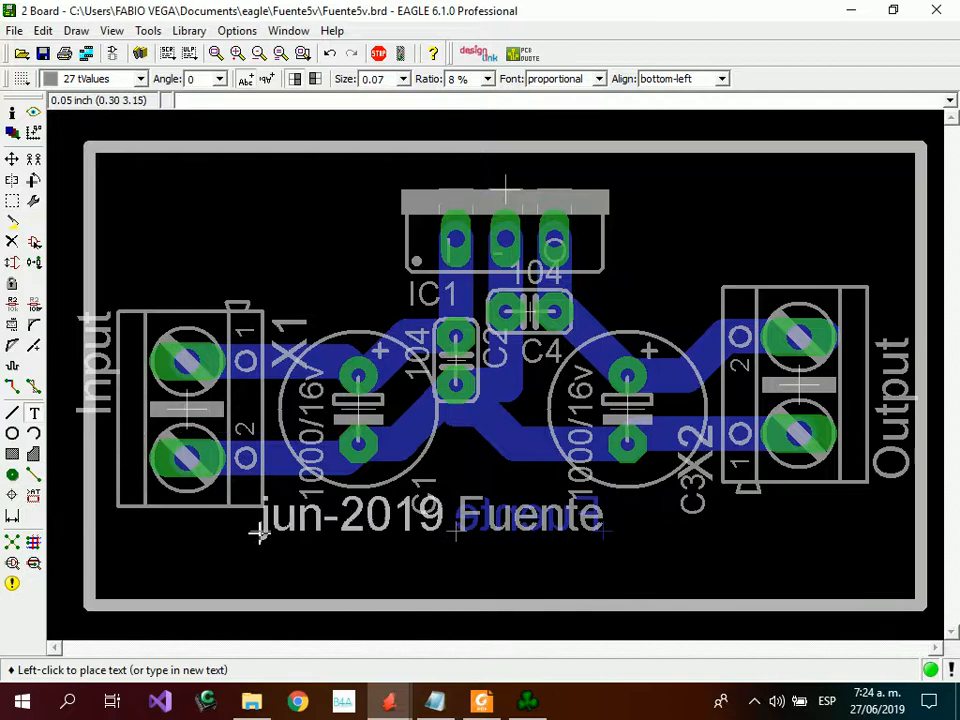
Place a copy of "jun-2019" on the 16 Bottom layer above connector X1 and finish adding text.
left_click(100, 78)
left_click(115, 113)
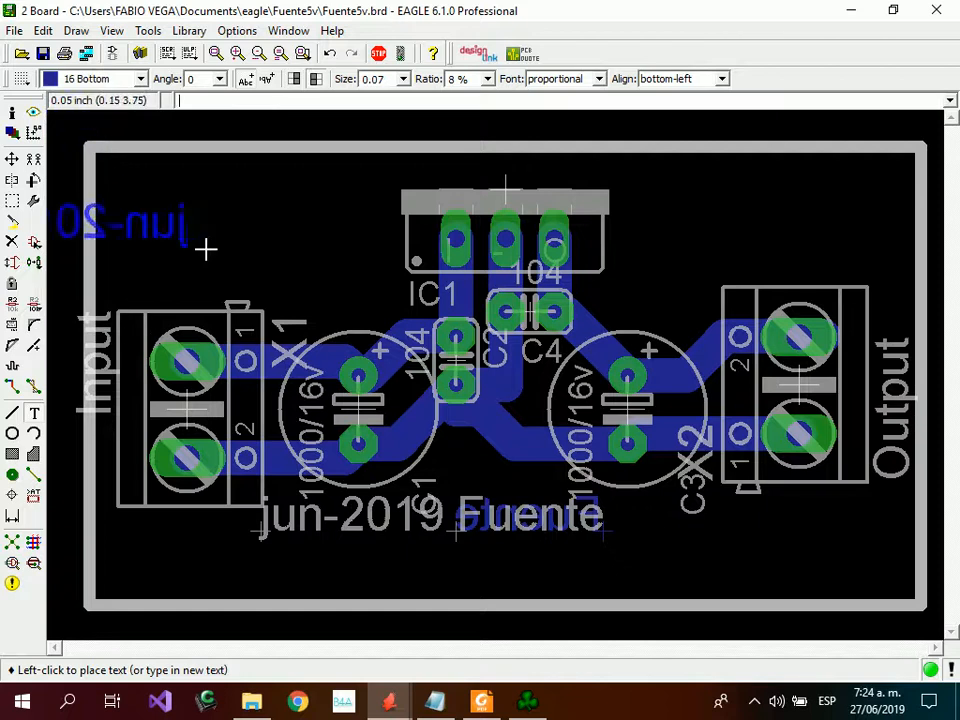
left_click(383, 287)
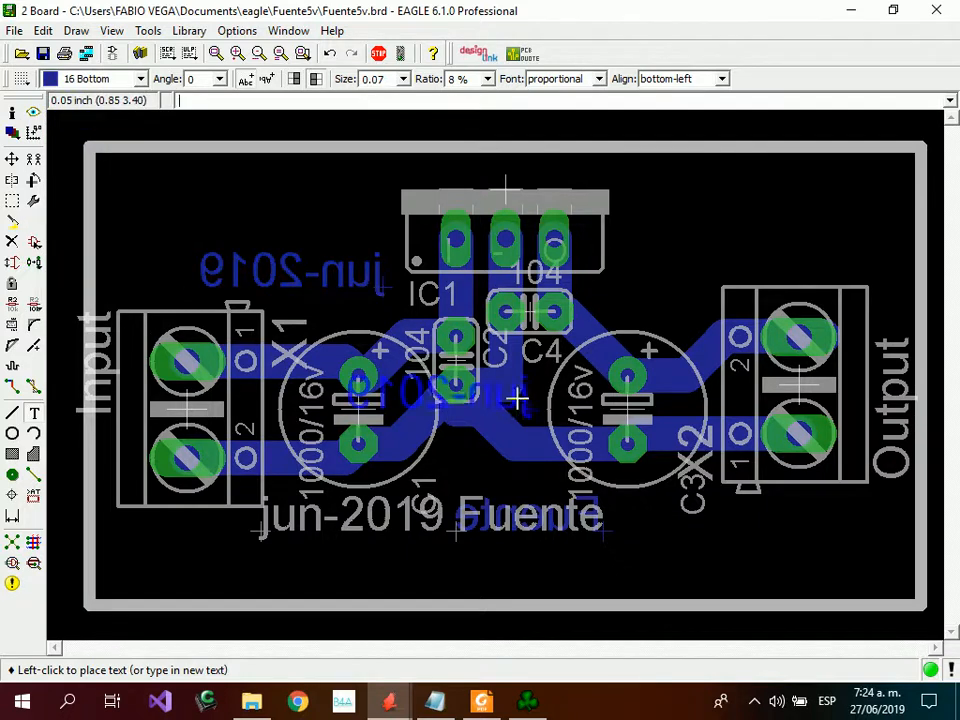
key("Escape")
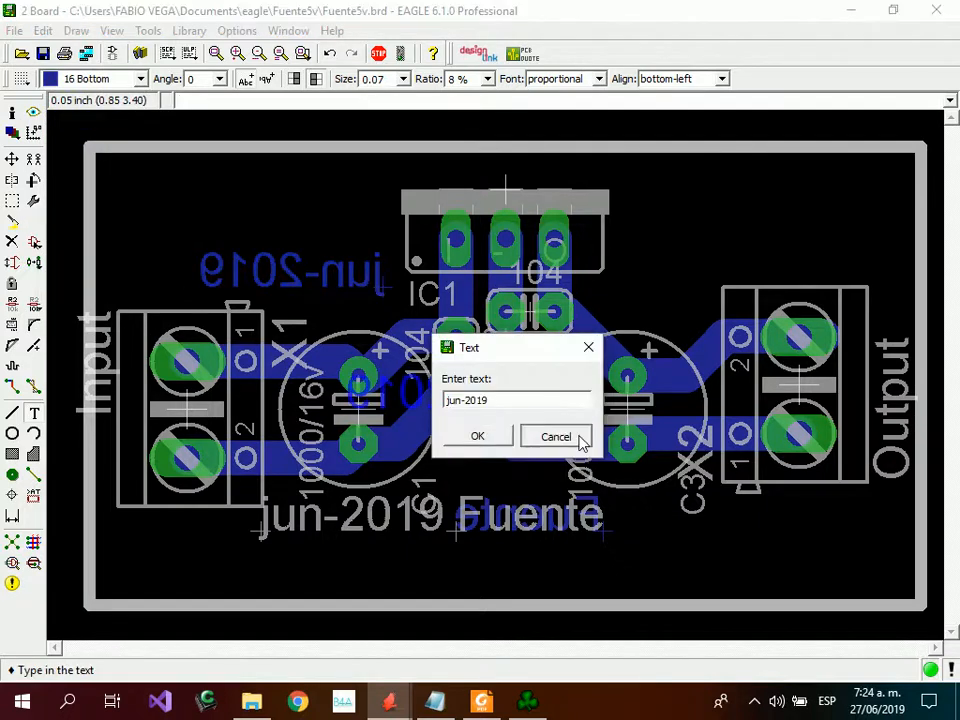
left_click(579, 439)
scroll(208, 337, "down", 1)
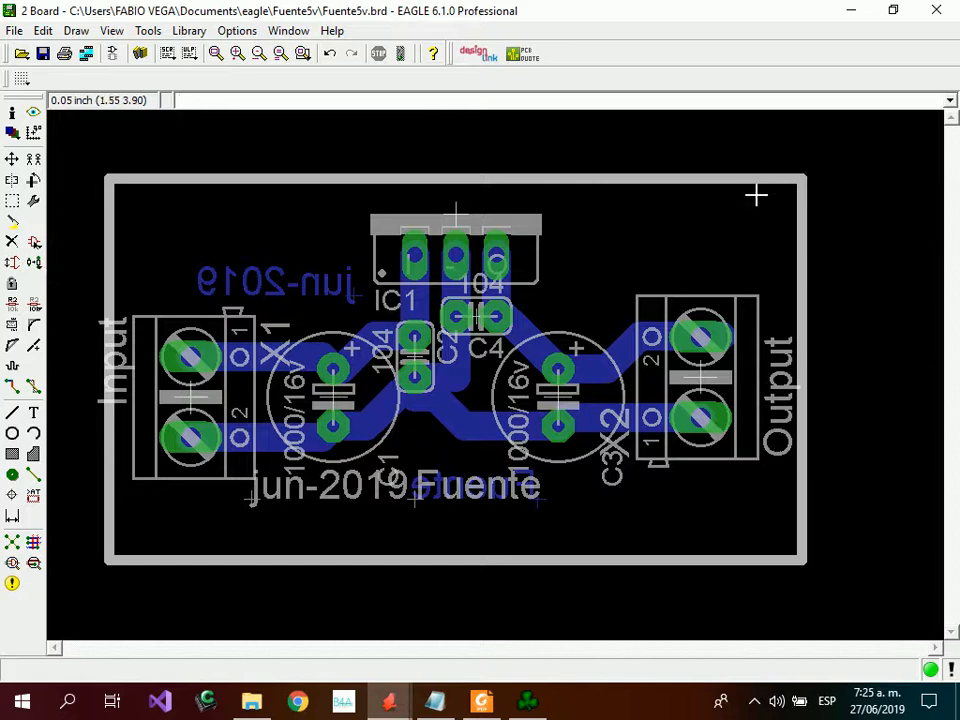
Search the component libraries for "hole*" to add a part to the board.
left_click(33, 242)
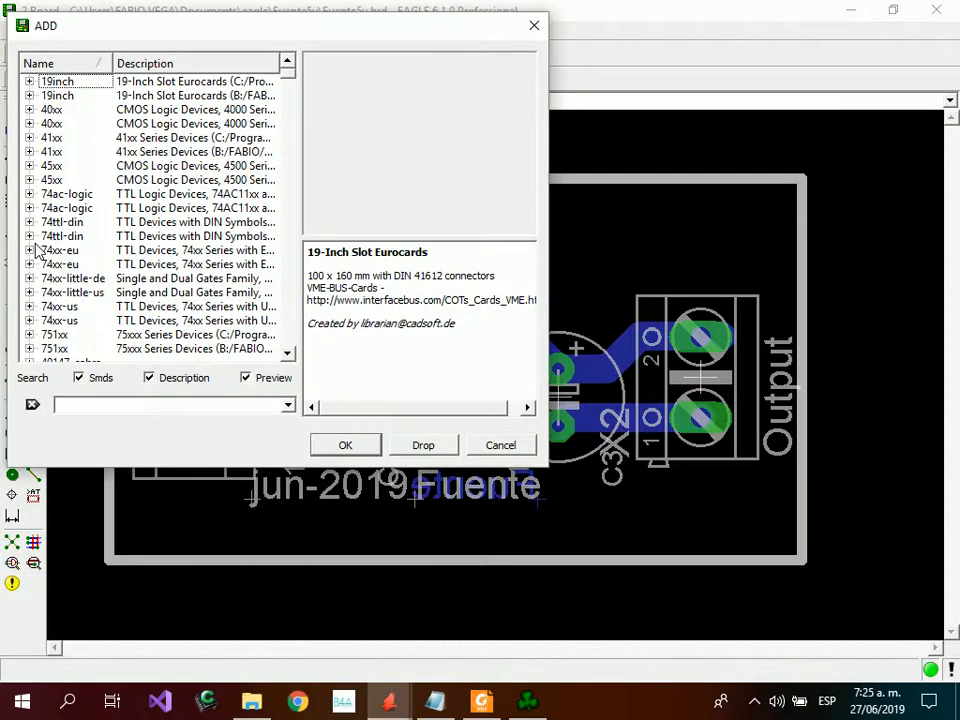
left_click(74, 406)
type("hole*")
key("Return")
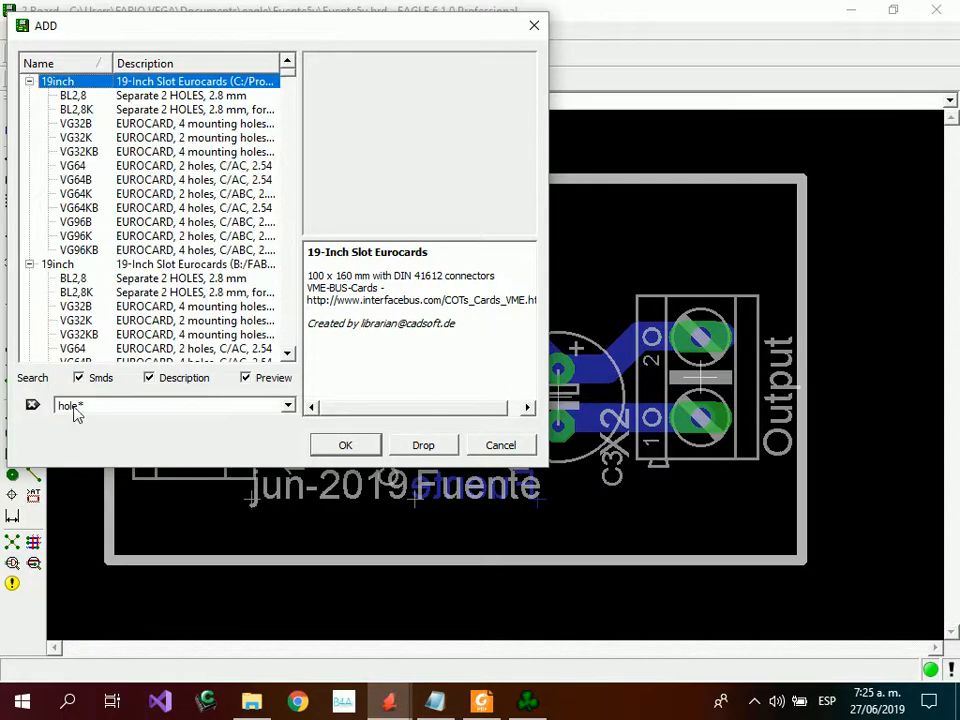
Collapse the unrelated libraries in the search results and select the "holes" library of mounting holes and pads.
left_click(29, 81)
left_click(29, 95)
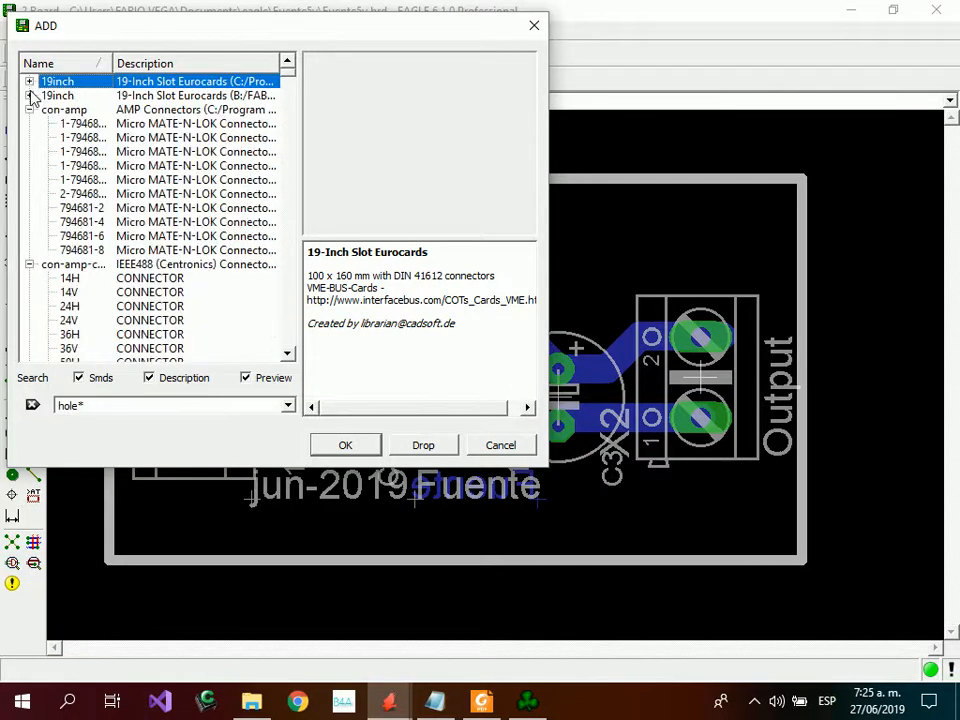
left_click(29, 109)
left_click(29, 123)
left_click(29, 137)
scroll(30, 140, "down", 2)
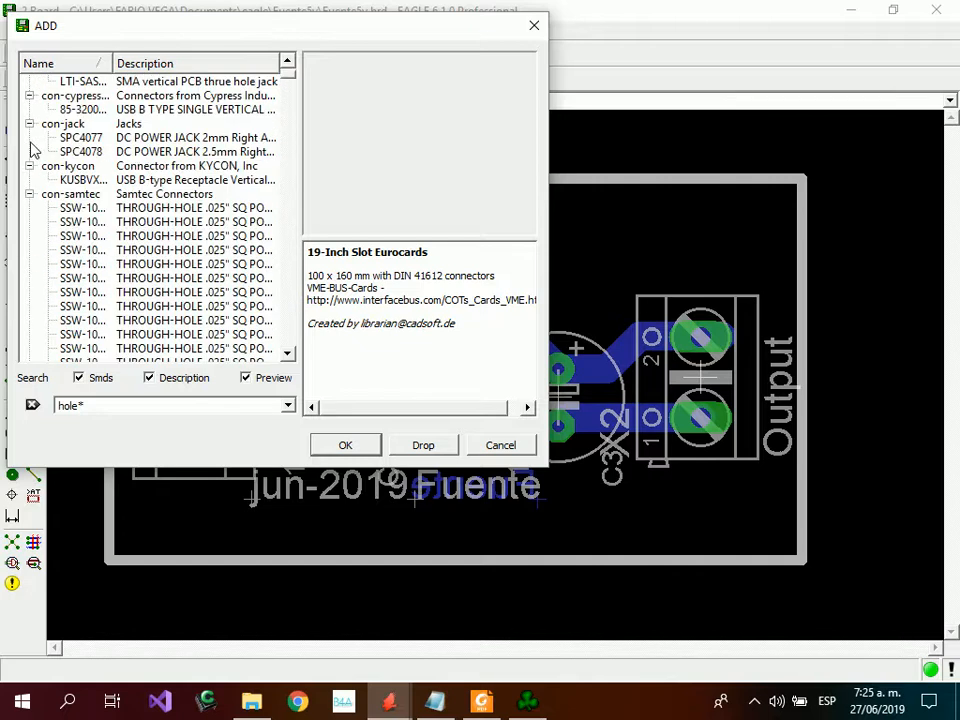
left_click(29, 193)
scroll(33, 200, "down", 4)
left_click(47, 166)
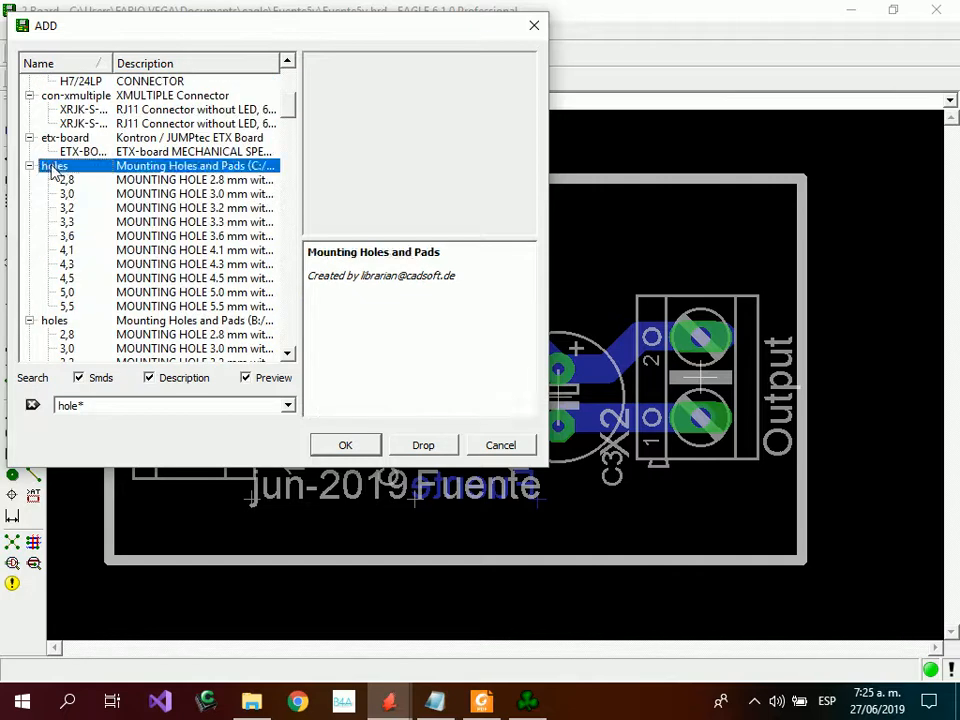
Add the 2,8 mounting hole from the holes library and place one copy inside each of the board's four corners.
left_click(70, 180)
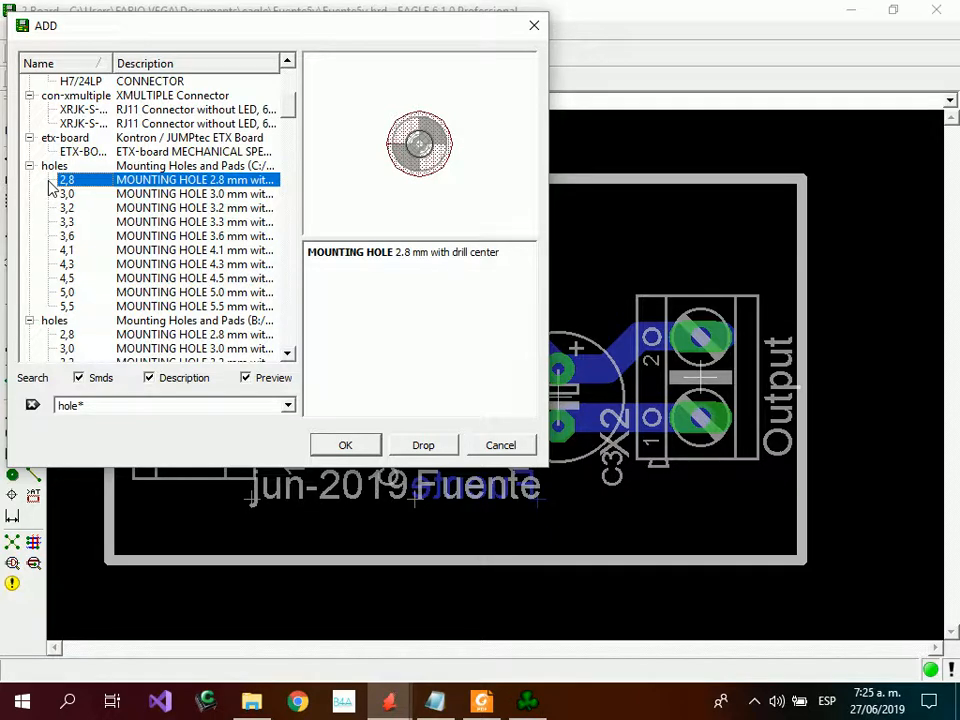
left_click(352, 449)
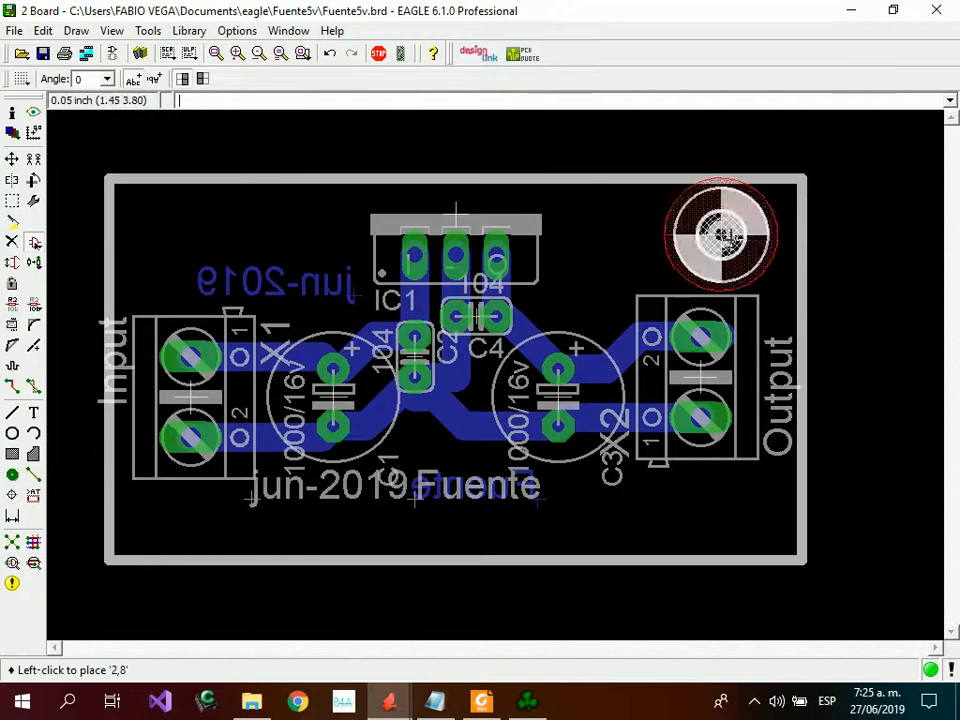
left_click(740, 235)
left_click(740, 500)
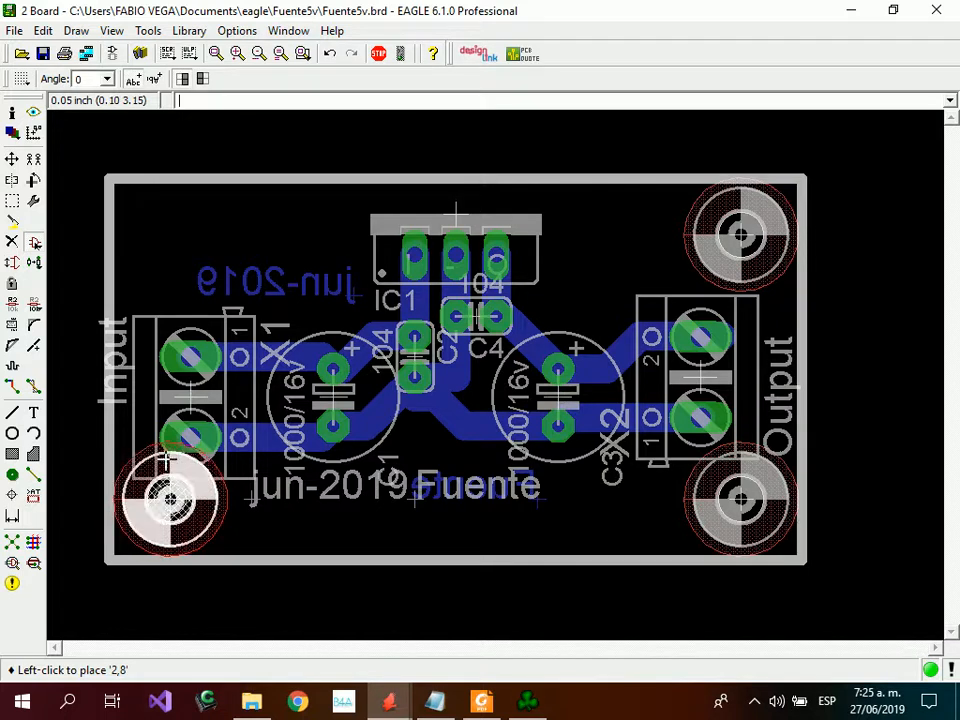
left_click(170, 499)
left_click(168, 232)
Move connector X1 up by about 0.05 inch to give it more room above the lower mounting hole.
left_click(12, 159)
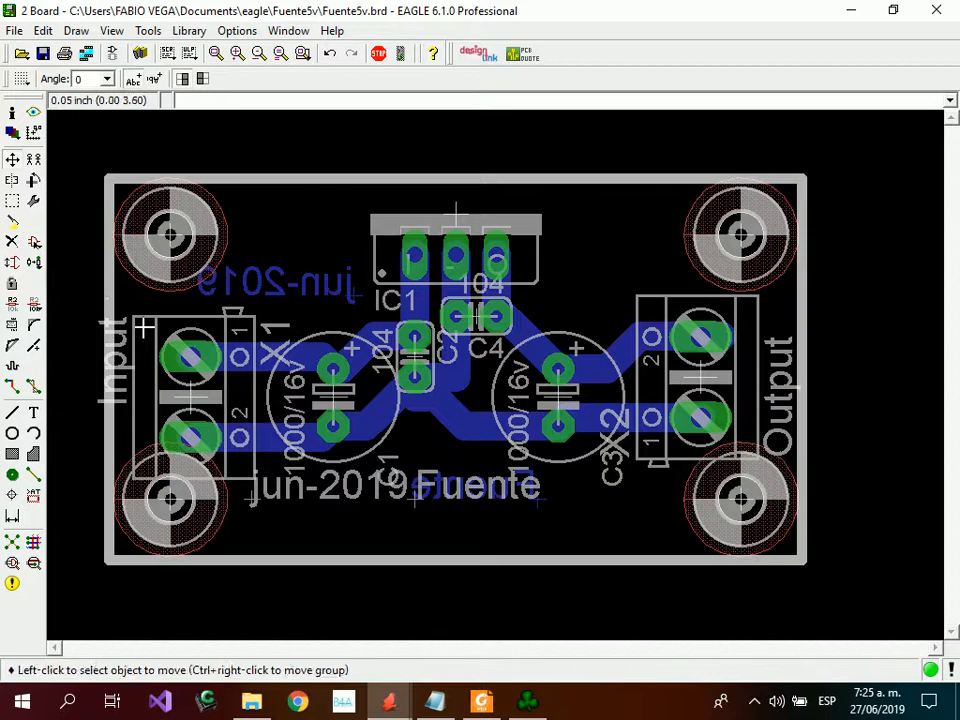
left_click(190, 397)
left_click(189, 355)
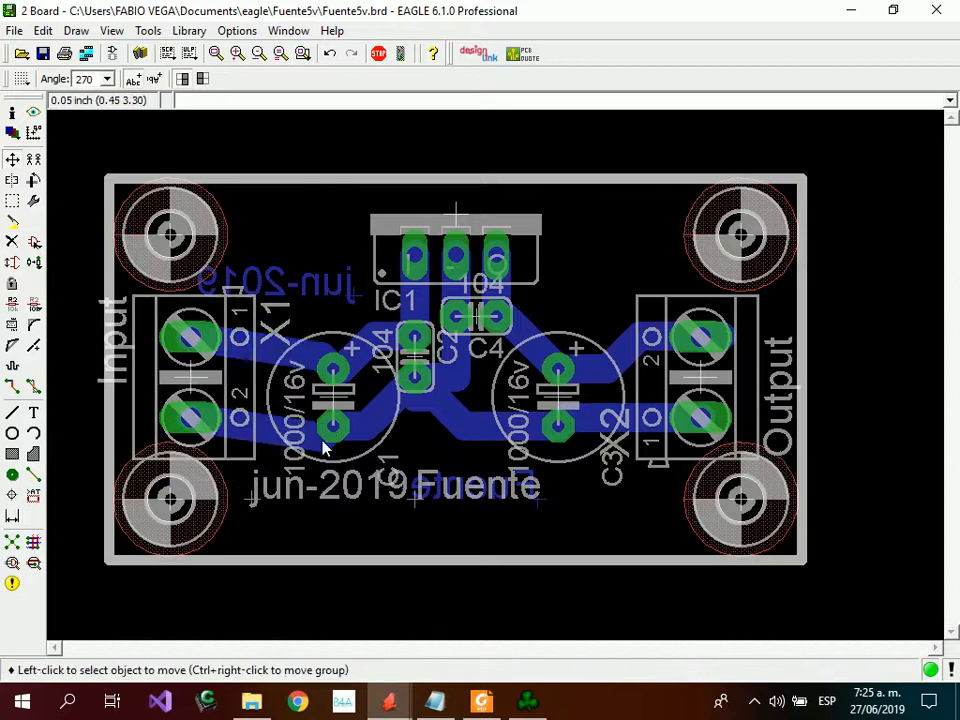
Realign the two bottom-layer traces between X1 and C1 so they run horizontally from the connector pads, and recalculate the airwires.
left_click(328, 426)
left_click(330, 372)
left_click(325, 371)
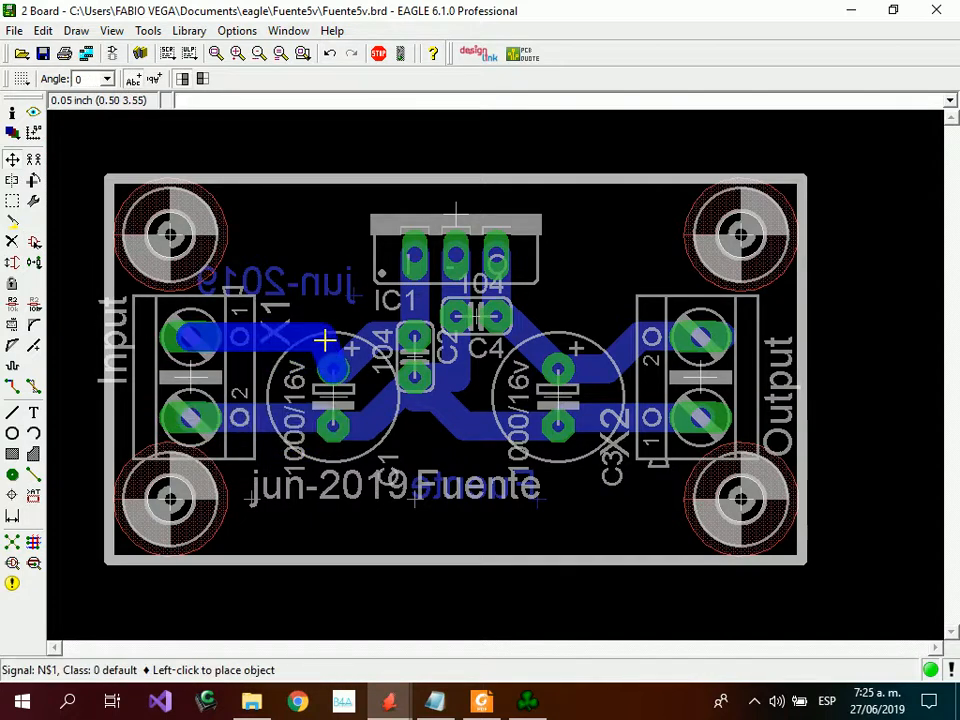
left_click(341, 333)
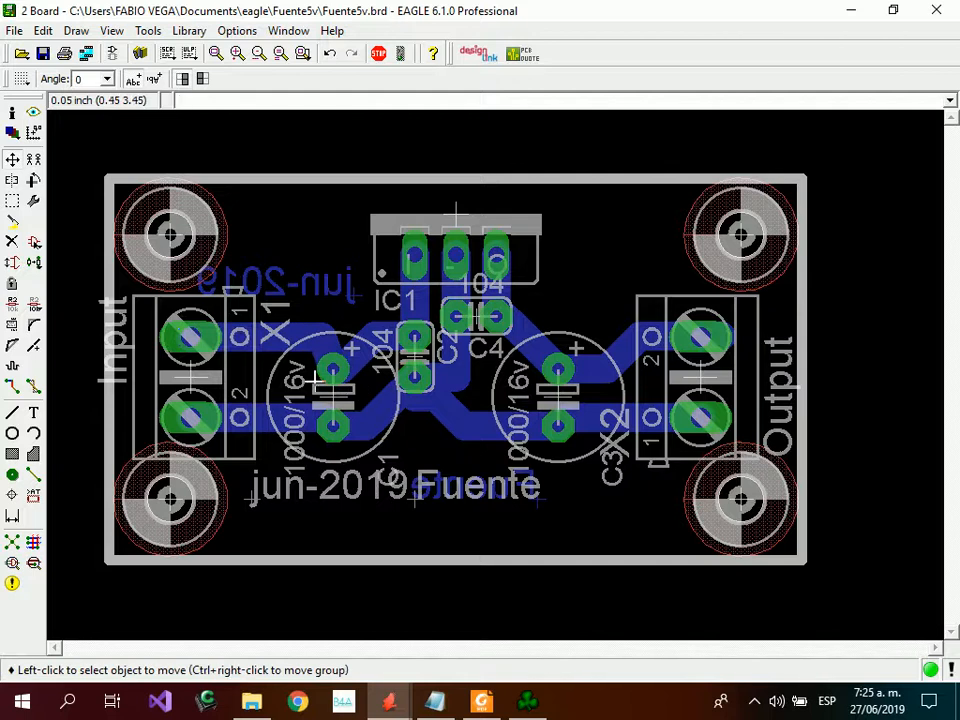
left_click(12, 541)
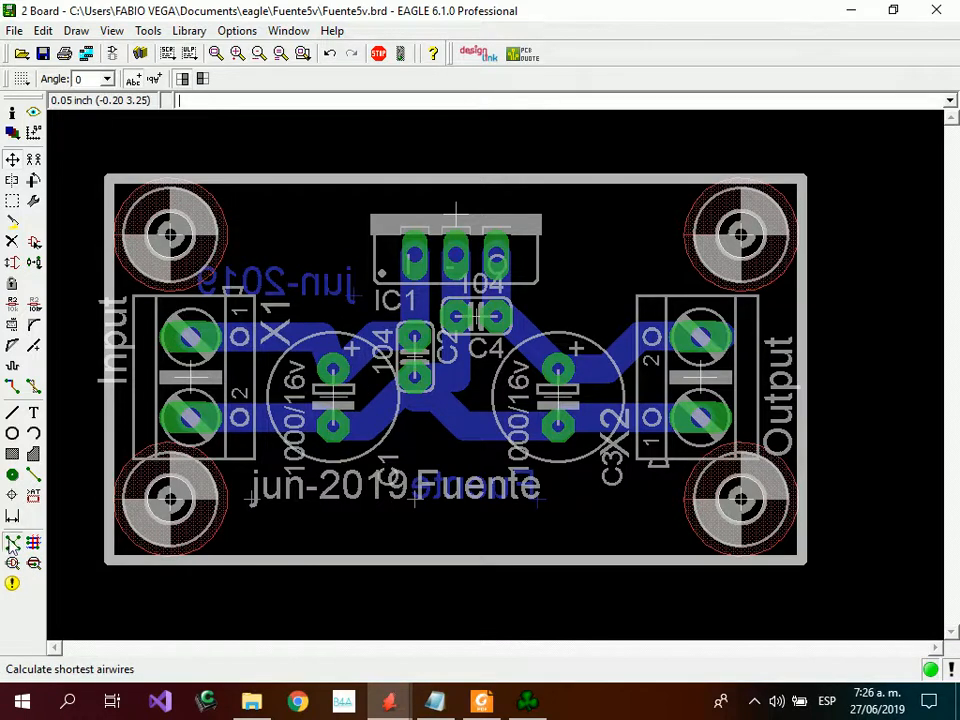
Draw a closed rectangular polygon with 0.024 inch width on the 16 Bottom layer along the board outline.
scroll(478, 345, "down", 1)
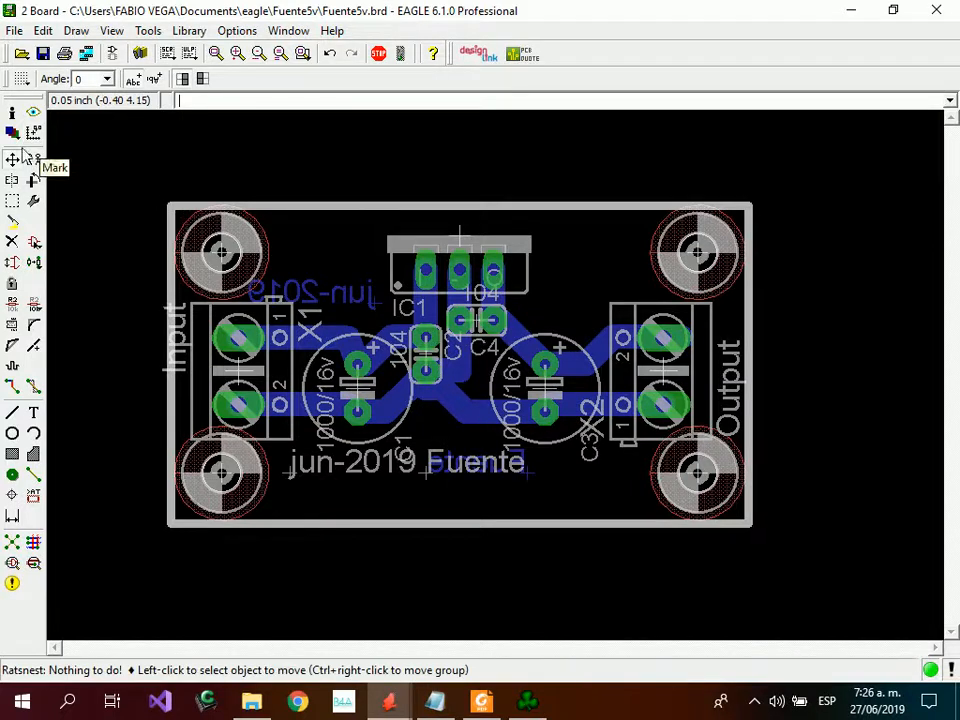
left_click(34, 455)
left_click(581, 79)
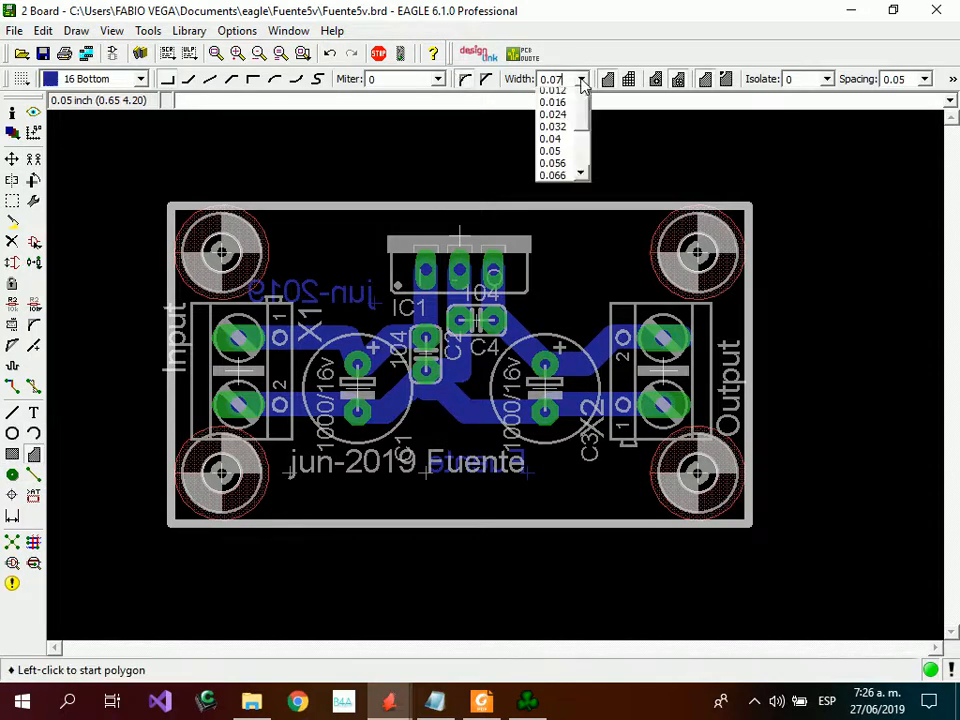
left_click(562, 131)
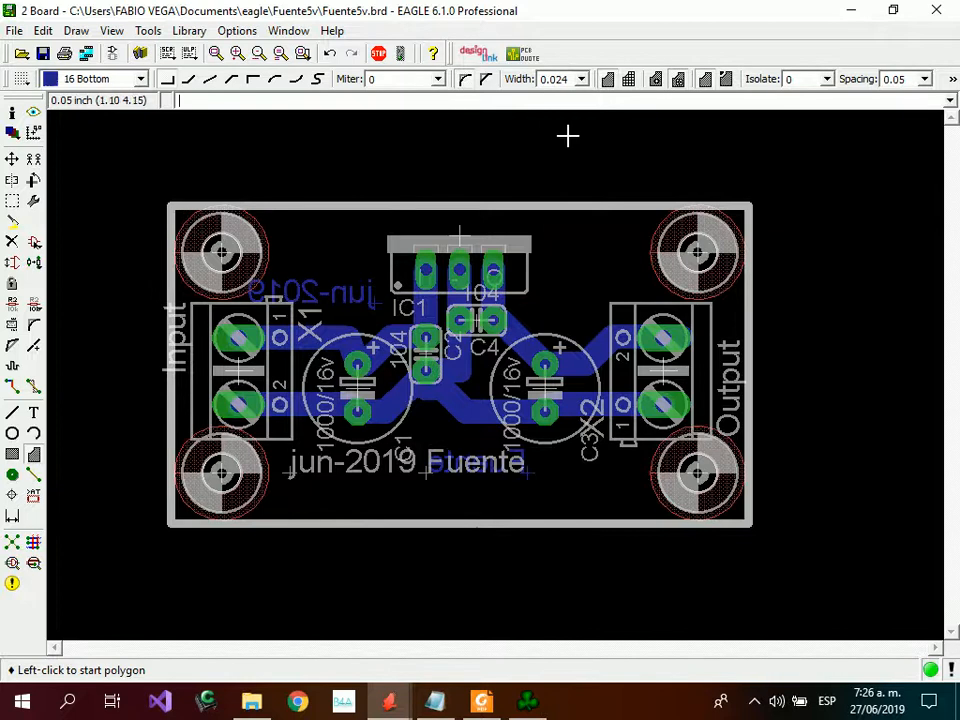
scroll(199, 227, "up", 5)
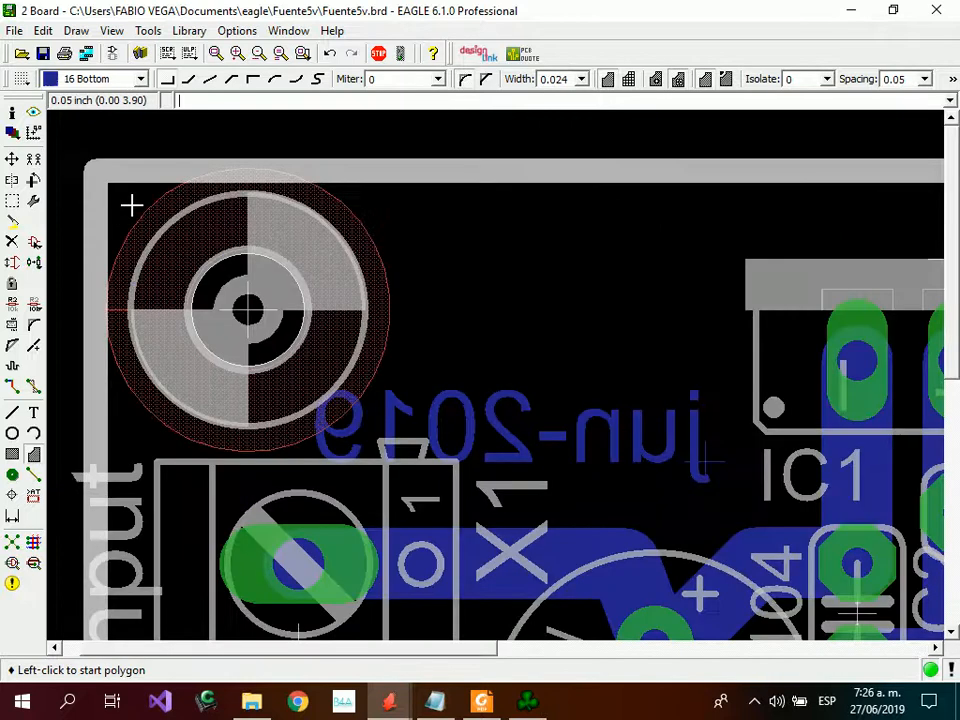
scroll(131, 205, "up", 2)
left_click(107, 195)
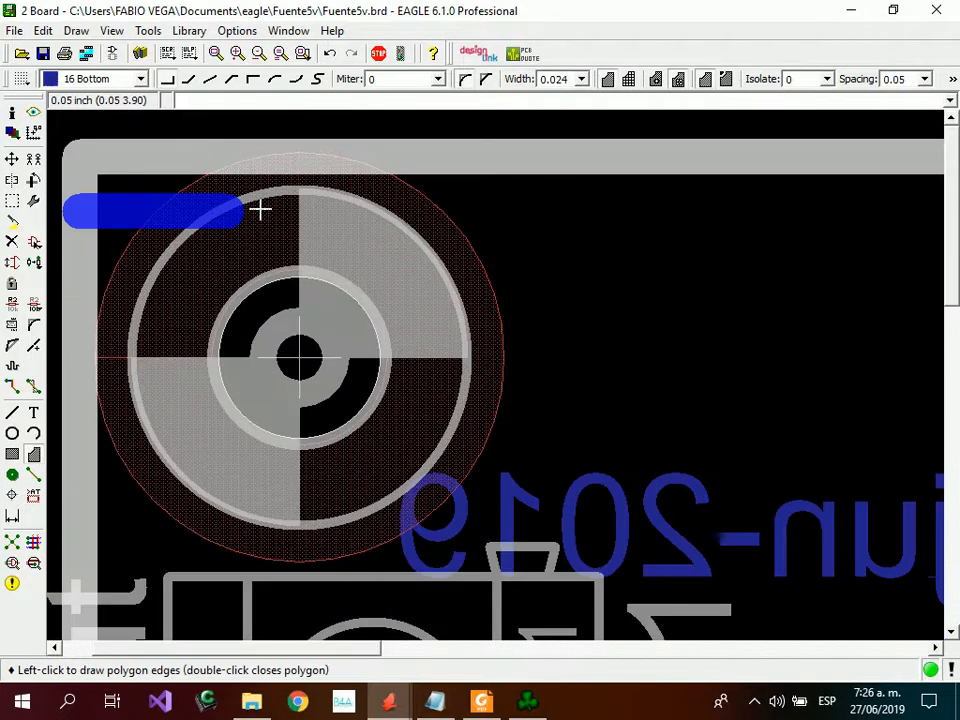
scroll(260, 208, "down", 10)
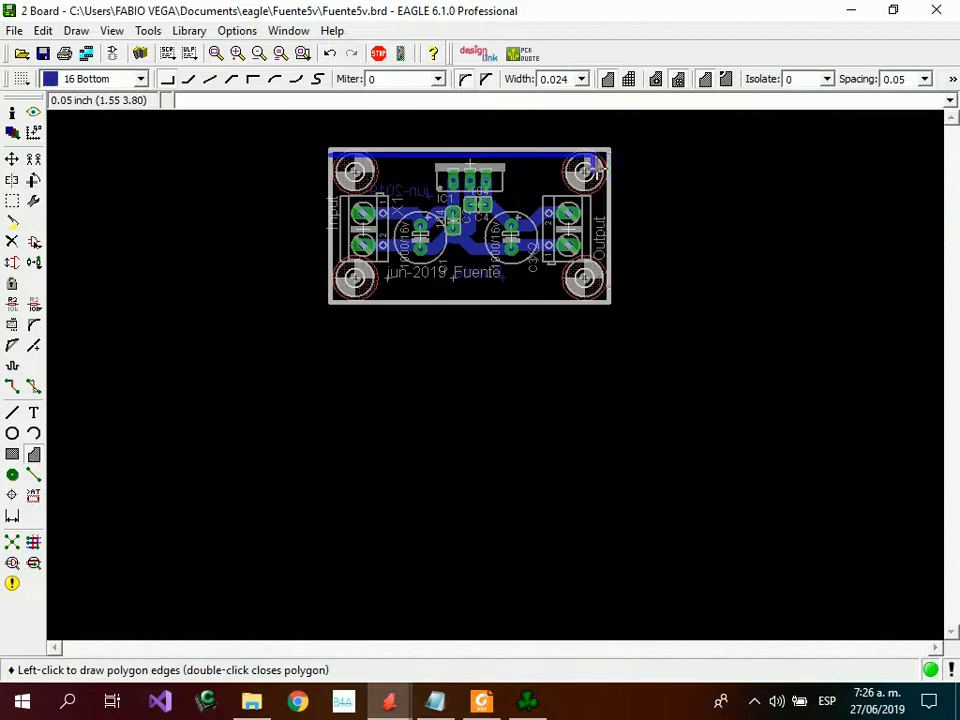
left_click(600, 156)
scroll(611, 274, "up", 3)
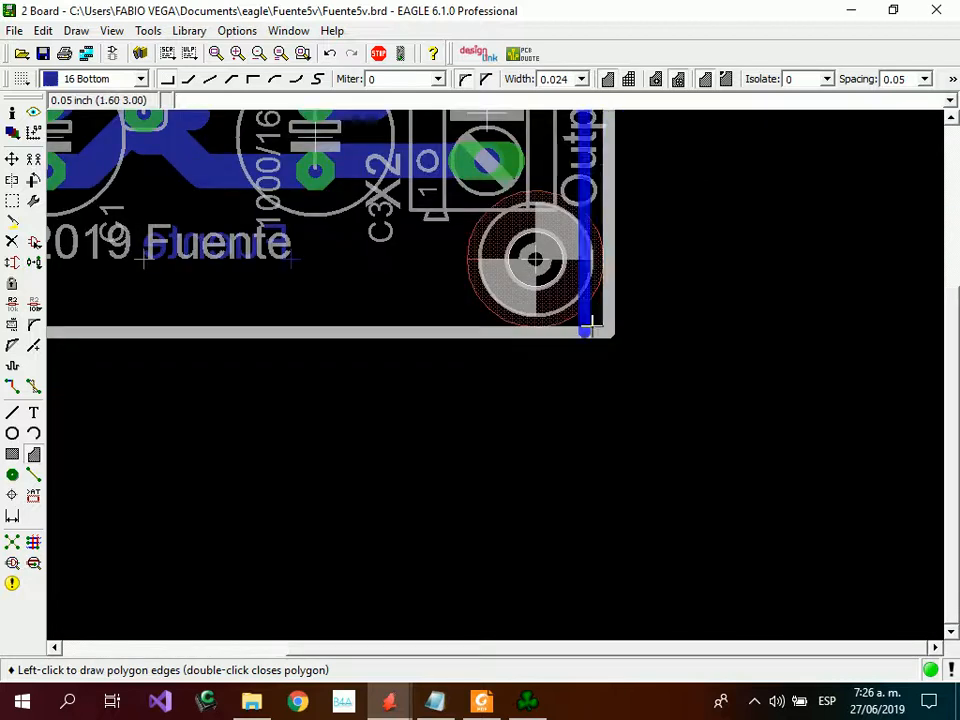
left_click(590, 326)
scroll(866, 302, "down", 4)
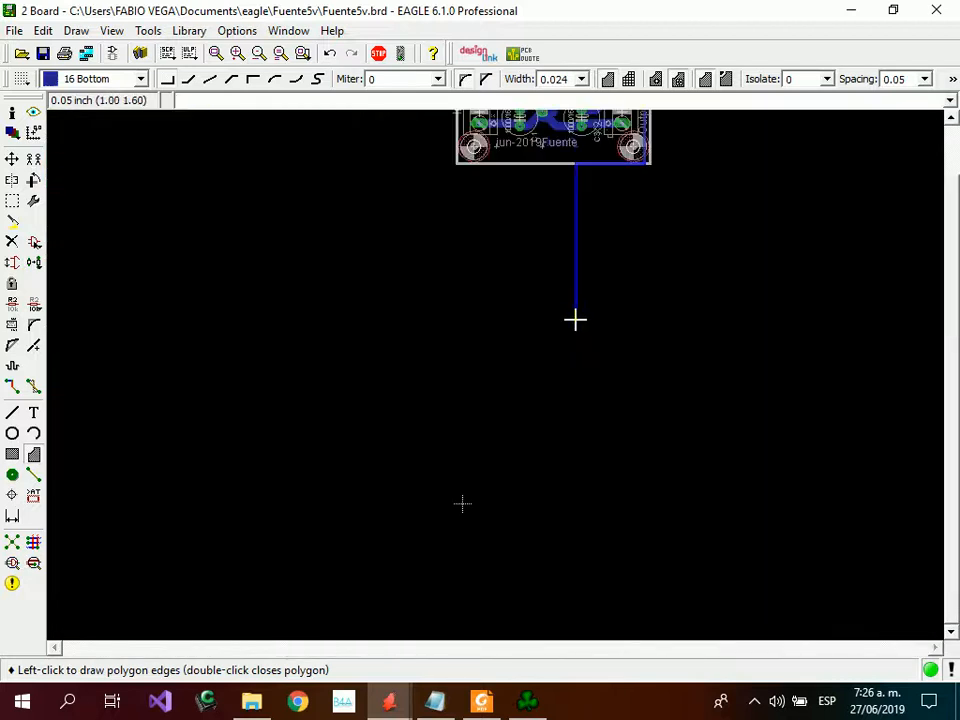
scroll(575, 320, "down", 2)
scroll(497, 154, "up", 5)
scroll(568, 395, "down", 3)
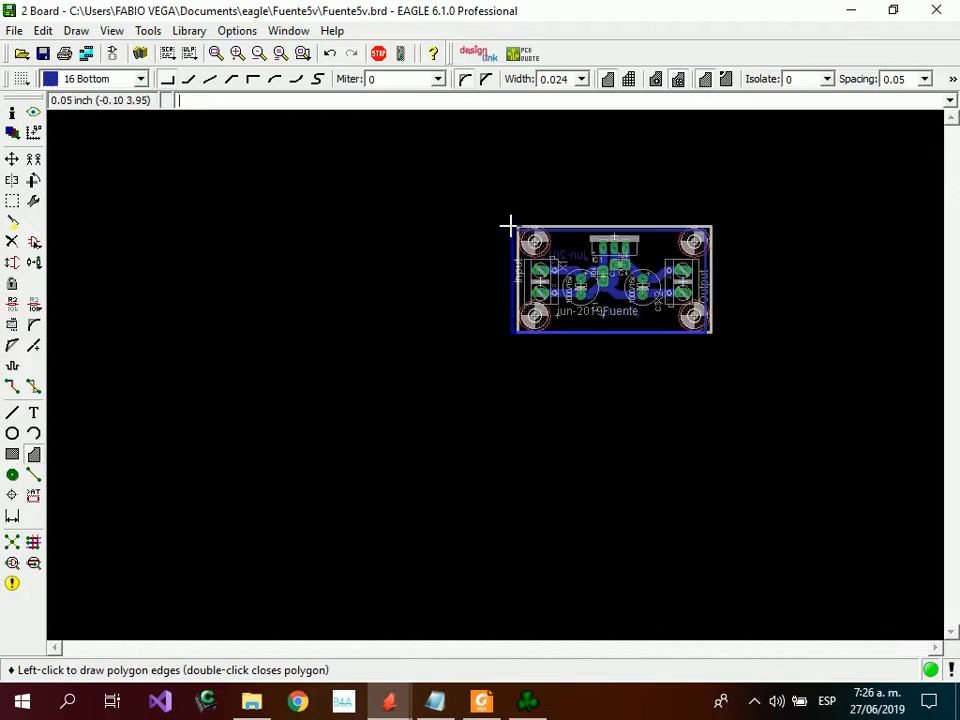
scroll(509, 226, "up", 8)
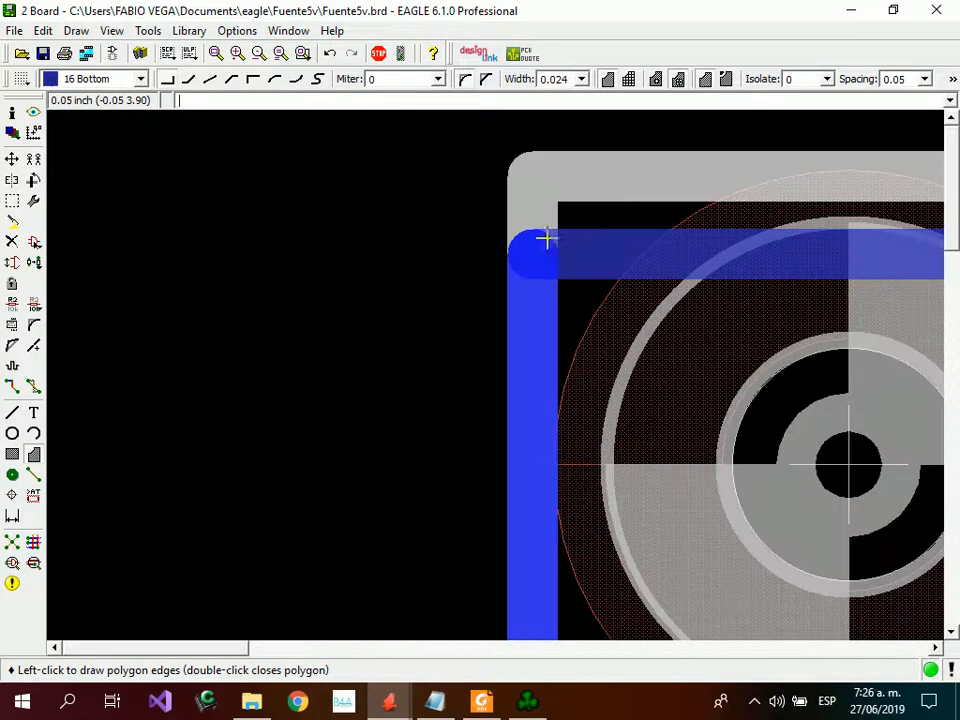
scroll(551, 267, "up", 2)
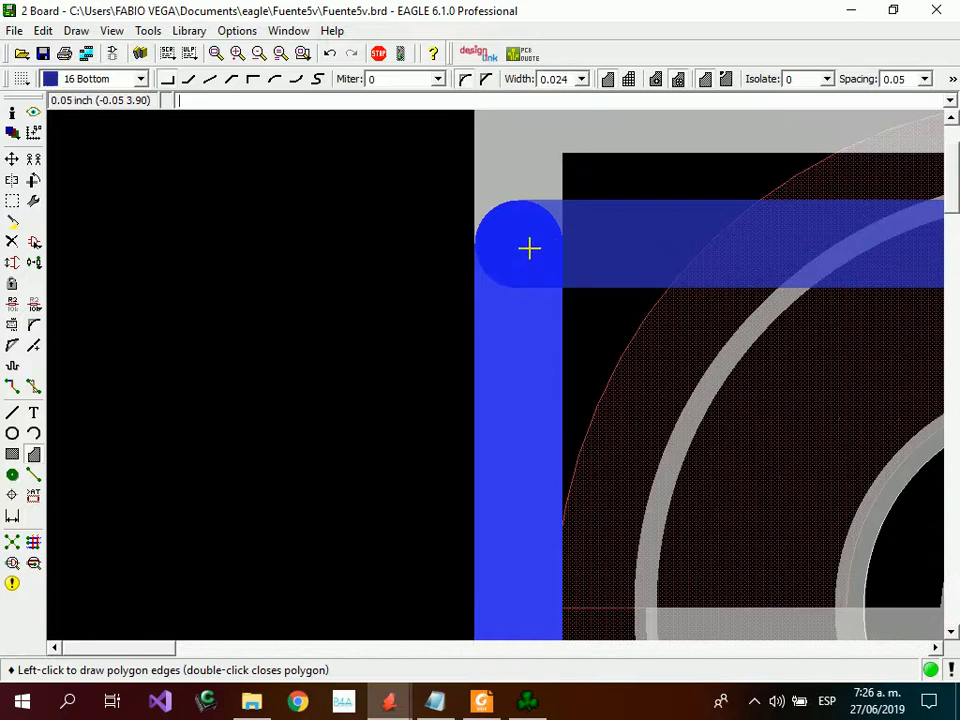
key("Escape")
scroll(390, 229, "down", 6)
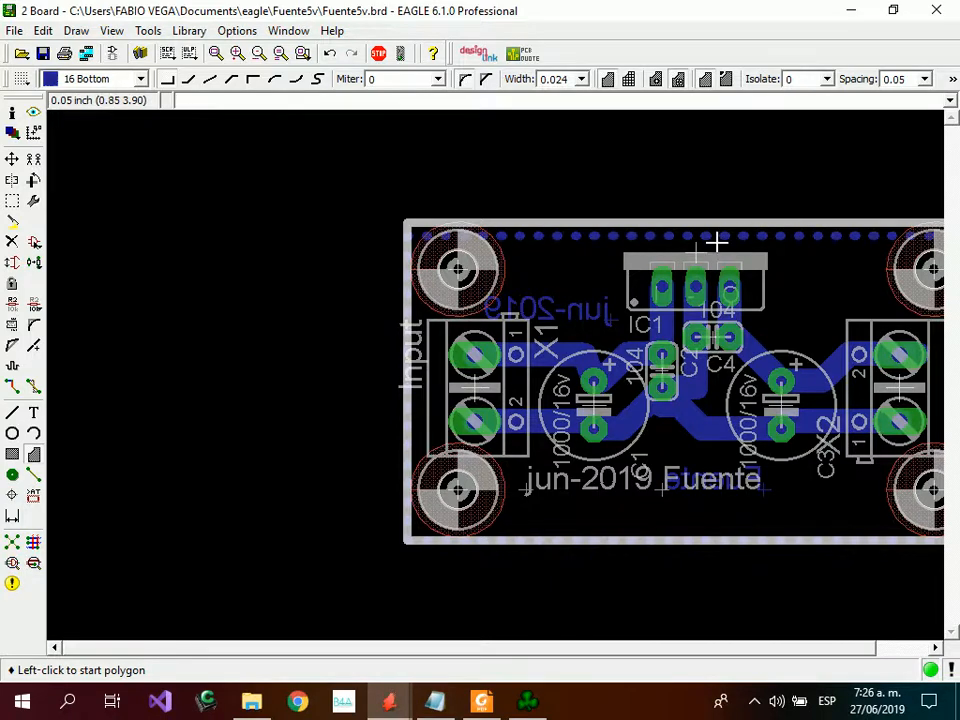
Run Ratsnest to fill the bottom-layer polygon with copper and examine the fill around IC1.
left_click(12, 542)
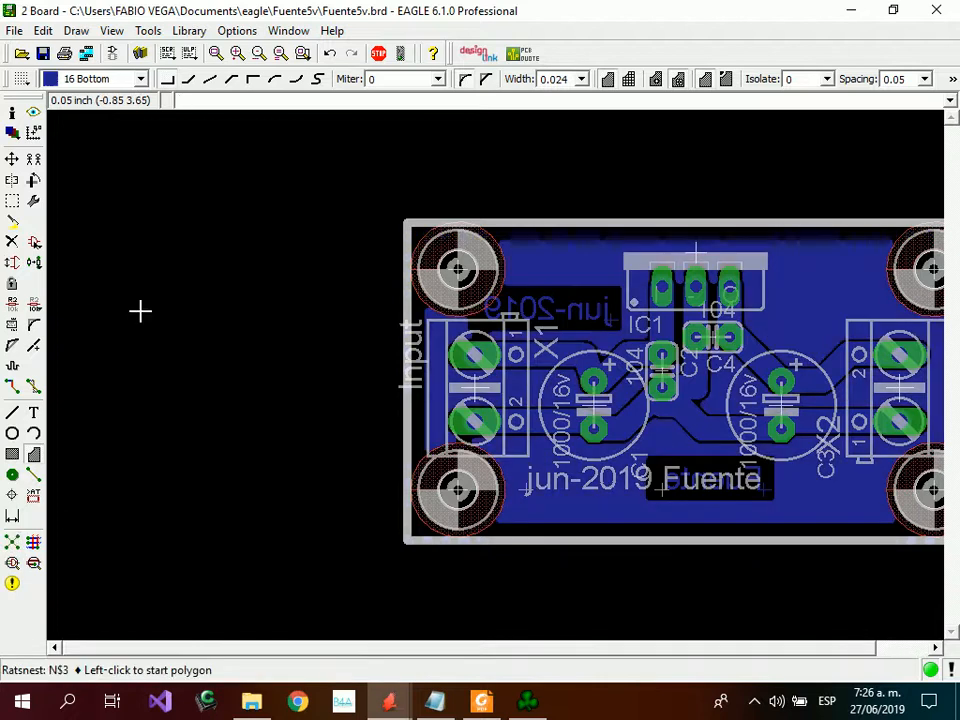
scroll(272, 319, "down", 2)
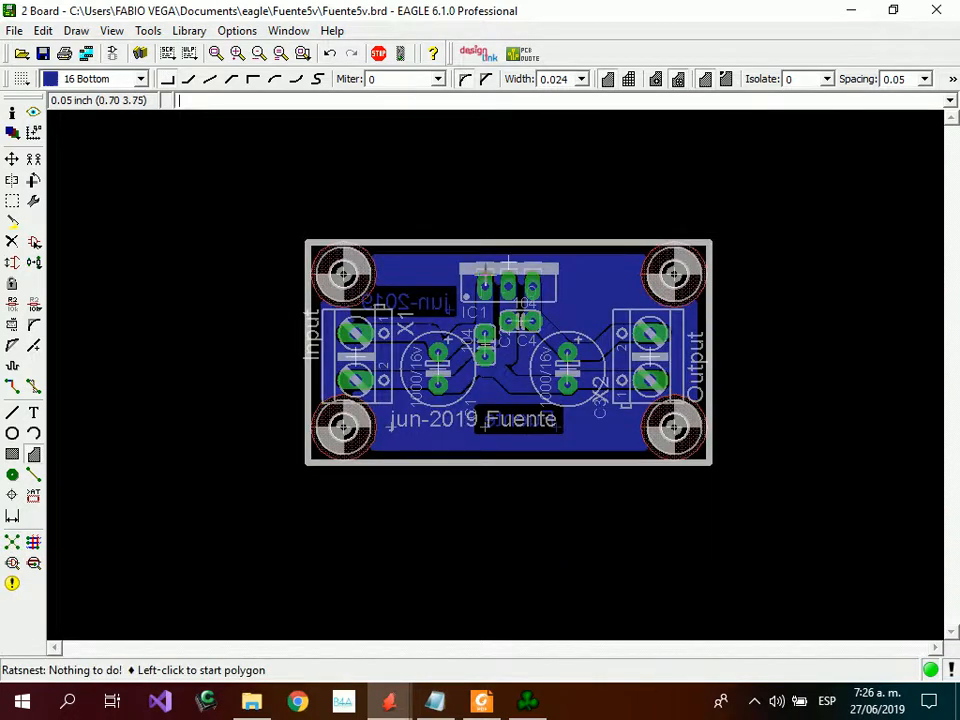
scroll(510, 300, "up", 4)
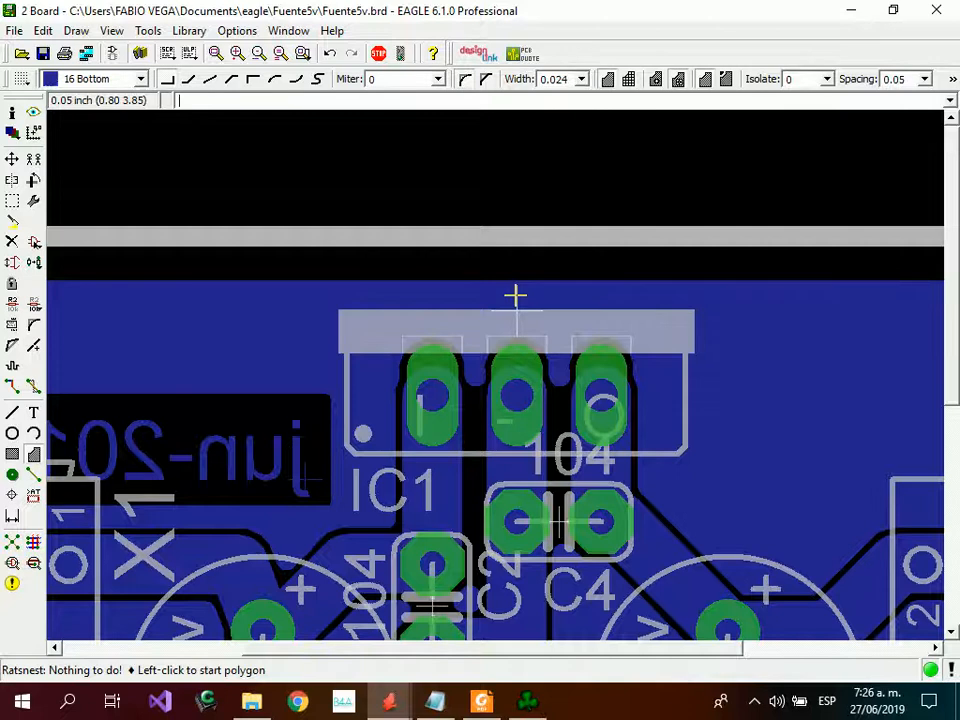
scroll(518, 294, "down", 1)
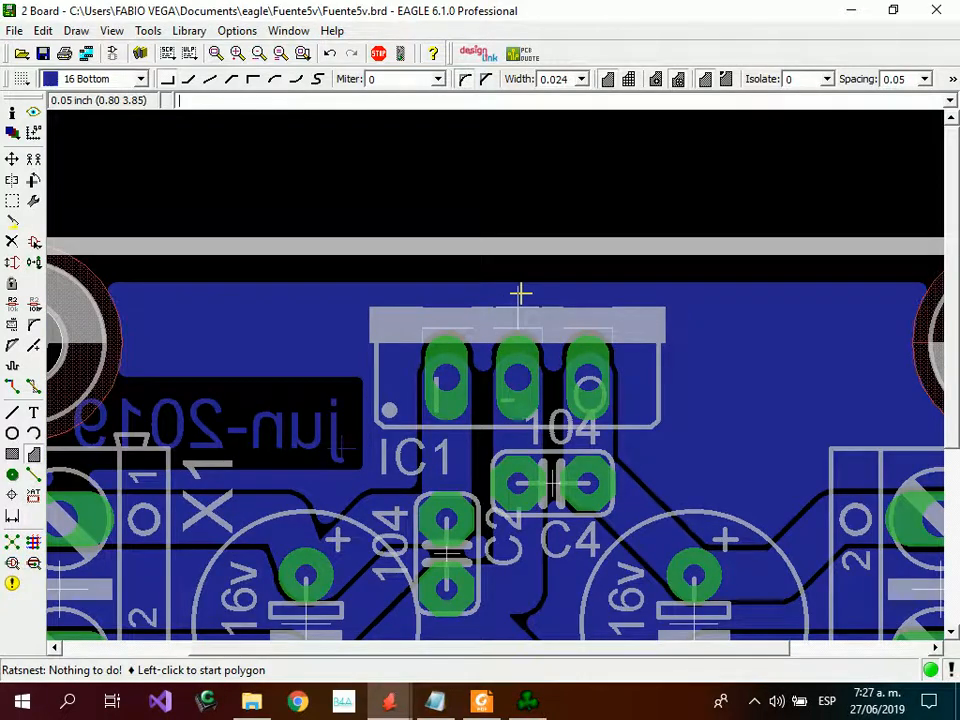
Check the signal name of the trace joining IC1's middle pin to C4, leaving the name as it is.
left_click(12, 303)
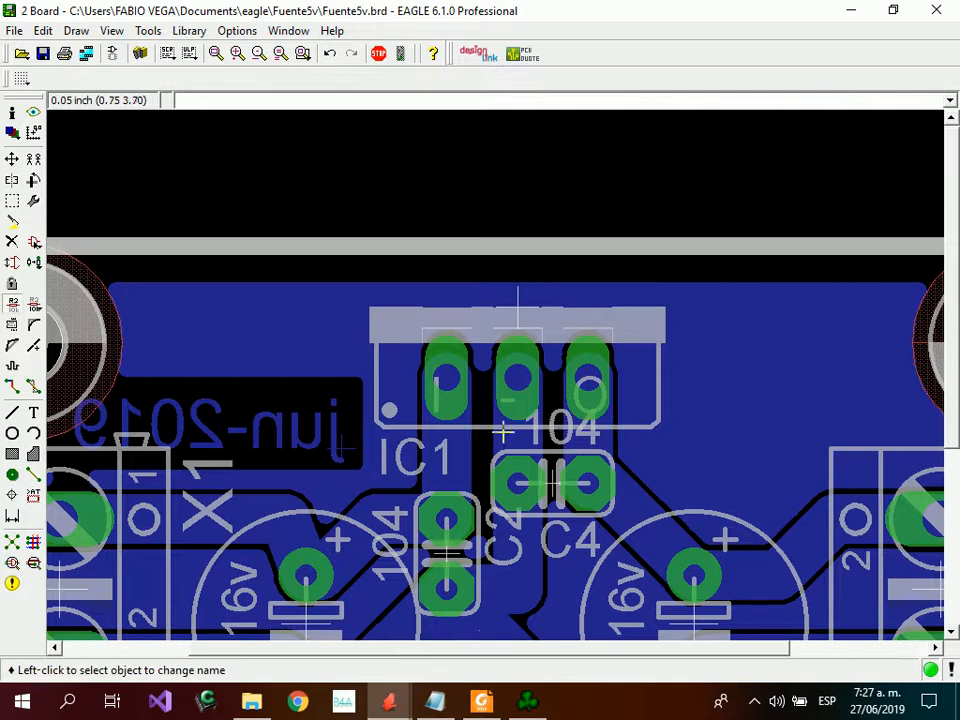
left_click(503, 432)
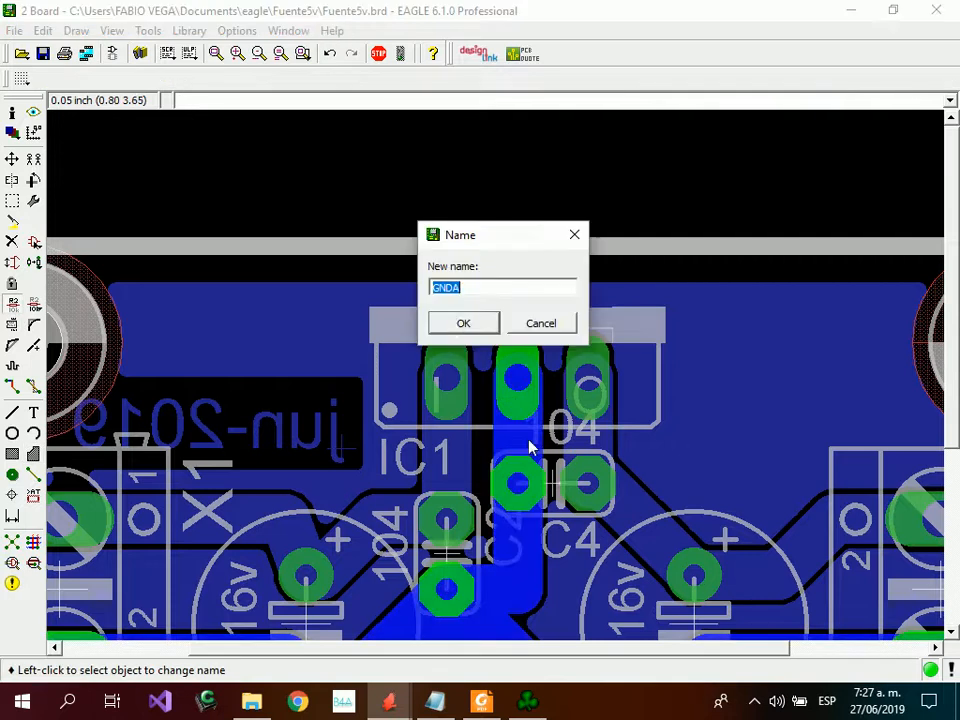
left_click(466, 324)
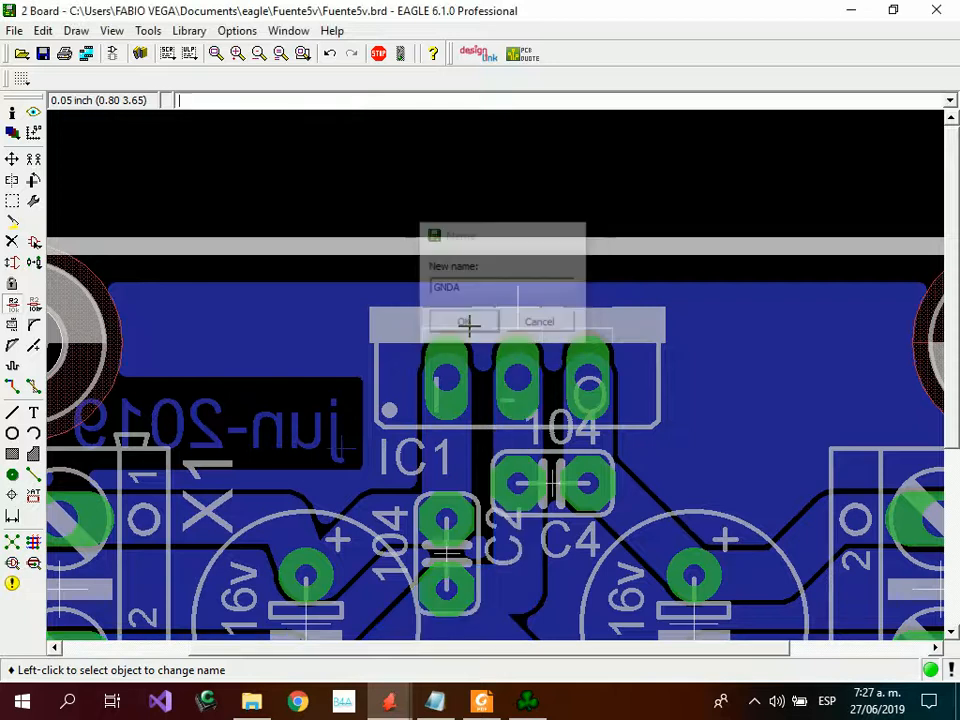
Rename the copper polygon's entire signal to GNDA and connect the two signals under the resulting name GNDA.
left_click(12, 304)
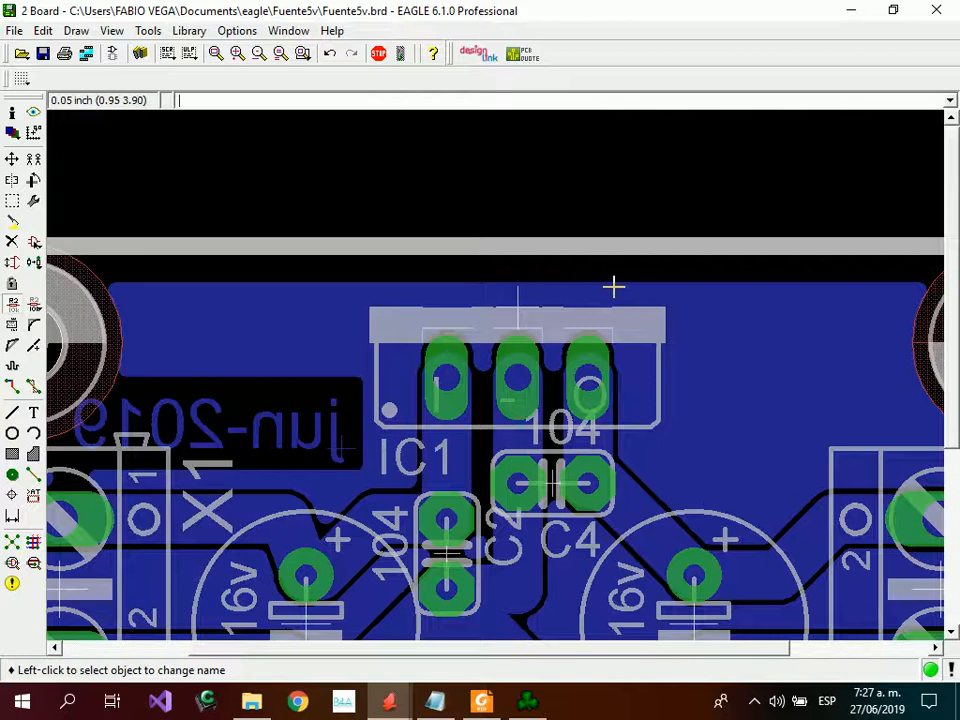
left_click(740, 292)
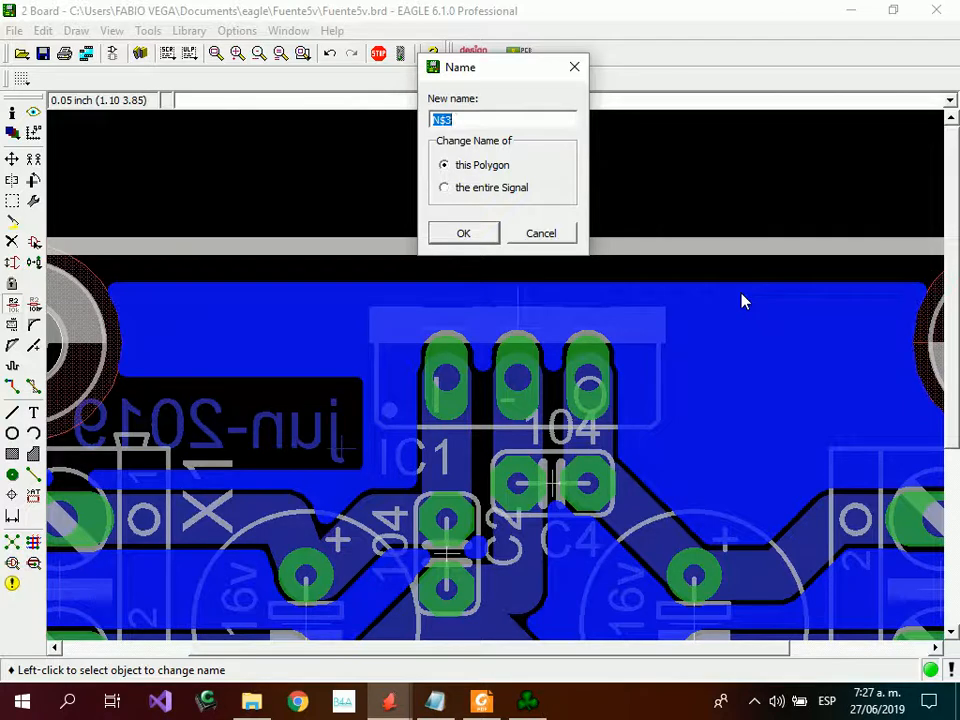
type("GNDA")
left_click(484, 189)
left_click(464, 234)
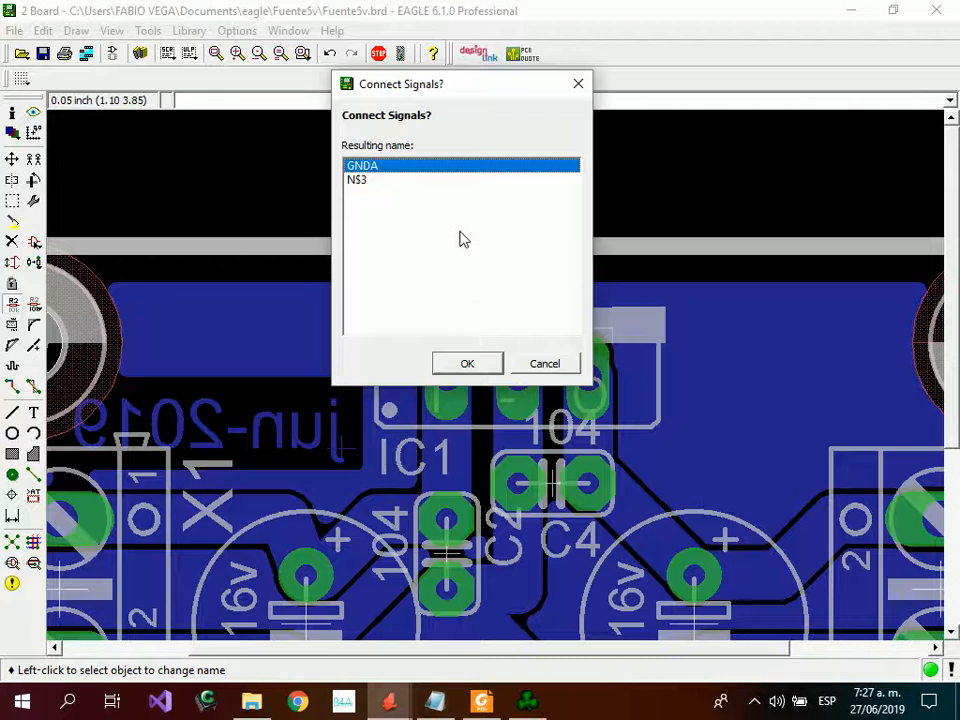
left_click(466, 365)
Examine how the copper pour joins IC1's middle pin and how it clears the traces near C3 and X2.
scroll(463, 372, "down", 2)
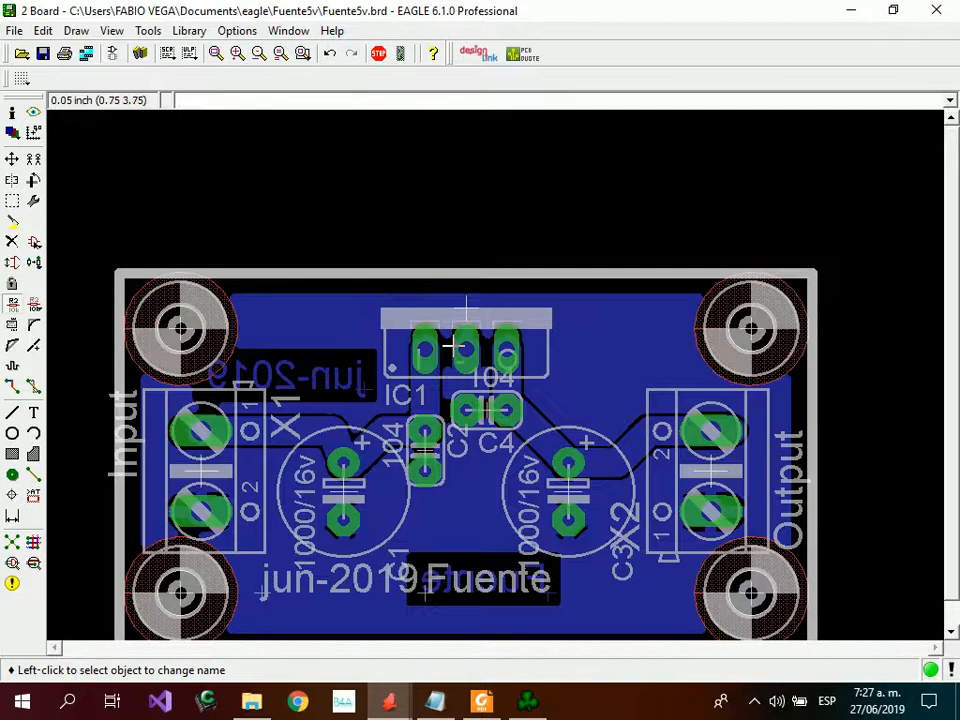
scroll(463, 317, "up", 5)
scroll(463, 317, "down", 5)
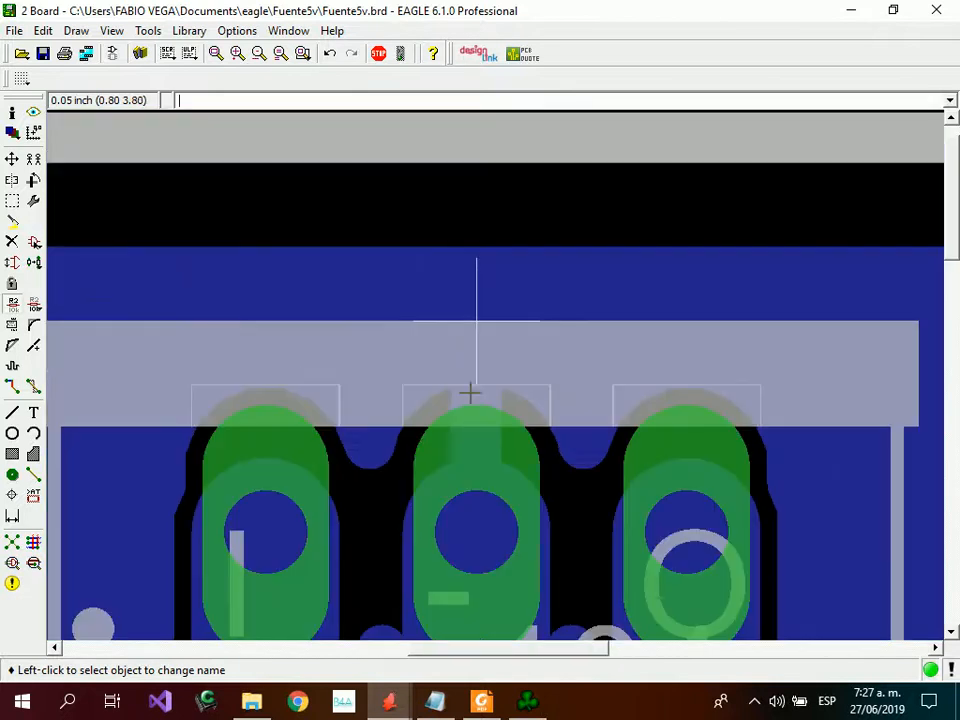
scroll(585, 418, "up", 8)
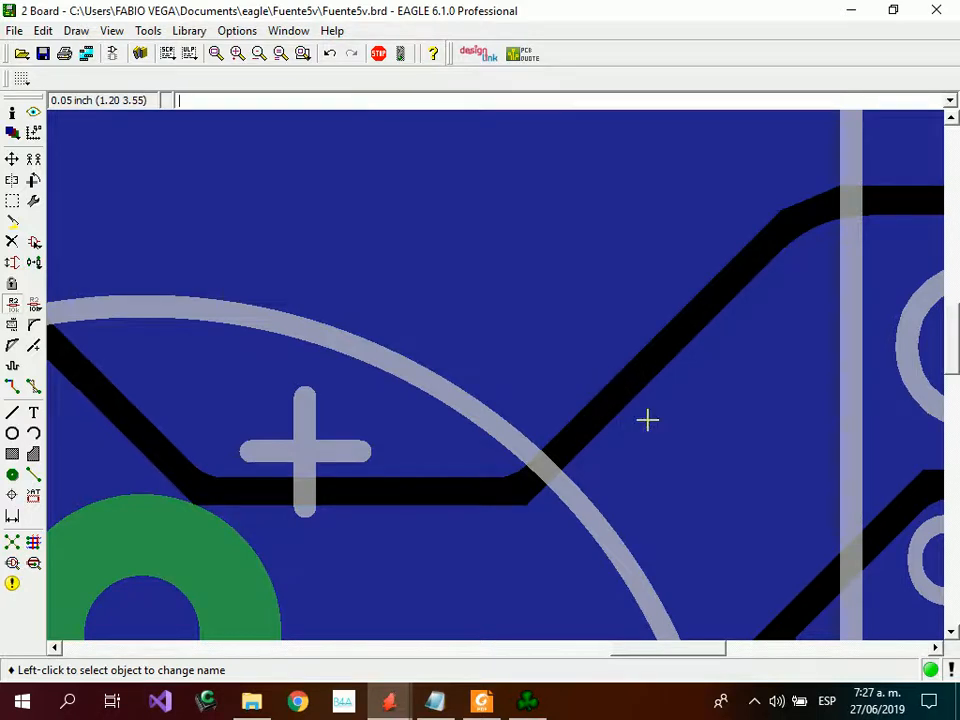
scroll(778, 300, "down", 8)
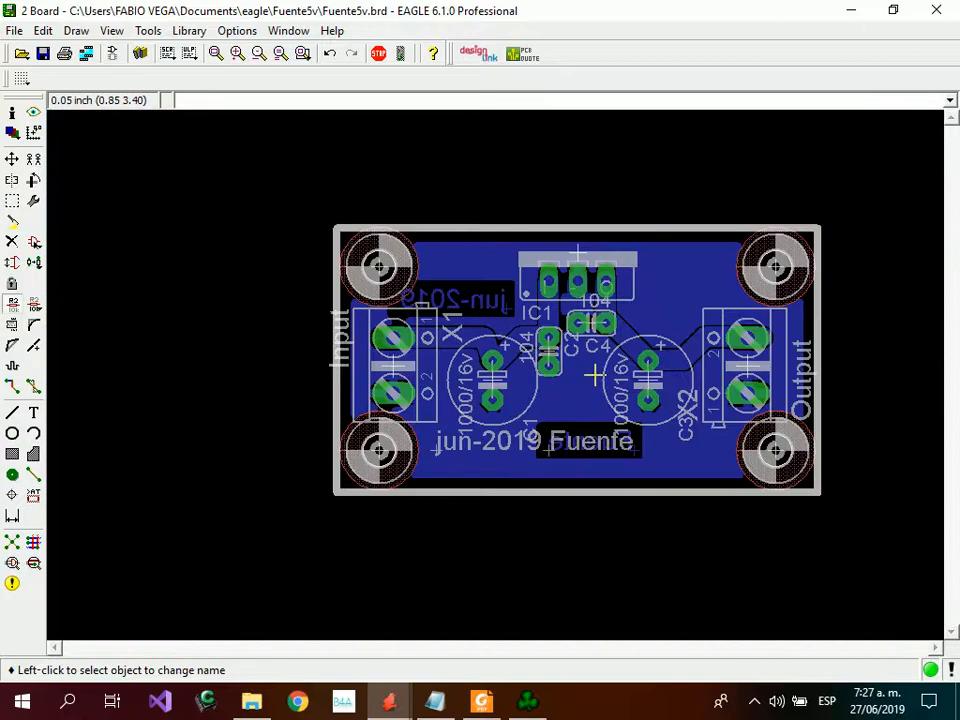
scroll(595, 375, "up", 8)
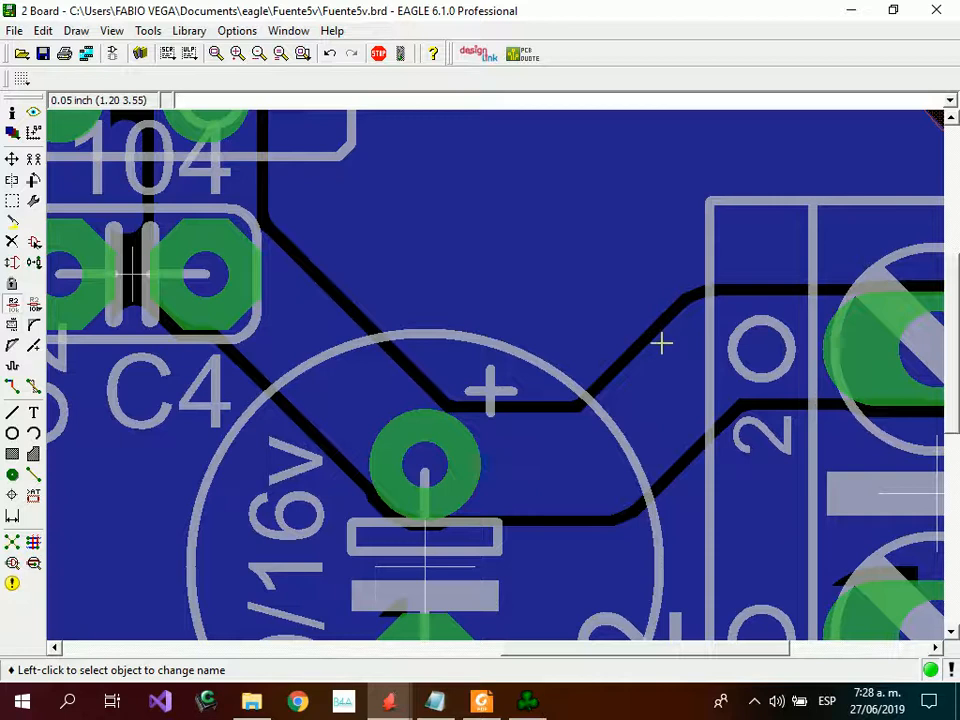
Set the isolate distance of the GNDA copper polygon to 0.024 inch in its properties.
scroll(655, 352, "down", 8)
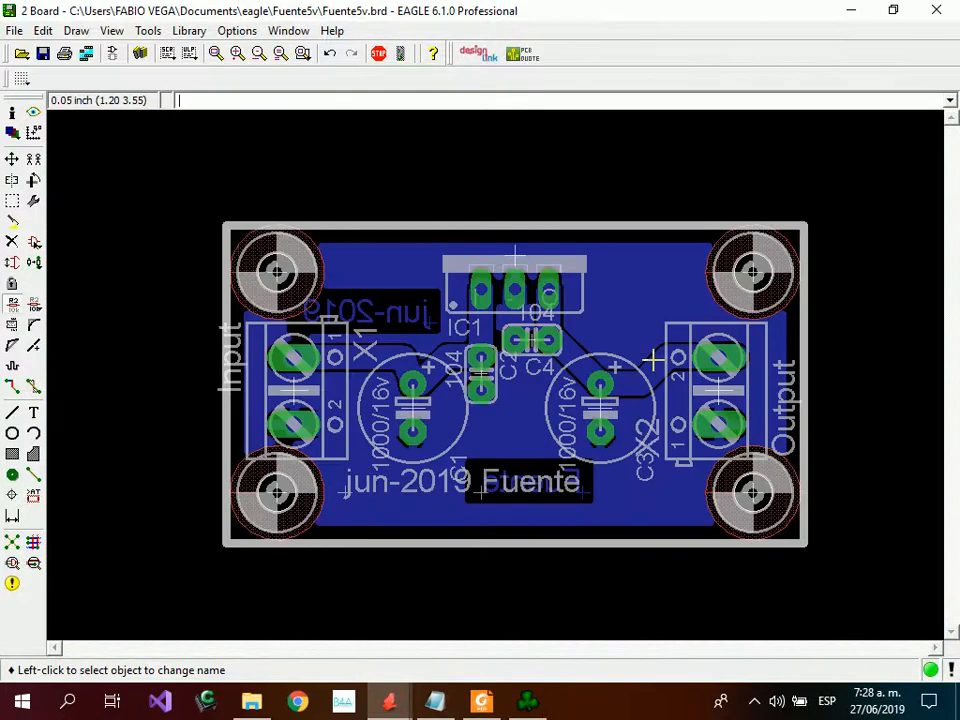
scroll(620, 248, "up", 6)
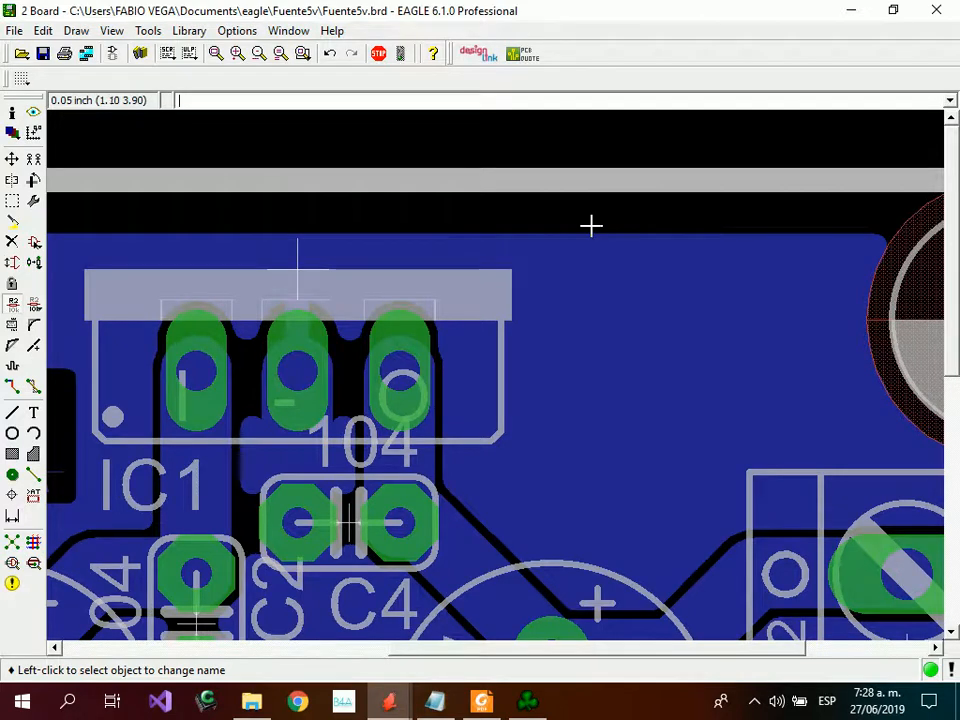
right_click(652, 222)
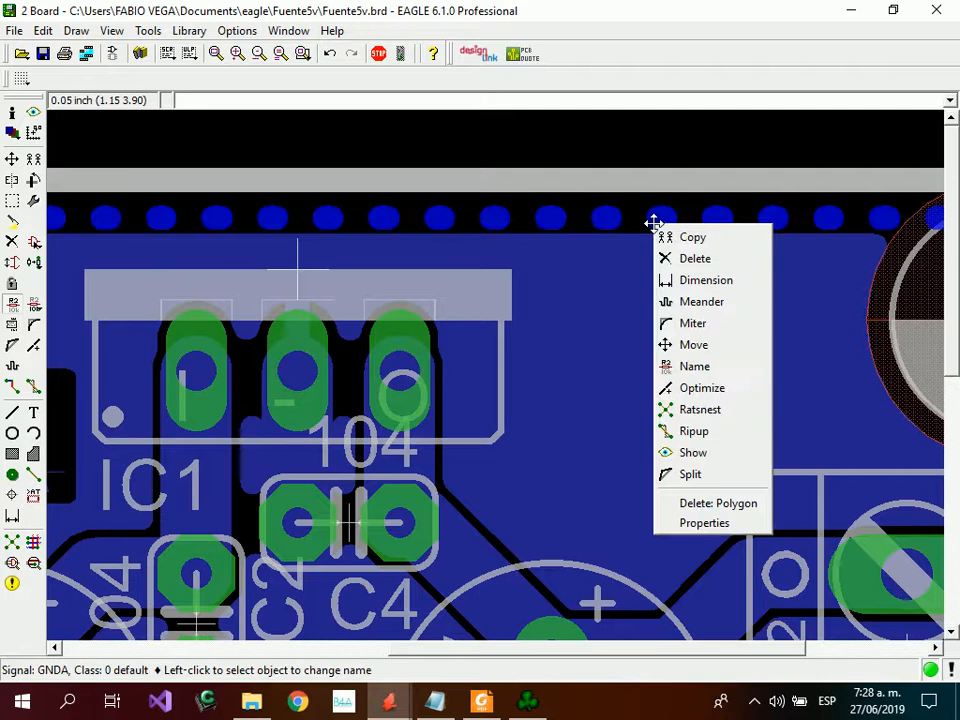
left_click(733, 528)
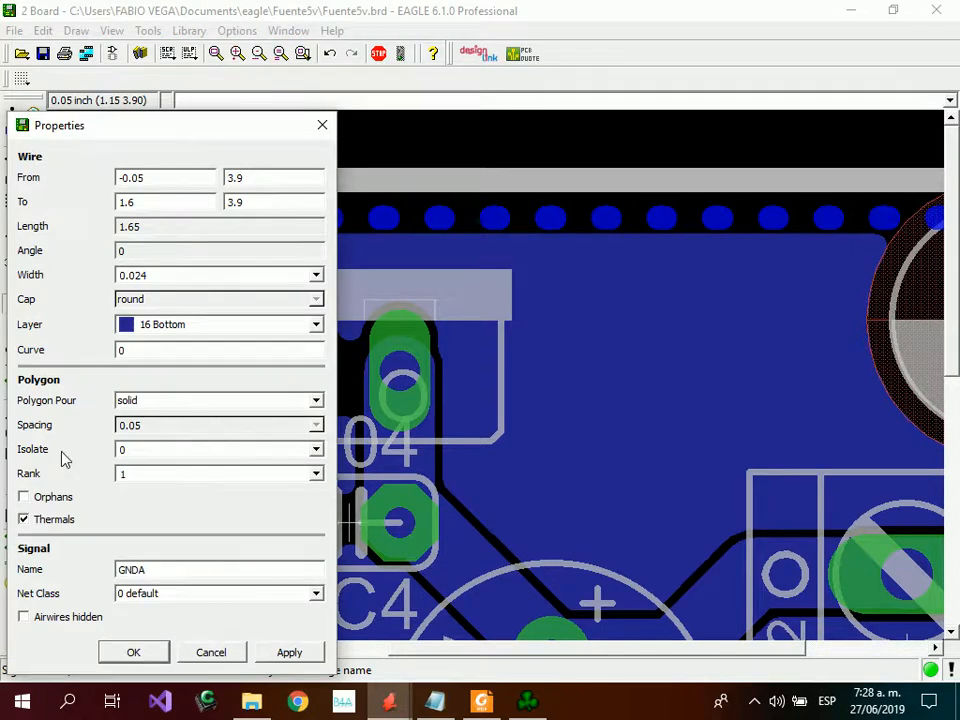
left_click(316, 450)
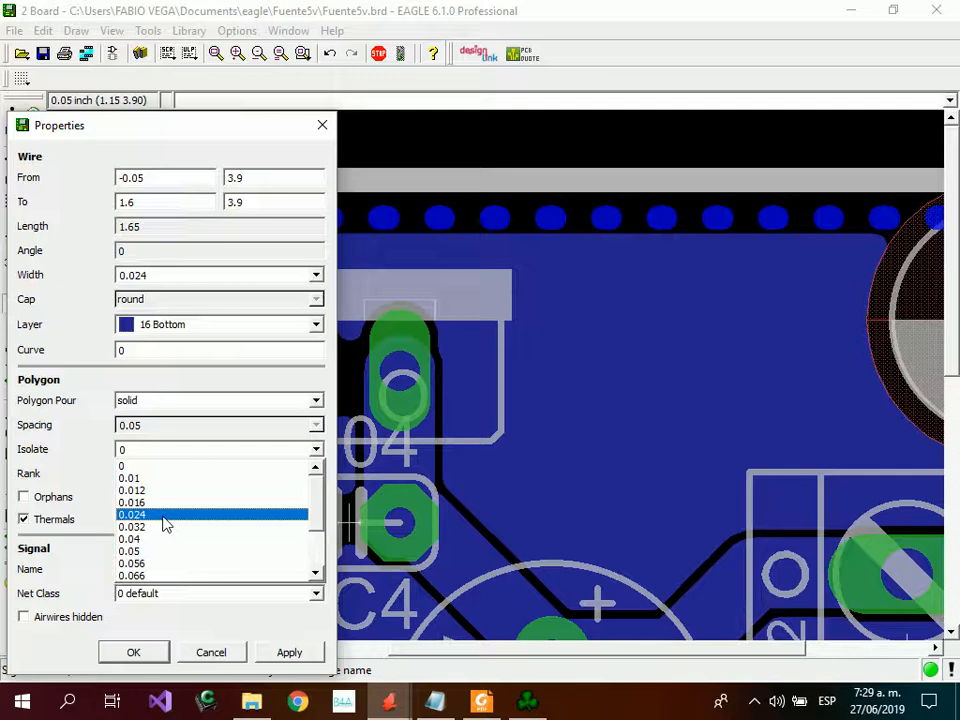
left_click(166, 516)
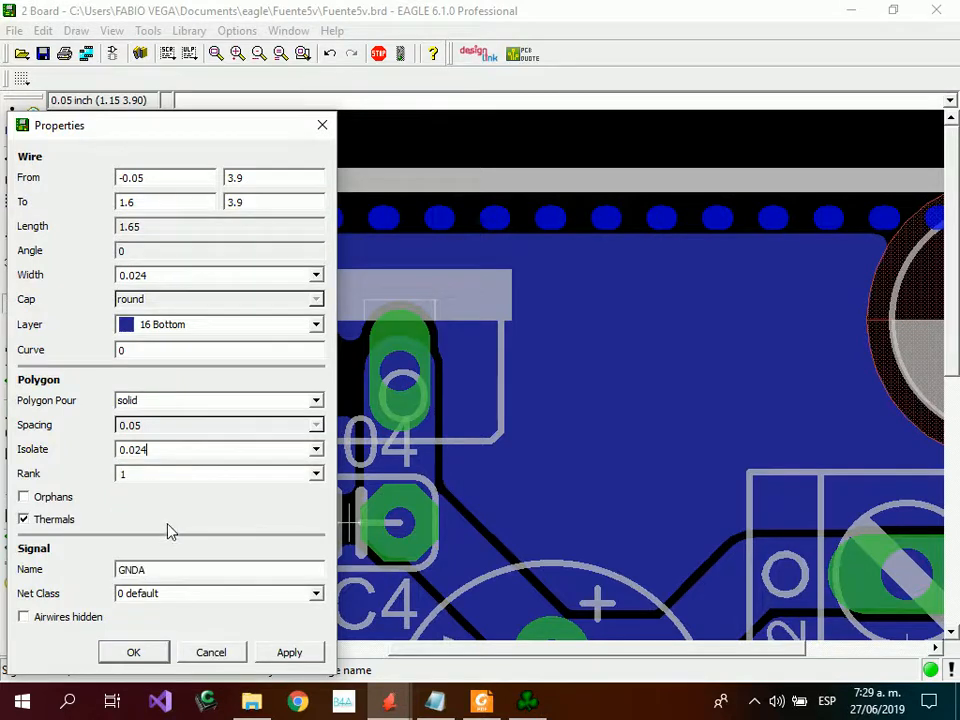
left_click(287, 651)
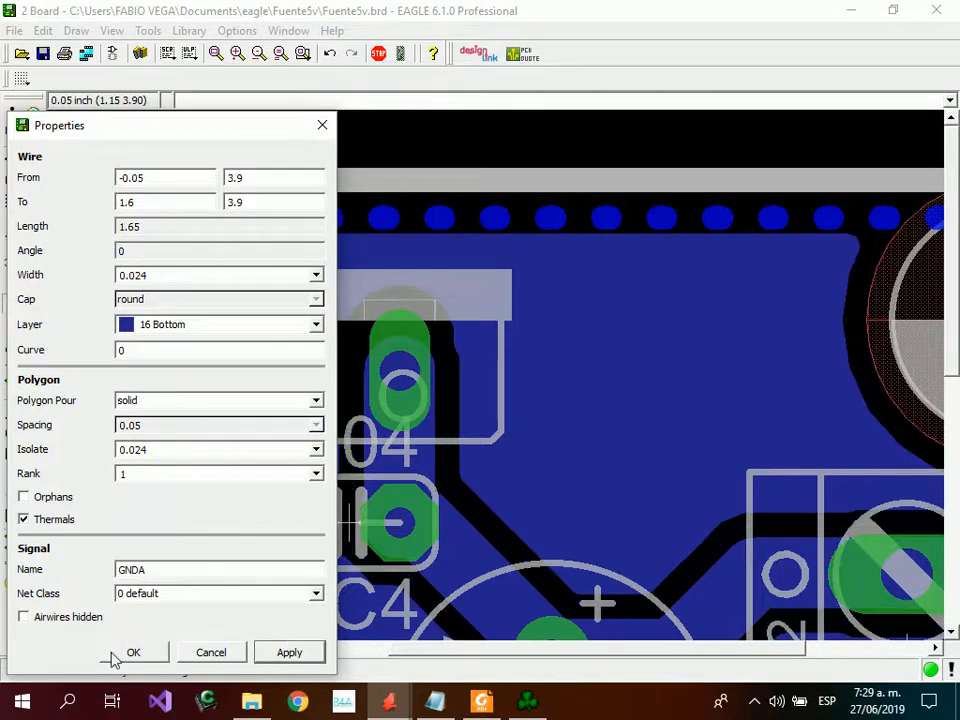
left_click(118, 654)
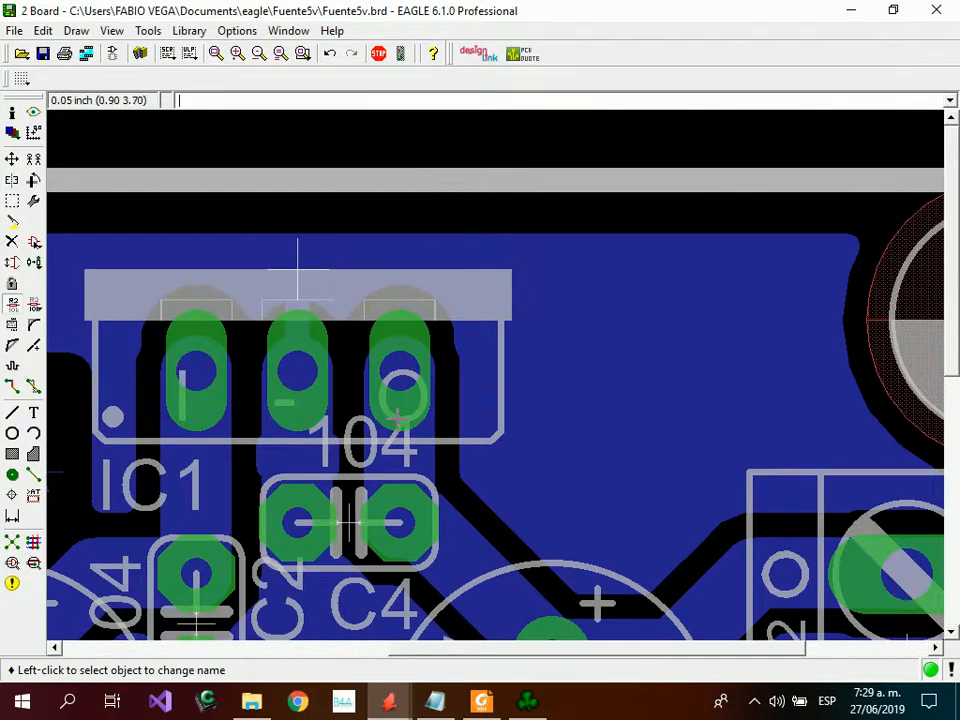
Examine the widened clearances across the board, and change the GNDA polygon's pour style to hatch.
scroll(296, 271, "down", 6)
scroll(531, 288, "up", 5)
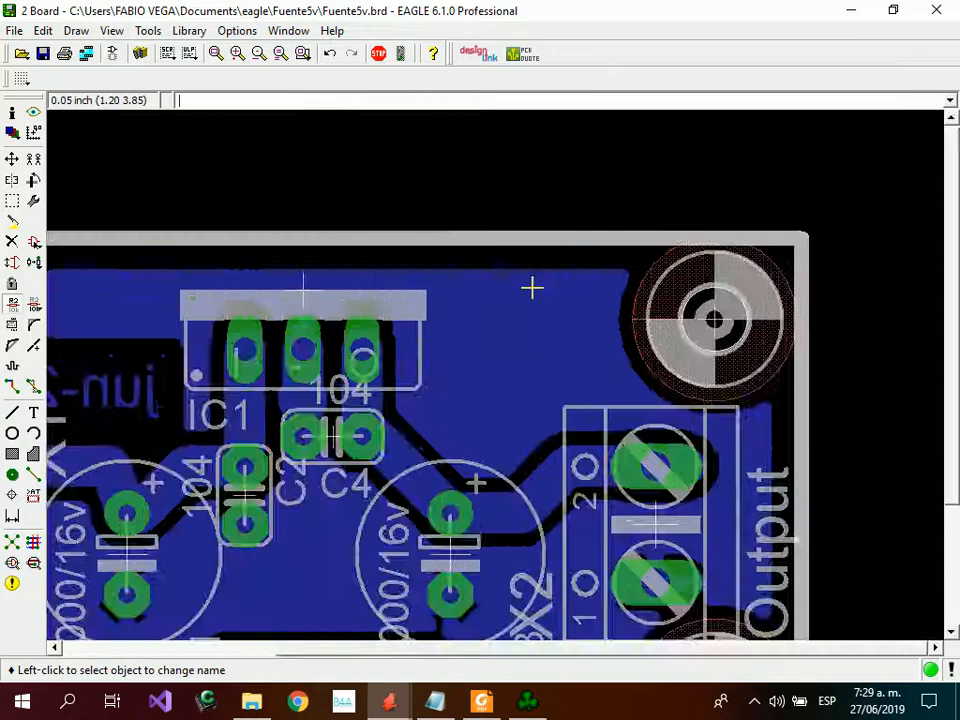
scroll(531, 288, "down", 3)
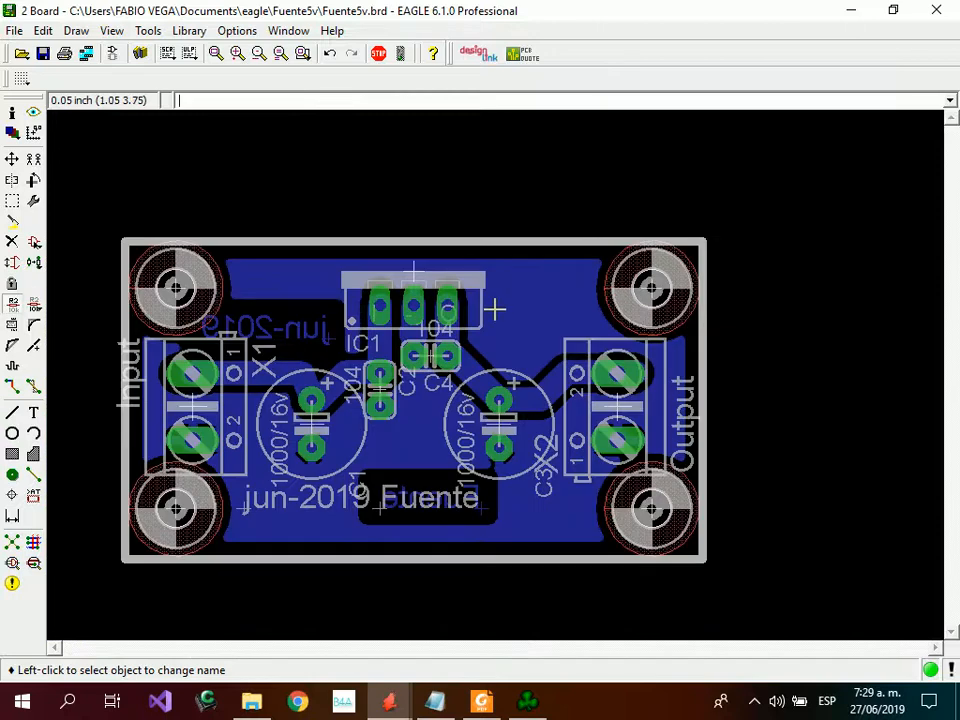
scroll(494, 310, "up", 2)
scroll(625, 300, "down", 2)
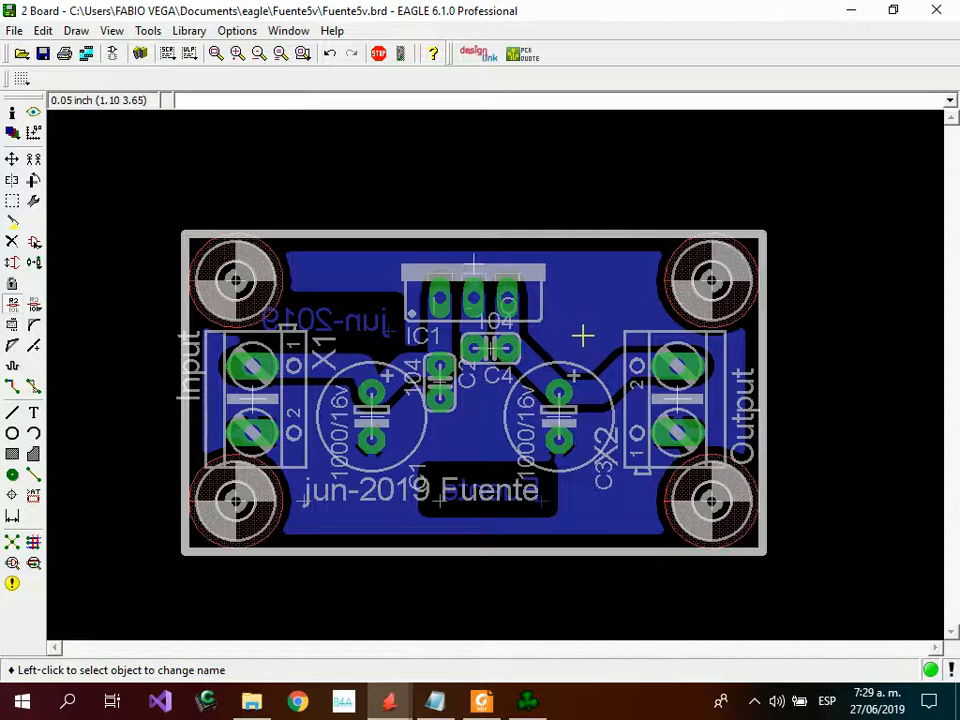
scroll(583, 335, "up", 3)
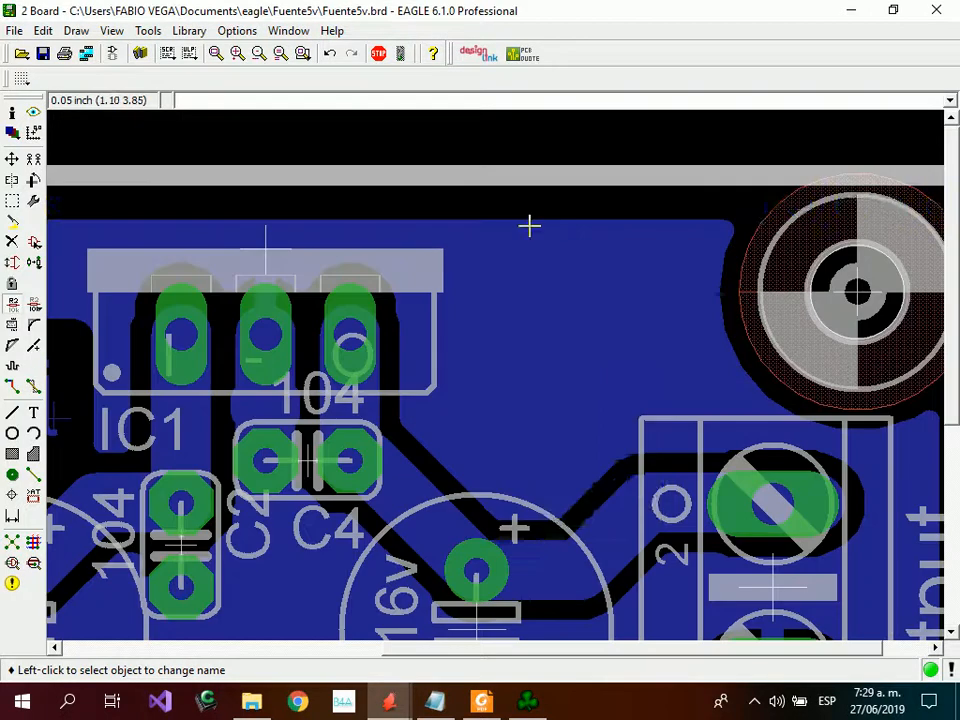
right_click(542, 215)
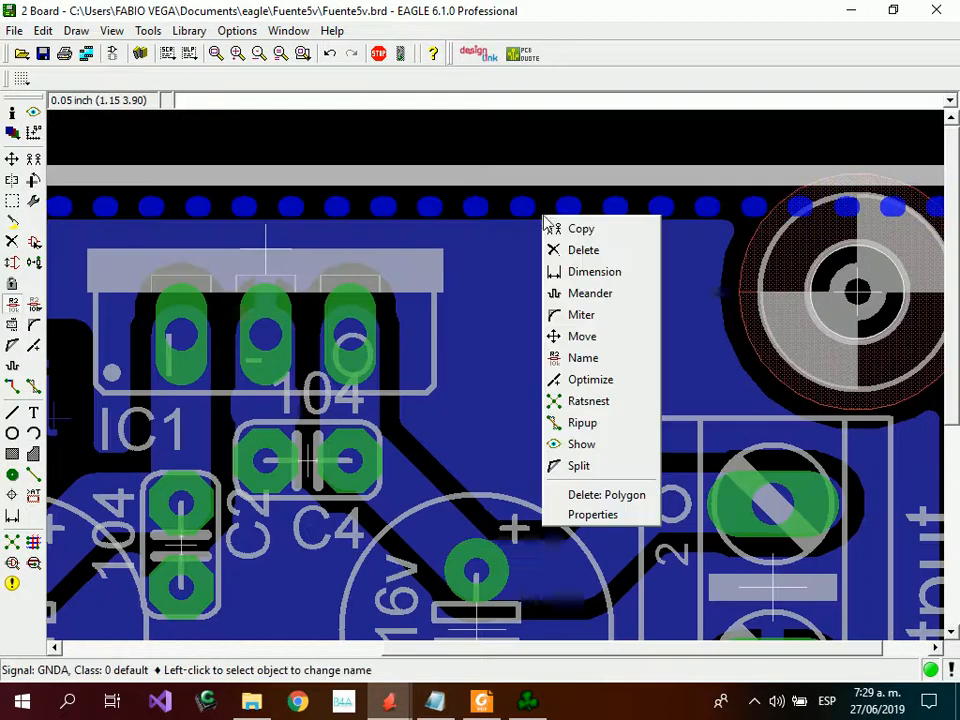
left_click(585, 514)
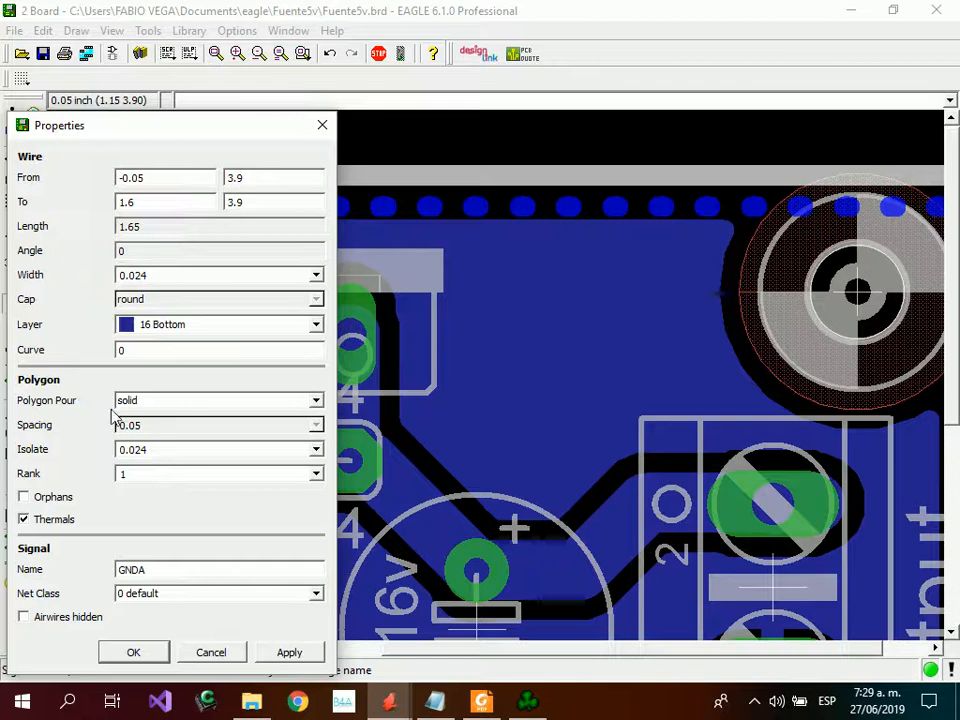
left_click(316, 400)
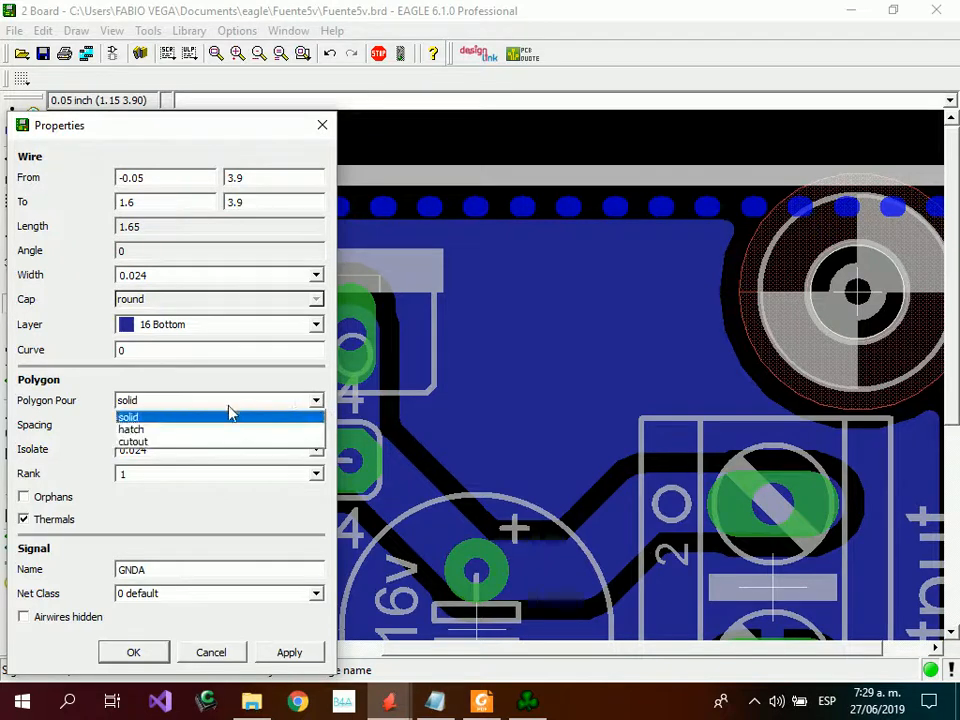
left_click(203, 429)
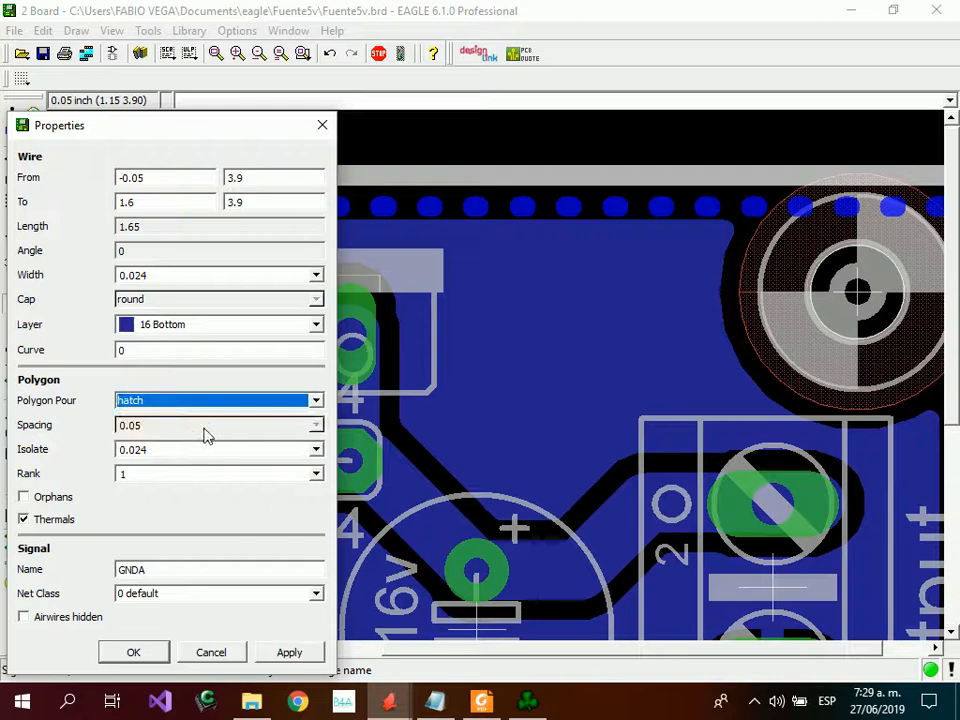
left_click(289, 652)
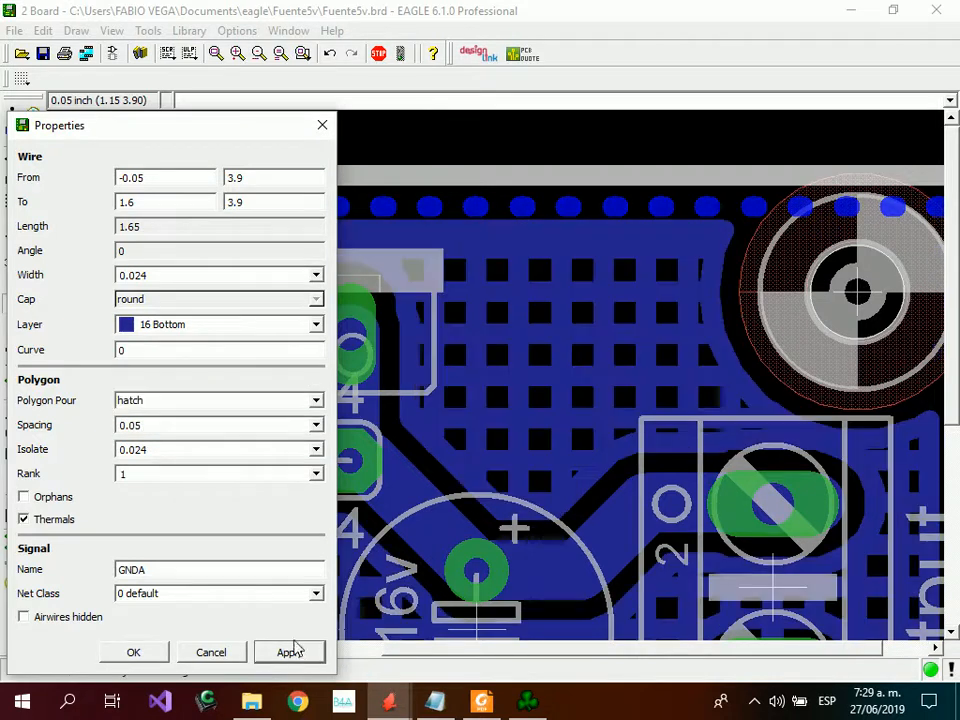
Try the cutout pour style on the GNDA polygon.
left_click(315, 400)
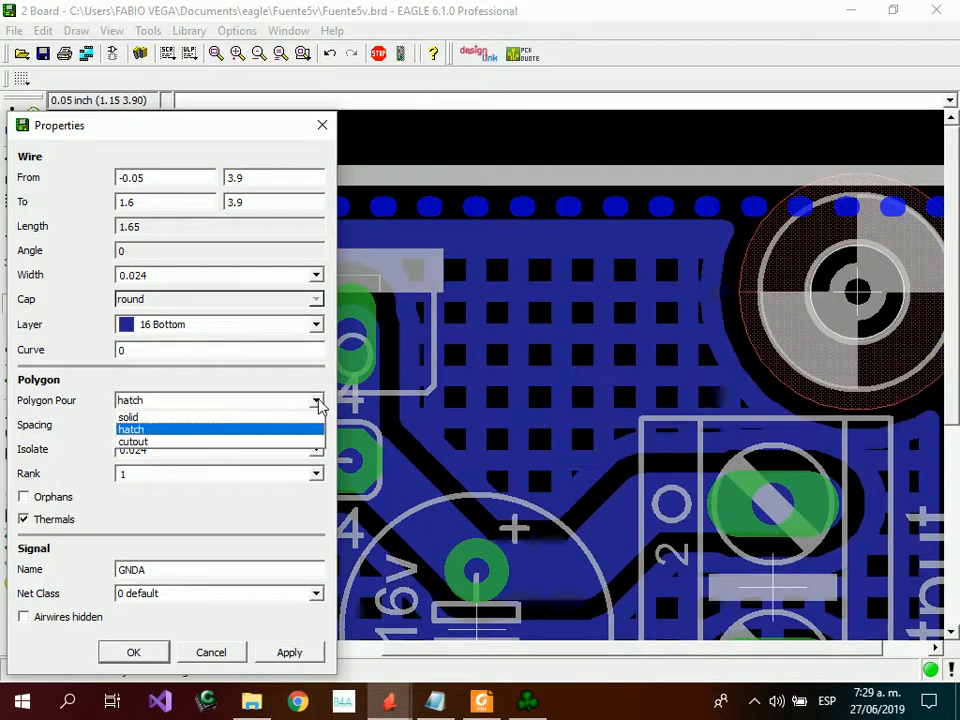
left_click(195, 443)
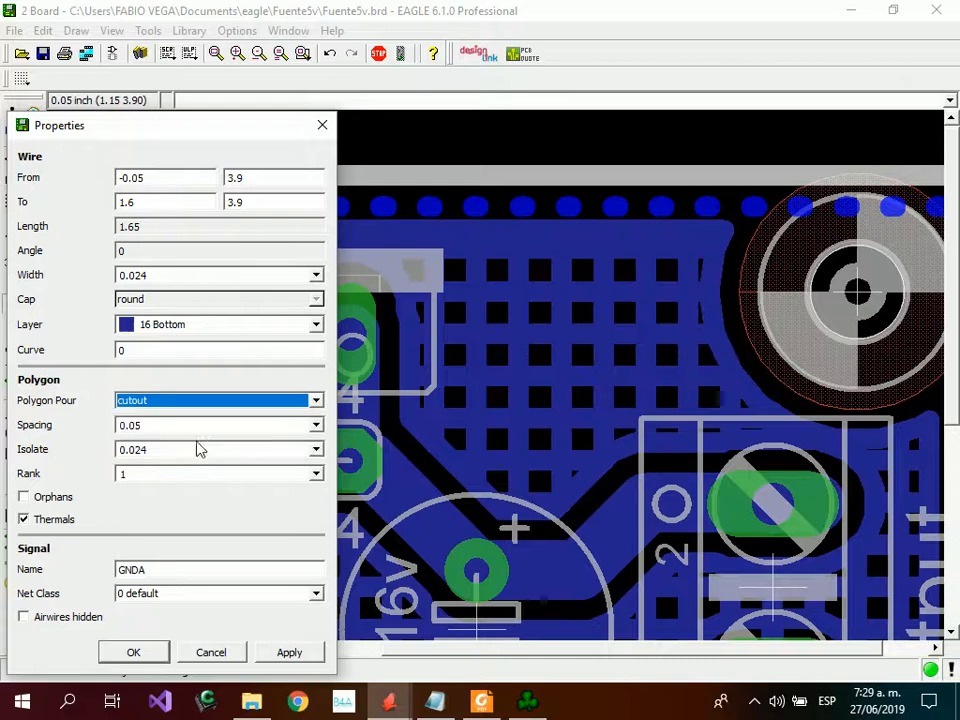
left_click(308, 648)
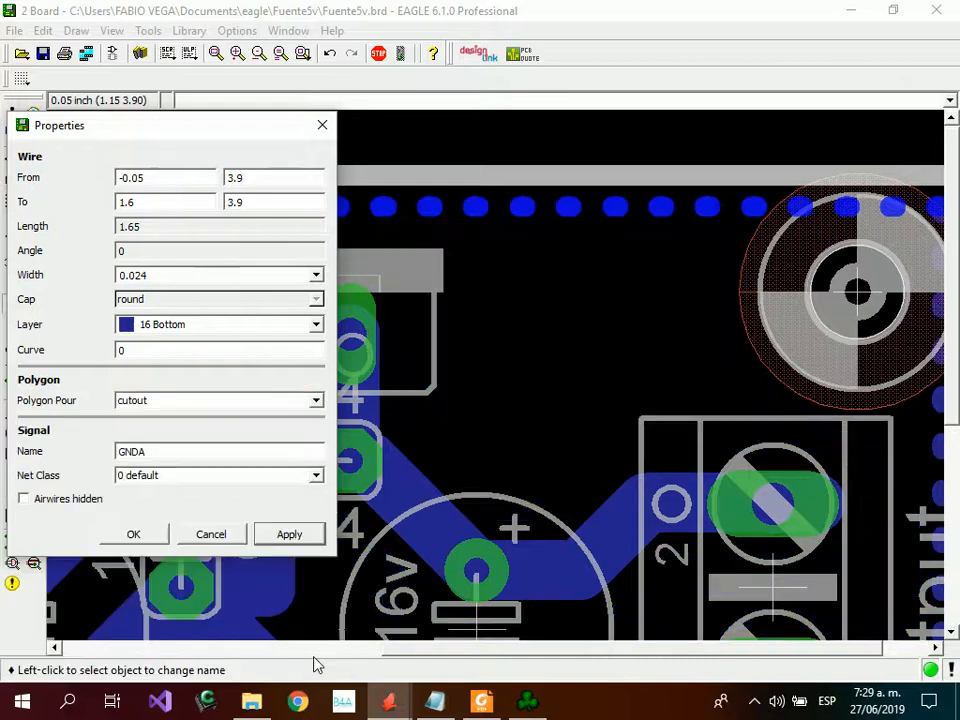
Return the GNDA polygon's pour style from cutout to hatch and refill the copper.
left_click(315, 400)
left_click(191, 418)
left_click(315, 400)
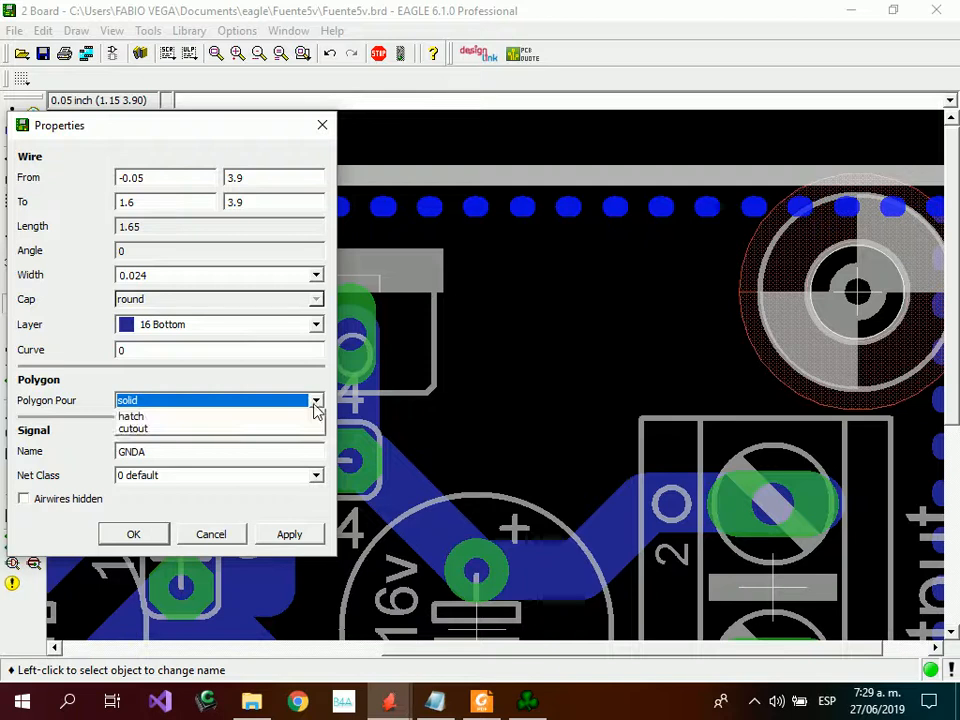
left_click(202, 431)
left_click(306, 535)
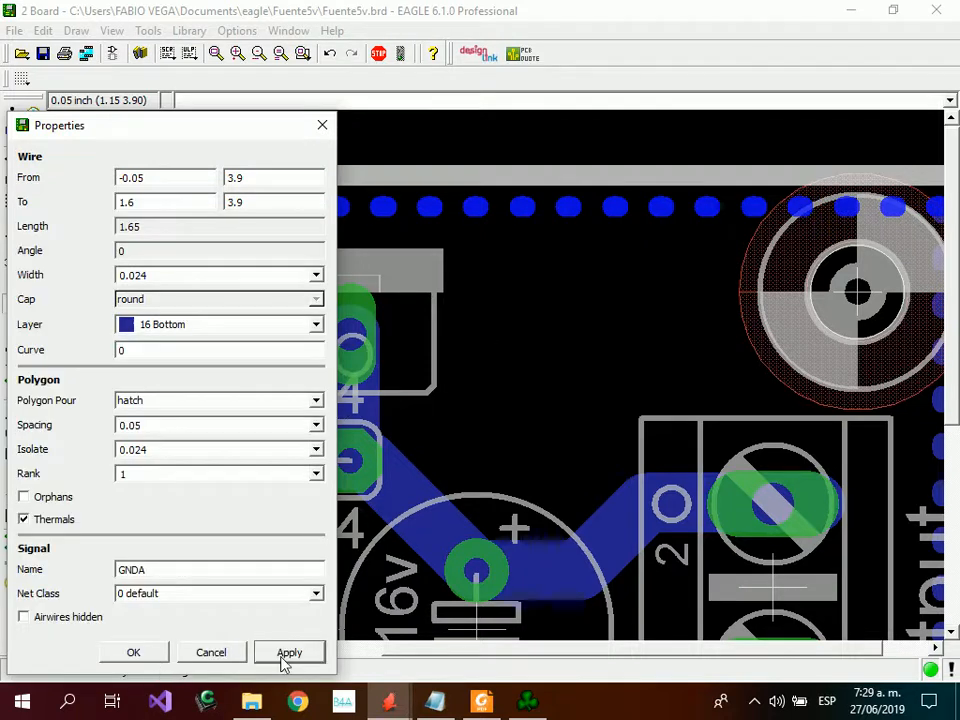
left_click(135, 653)
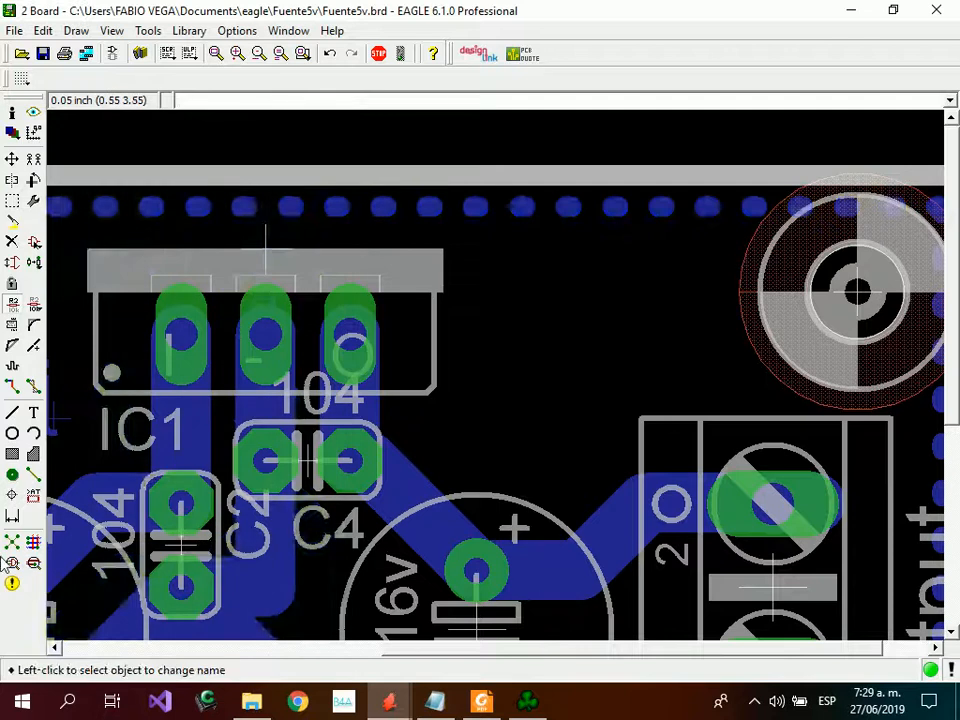
Try a hatch spacing of 0.056 inch for the GNDA polygon.
right_click(523, 204)
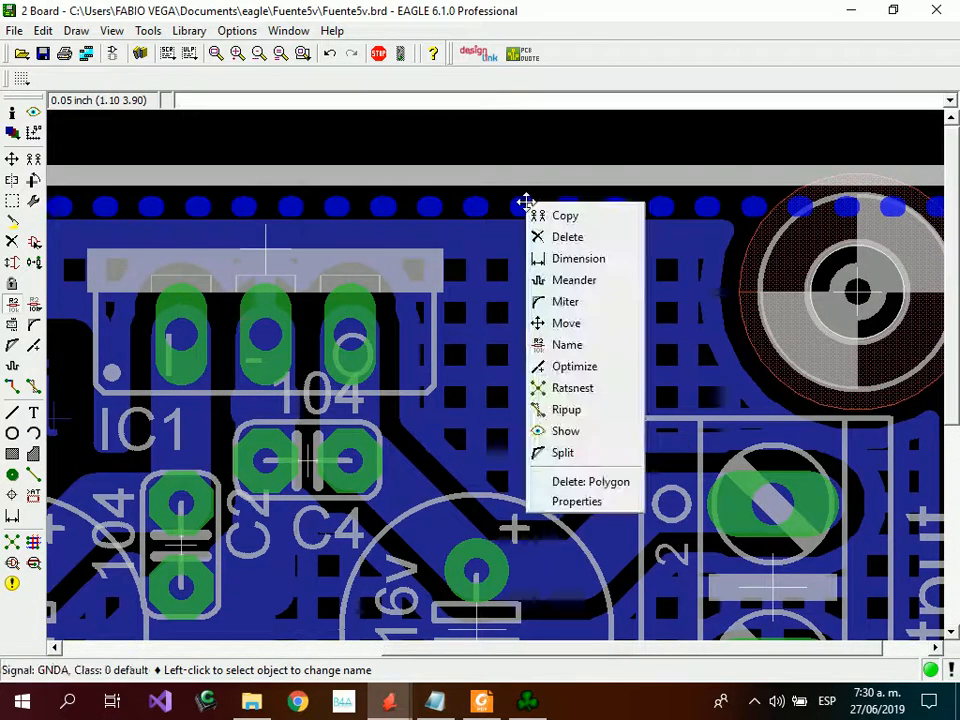
left_click(575, 500)
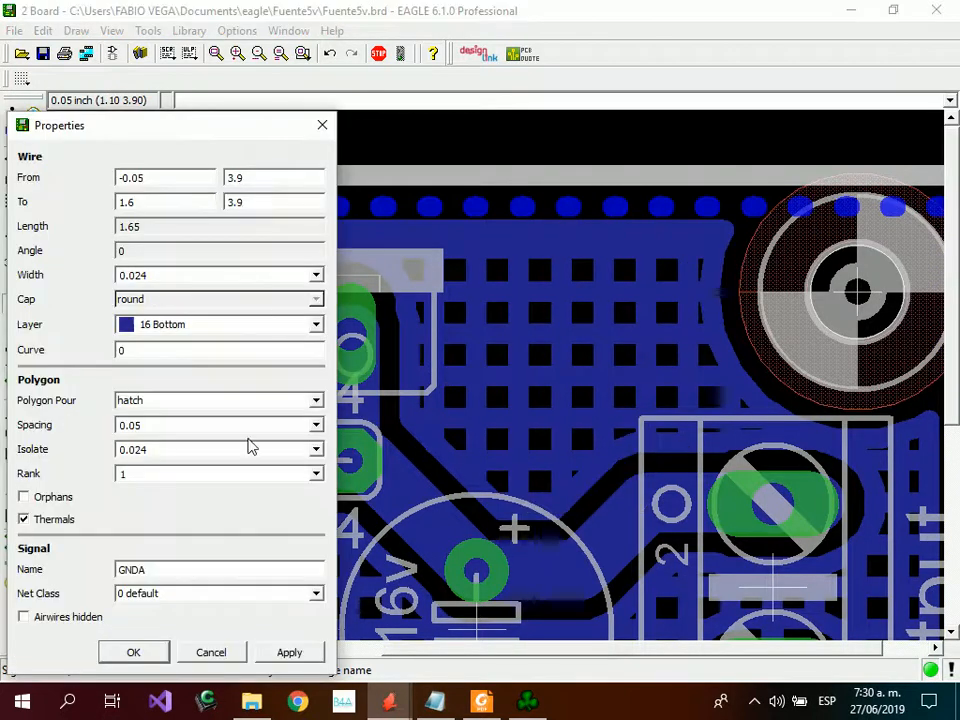
left_click(316, 425)
left_click(160, 527)
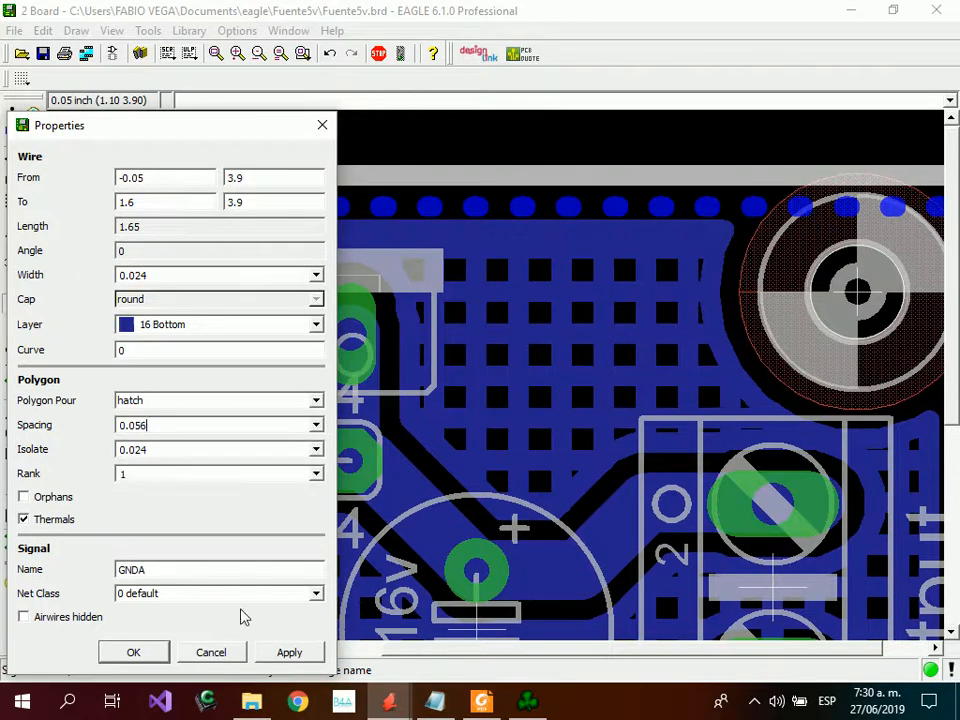
left_click(287, 650)
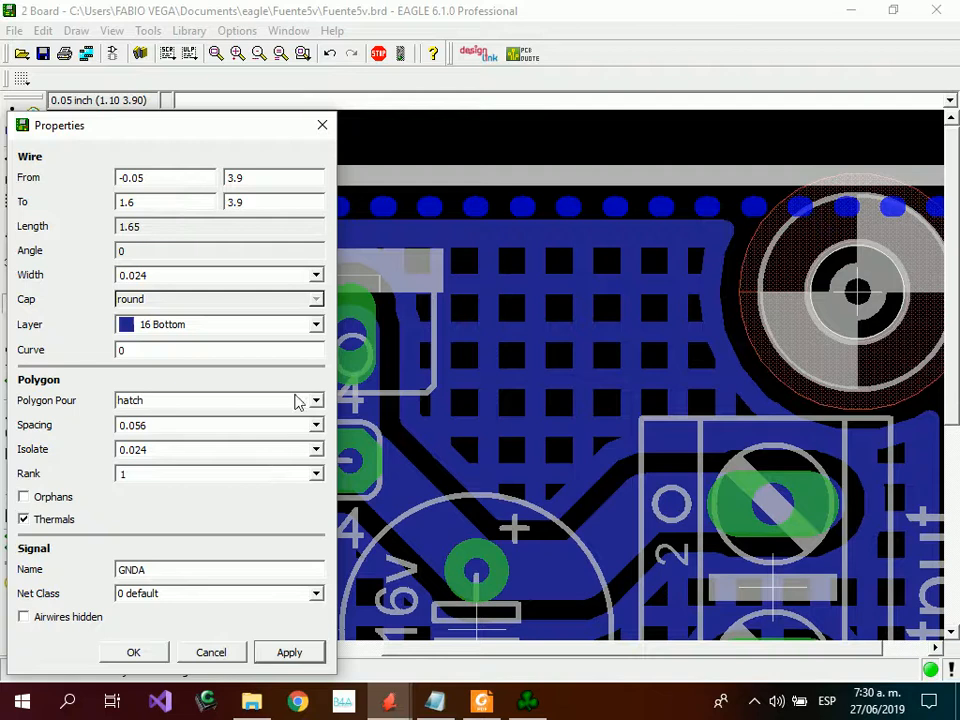
Try a much denser hatch for the GNDA polygon with a spacing of 0.01 inch.
left_click(316, 425)
left_click(185, 442)
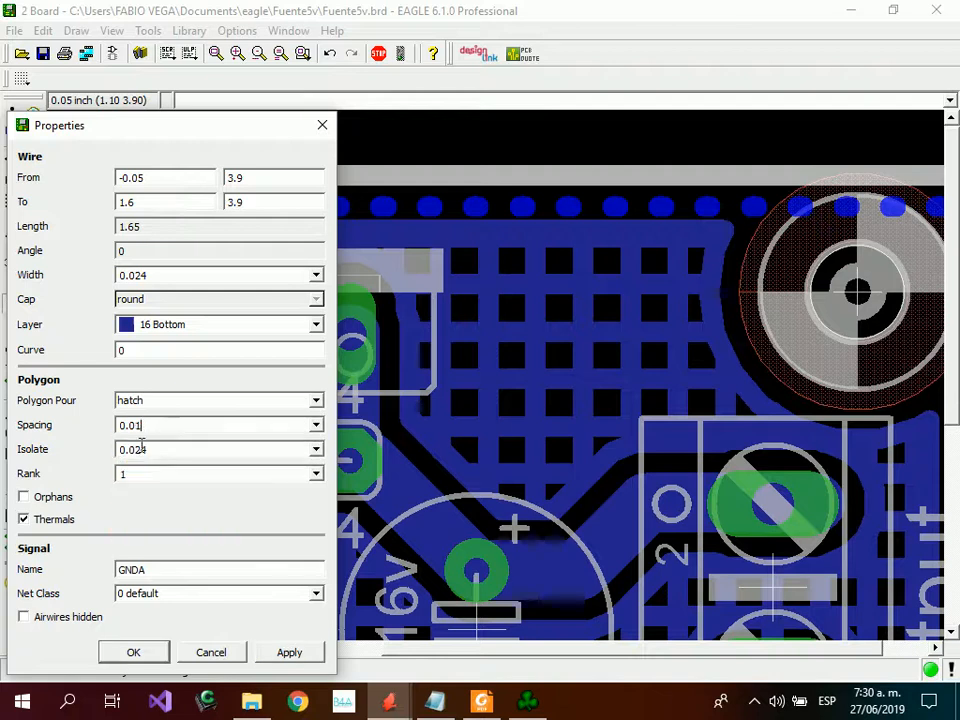
left_click(293, 651)
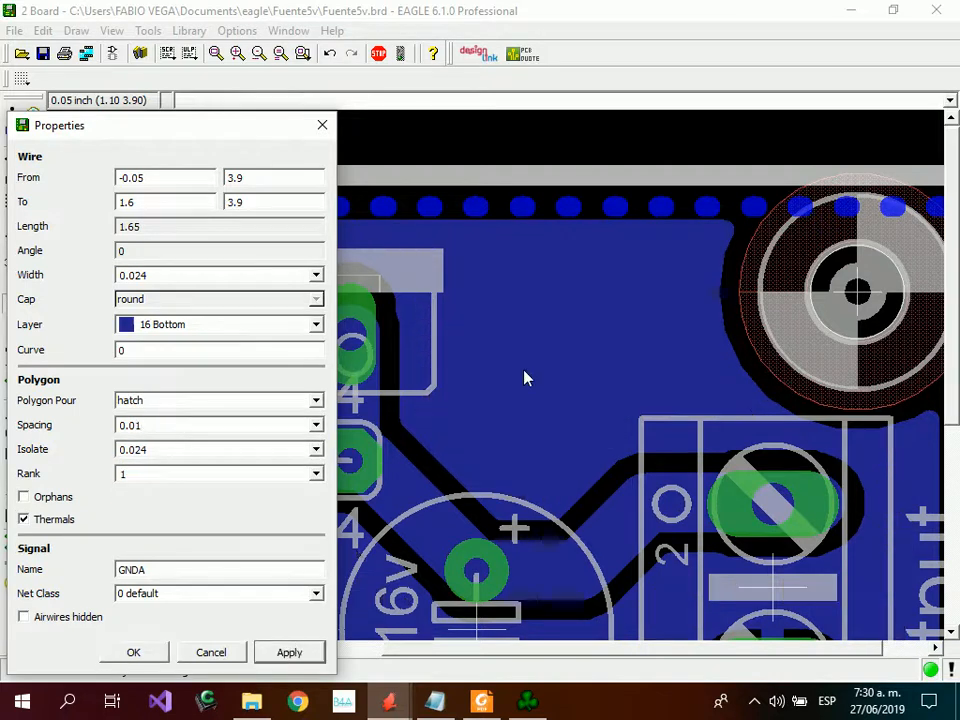
left_click(150, 651)
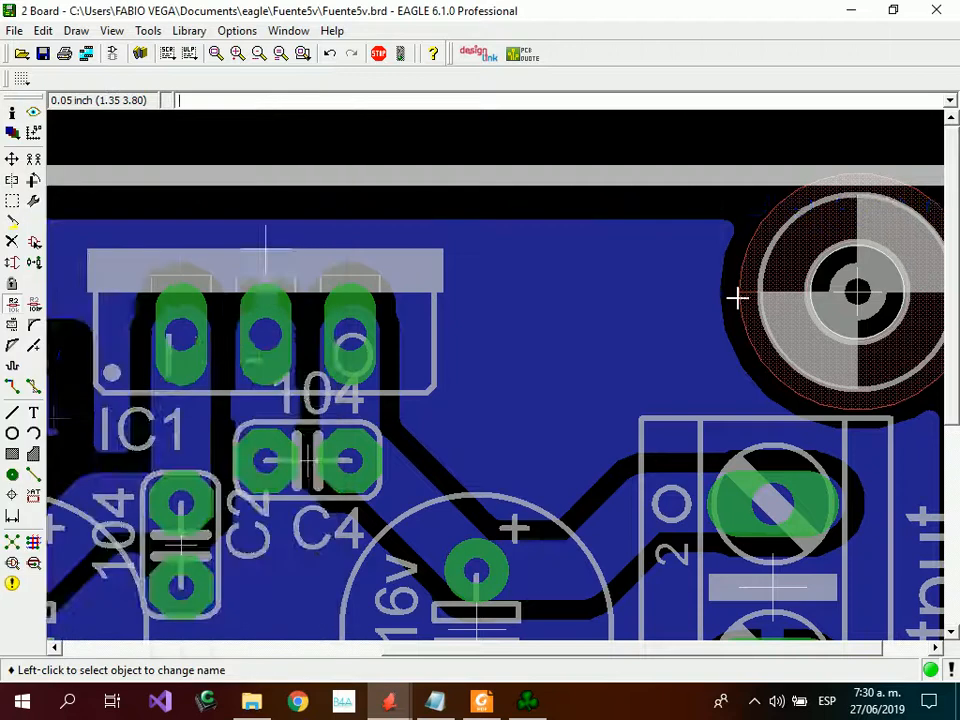
Inspect the dense copper fill up close, and set the GNDA polygon's hatch spacing to 0.04 inch.
scroll(558, 300, "up", 5)
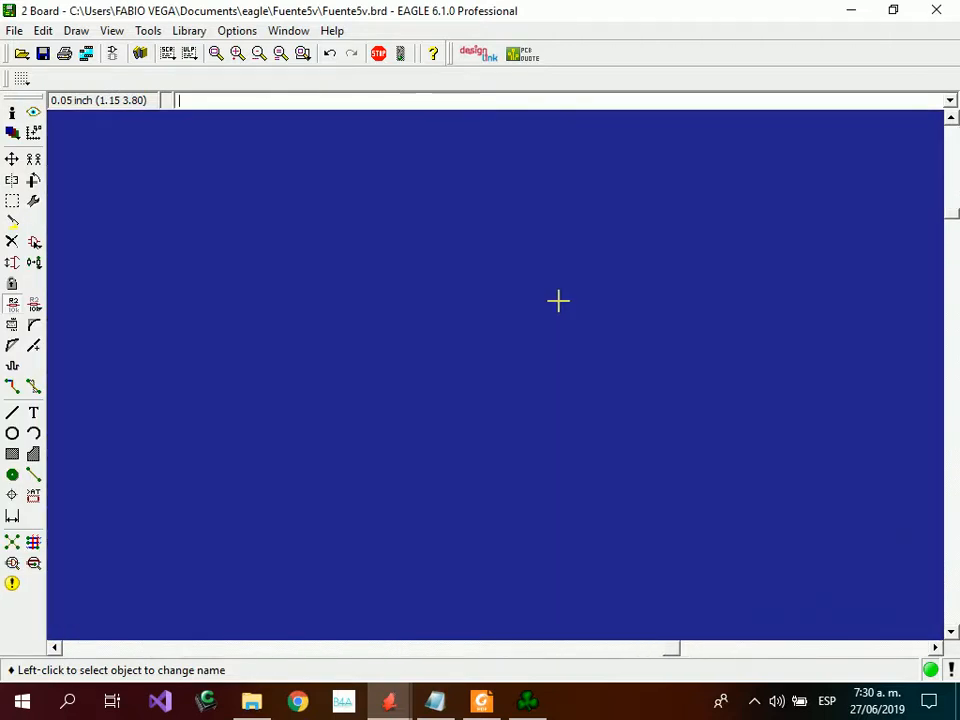
scroll(558, 300, "down", 5)
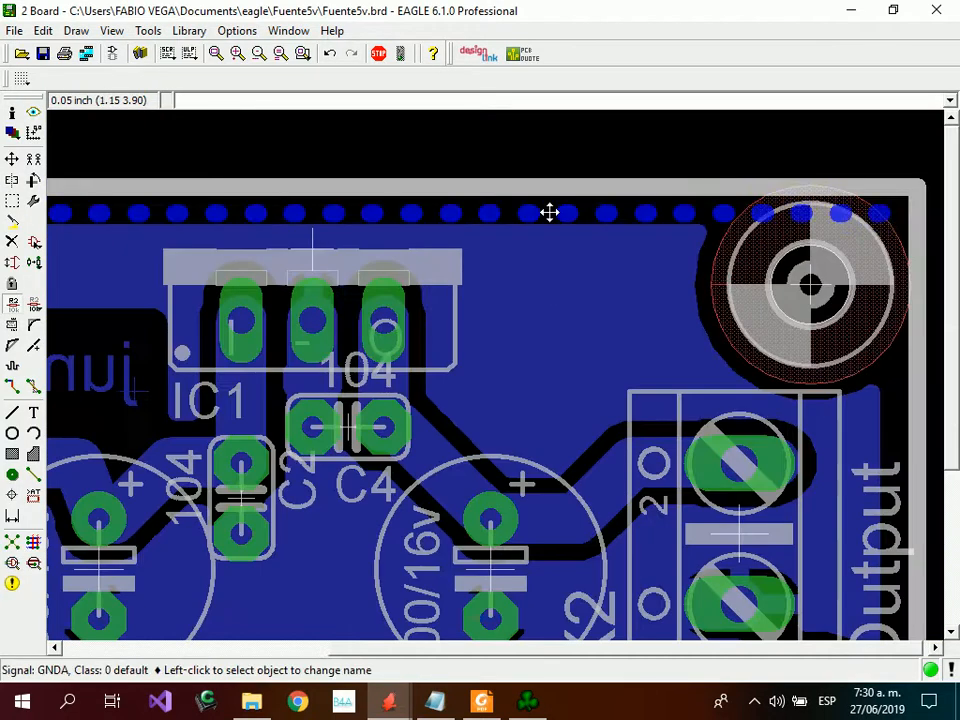
right_click(549, 212)
left_click(611, 512)
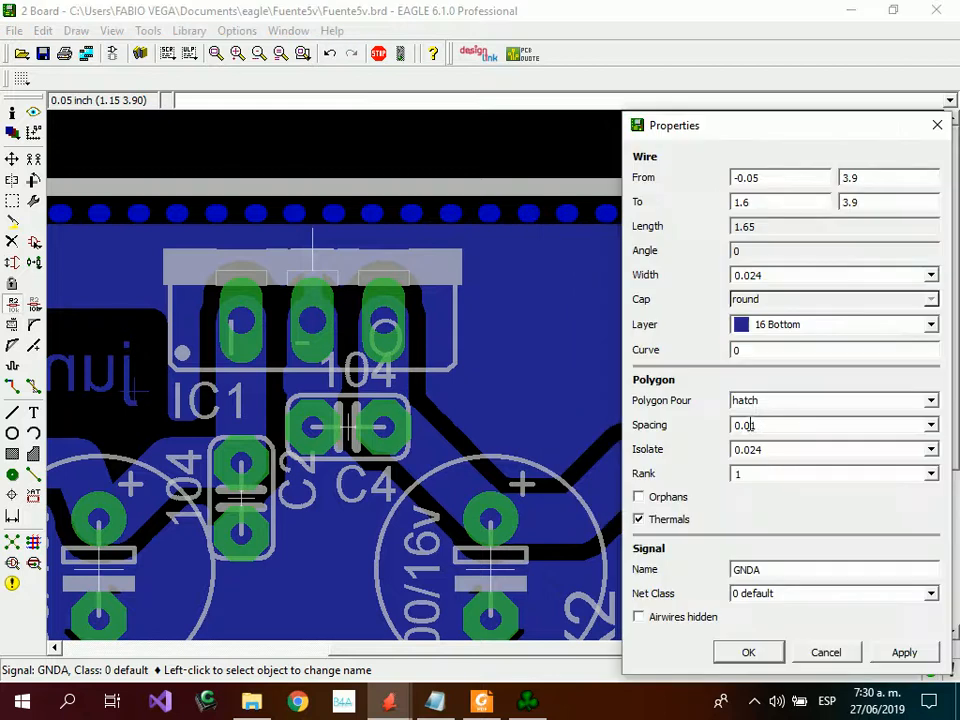
left_click(930, 425)
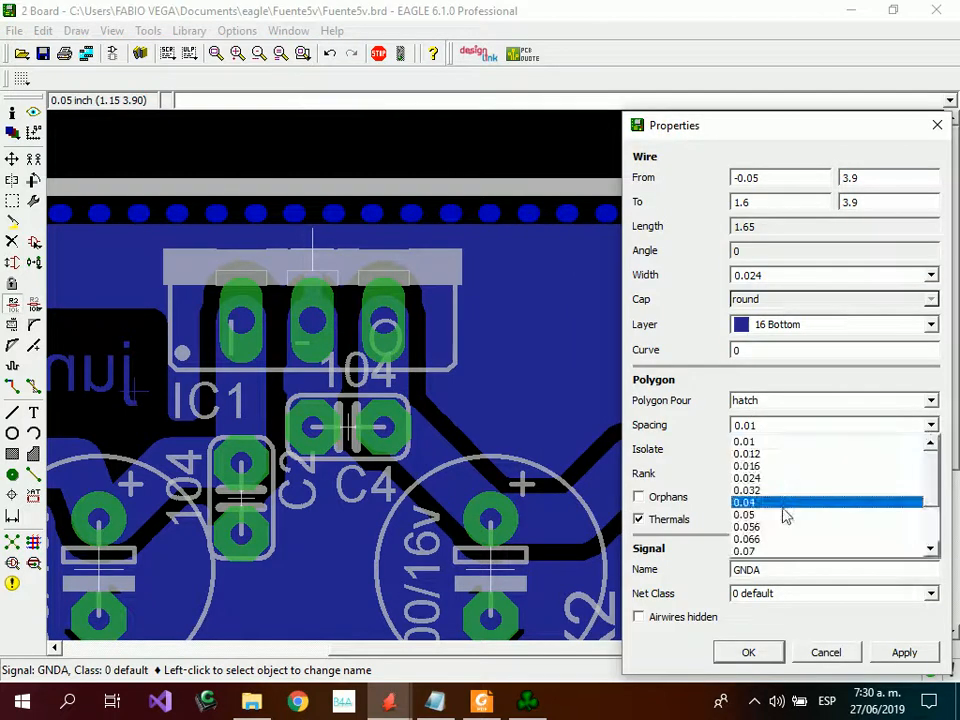
left_click(785, 506)
left_click(902, 652)
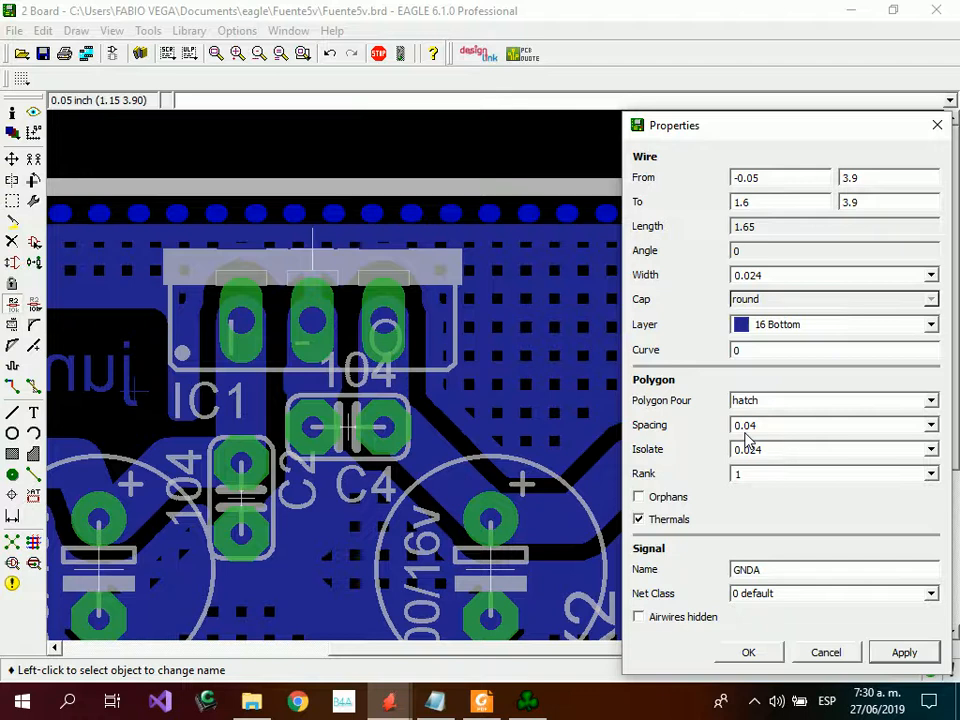
Set the GNDA polygon's pour style to solid and fit the whole board in view.
left_click(930, 400)
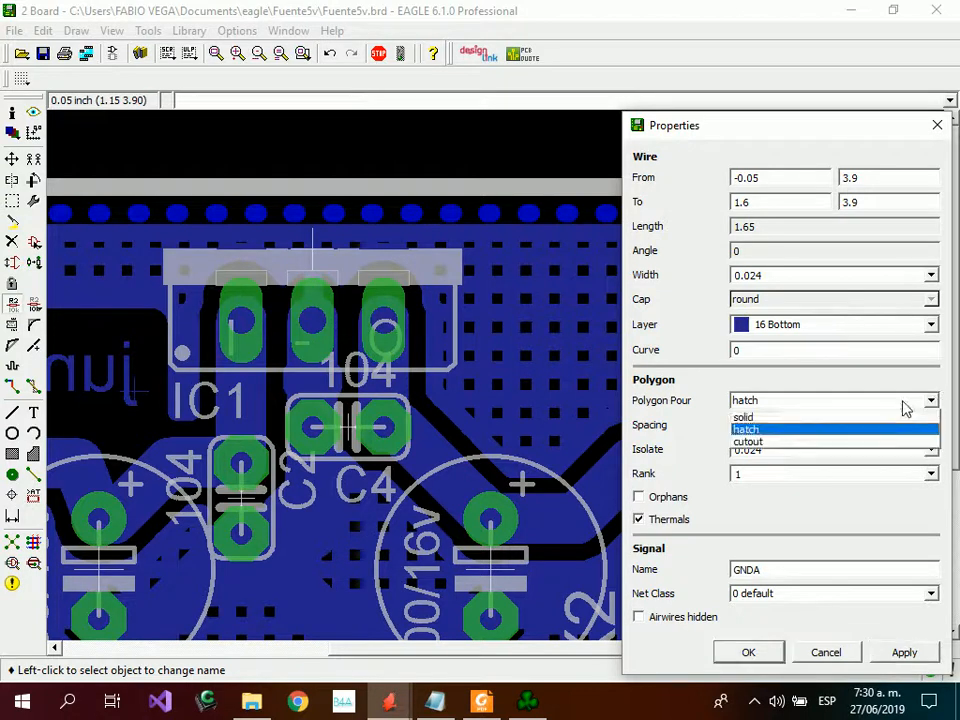
left_click(850, 417)
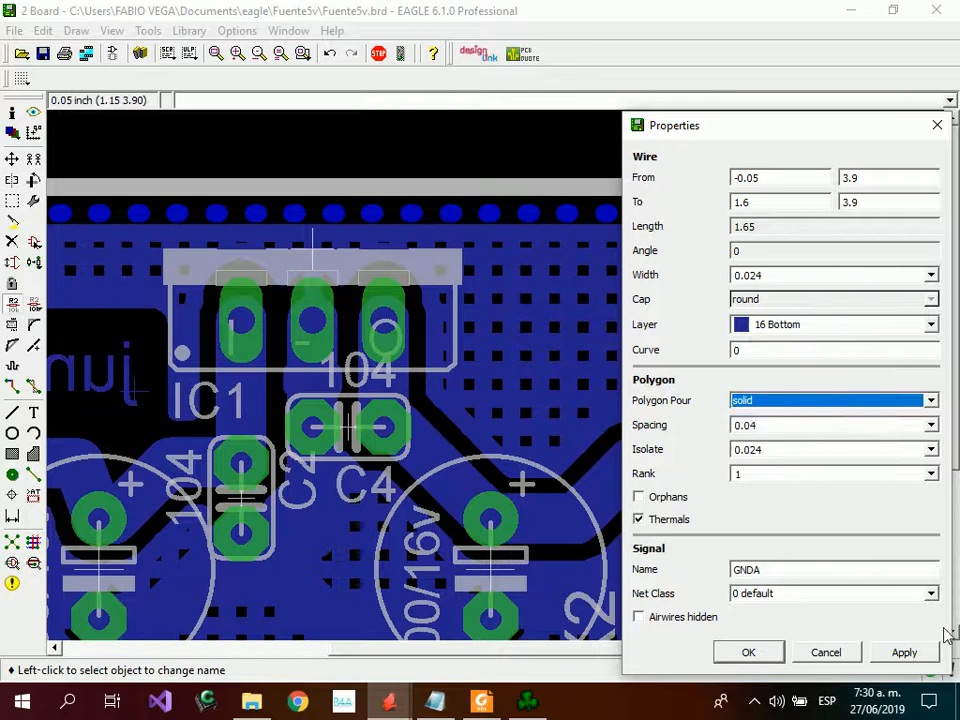
left_click(765, 655)
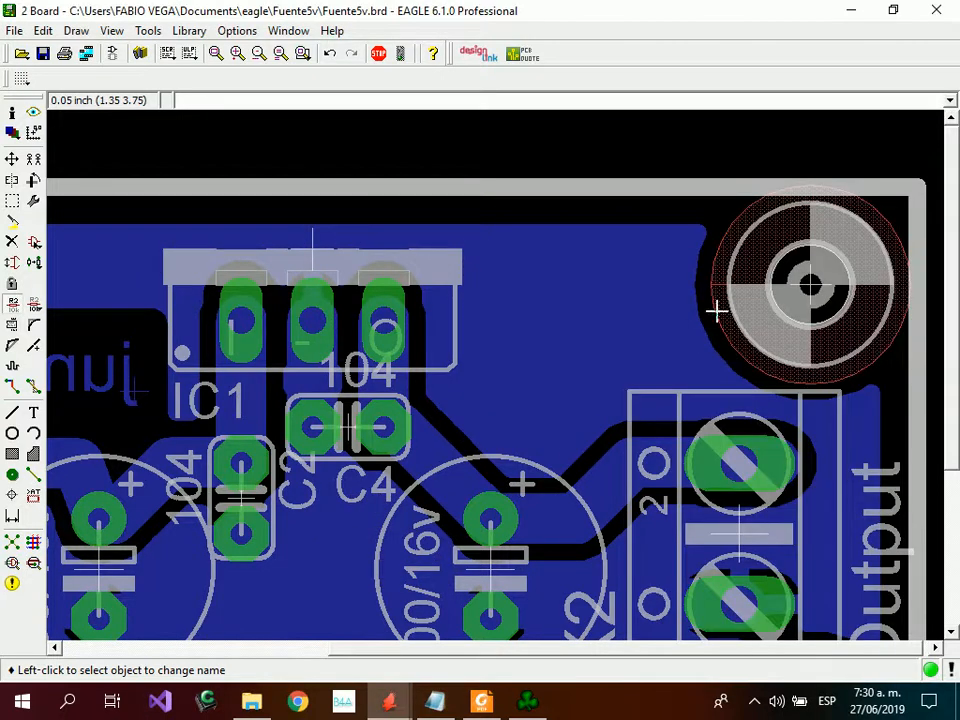
scroll(714, 310, "down", 3)
left_click(216, 57)
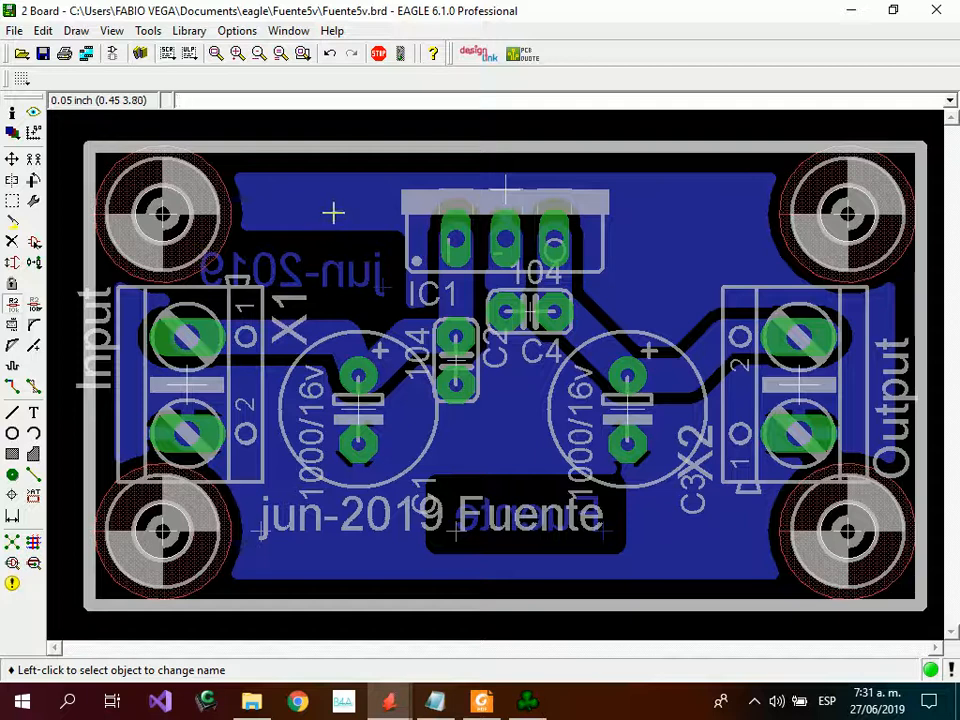
Save the Fuente5v board and look over the finished layout with its solid copper pour.
scroll(317, 186, "down", 1)
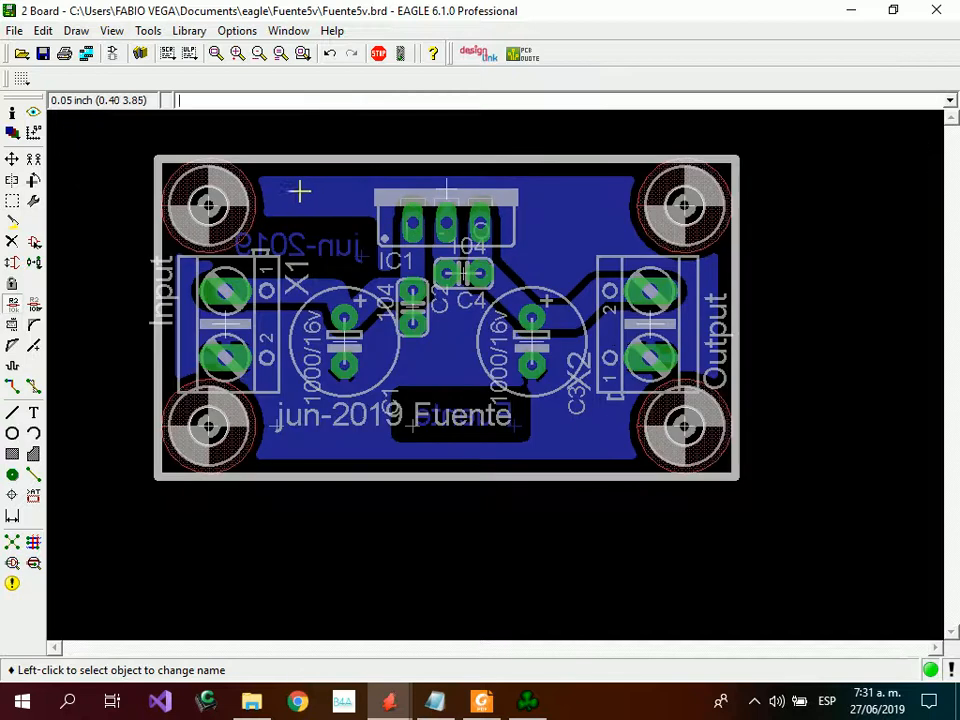
left_click(43, 53)
scroll(418, 311, "down", 2)
scroll(485, 256, "up", 4)
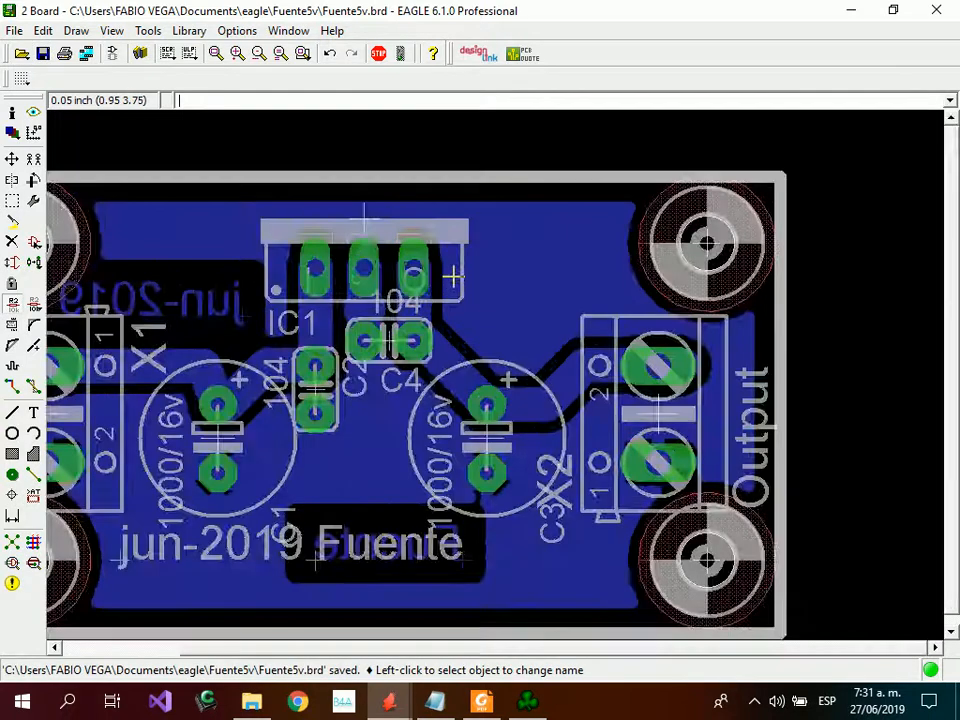
scroll(453, 276, "down", 2)
scroll(446, 300, "up", 1)
scroll(437, 310, "down", 1)
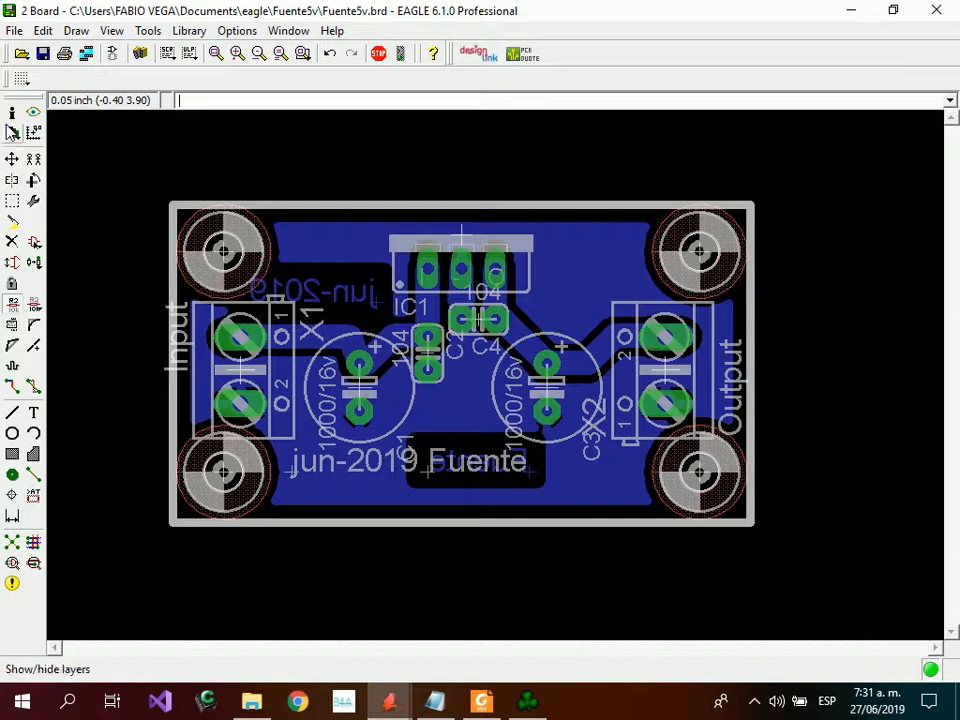
Switch to the schematic and save a copy of it as Fuente5v_1 in the same folder.
left_click(391, 703)
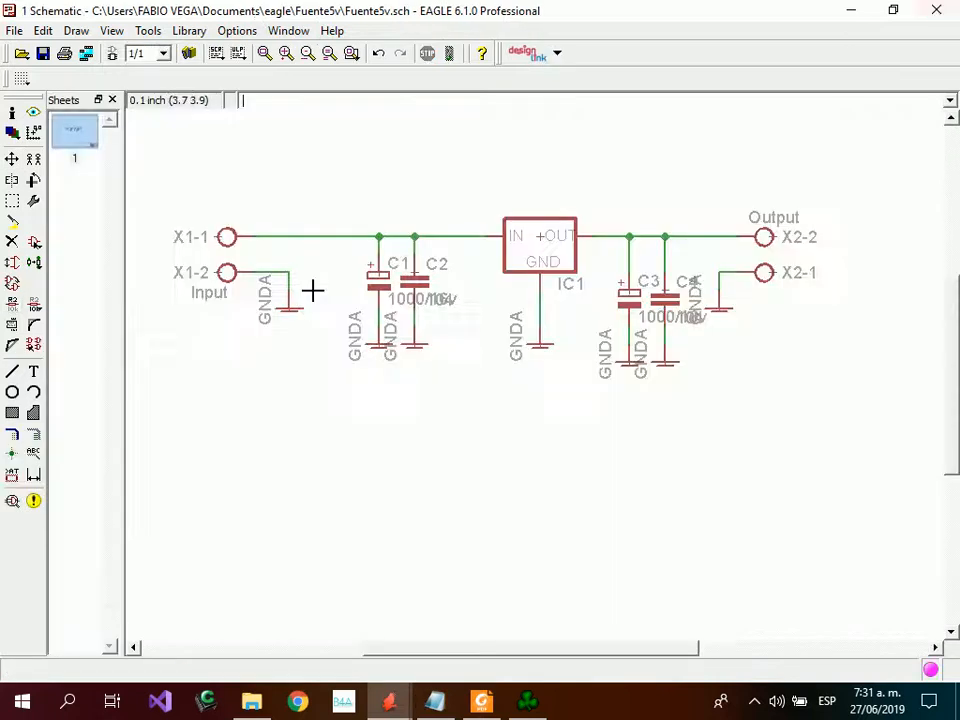
left_click(16, 32)
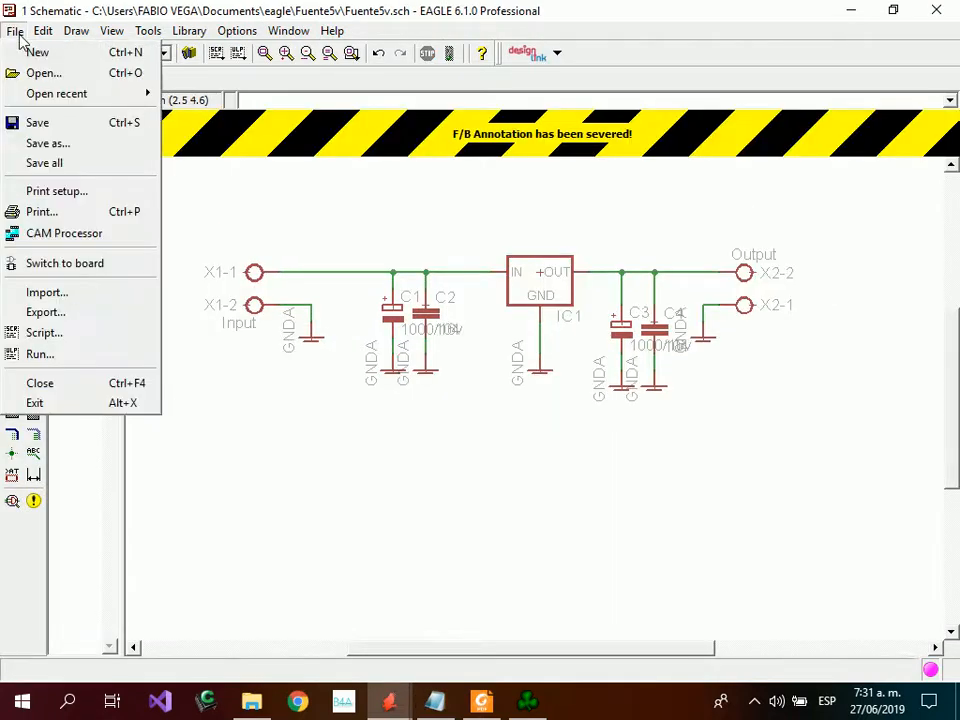
left_click(58, 144)
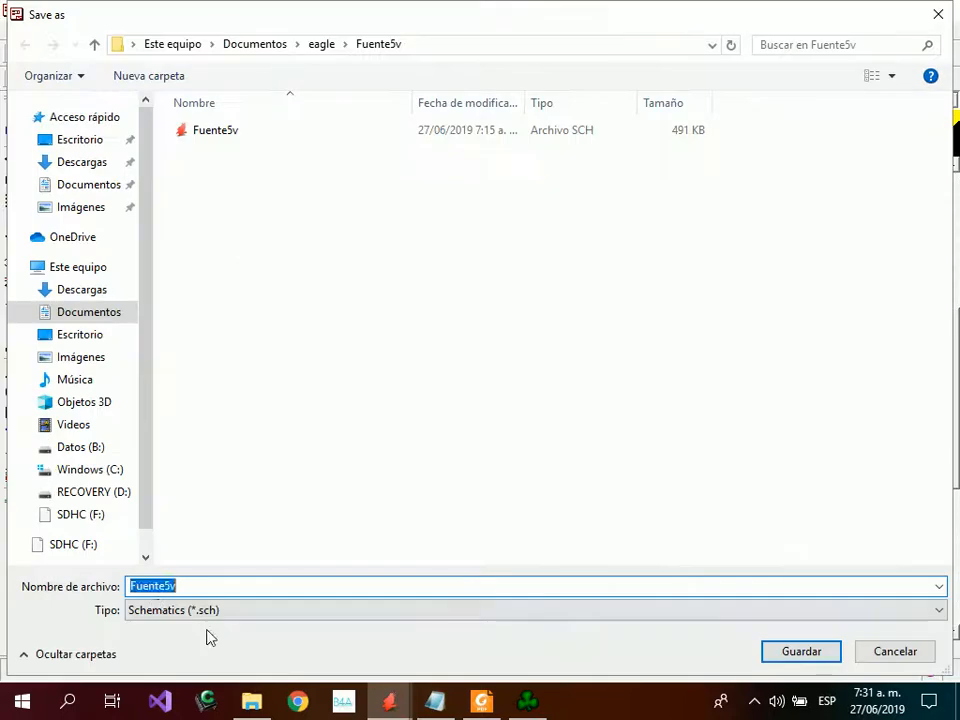
left_click(199, 587)
type("_1")
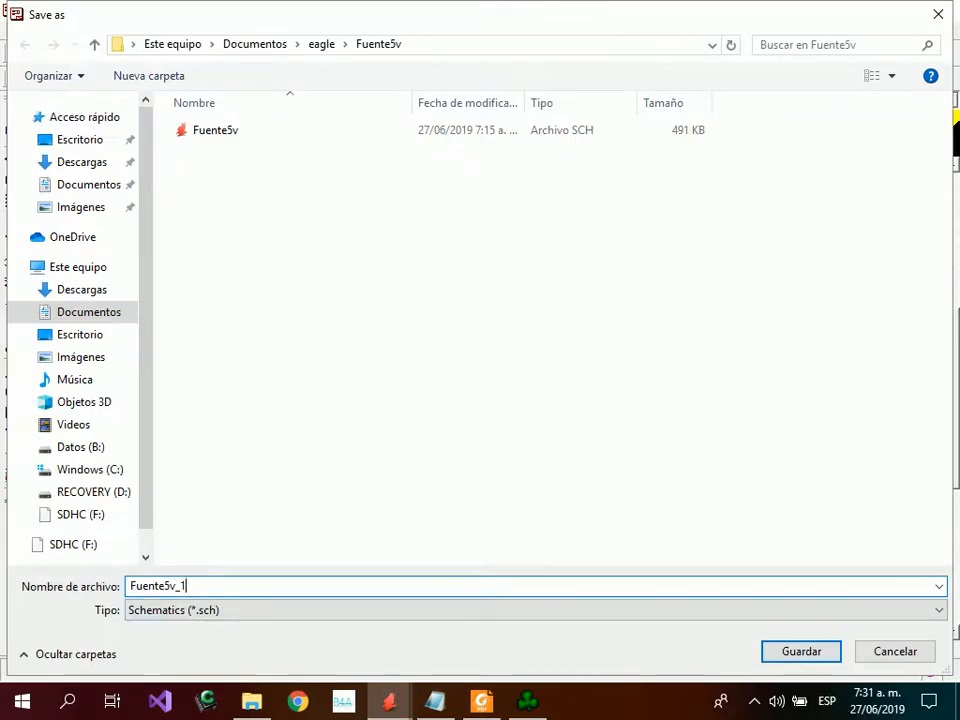
key("Return")
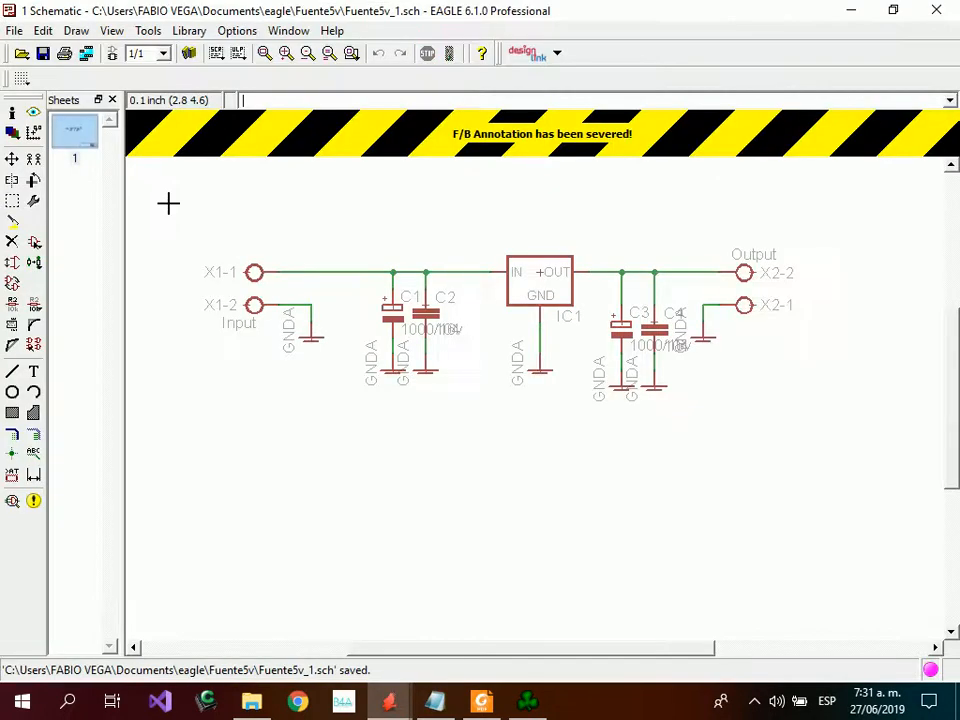
Create a new board from the Fuente5v_1 schematic and maximize its window.
left_click(189, 52)
left_click(190, 119)
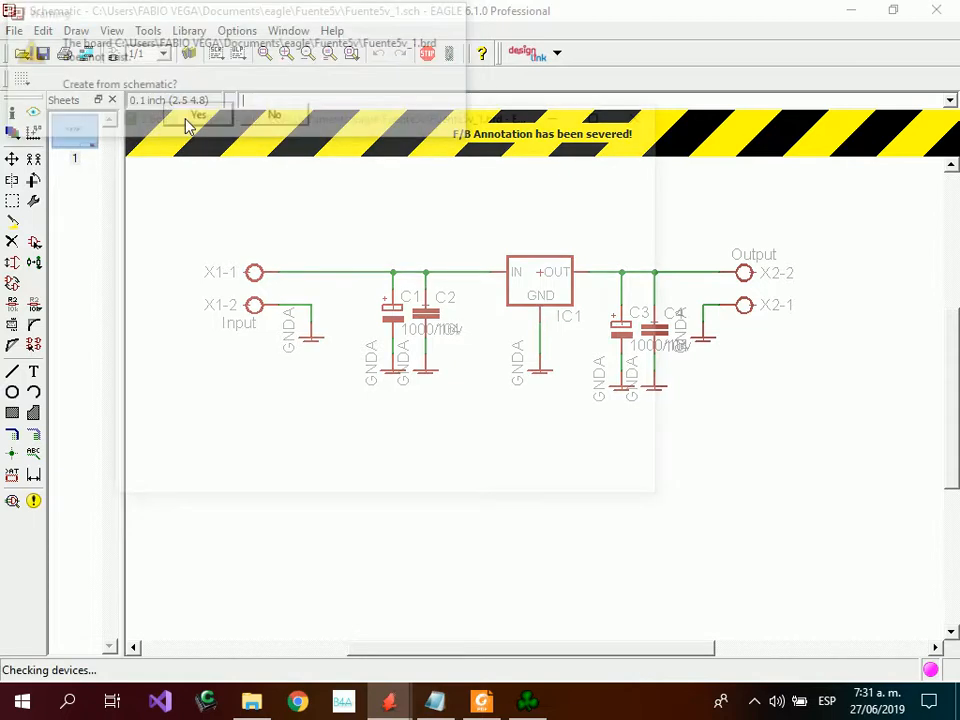
left_click(598, 118)
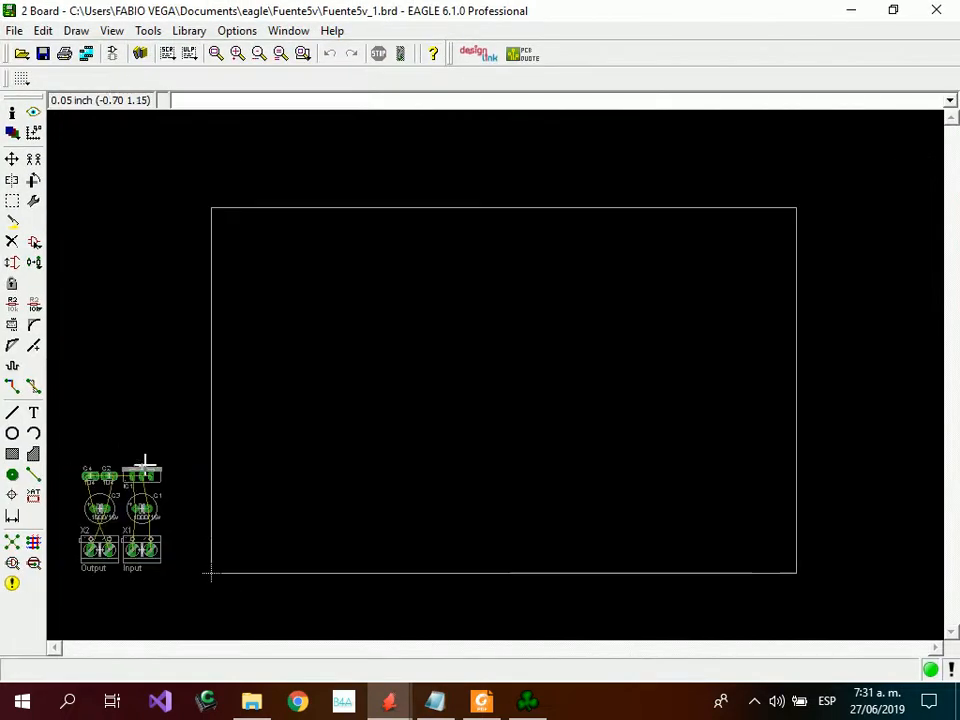
Group all the components, rotate the group 90 degrees and move it into the board outline's upper-left corner.
left_click(20, 203)
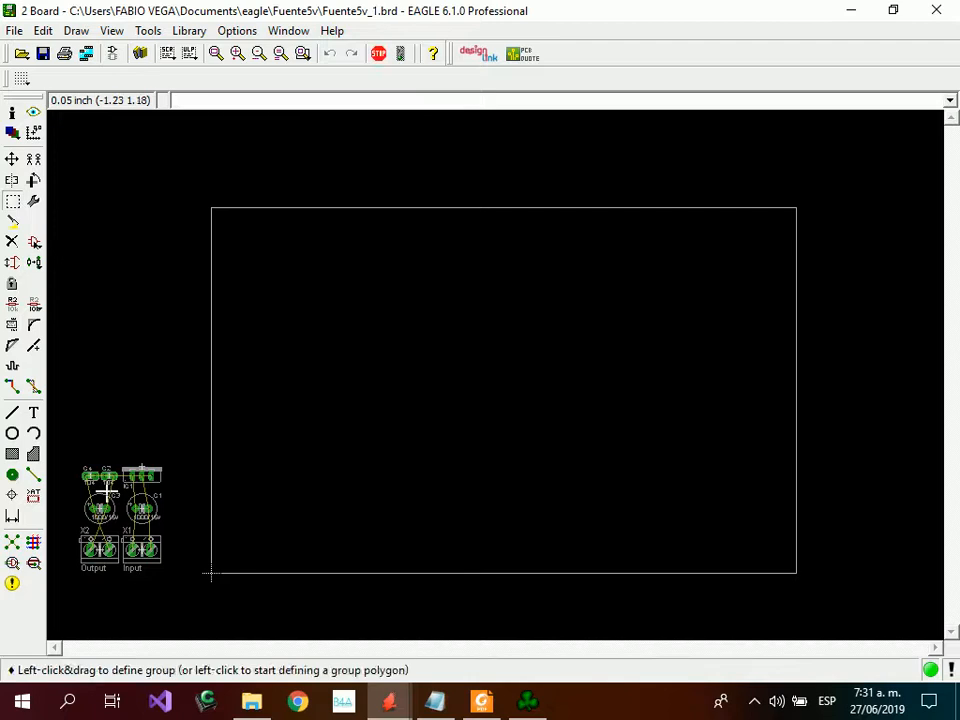
left_click_drag(75, 426, 168, 576)
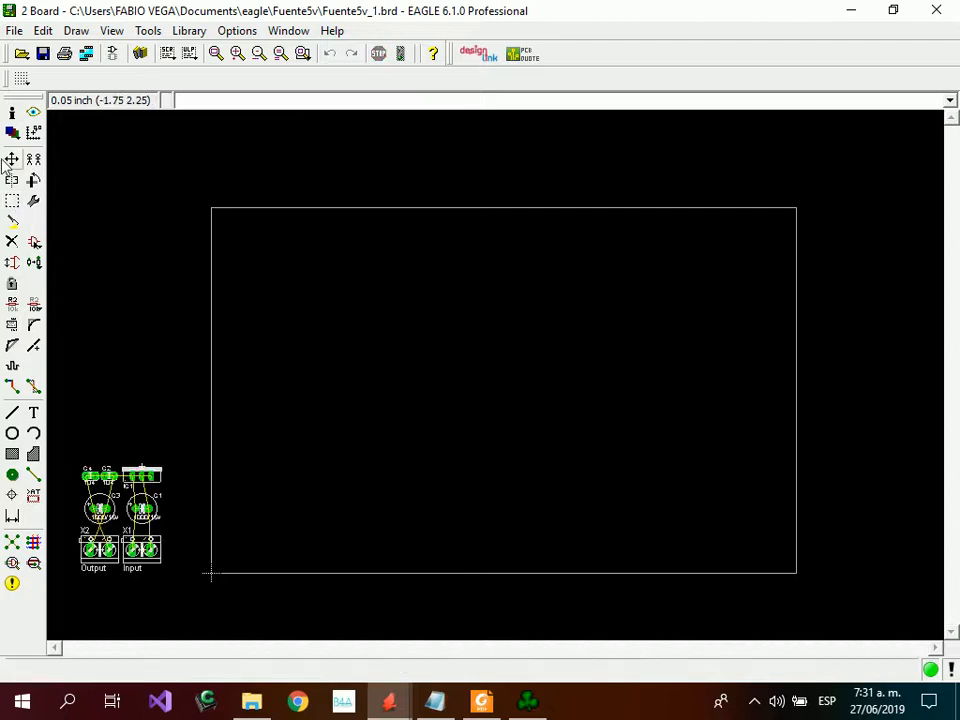
left_click(12, 159)
right_click(148, 480, "ctrl")
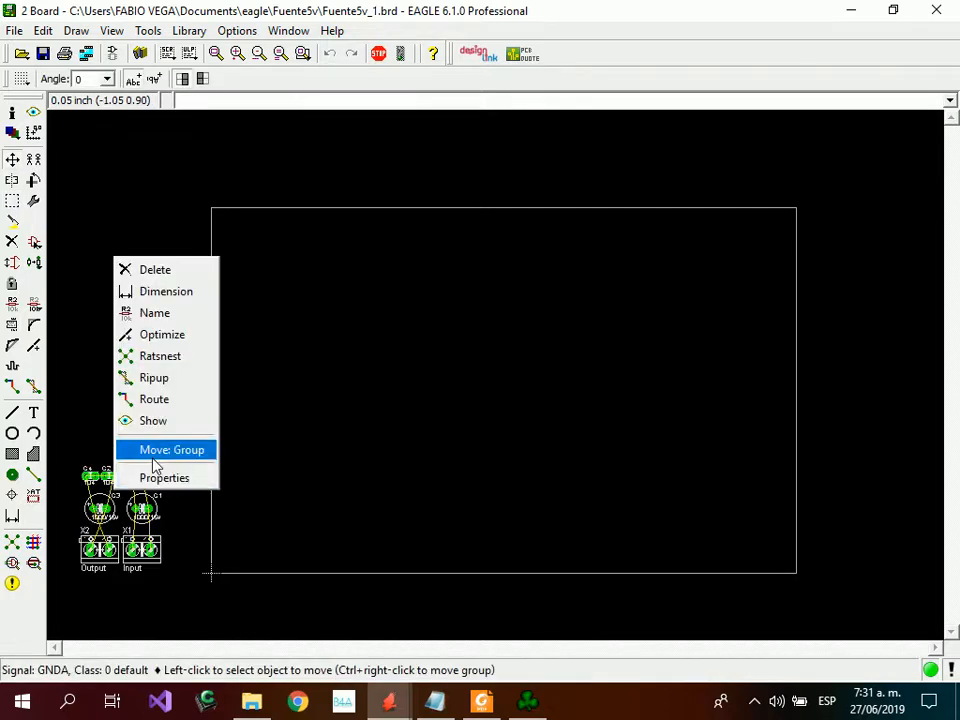
left_click(125, 452)
right_click(268, 269)
left_click(235, 227)
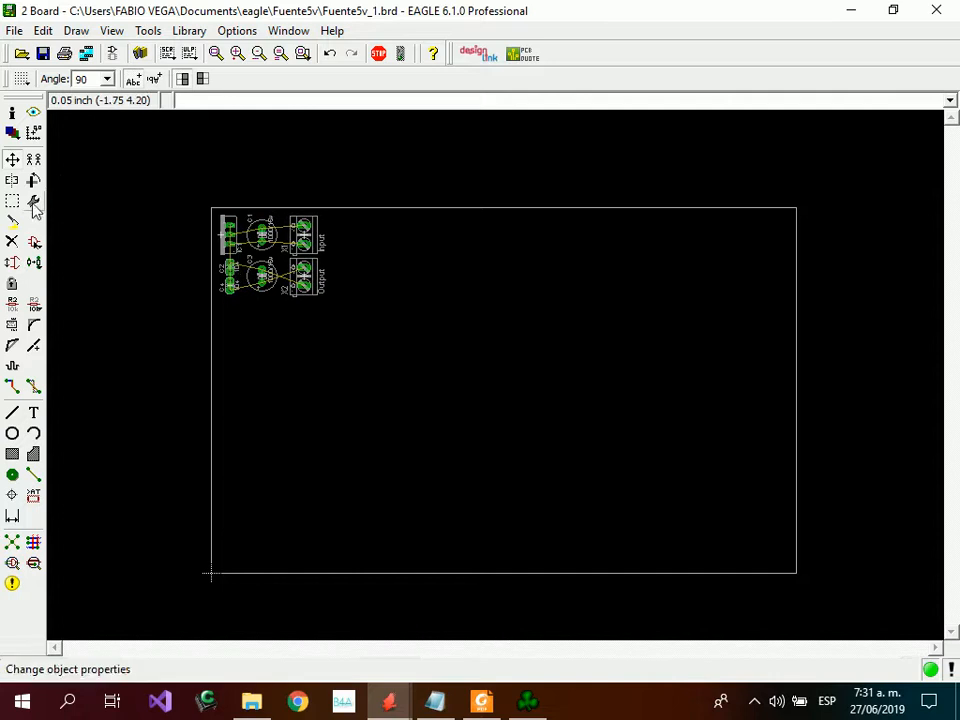
Set the line width of all four board outline edges to 0.024 inch.
left_click(33, 200)
mouse_move(97, 689)
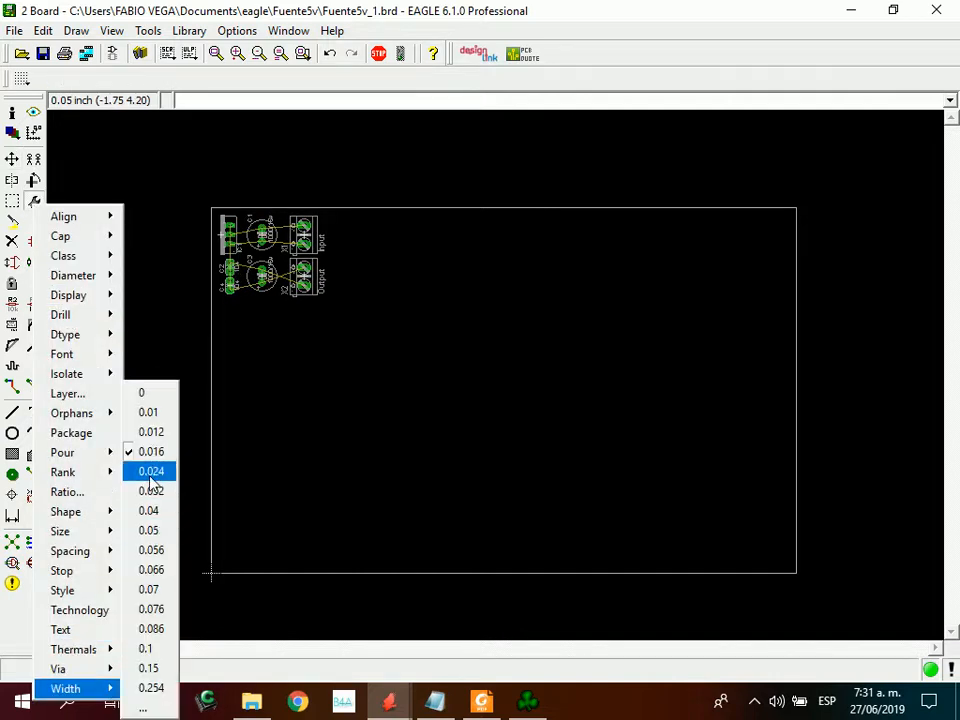
left_click(150, 471)
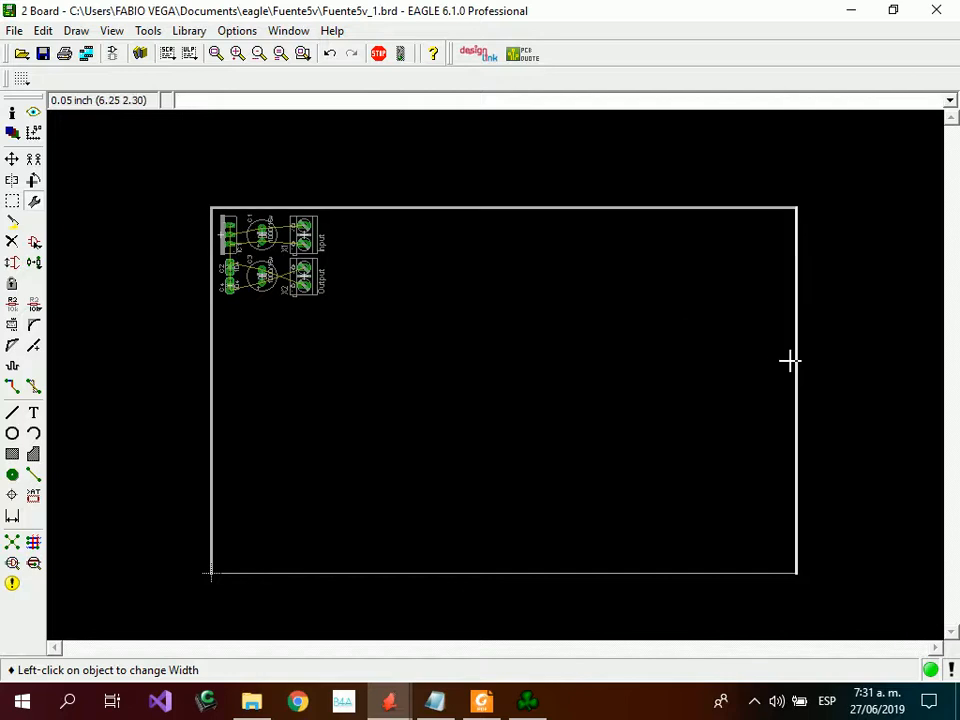
left_click(542, 573)
Shrink the board outline around the components by moving its bottom edge up and its right edge inward.
left_click(13, 159)
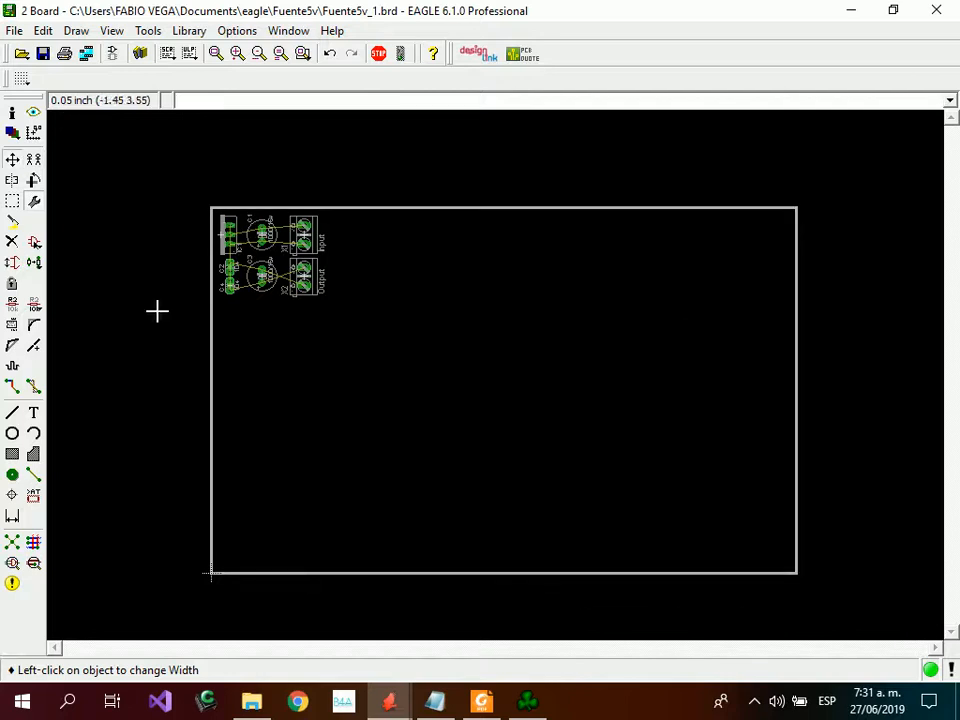
left_click(450, 570)
left_click(454, 324)
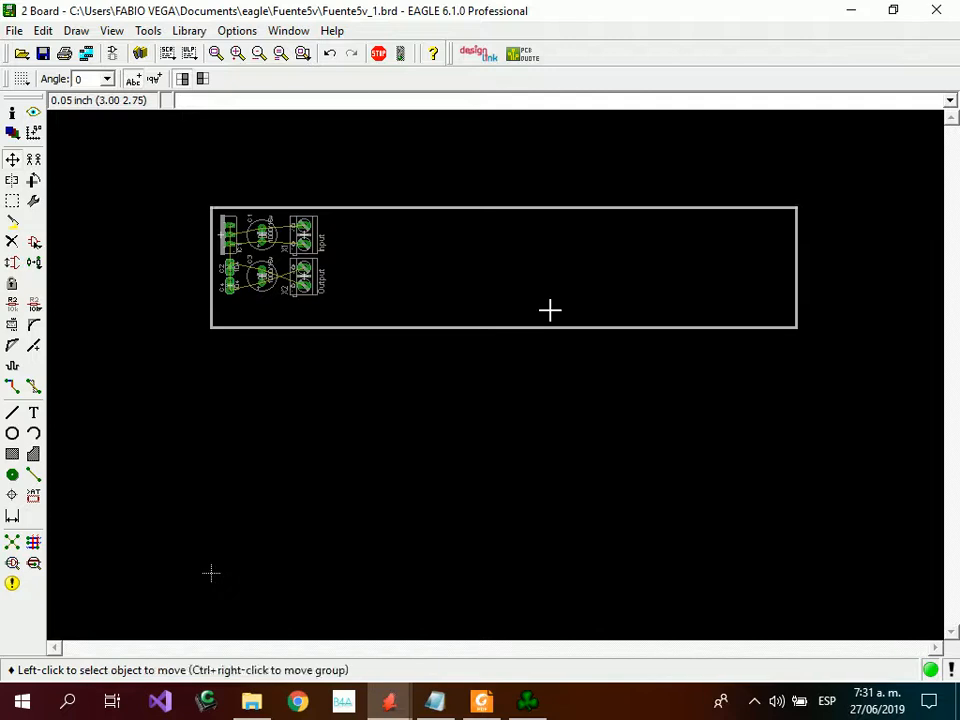
left_click(797, 266)
left_click(373, 266)
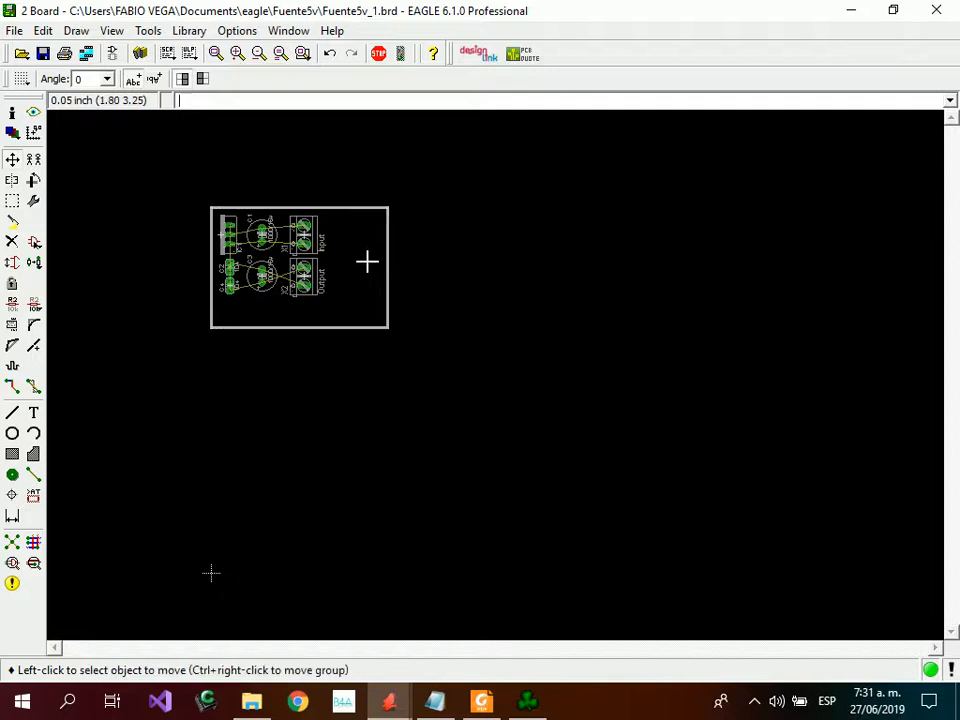
left_click(216, 53)
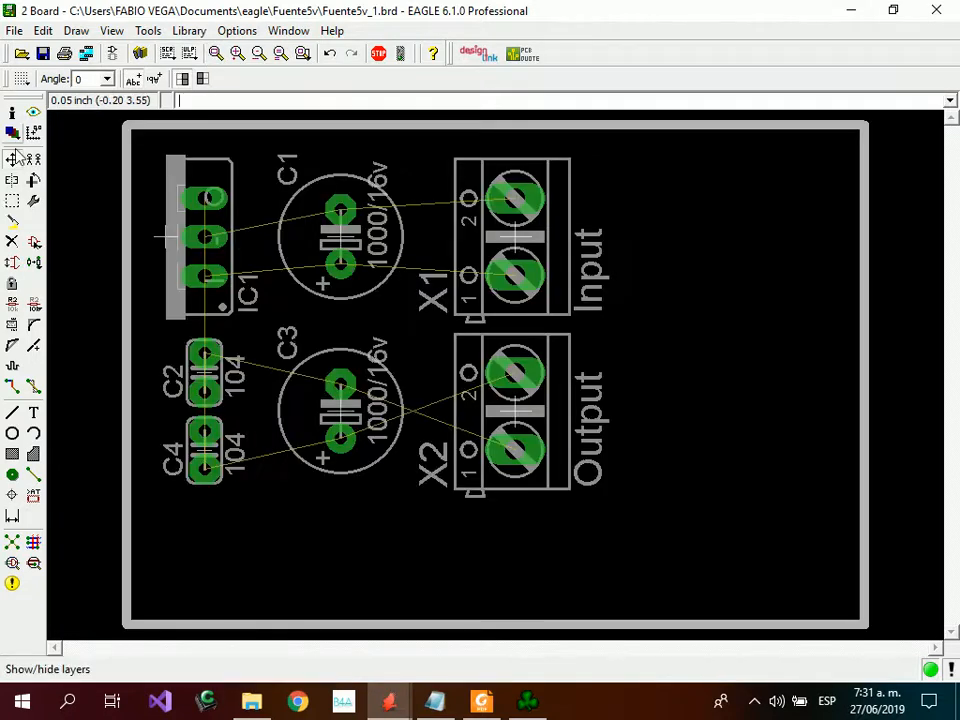
Move input connector X1 onto the board's left edge, keeping the outline in place.
left_click(547, 264)
left_click(172, 327)
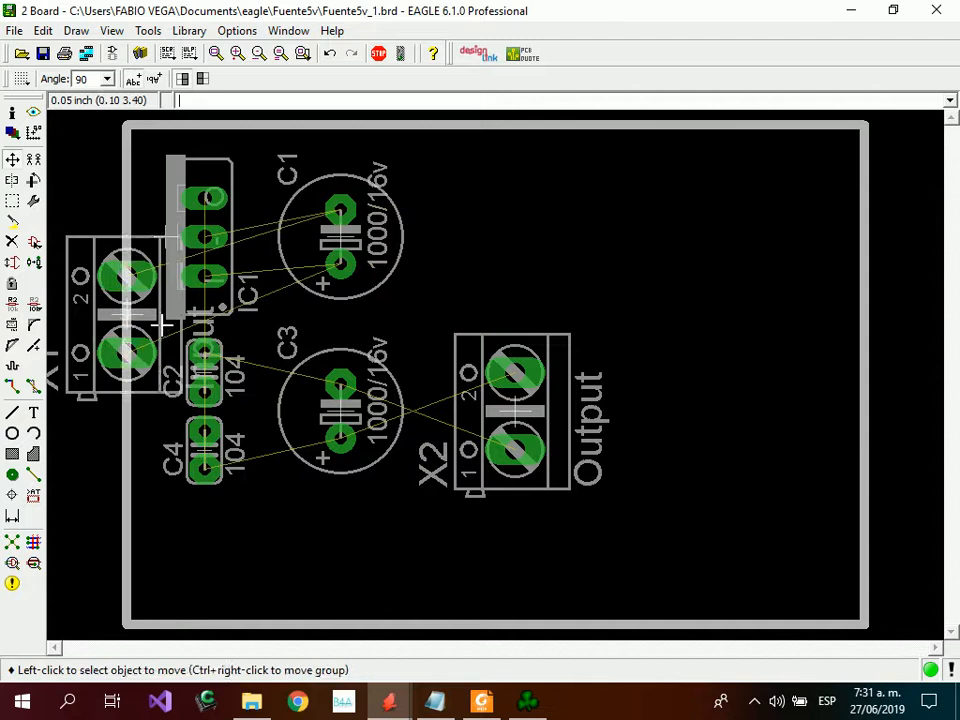
left_click(122, 315)
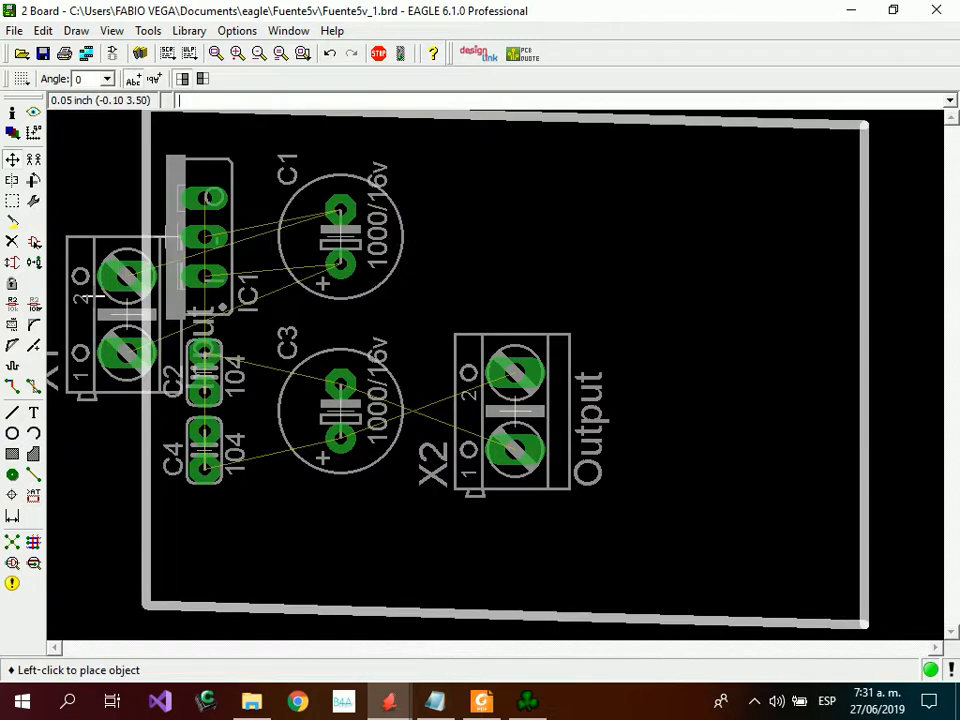
left_click(126, 262)
Move regulator IC1 to the middle of the board's top edge and rotate it so its tab faces that edge.
left_click(205, 245)
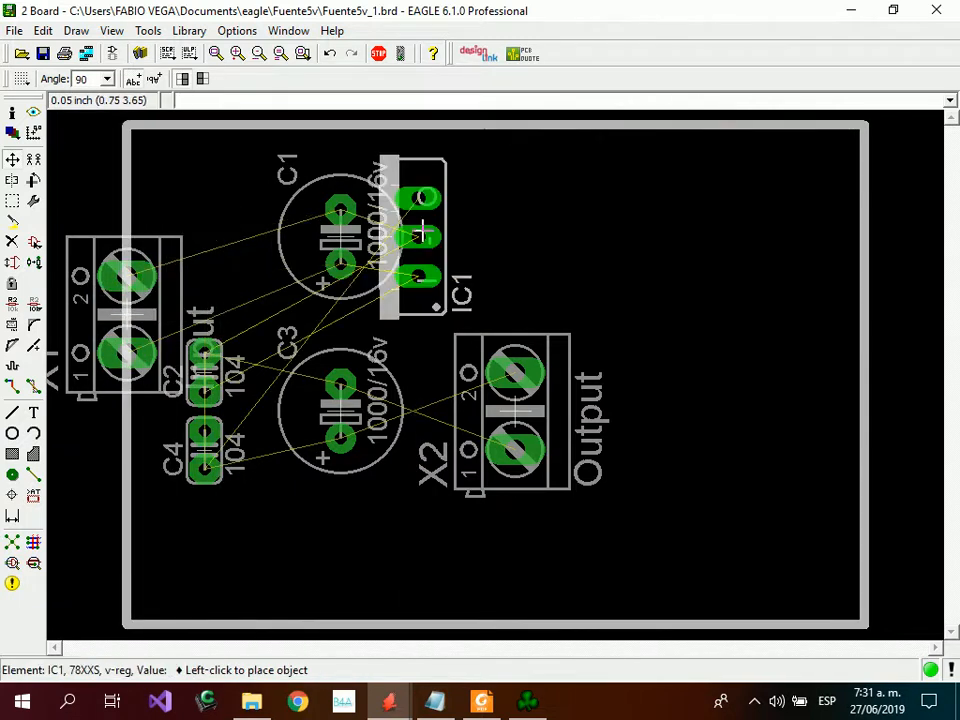
right_click(432, 225)
right_click(439, 214)
right_click(450, 189)
left_click(476, 180)
Rotate capacitor C1 to 270 degrees and place it between connector X1 and regulator IC1.
left_click(340, 237)
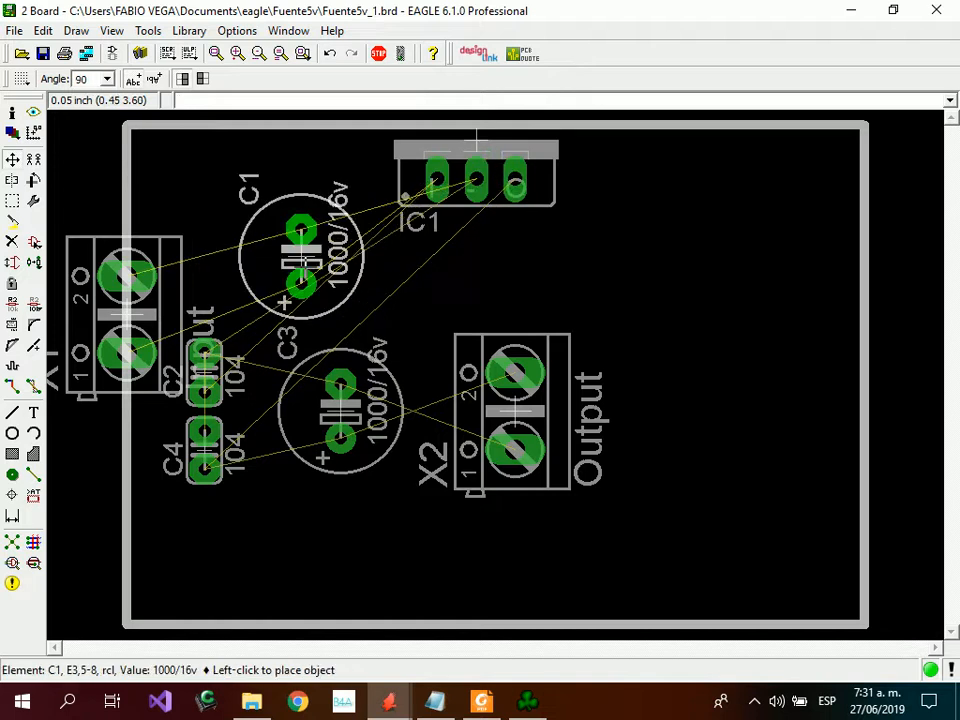
right_click(270, 222)
right_click(266, 216)
left_click(320, 256)
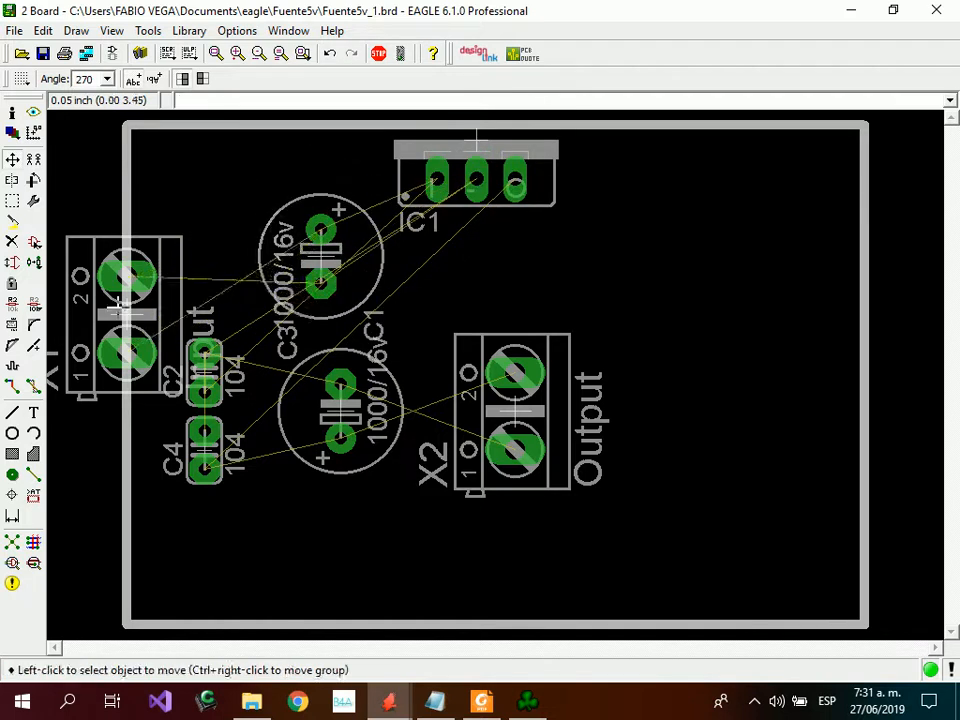
Rotate connector X1 to 270 degrees and place it just inside the board's left edge.
left_click(120, 302)
right_click(195, 310)
right_click(195, 310)
left_click(196, 330)
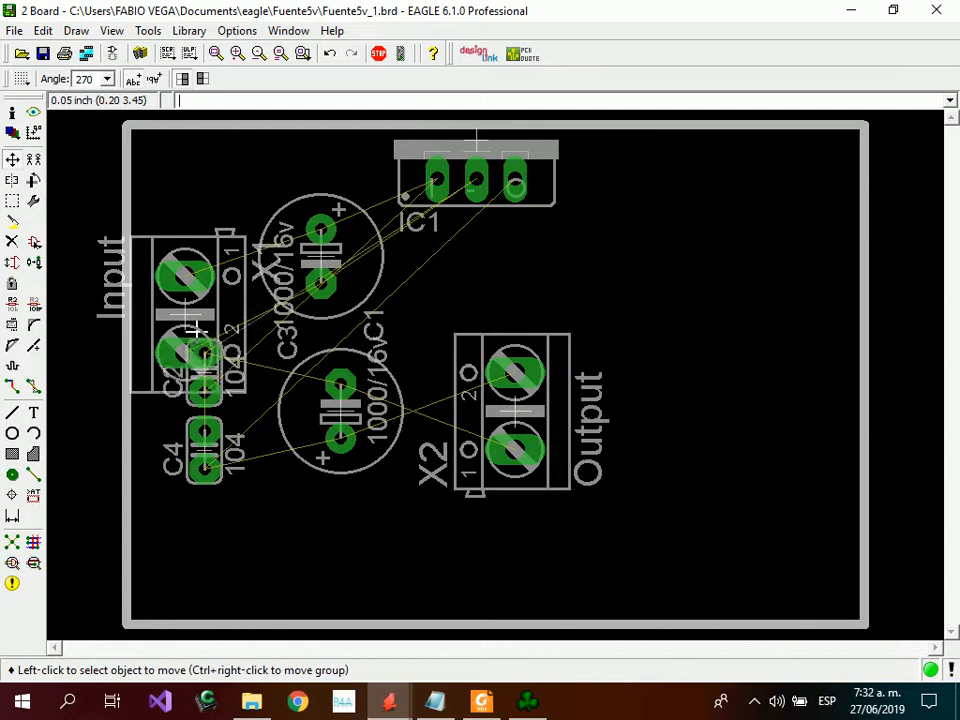
Place capacitor C2 below IC1's input pin and shift C1 down beside connector X1.
left_click(200, 345)
left_click(418, 295)
left_click(320, 255)
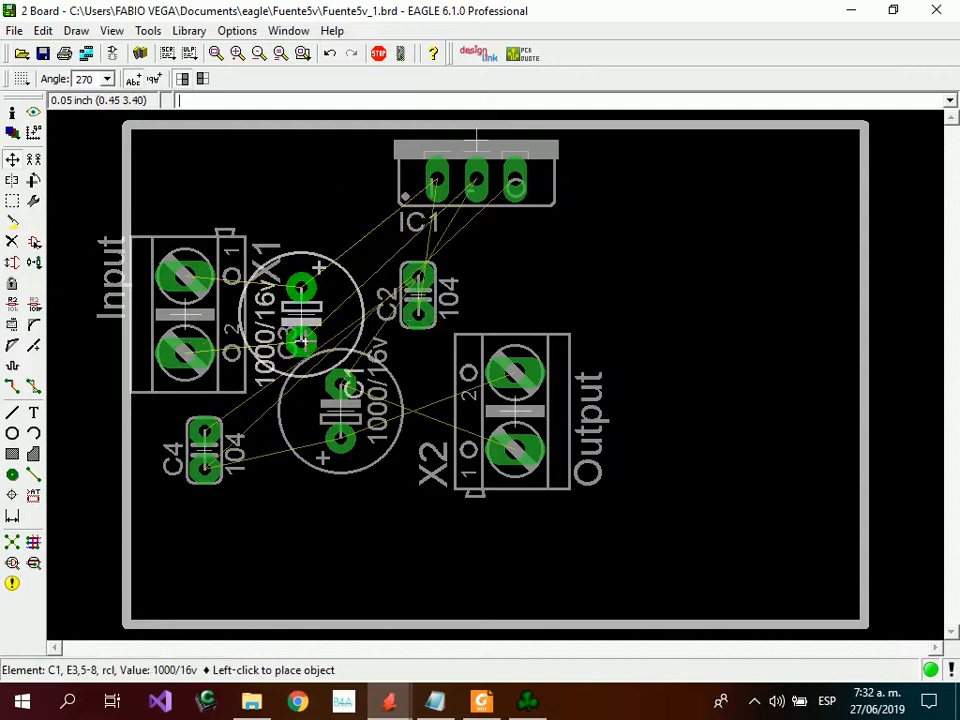
left_click(302, 342)
Move output connector X2 near the board's right edge and place capacitor C3 beside it, rotated to 270 degrees.
left_click(515, 410)
left_click(767, 314)
left_click(340, 410)
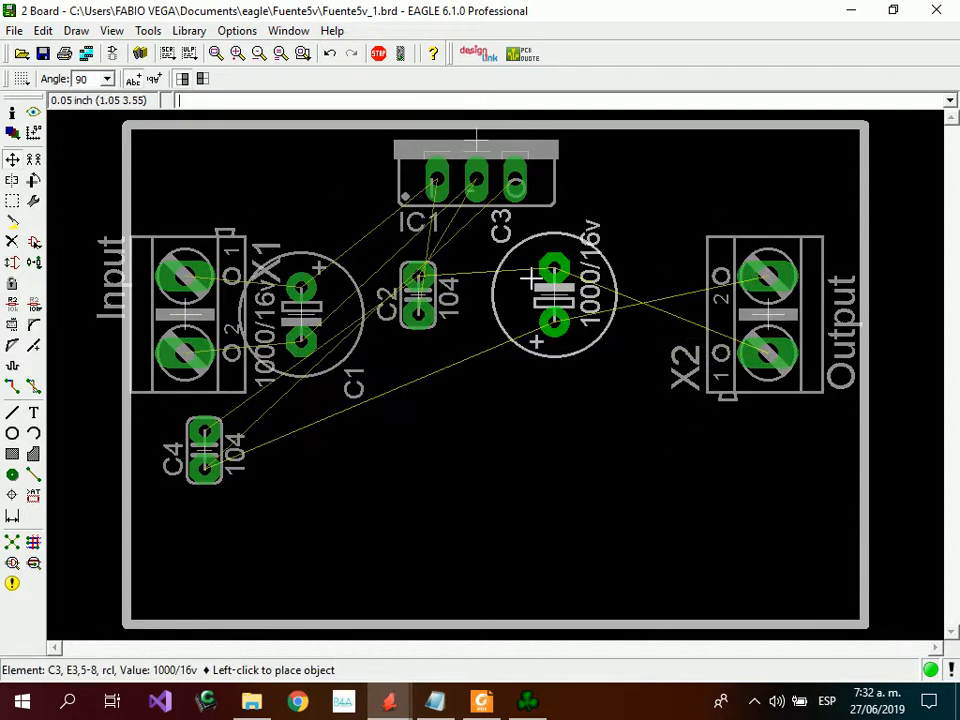
left_click(567, 296)
left_click(585, 296)
right_click(603, 296)
right_click(603, 296)
left_click(620, 296)
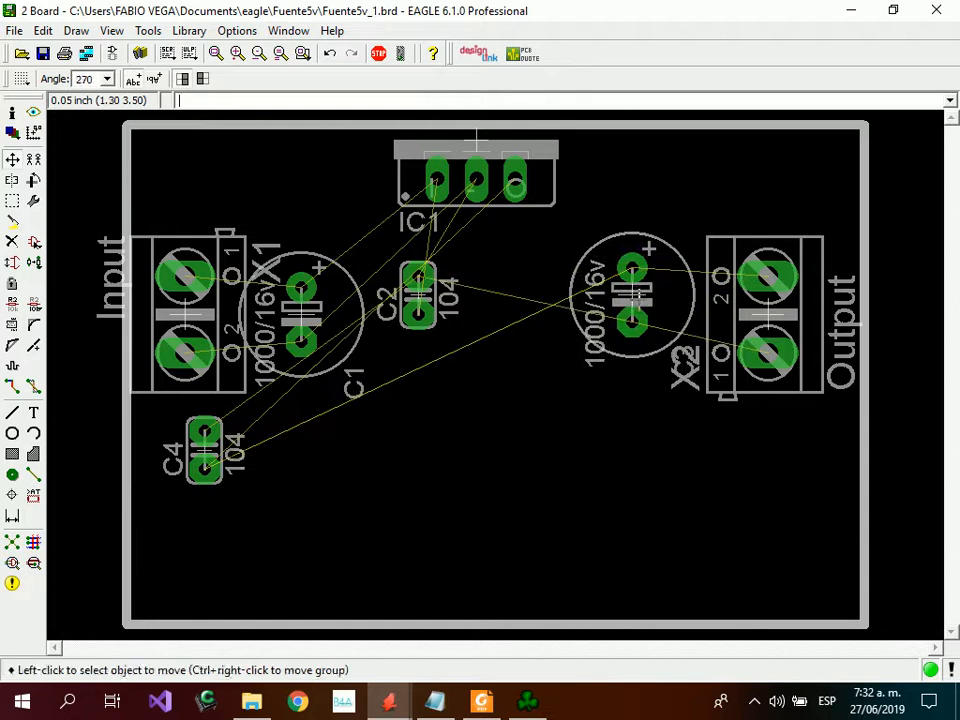
Rotate capacitor C4 to 270 degrees and place it below IC1's output pin, next to C2.
left_click(204, 446)
right_click(530, 342)
right_click(530, 342)
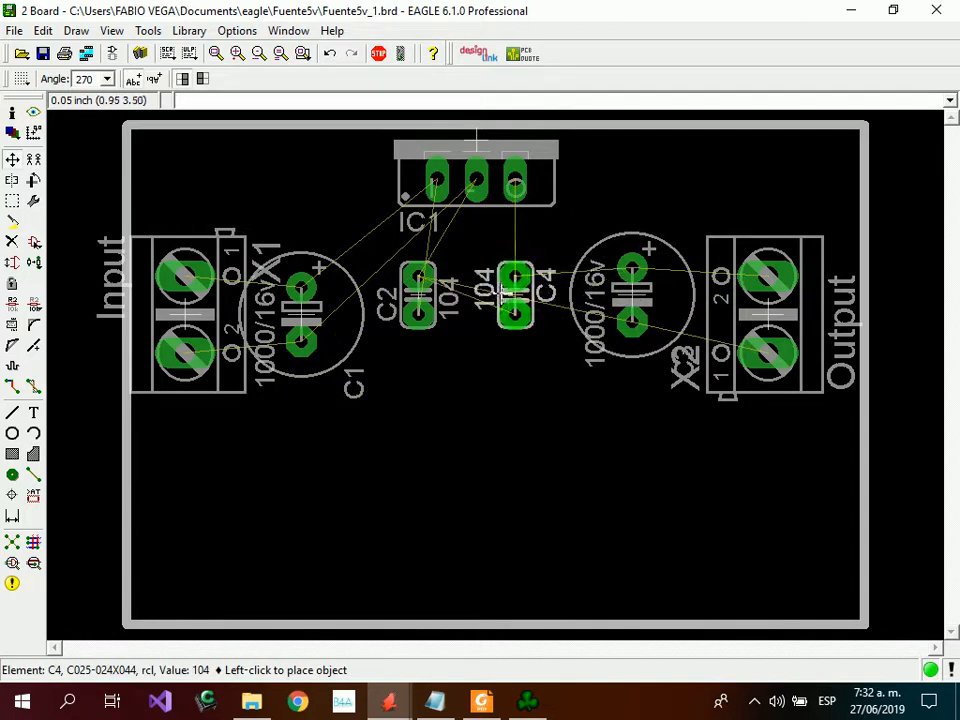
left_click(515, 277)
Move the board outline's lower edge up to just below the components and recalculate the airwires.
left_click(403, 625)
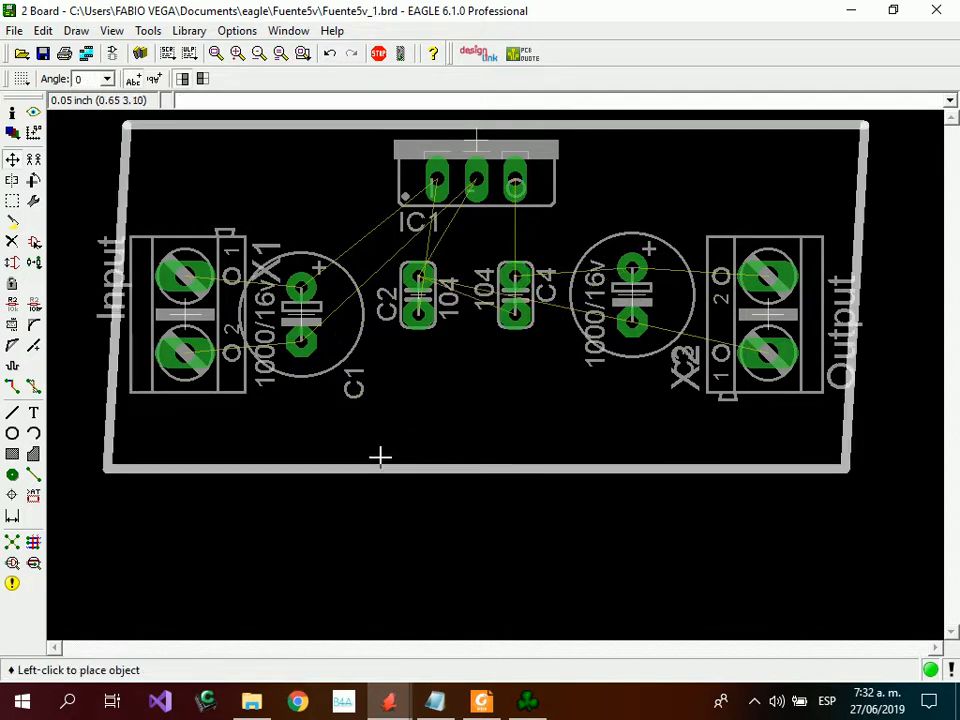
left_click(406, 459)
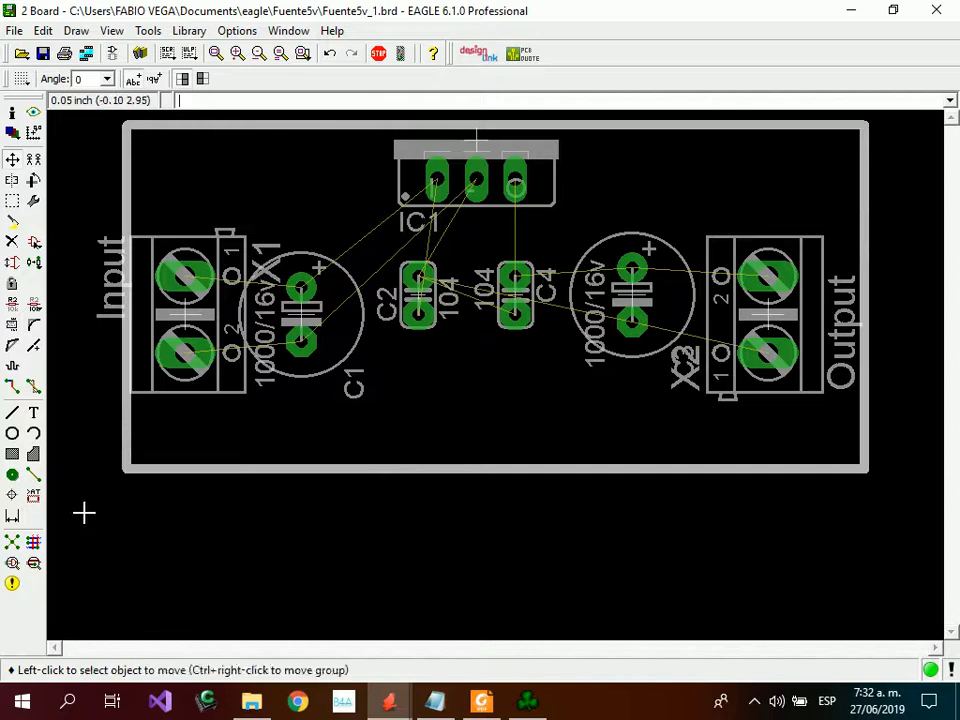
left_click(12, 556)
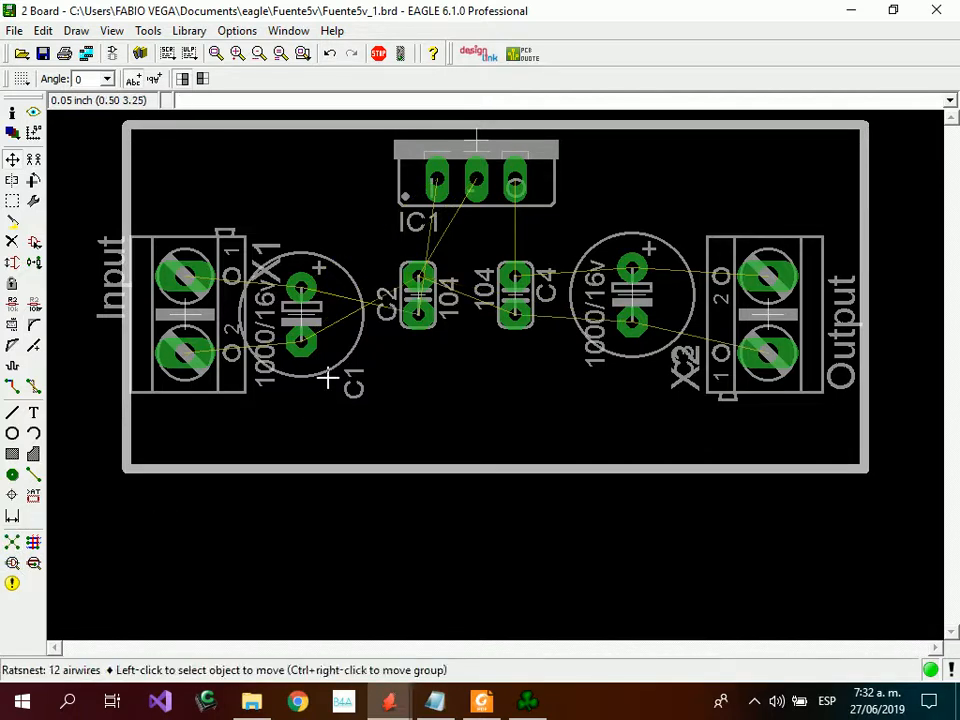
Rotate capacitor C2 in place to 270 degrees so it matches the orientation of C4.
left_click(422, 291)
right_click(418, 257)
right_click(418, 257)
left_click(418, 293)
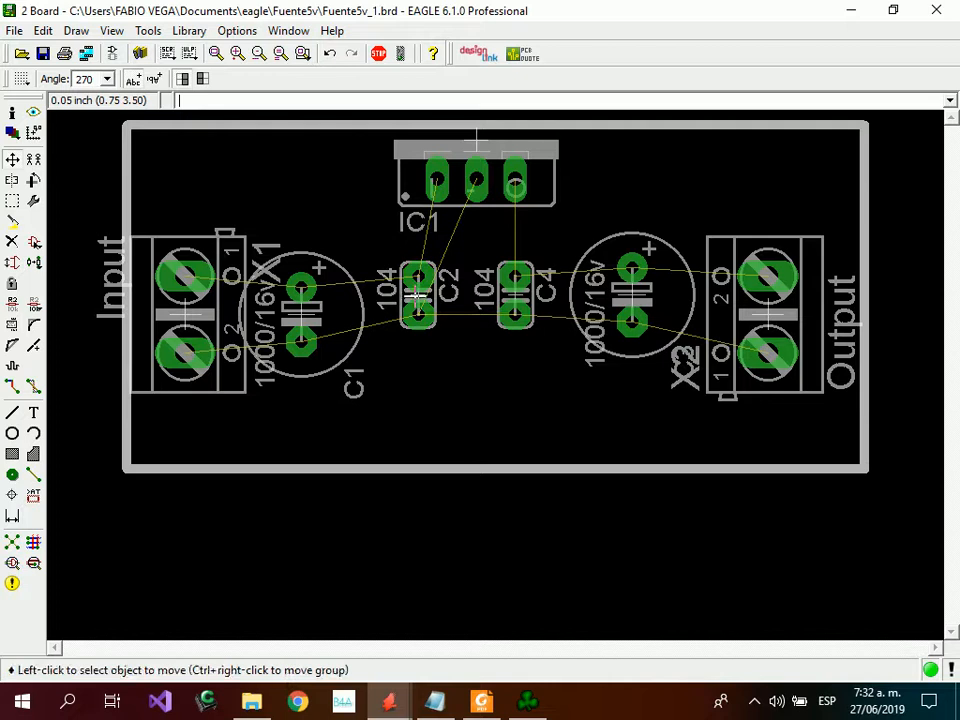
left_click(515, 295)
left_click(515, 295)
Shift capacitor C1 about 0.05 inch away from connector X1, towards C2, and fit the whole board in view.
left_click(300, 312)
left_click(320, 312)
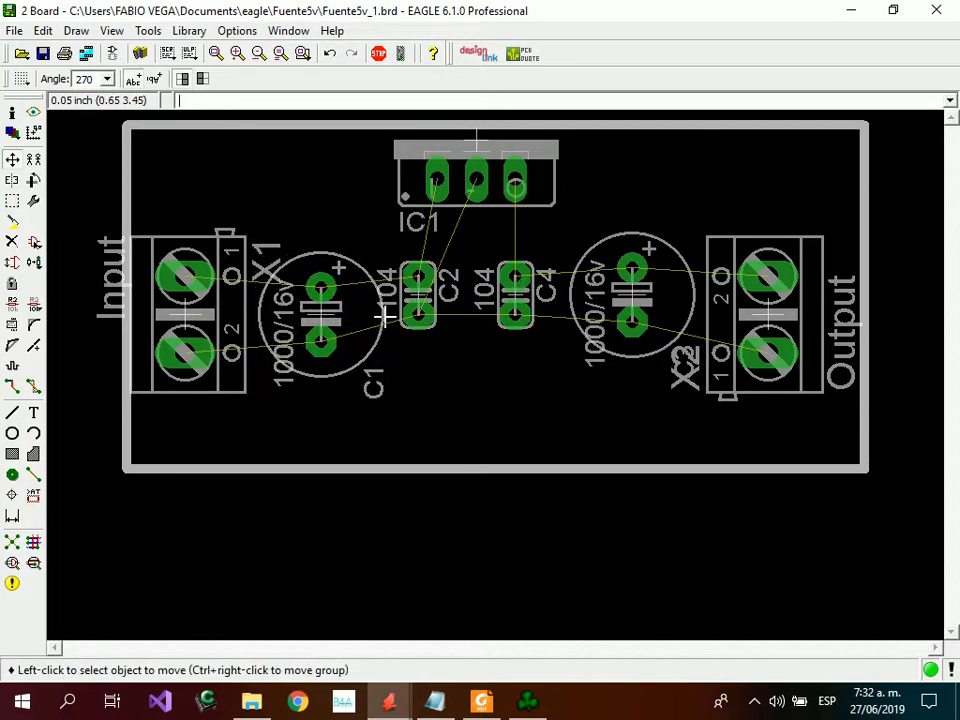
left_click(345, 314)
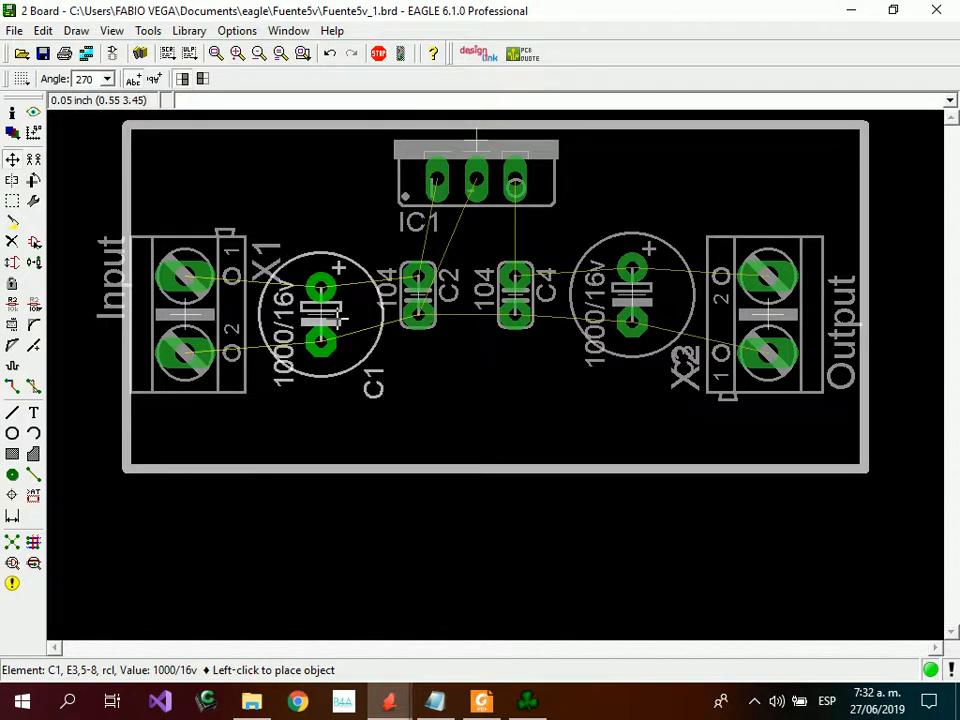
left_click(343, 316)
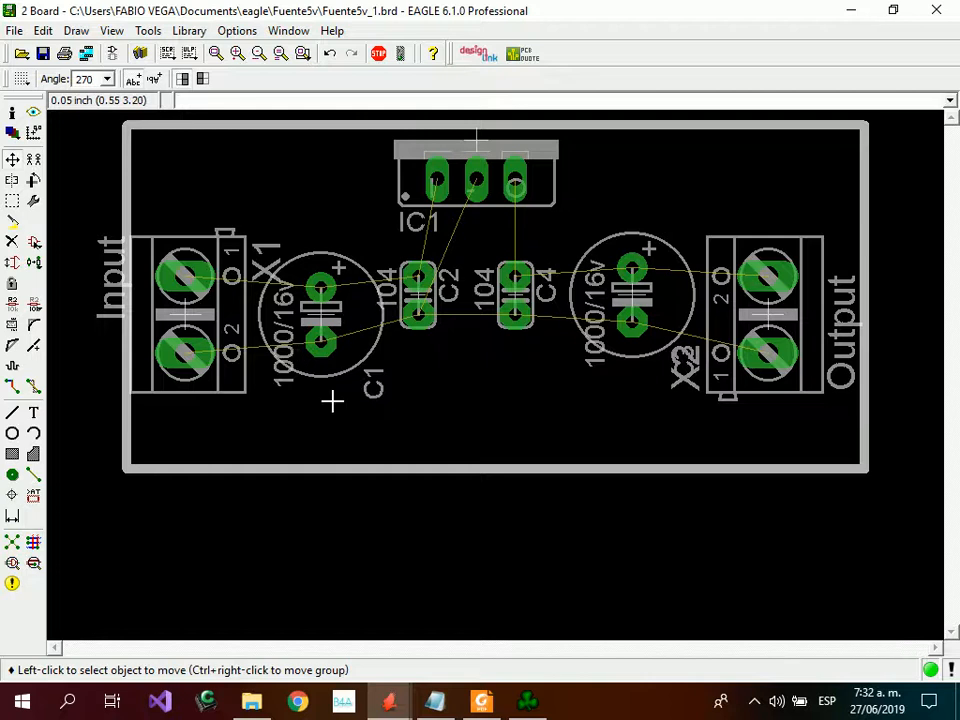
scroll(452, 412, "down", 1)
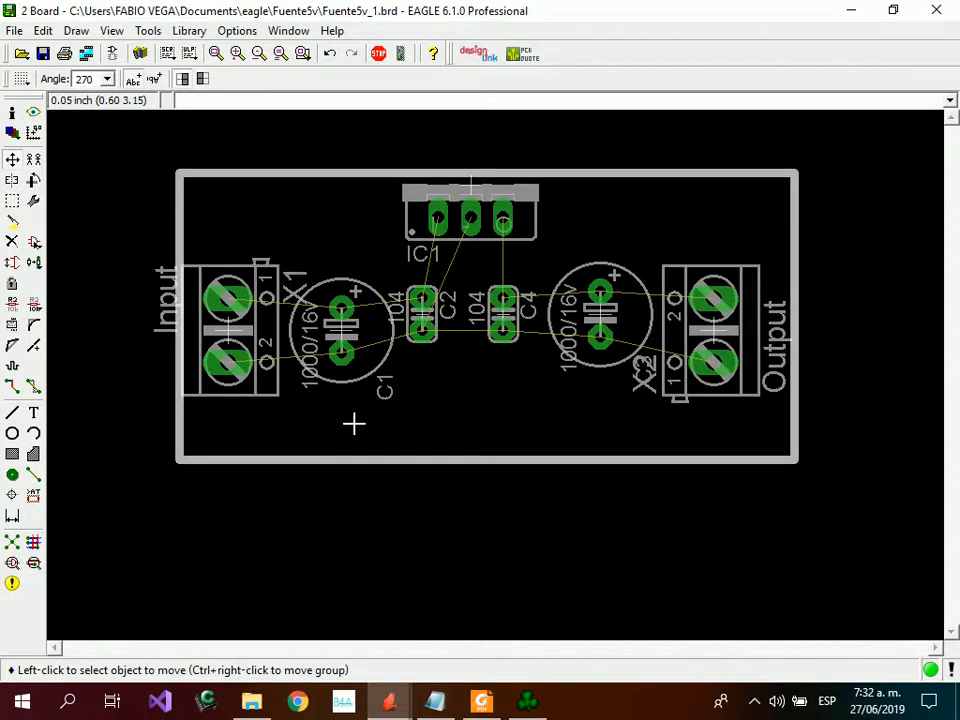
left_click(215, 52)
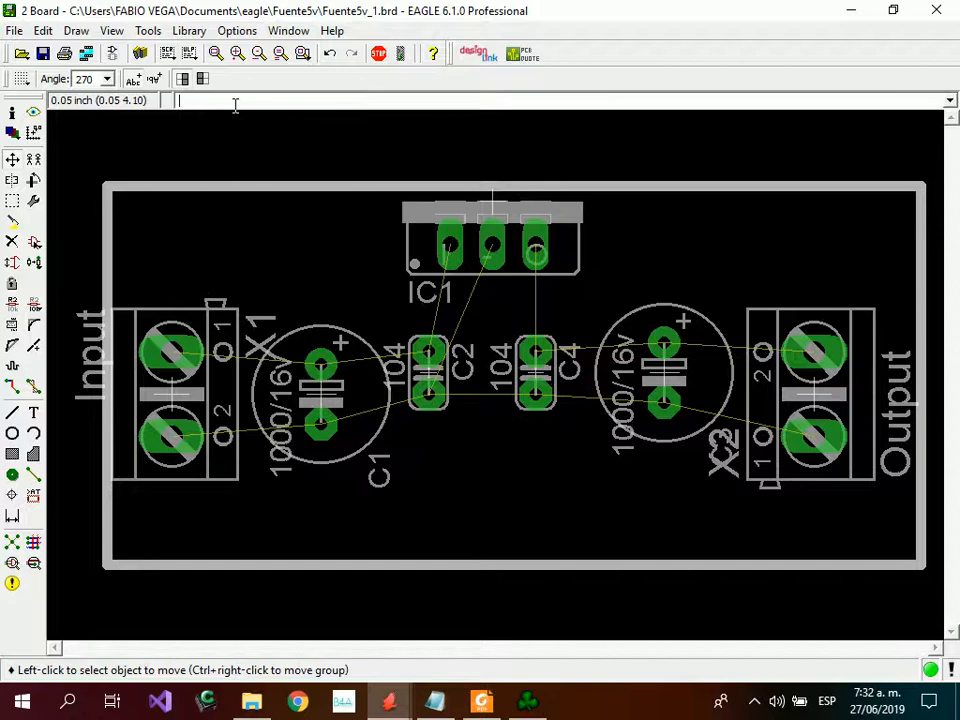
left_click(34, 543)
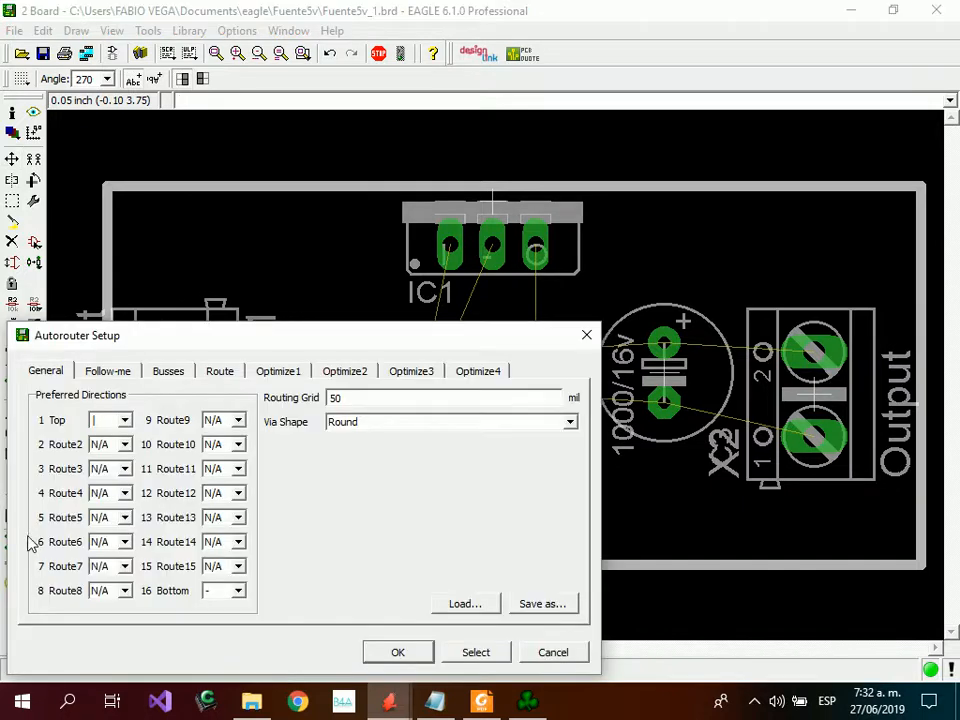
left_click(550, 655)
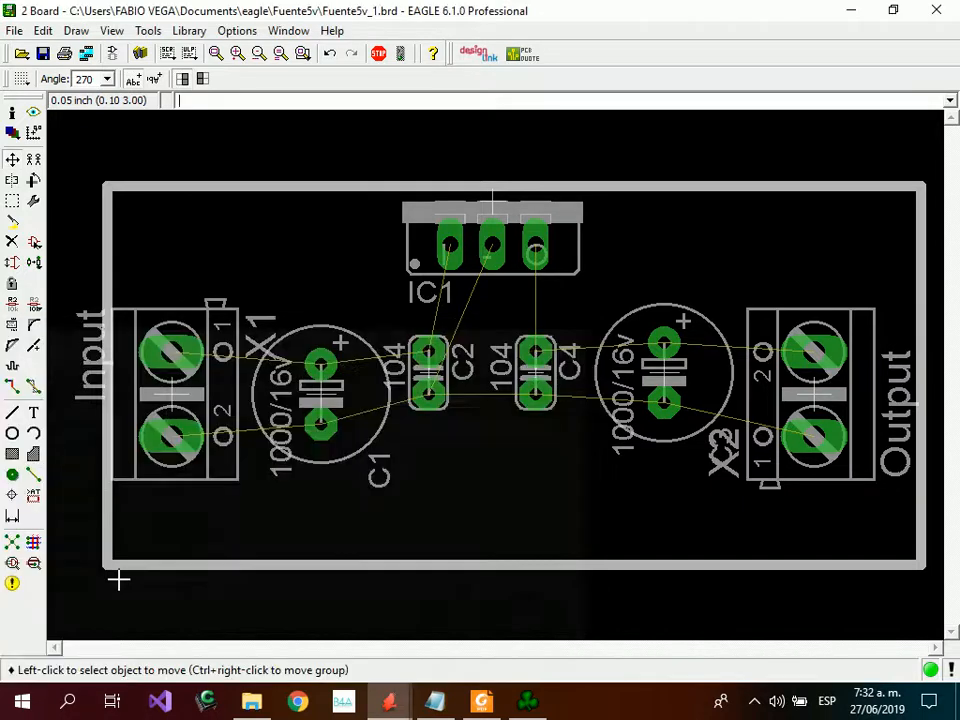
left_click(33, 566)
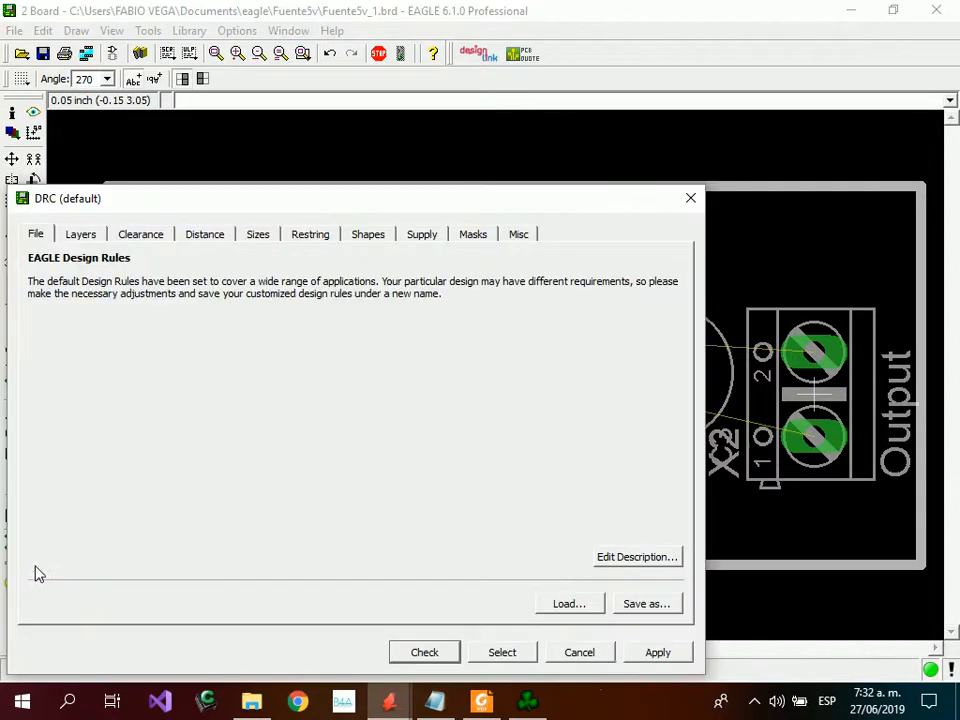
left_click(580, 652)
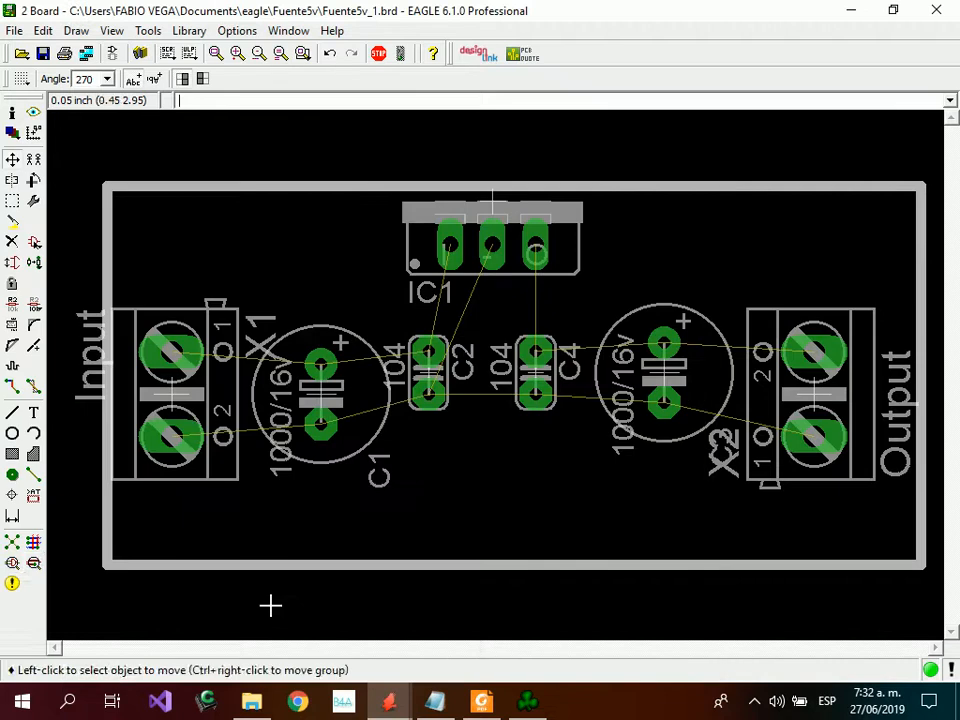
Set the design rules' different-signal clearances for wire to wire, wire to pad and wire to via to 18mil.
left_click(34, 566)
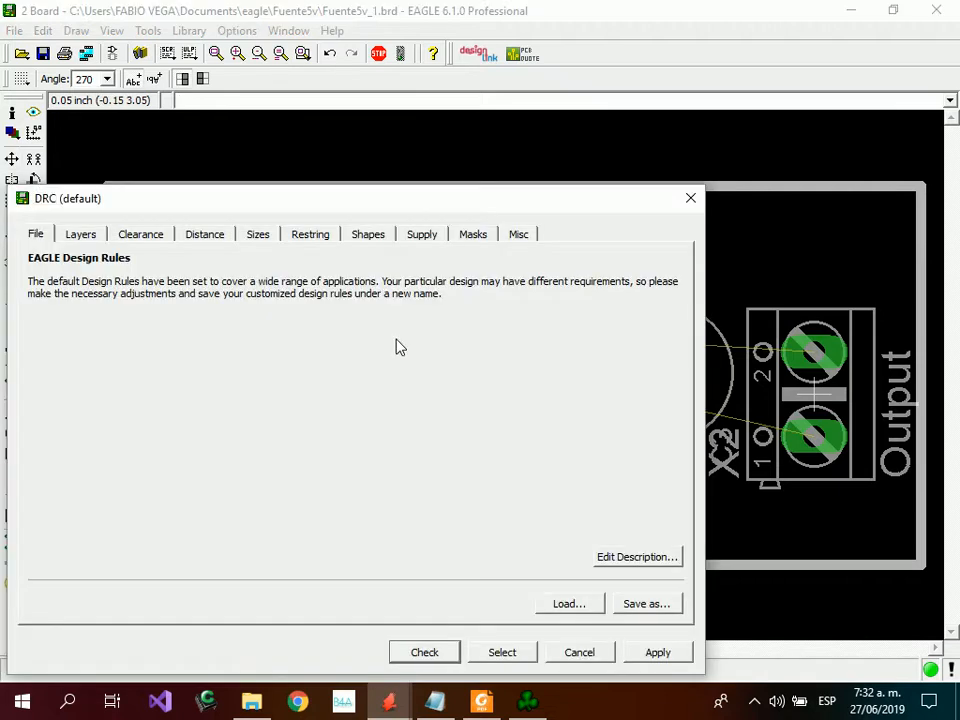
left_click_drag(357, 194, 458, 97)
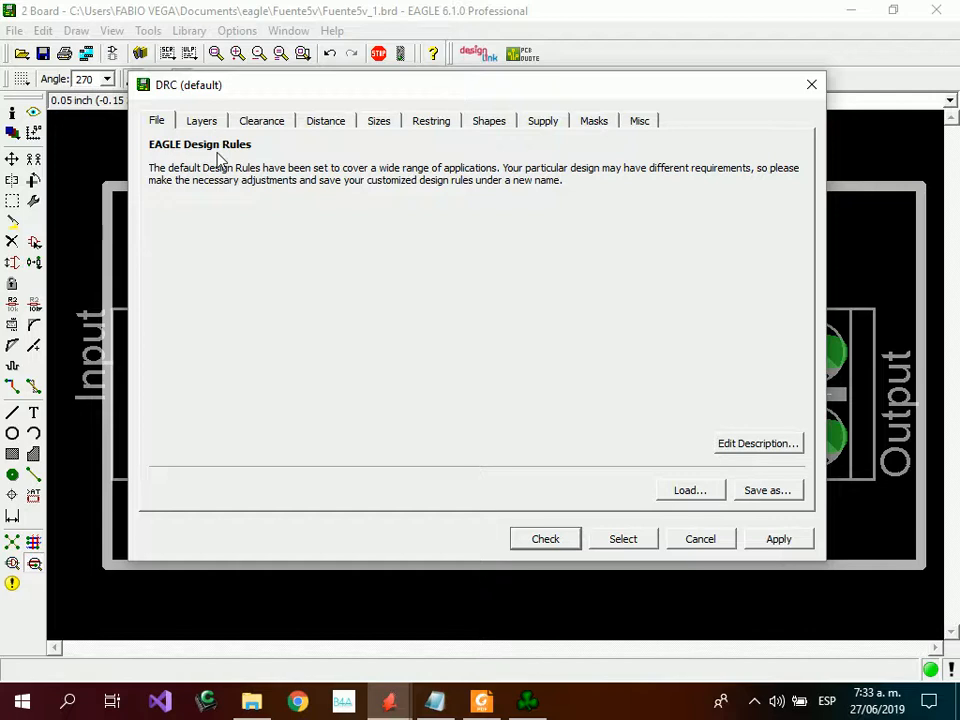
left_click(199, 121)
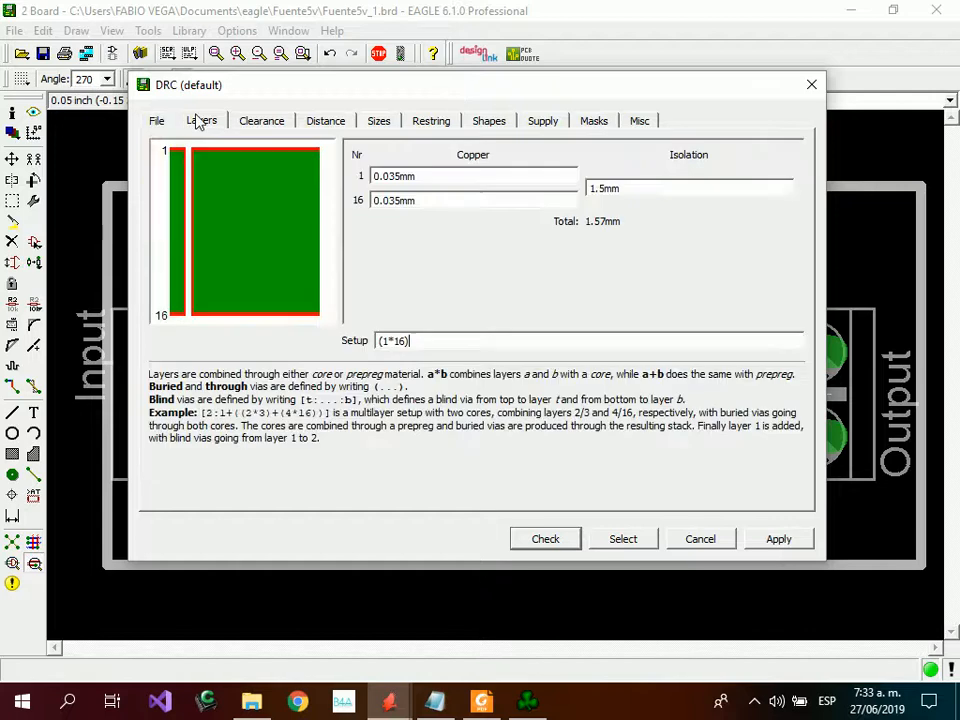
left_click(248, 121)
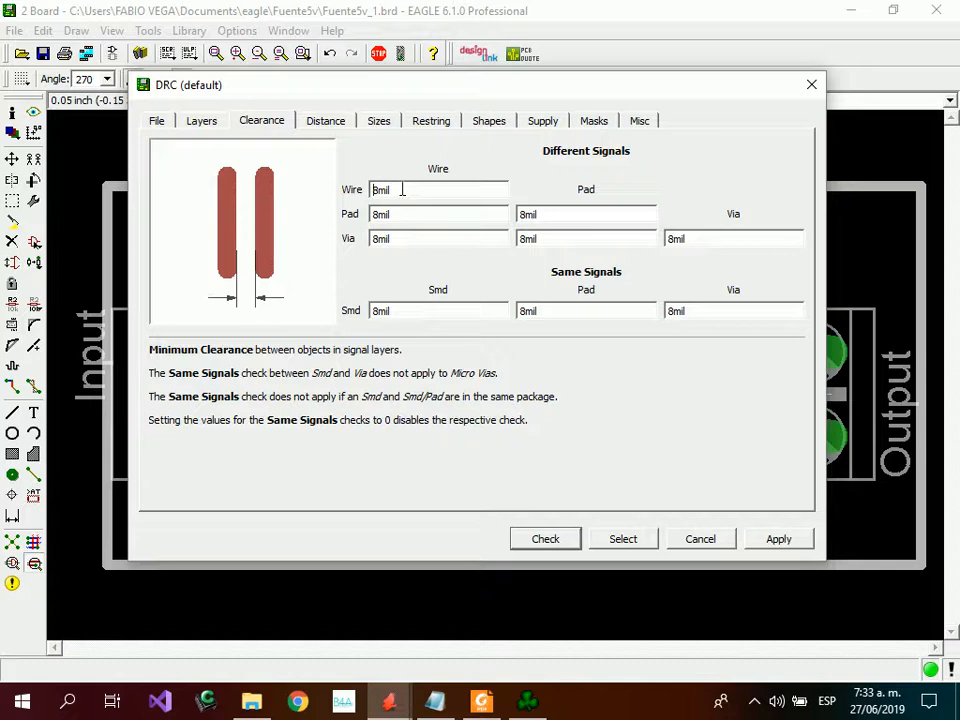
type("1")
key("Tab")
type("1")
key("Tab")
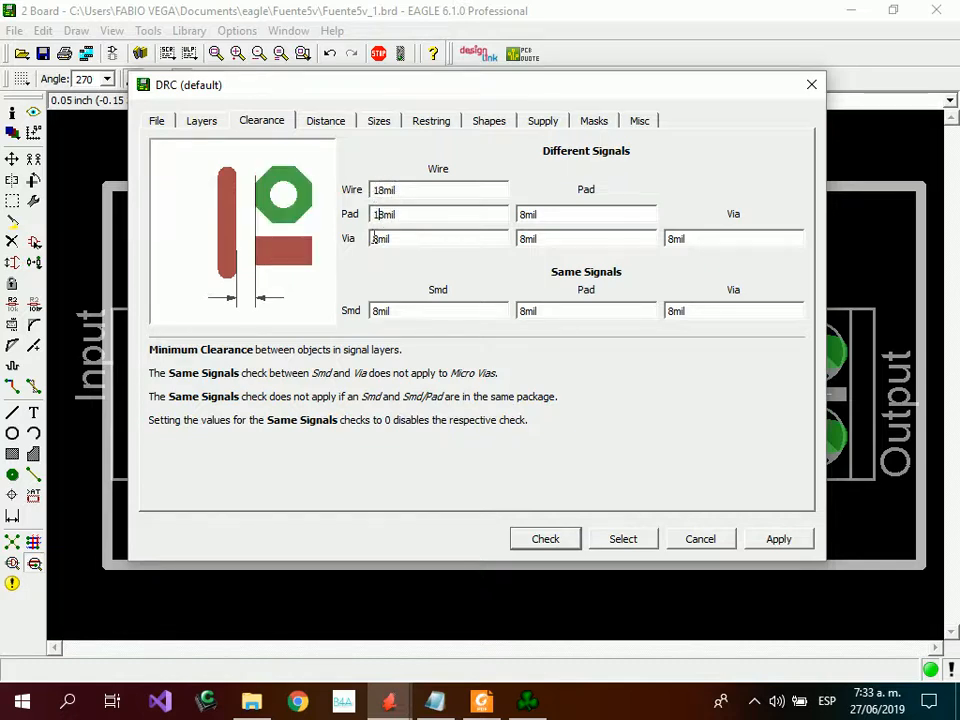
left_click(373, 214)
left_click(373, 240)
type("1")
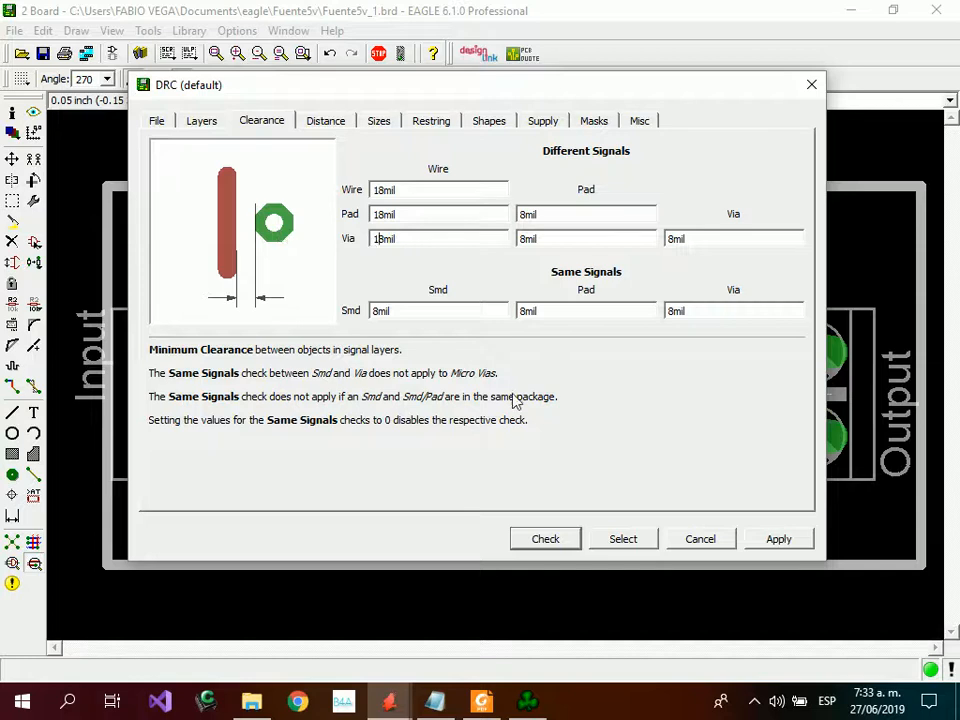
Set the design rules' minimum track width to 50mil.
left_click(326, 122)
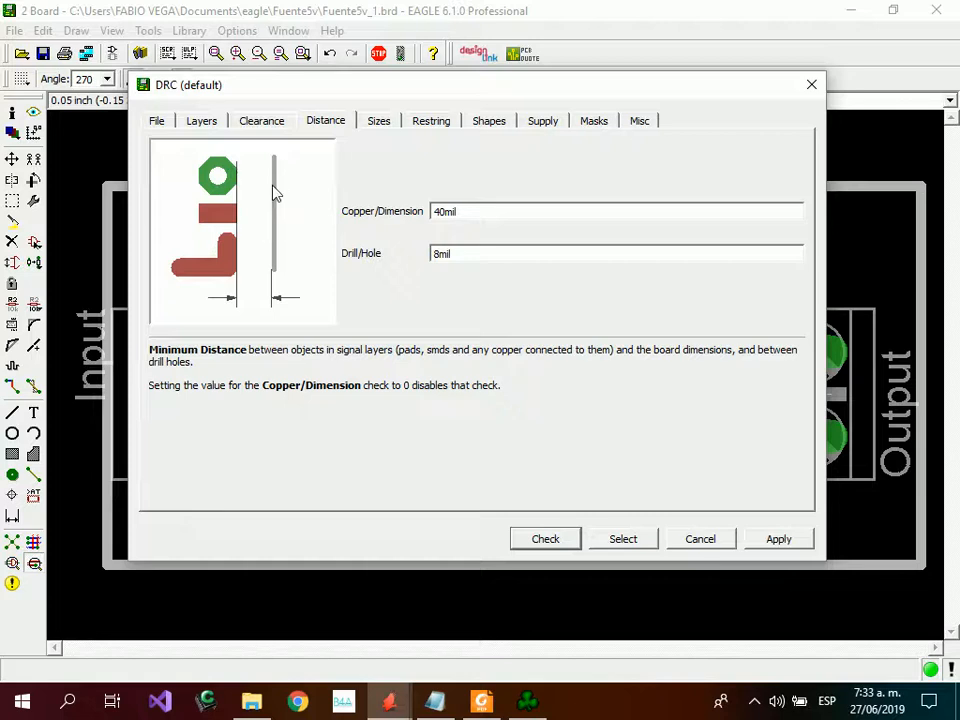
left_click(372, 128)
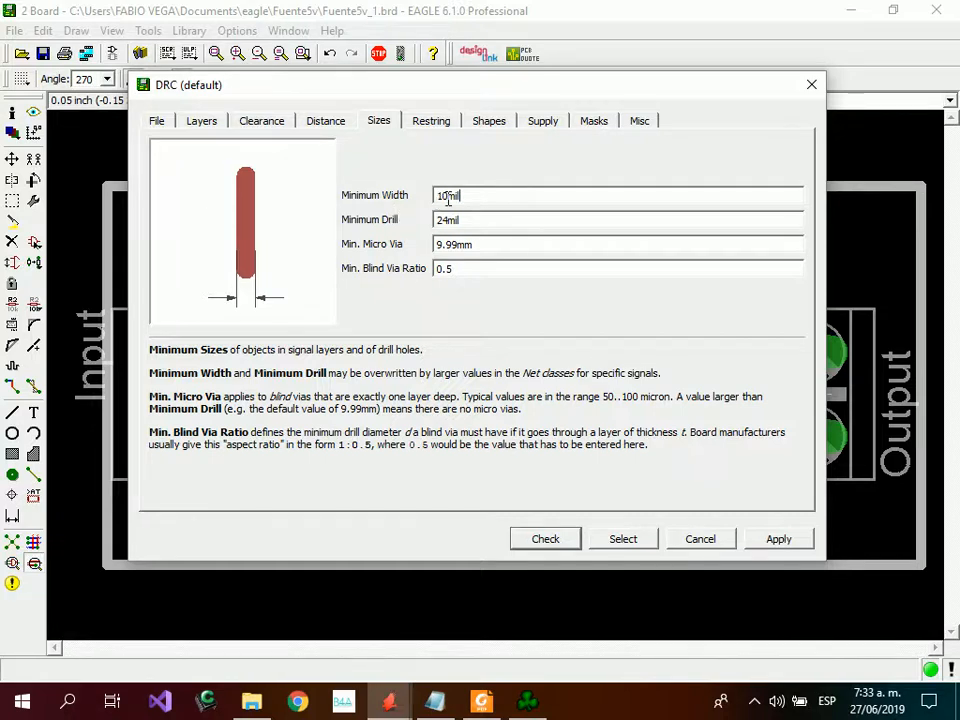
left_click_drag(447, 197, 422, 210)
type("2")
key("BackSpace")
type("50")
key("BackSpace")
key("BackSpace")
type("24")
key("BackSpace")
key("BackSpace")
type("50")
Check the restring, shapes, supply and mask rules, and apply the edited design rules.
left_click(434, 122)
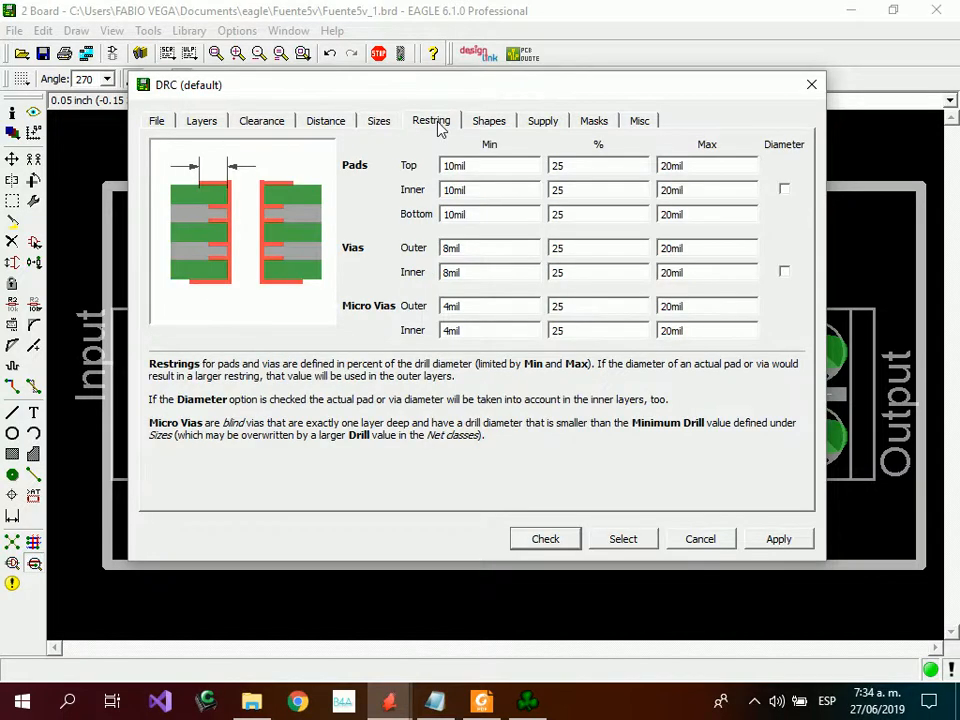
left_click(498, 121)
left_click(542, 122)
left_click(594, 121)
left_click(443, 124)
left_click(380, 122)
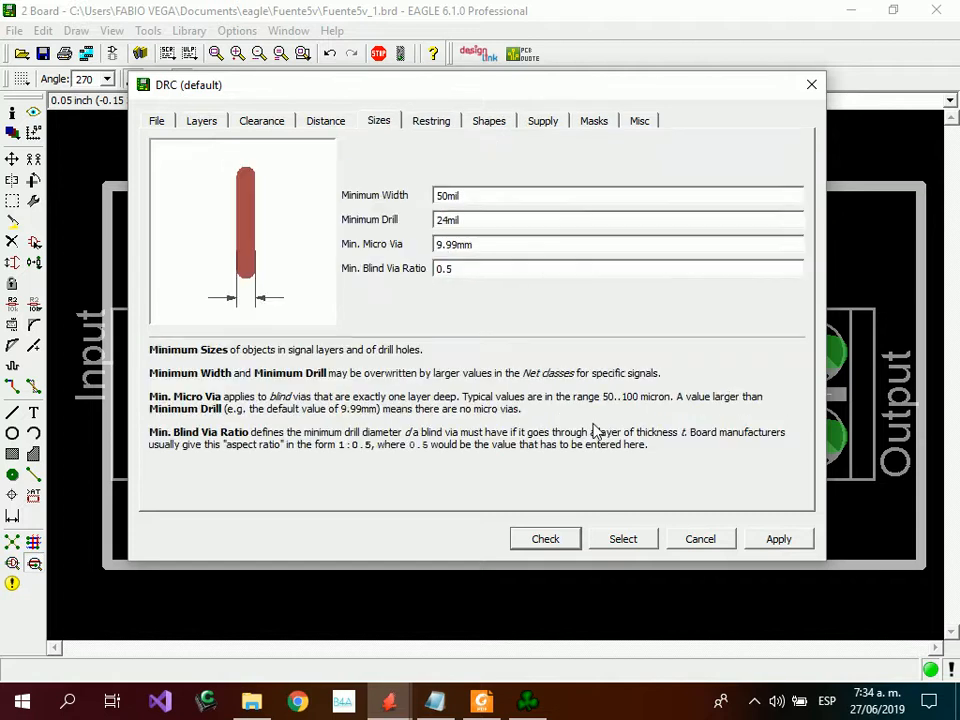
left_click(779, 539)
left_click(623, 539)
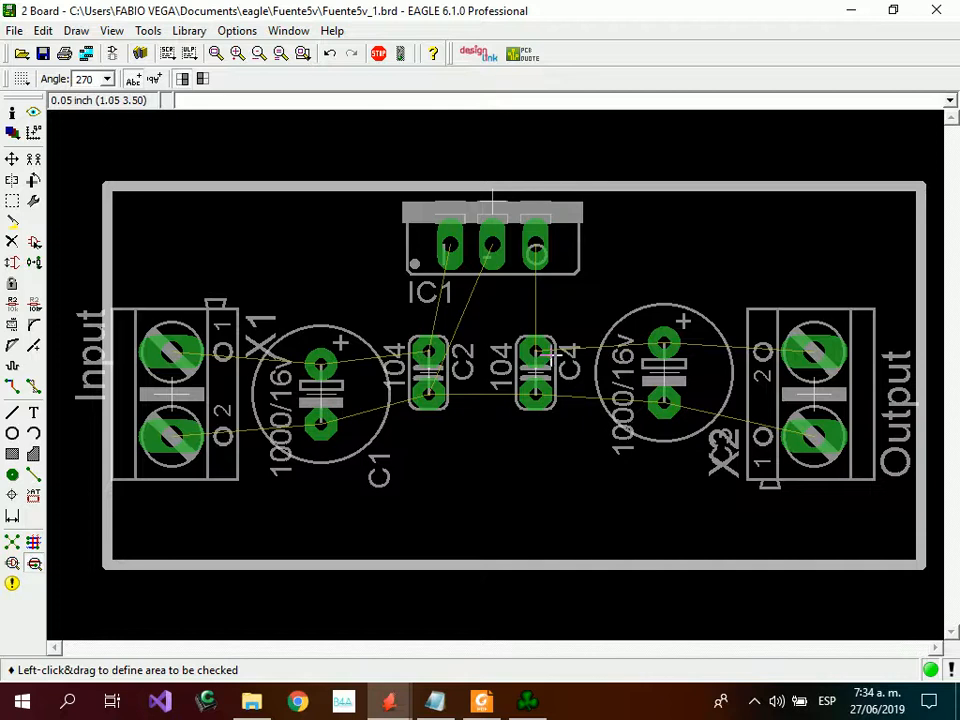
Autoroute the board on both the top and bottom layers with a 50 mil routing grid and inspect the tracks.
scroll(583, 281, "down", 2)
scroll(447, 347, "up", 1)
scroll(452, 345, "up", 1)
scroll(365, 365, "down", 1)
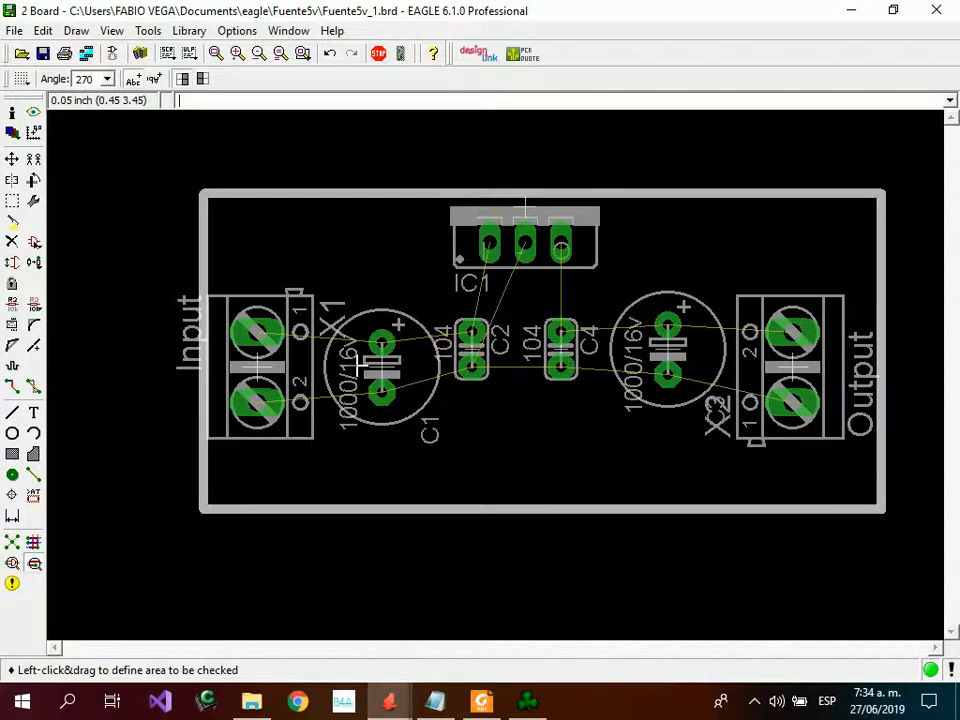
left_click(34, 545)
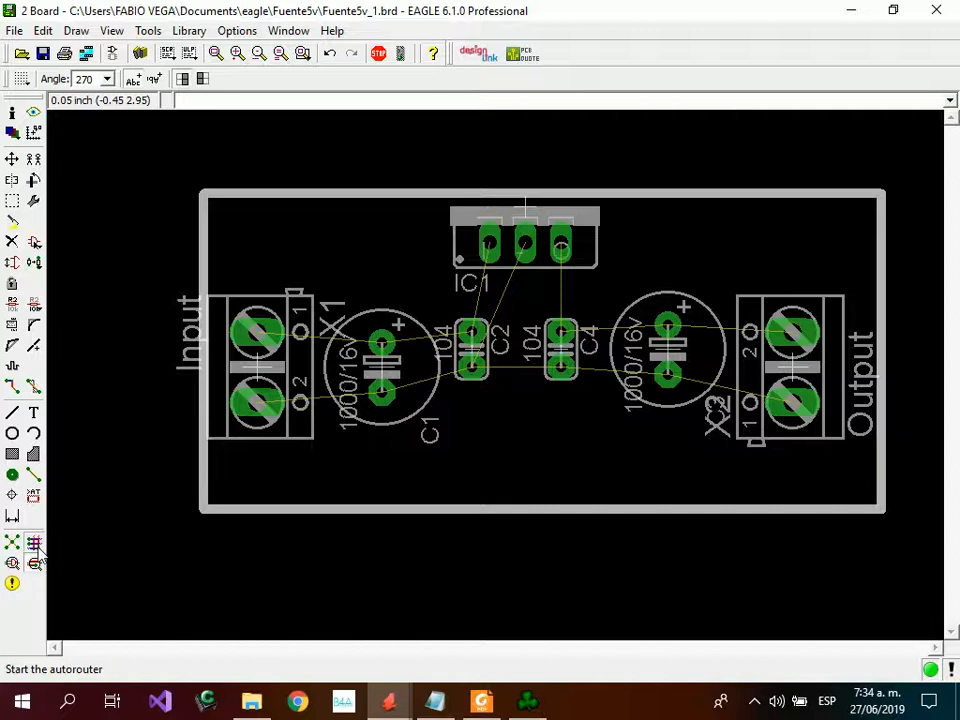
left_click_drag(246, 336, 440, 133)
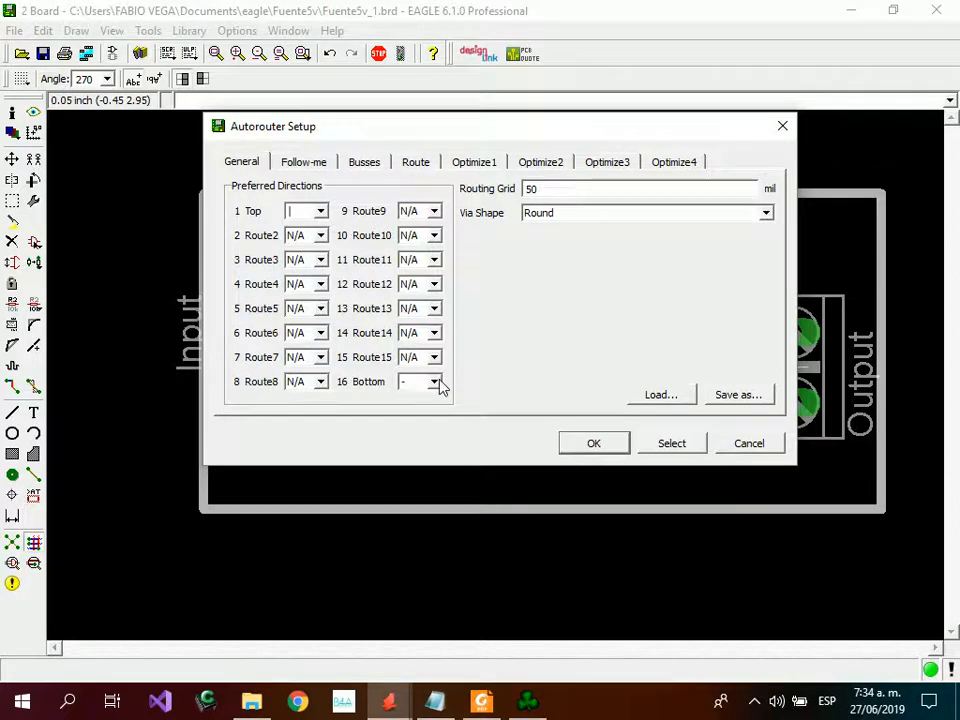
left_click(593, 444)
scroll(521, 347, "up", 3)
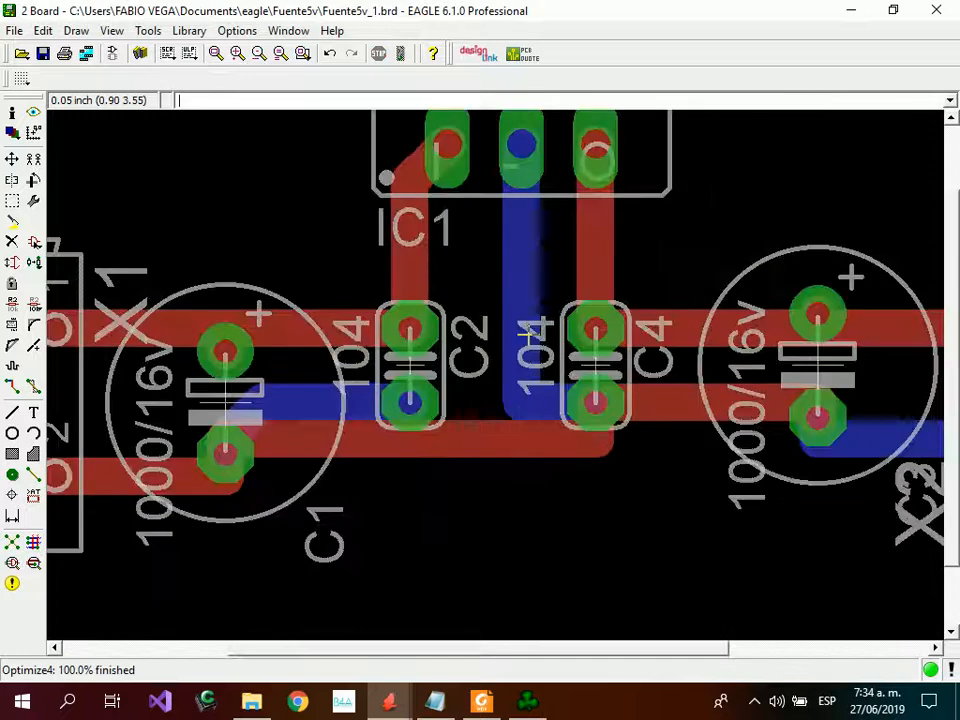
scroll(521, 347, "down", 5)
scroll(519, 357, "up", 2)
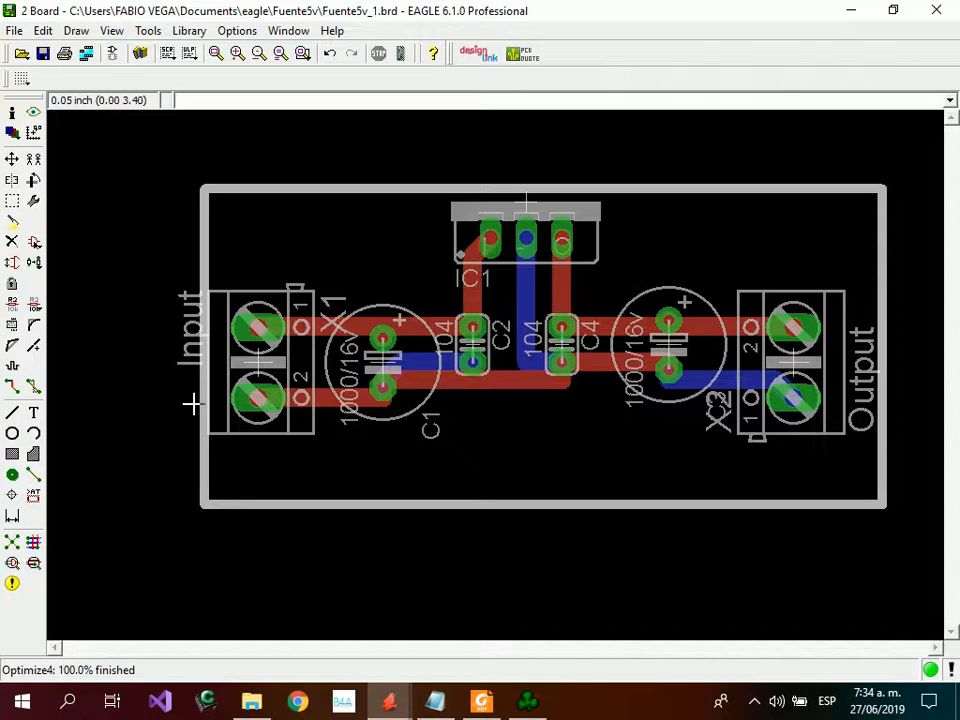
Rip up all routed signals on the board.
left_click(33, 389)
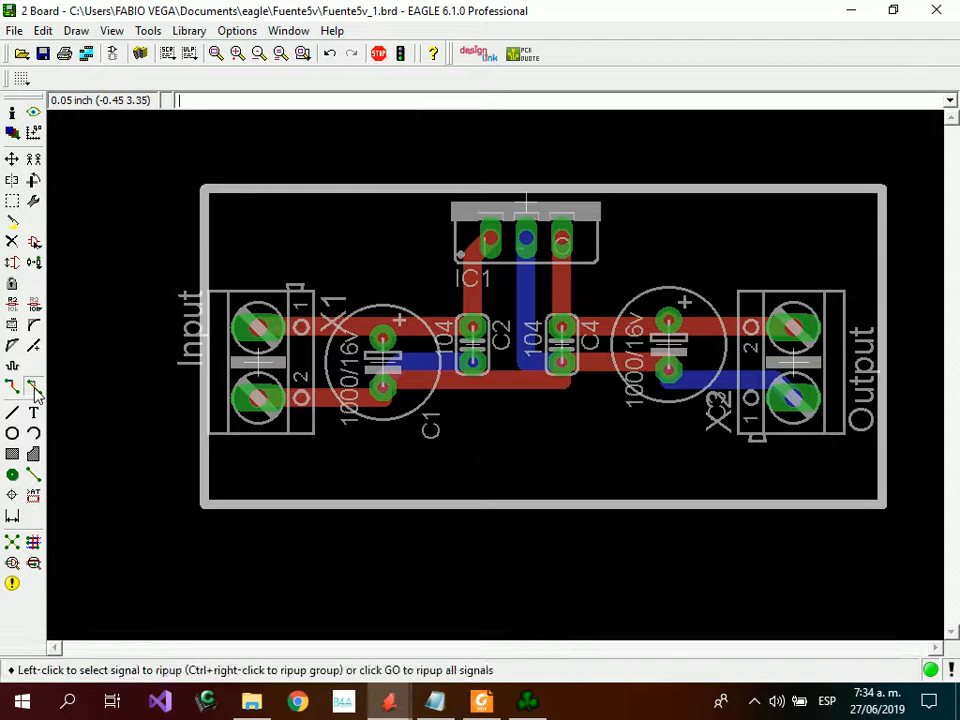
left_click(401, 55)
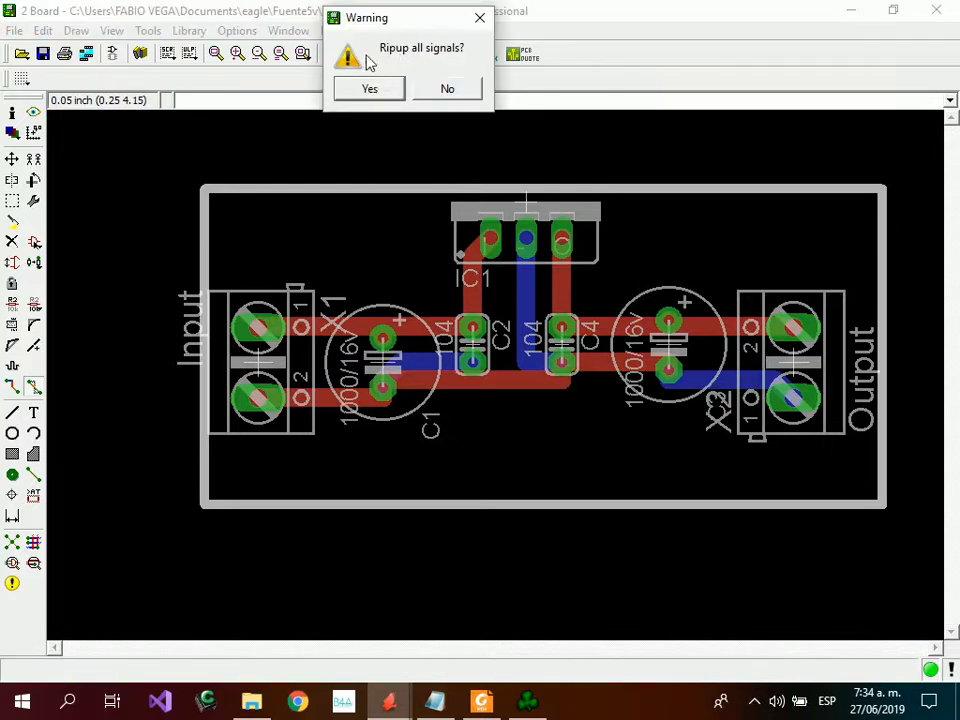
left_click(369, 90)
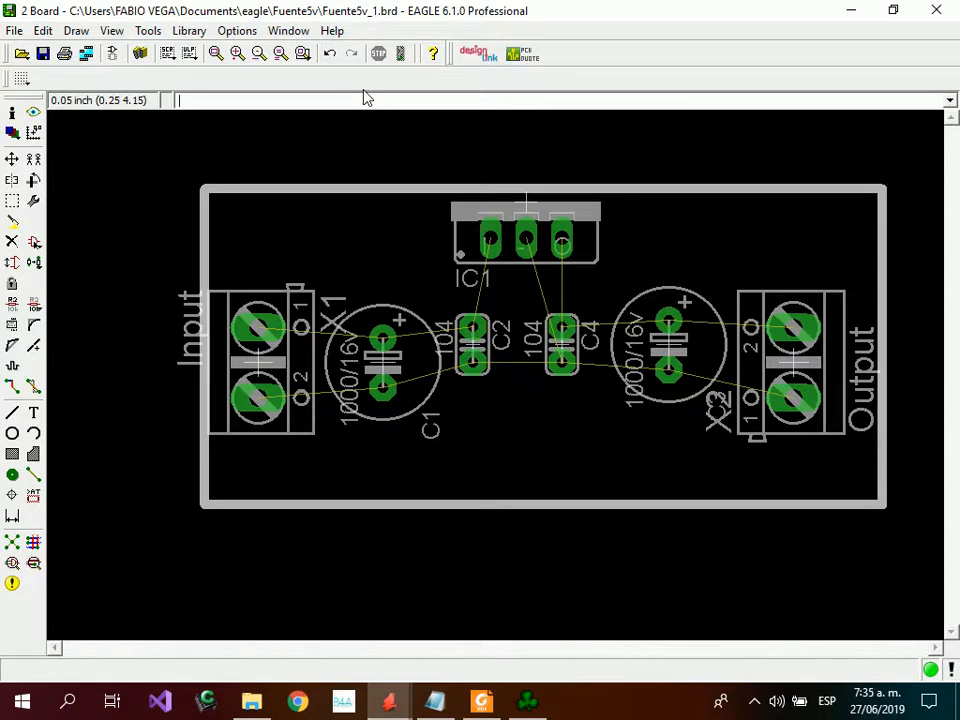
Autoroute the board with the top layer's preferred direction set to N/A and the bottom layer's set to *.
left_click(33, 541)
left_click_drag(160, 337, 350, 174)
left_click(322, 257)
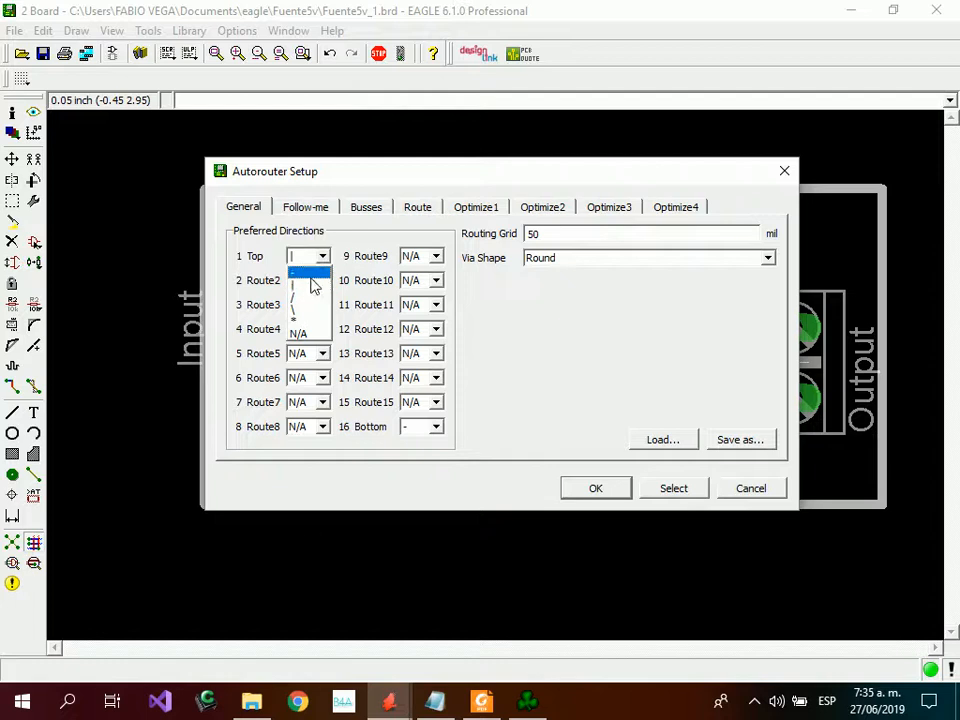
left_click(310, 334)
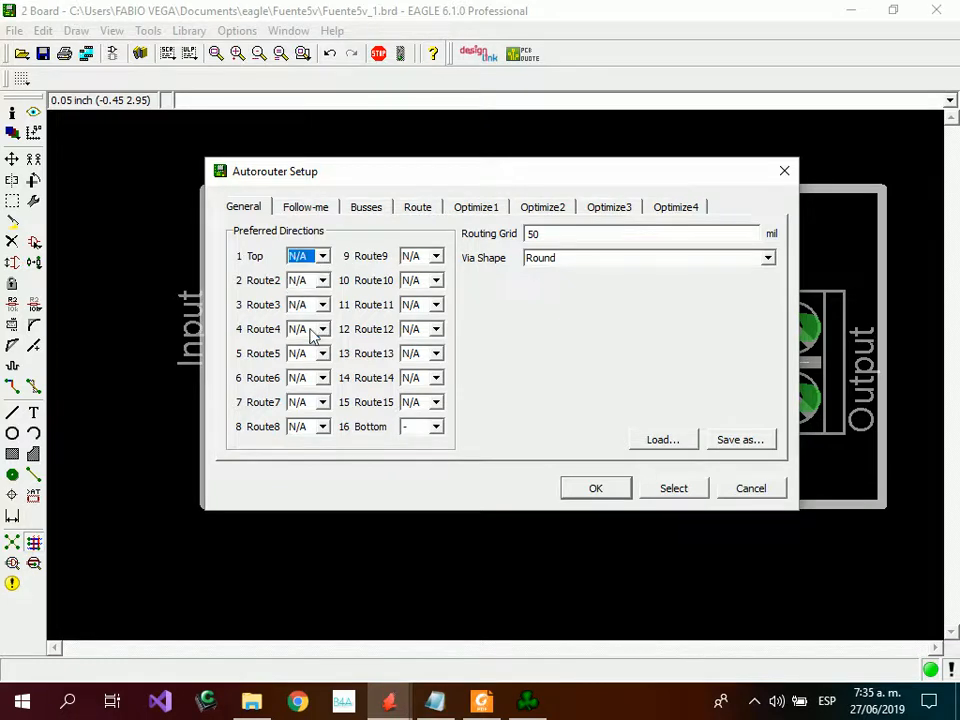
left_click(437, 428)
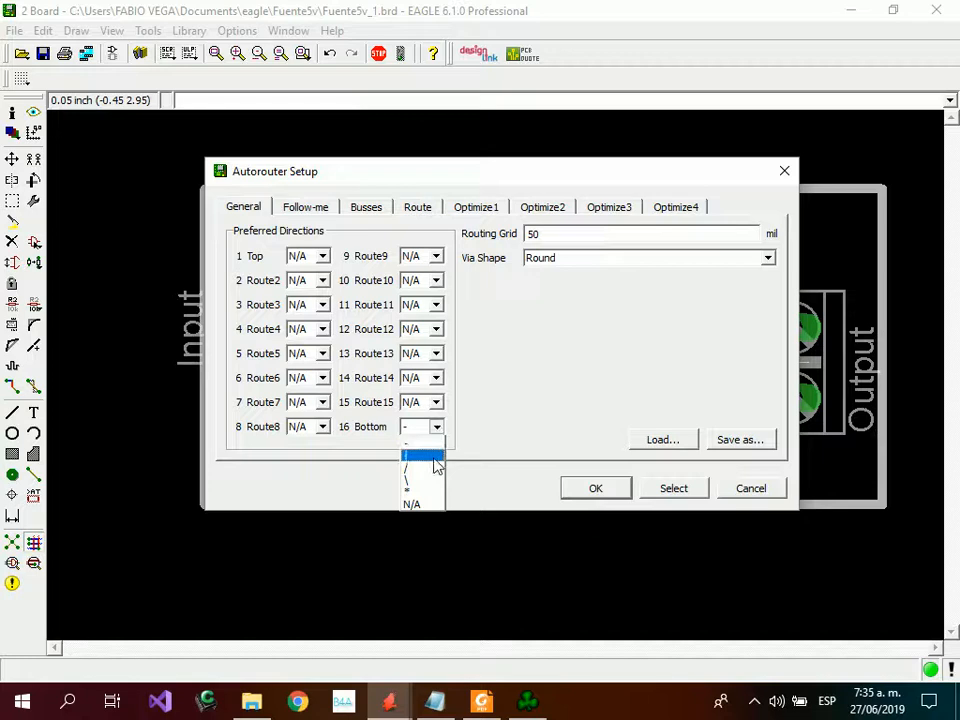
left_click(421, 492)
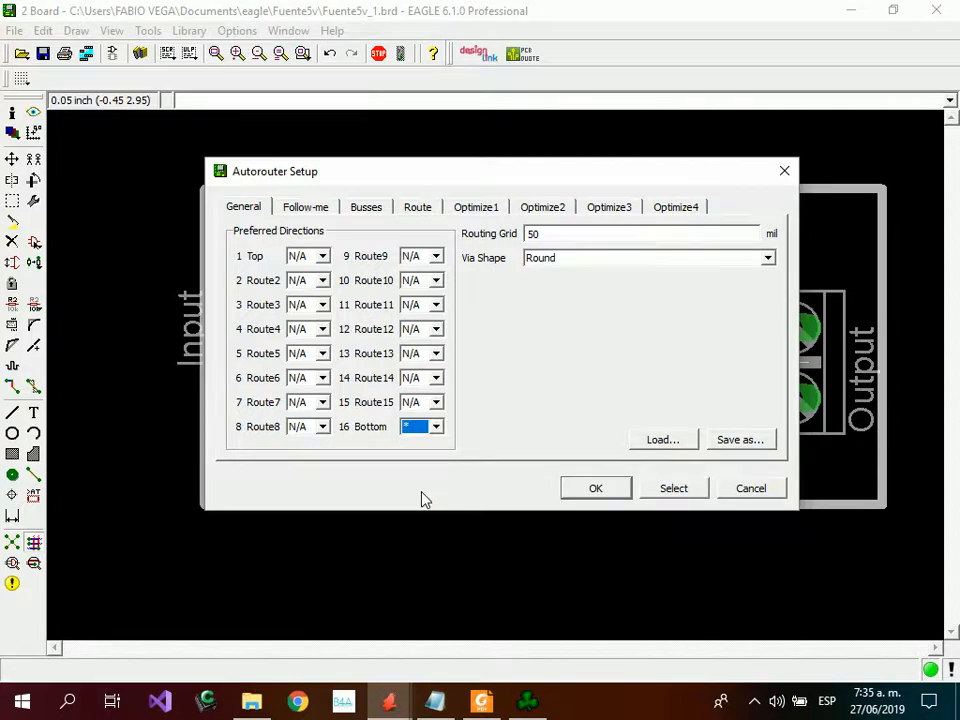
left_click(595, 489)
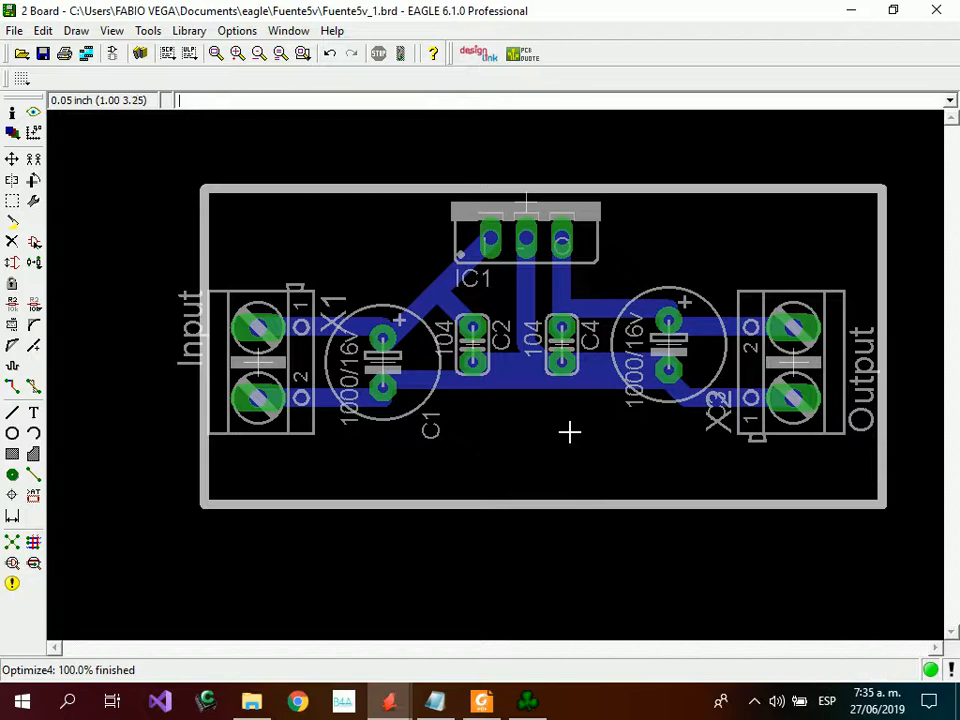
scroll(512, 288, "up", 2)
scroll(512, 288, "down", 3)
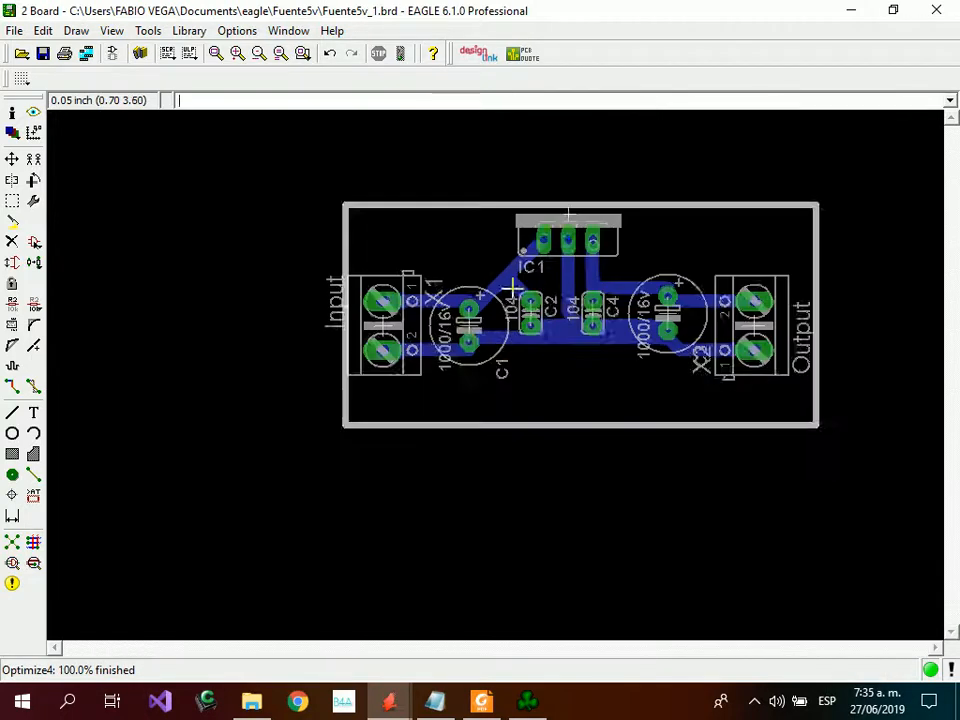
scroll(572, 315, "up", 1)
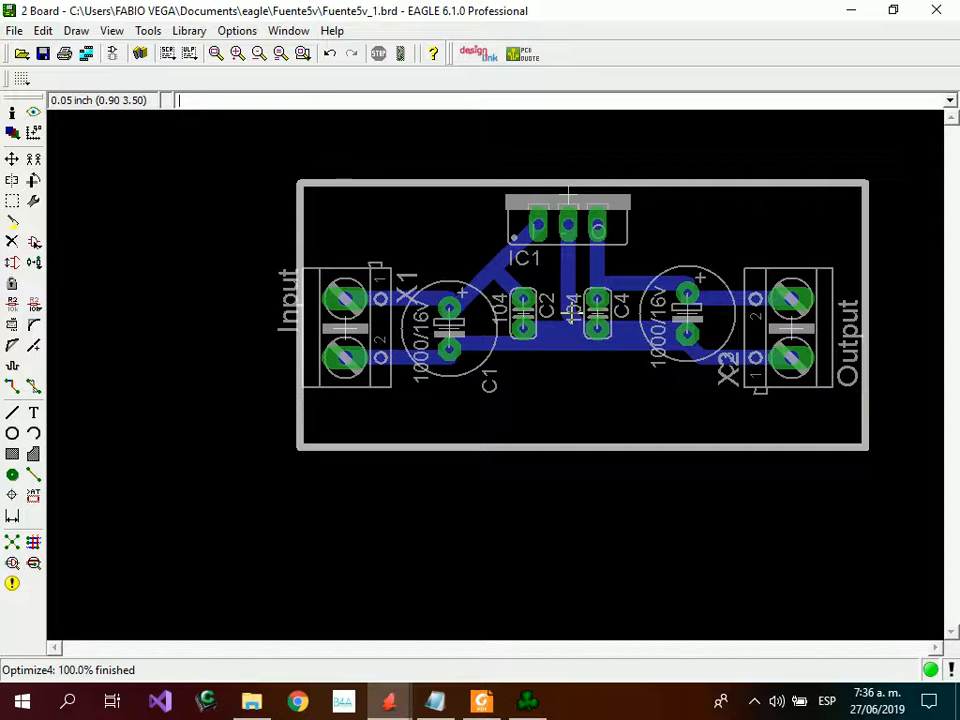
left_click(757, 702)
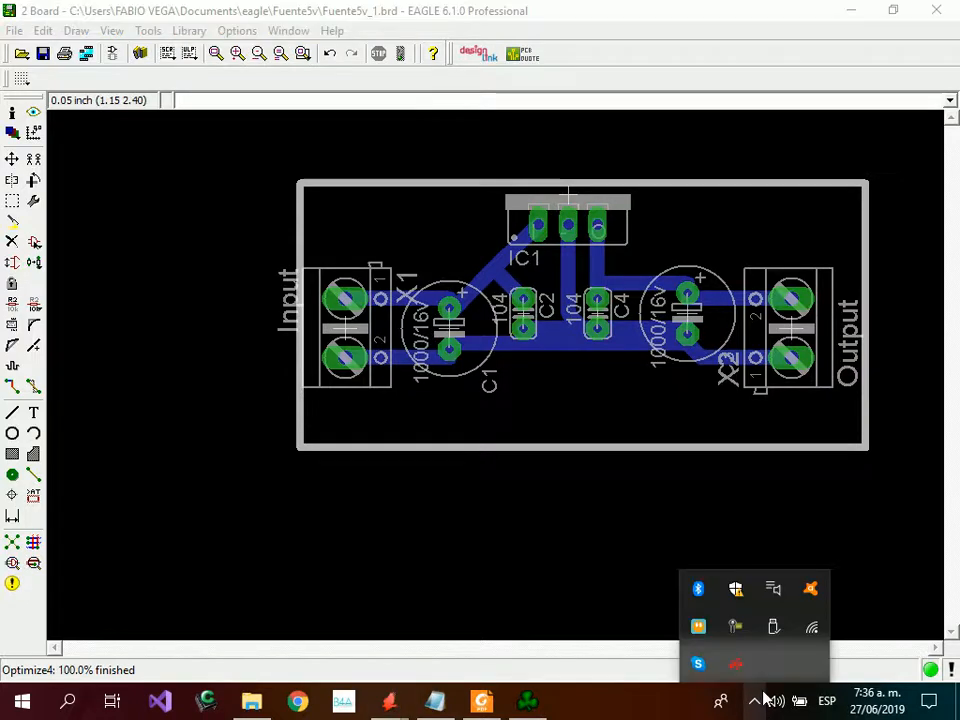
left_click(735, 630)
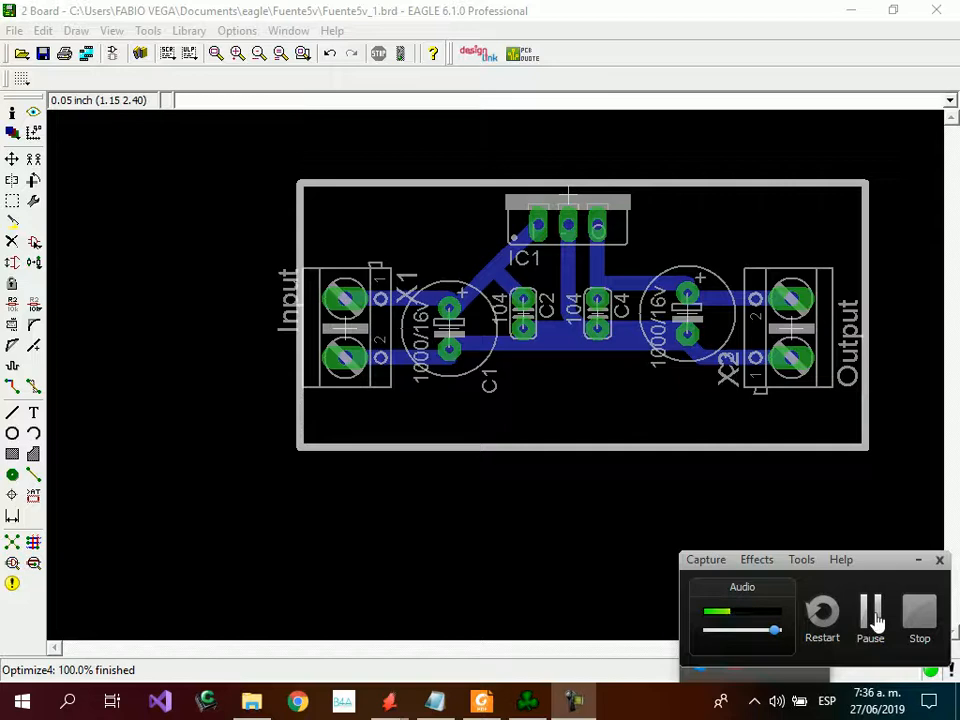